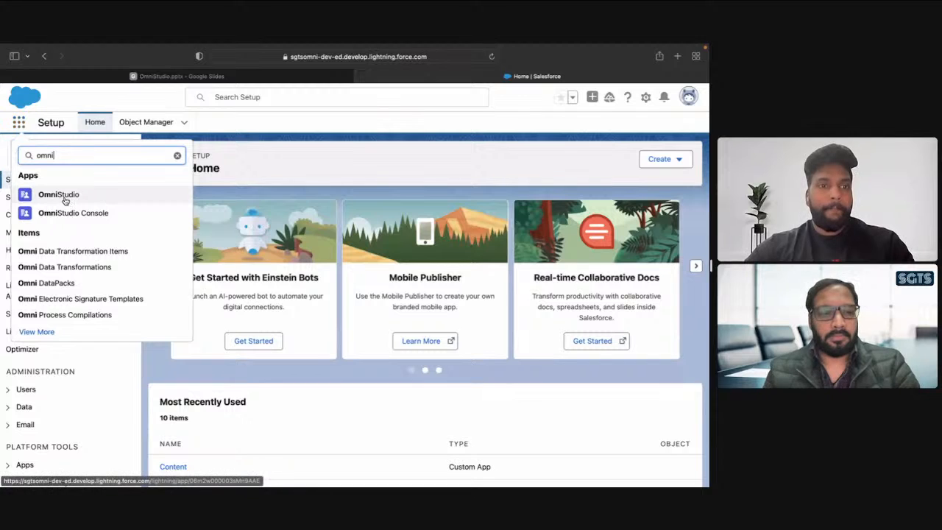
Open the OmniStudio app and close the three DataRaptor tabs left open from earlier work
click(64, 200)
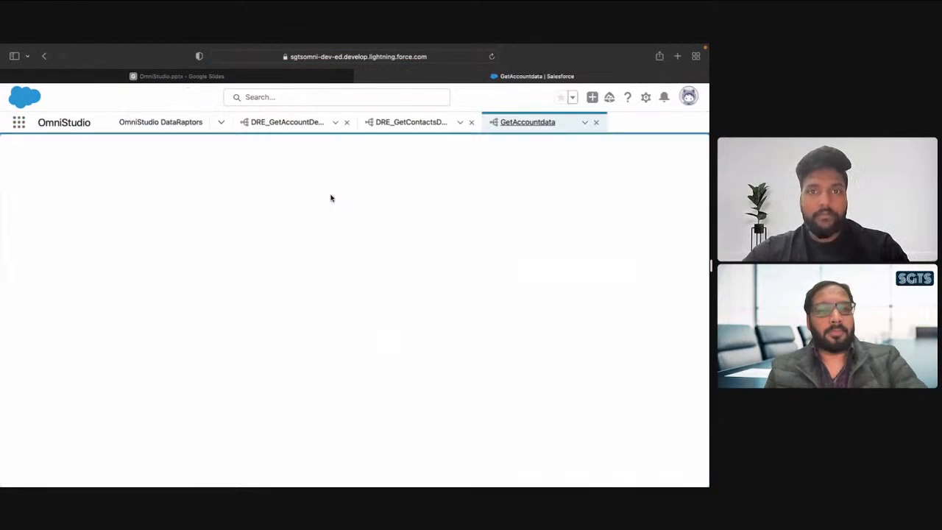
click(345, 122)
click(345, 122)
click(345, 122)
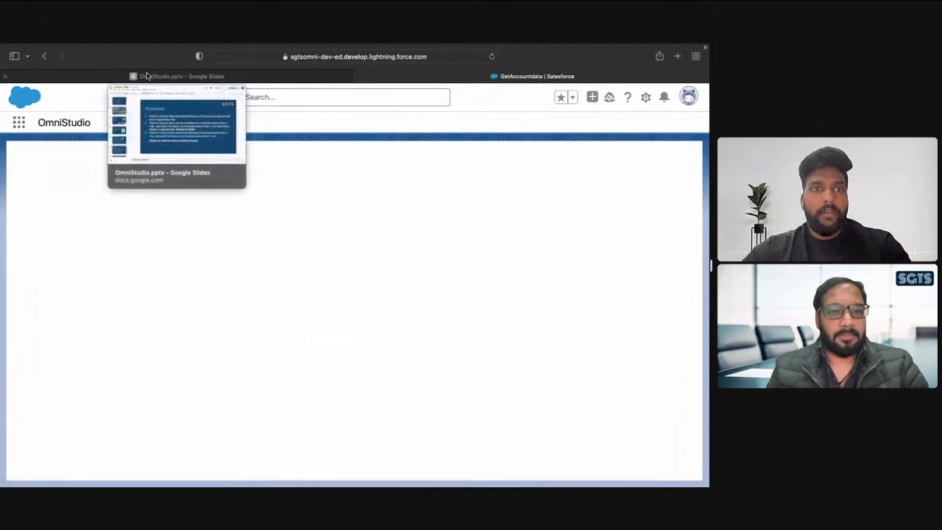
Check the first scenario on the slides and create a JSON-to-JSON Extract DataRaptor named DRE_AccountRecords_Sort
click(147, 76)
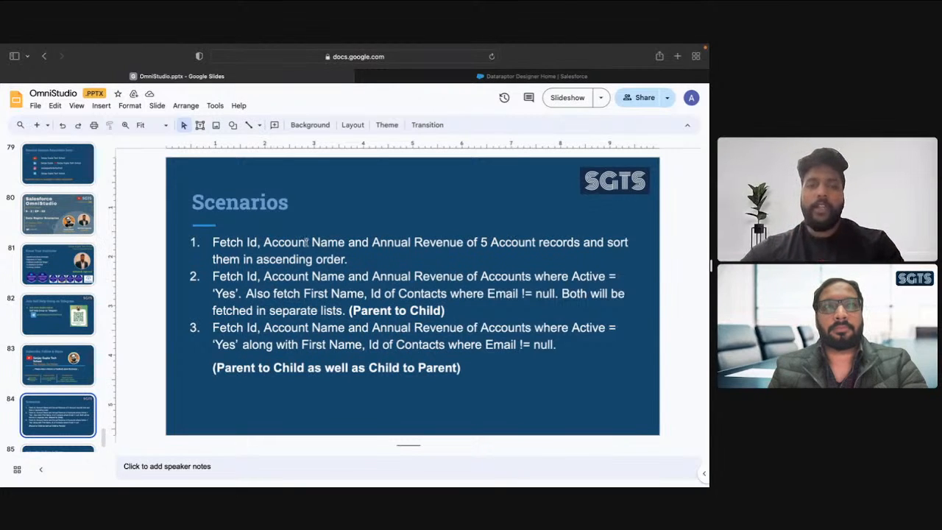
click(429, 78)
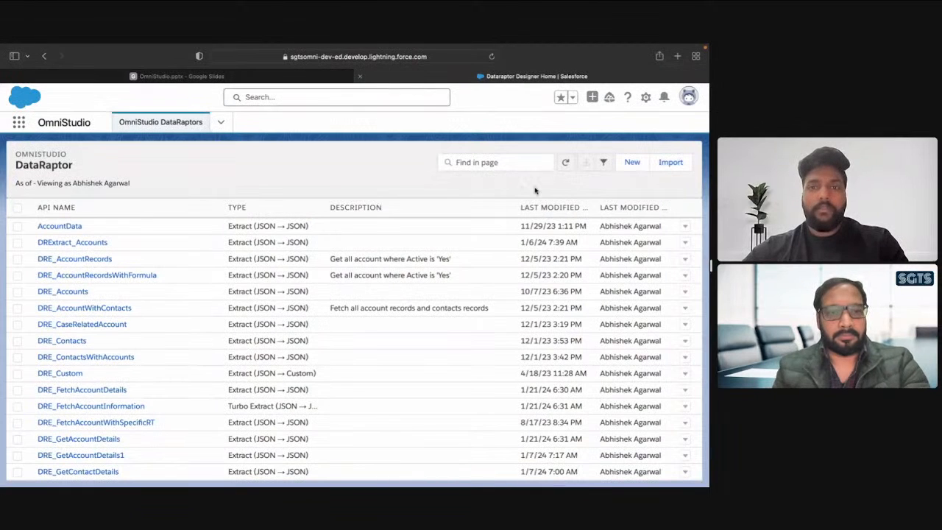
click(632, 163)
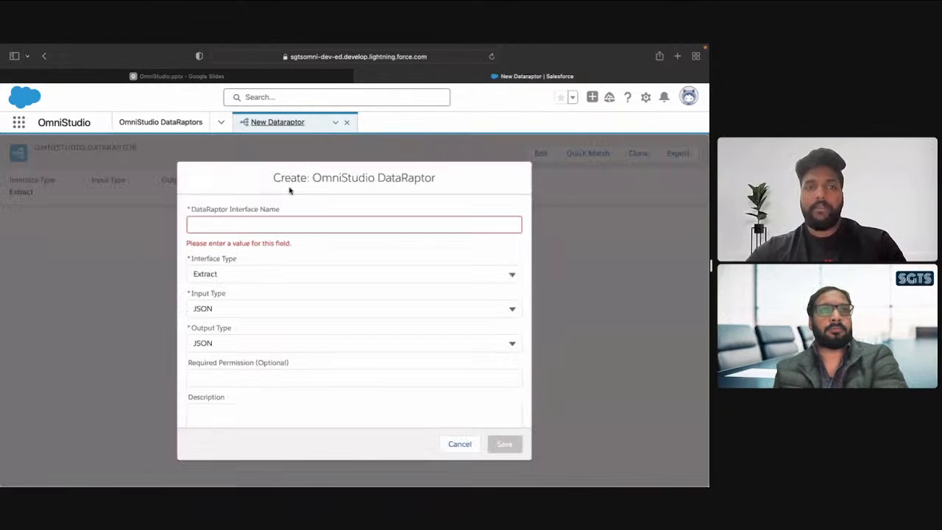
click(264, 224)
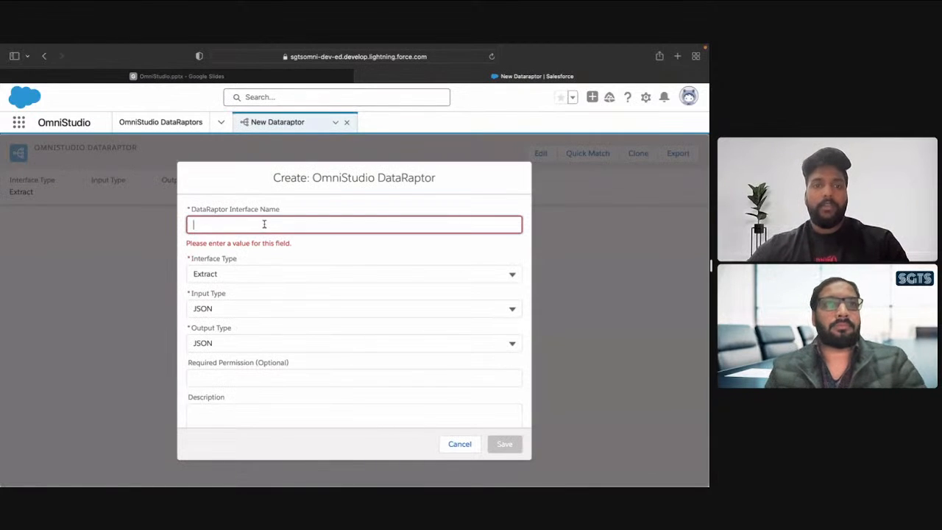
text(DRE_Ac)
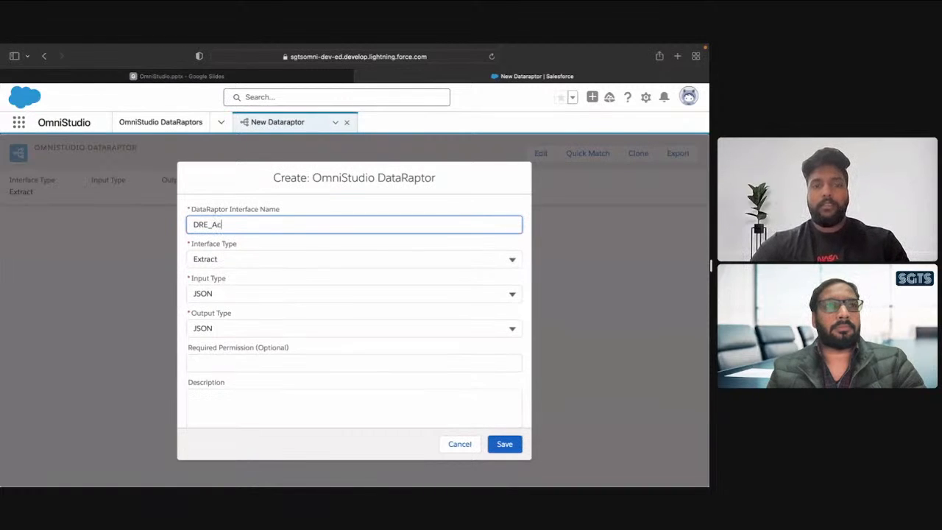
text(counts)
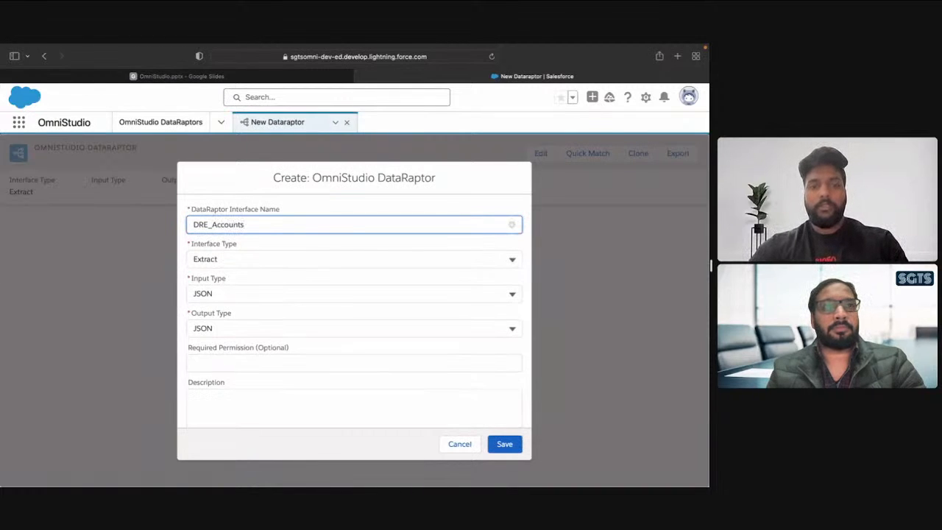
key(BackSpace)
text(Records_s)
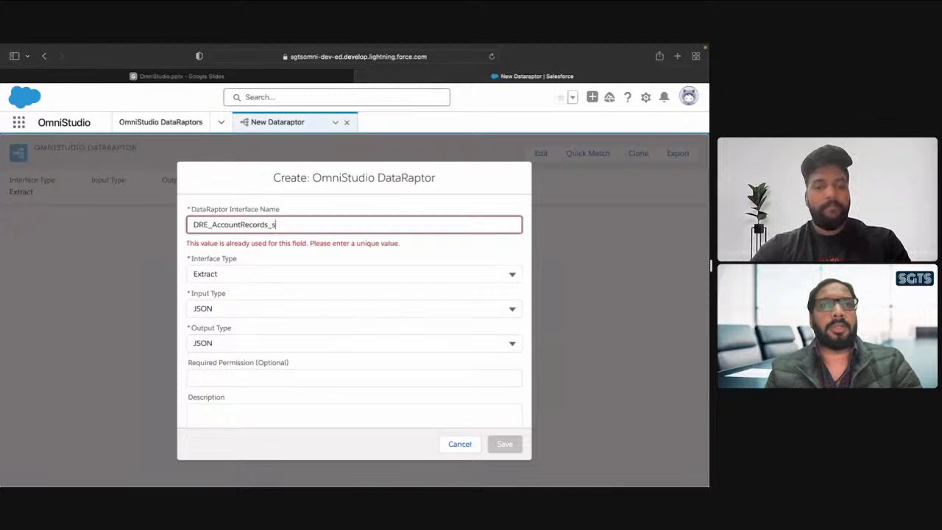
key(BackSpace)
text(Sort)
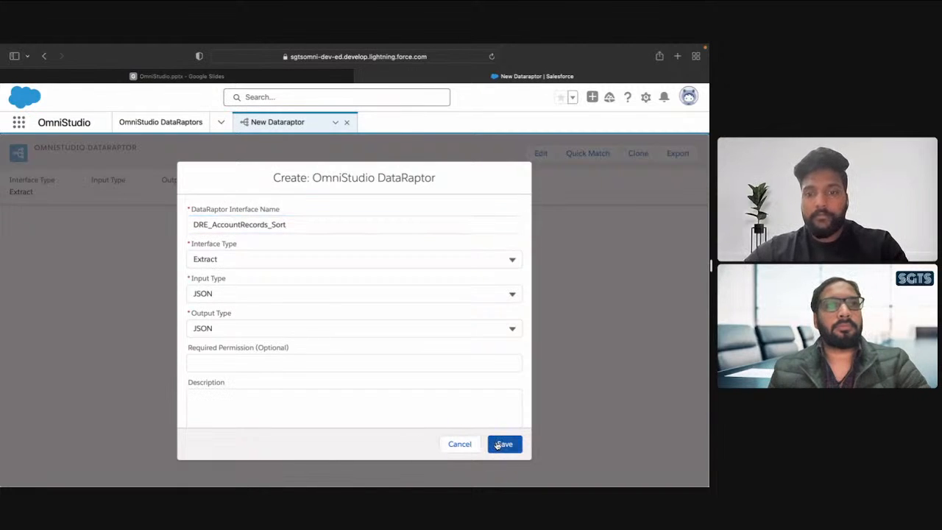
click(497, 444)
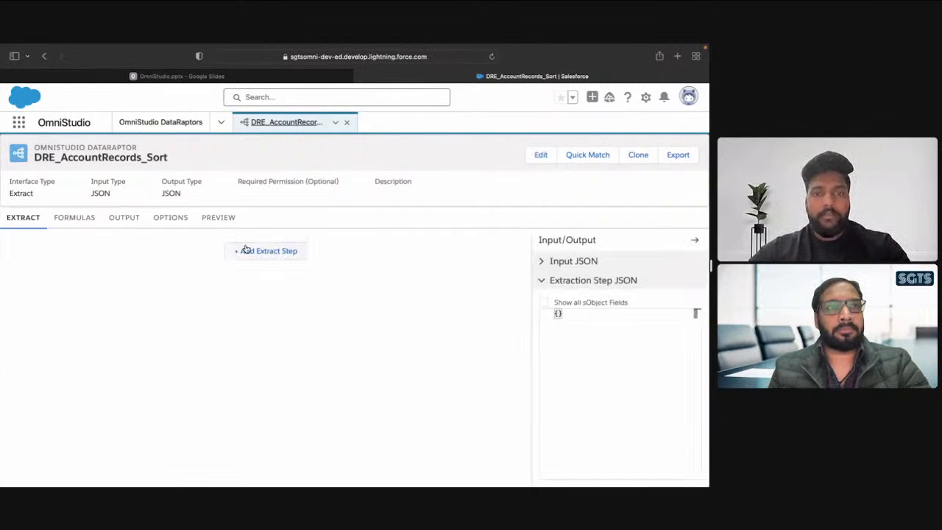
Add an extract step on the Account object with the extract output path accounts
click(246, 250)
text(acc)
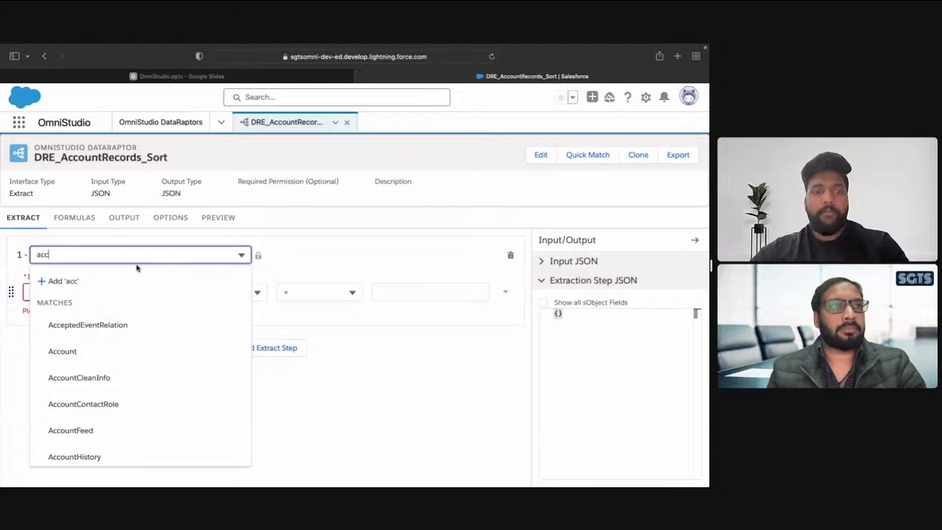
click(93, 350)
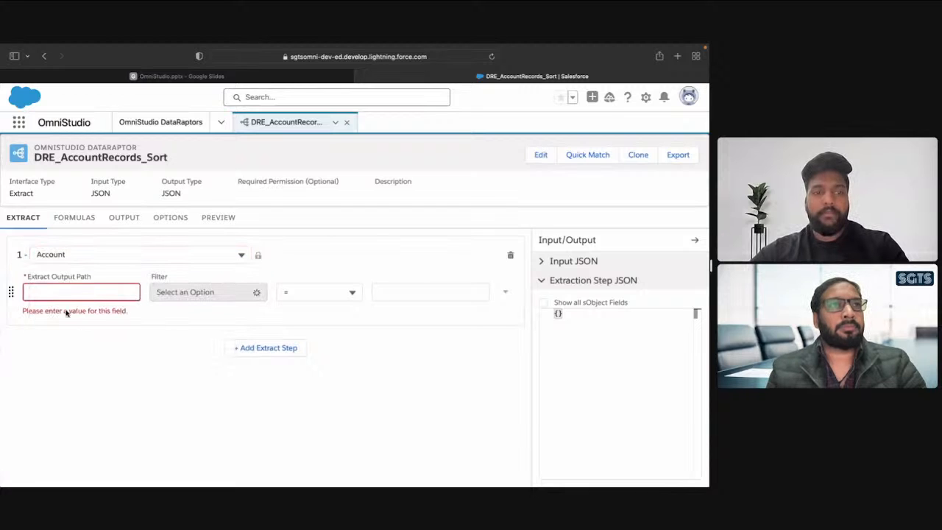
click(55, 297)
text(accounts)
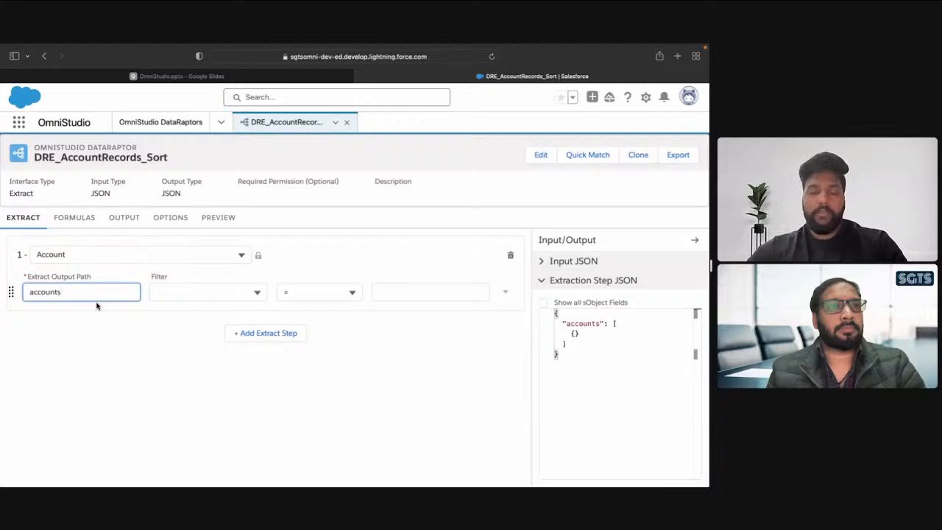
Filter the Account extract step to records whose Name is not equal (<>) to an empty string, rechecking the scenario slide
click(176, 292)
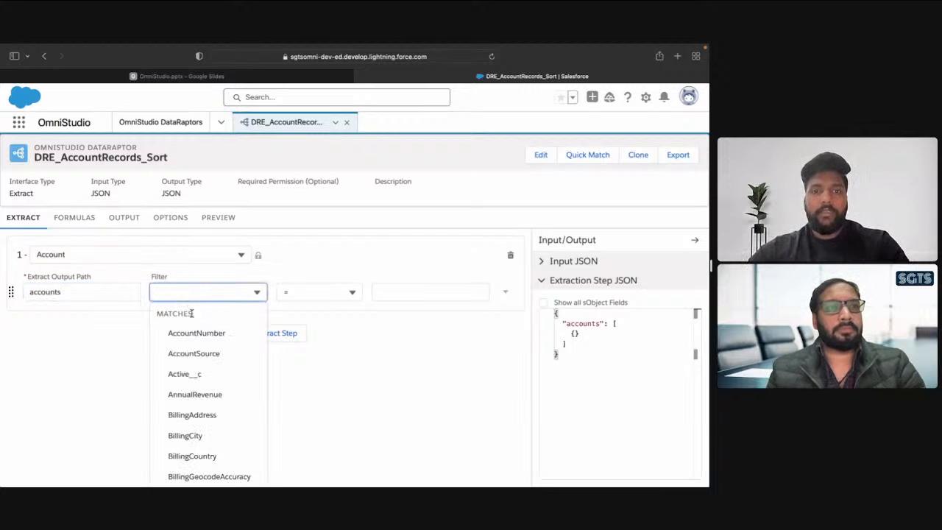
click(119, 77)
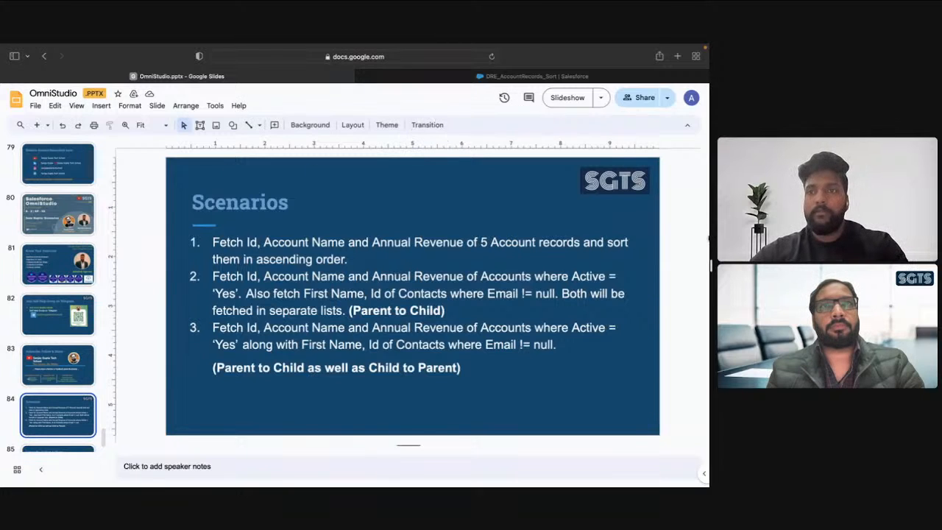
click(662, 79)
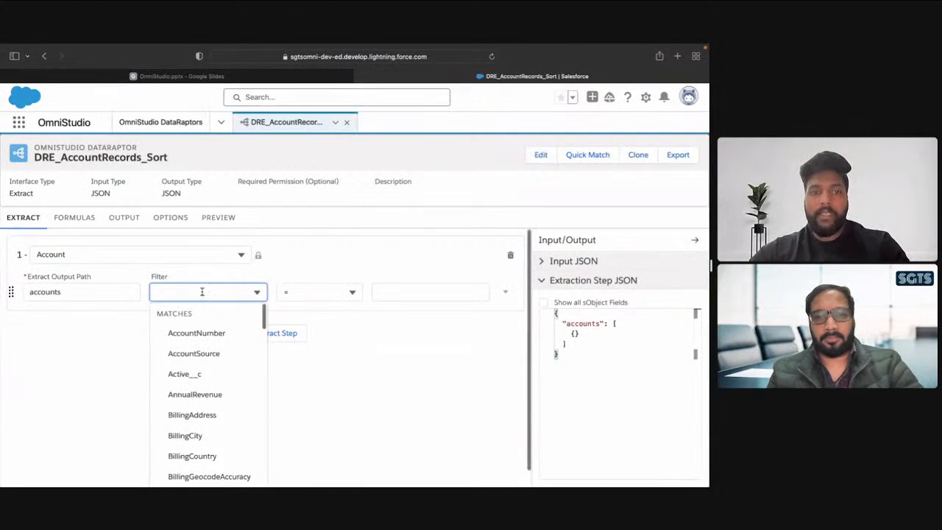
text(Name)
click(195, 340)
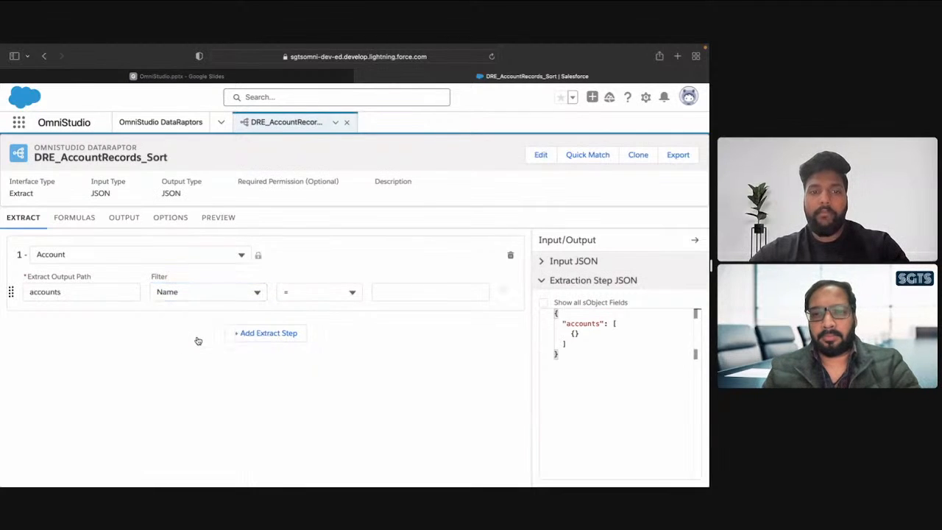
click(312, 292)
click(318, 353)
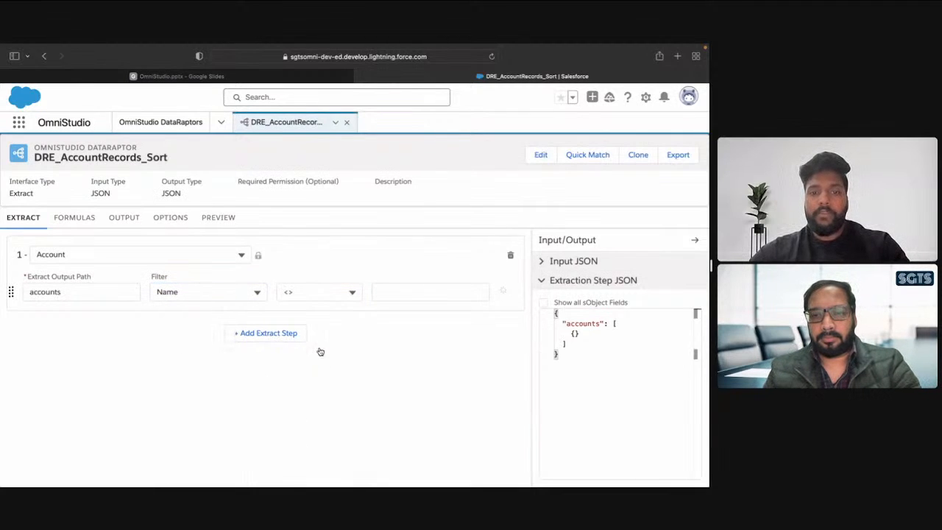
click(392, 294)
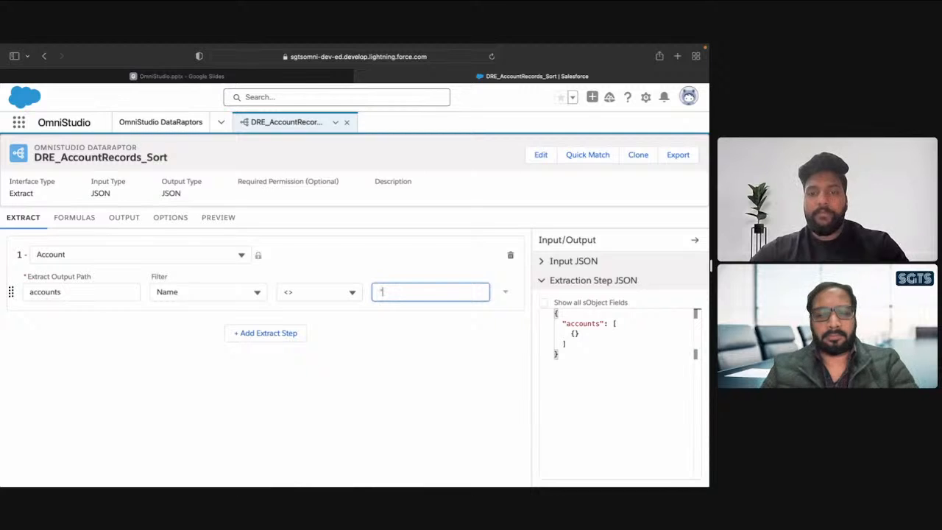
click(399, 370)
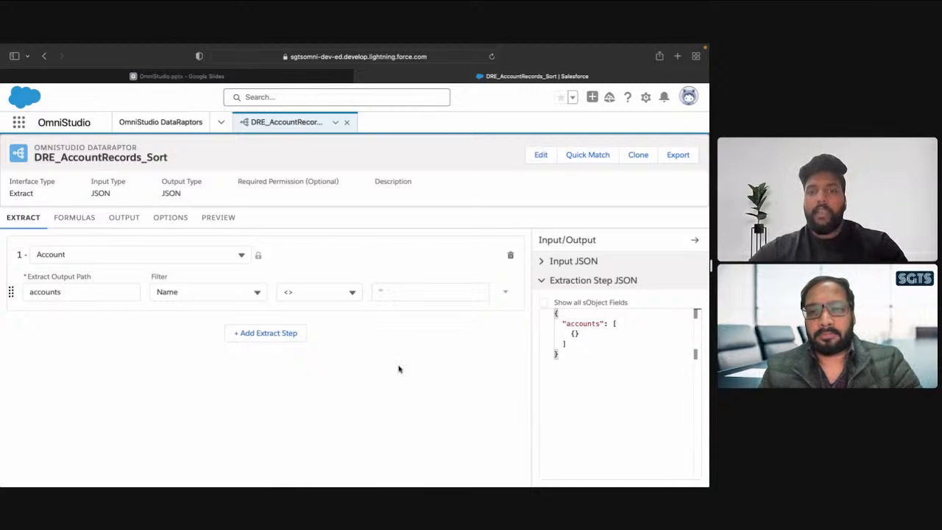
Add a LIMIT of 5 to the Account extract step
click(507, 292)
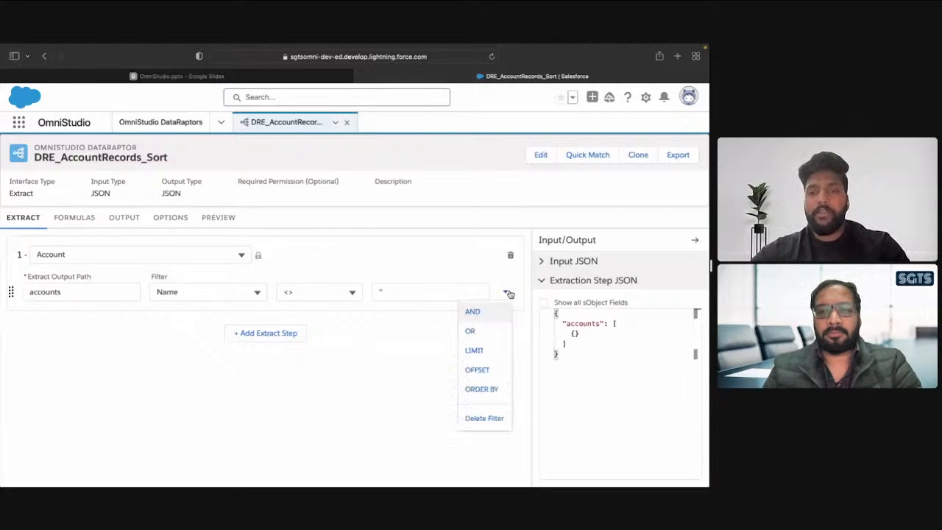
click(476, 352)
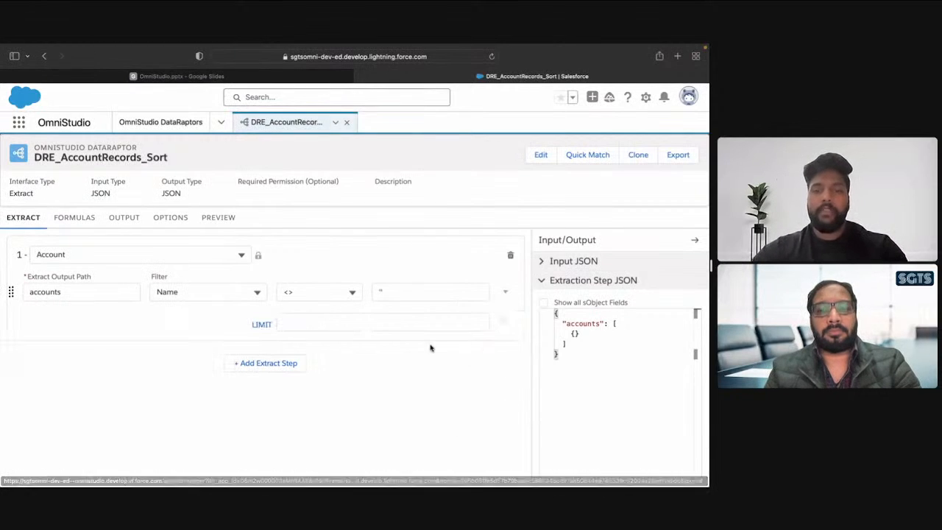
click(319, 316)
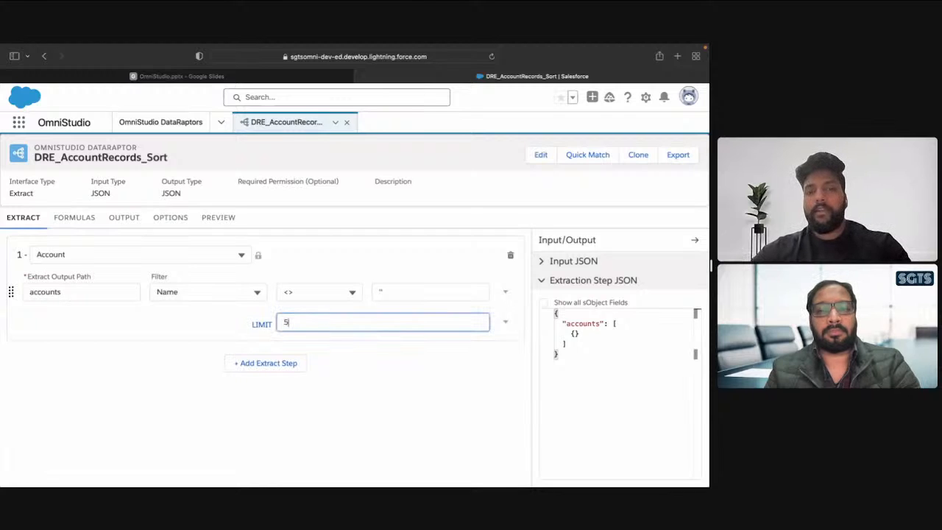
Add an ORDER BY clause to the Account extract step with the value Name ASC
click(504, 326)
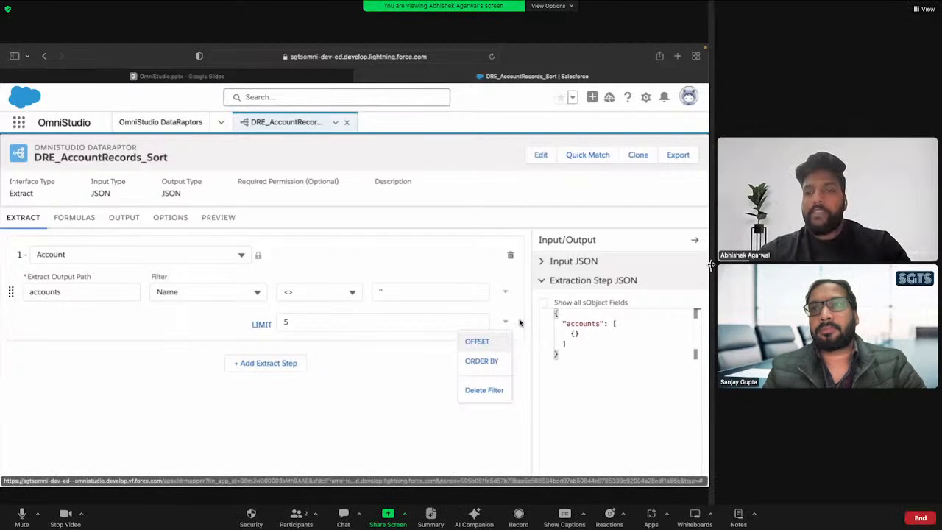
drag(711, 265, 793, 265)
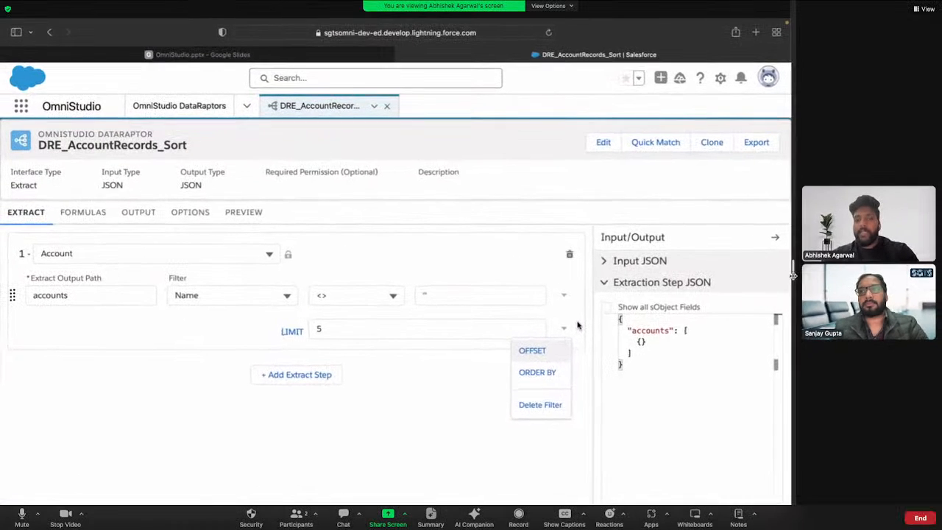
click(548, 372)
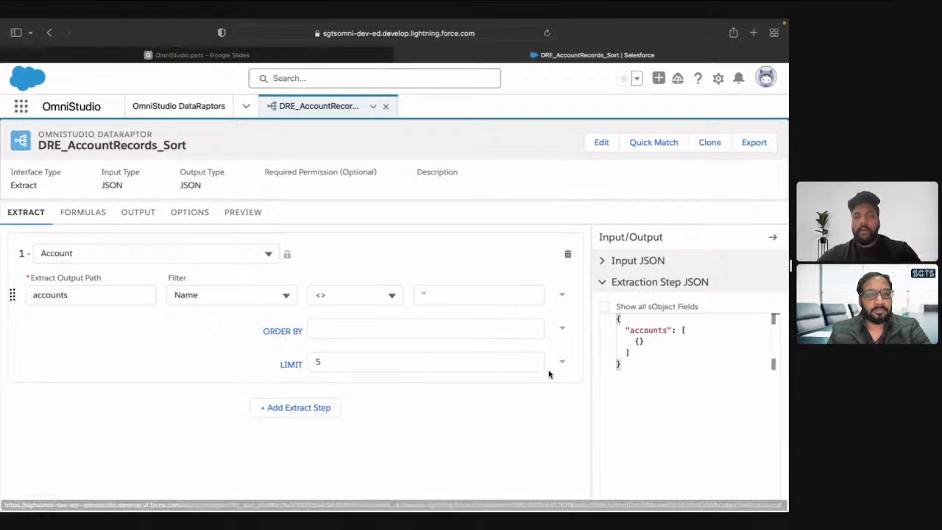
click(381, 329)
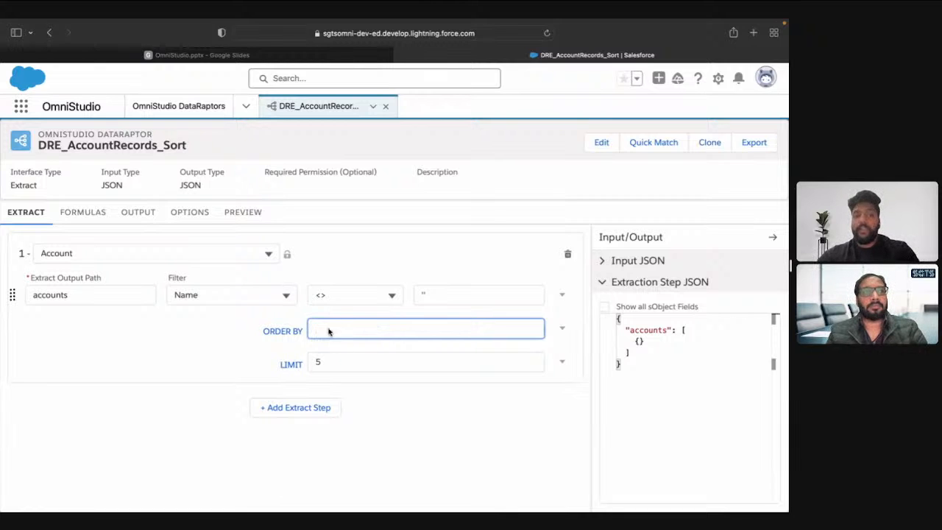
text(Name)
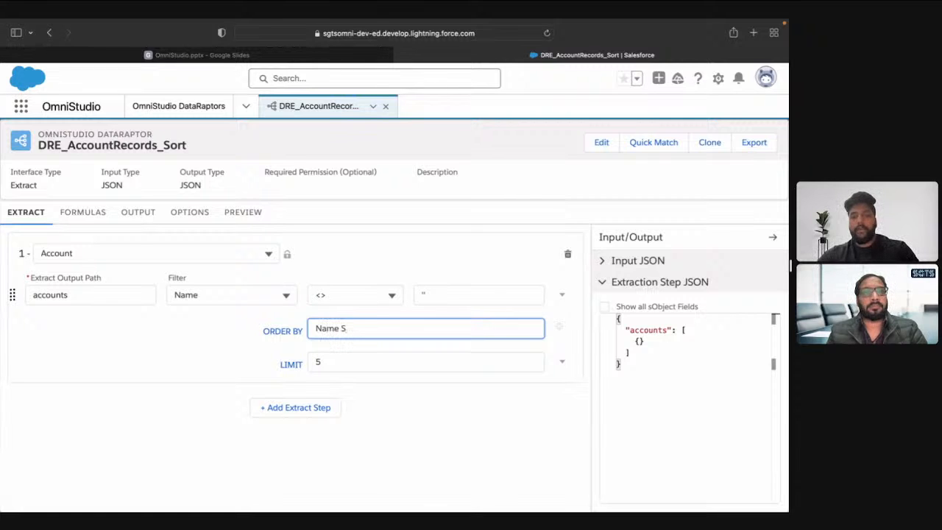
text( ASC)
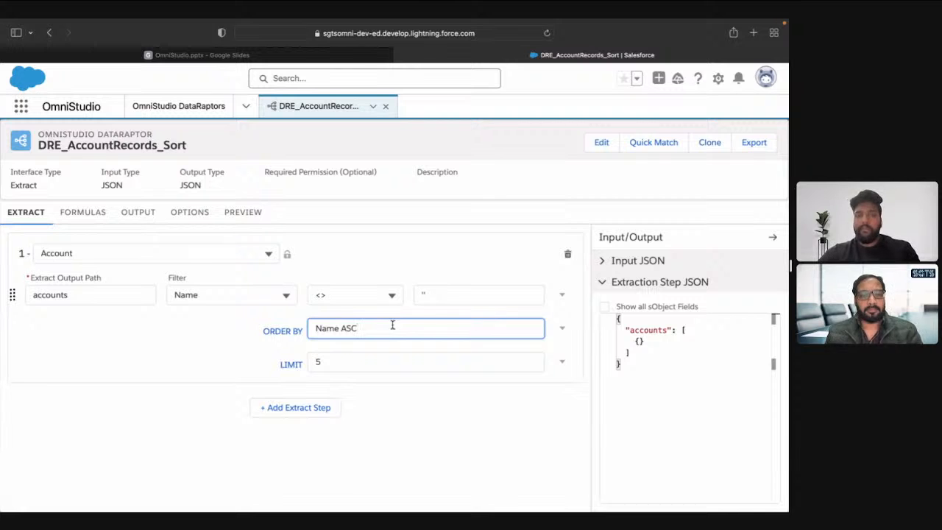
Add an output mapping from the extract JSON path accounts:Name to the output JSON path Name
click(135, 215)
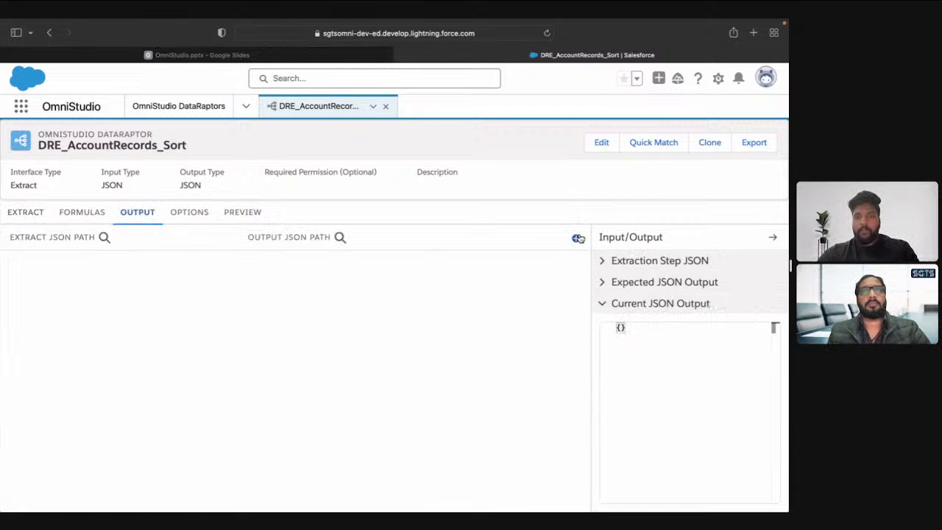
click(576, 238)
click(124, 280)
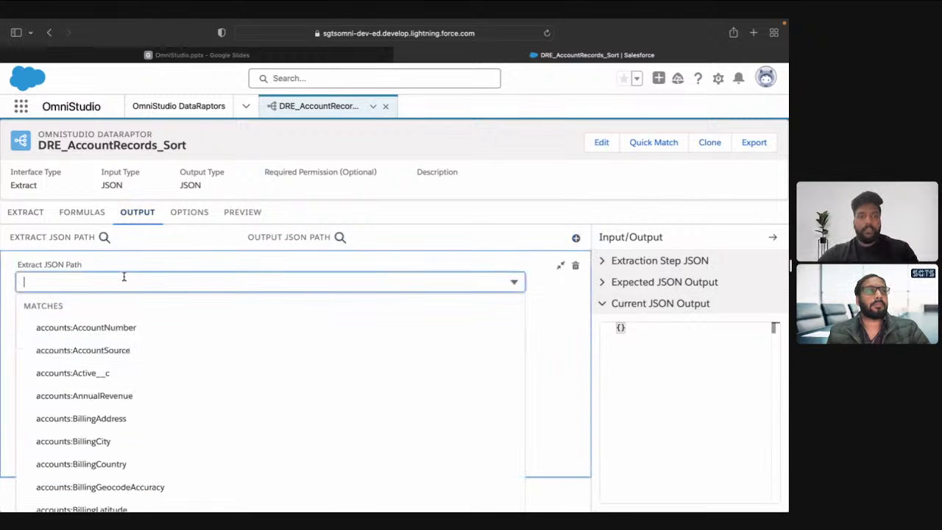
text(Name)
click(130, 347)
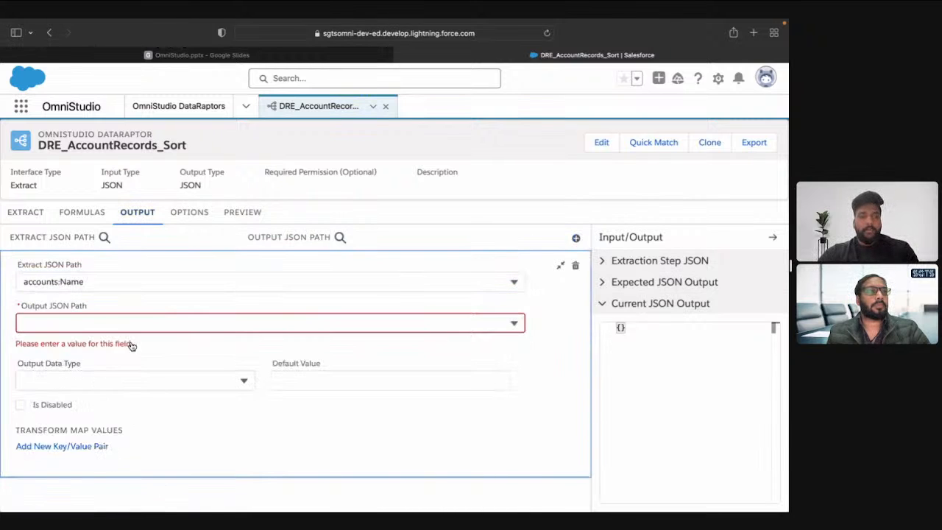
click(105, 324)
text(Name)
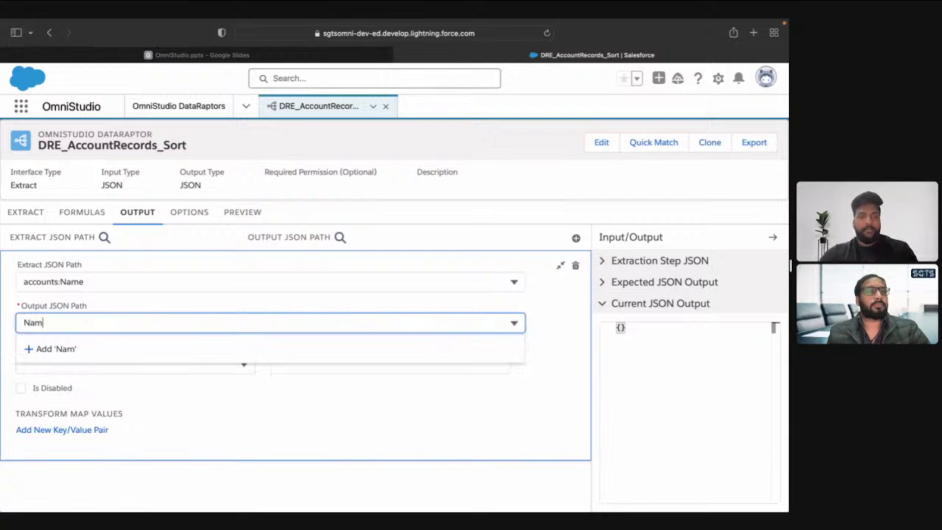
click(107, 350)
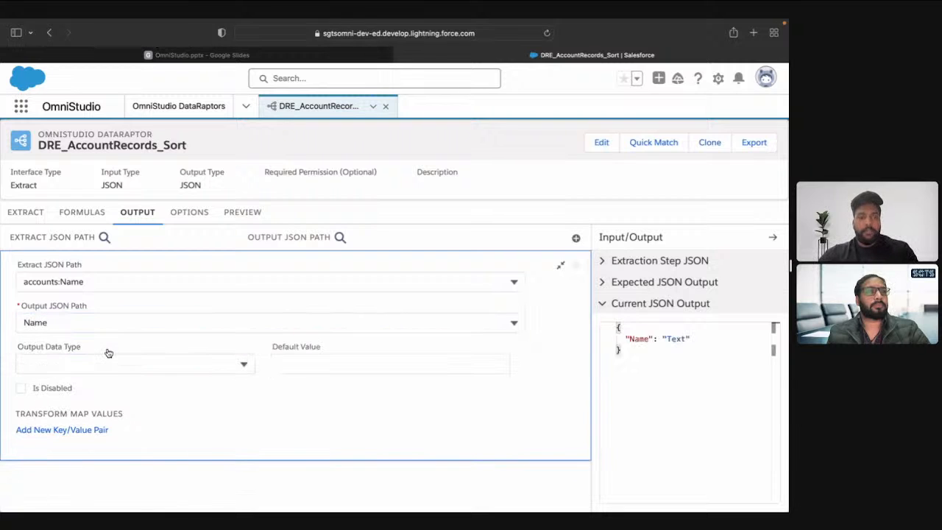
Execute the DataRaptor preview, recheck the output mapping, and execute the preview again
click(243, 215)
click(163, 493)
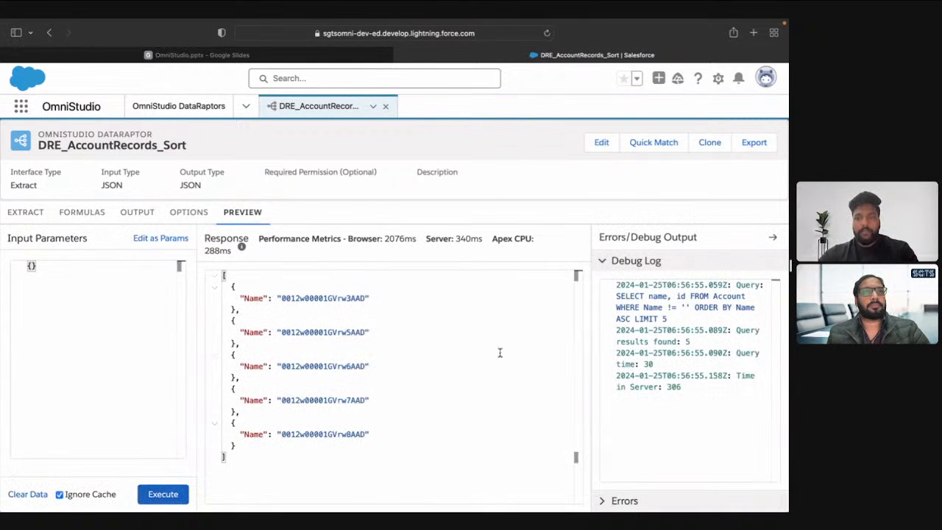
click(133, 214)
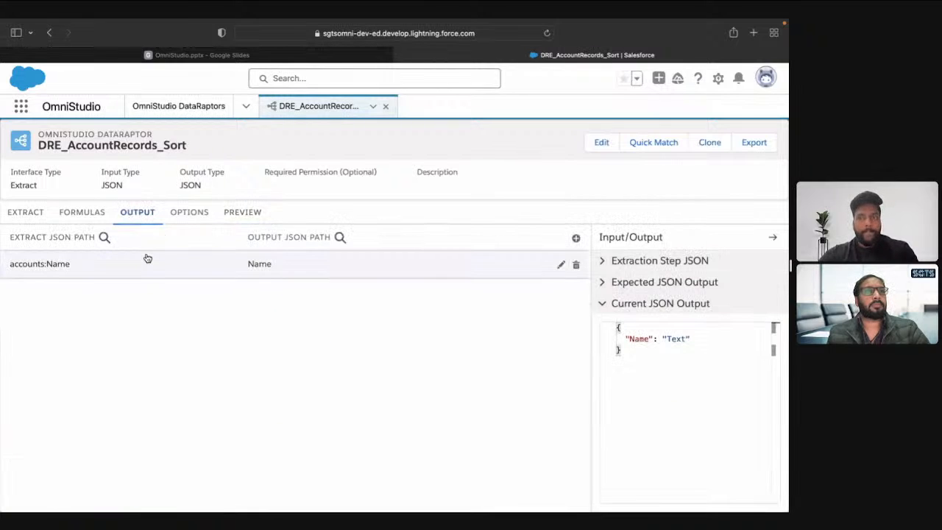
click(242, 213)
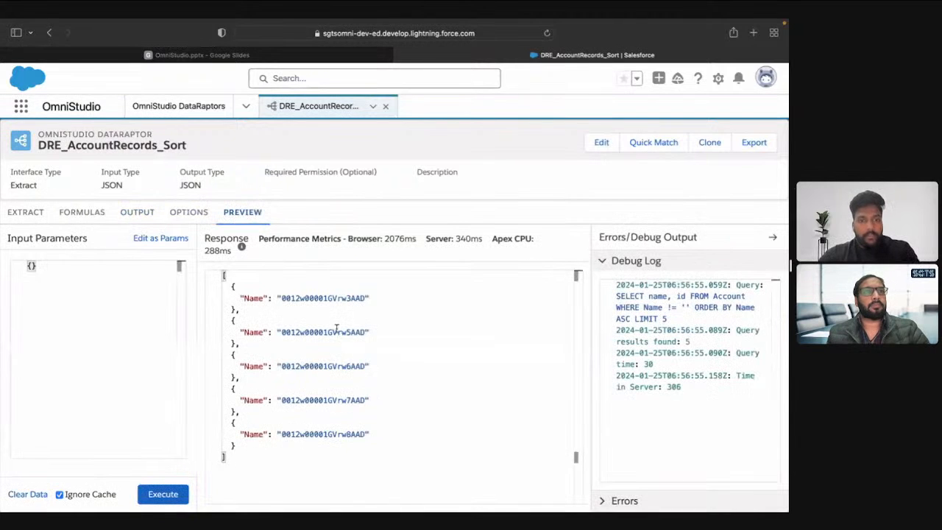
click(176, 494)
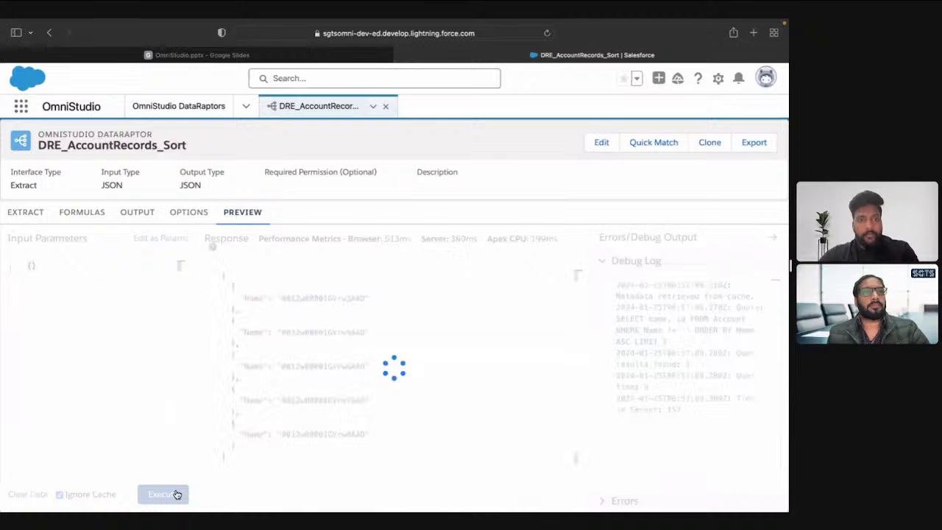
Inspect the Extract JSON Path and Output JSON Path options of the existing Name output mapping
click(137, 215)
click(228, 263)
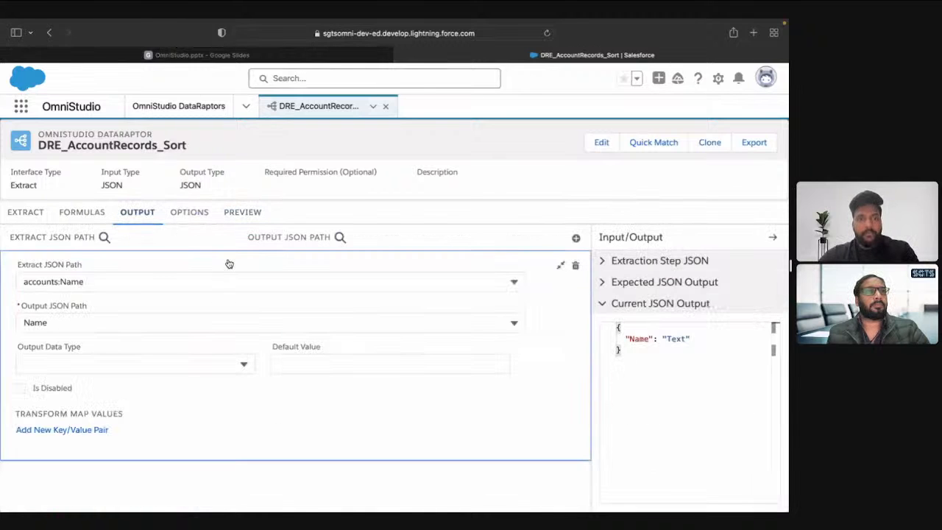
click(89, 326)
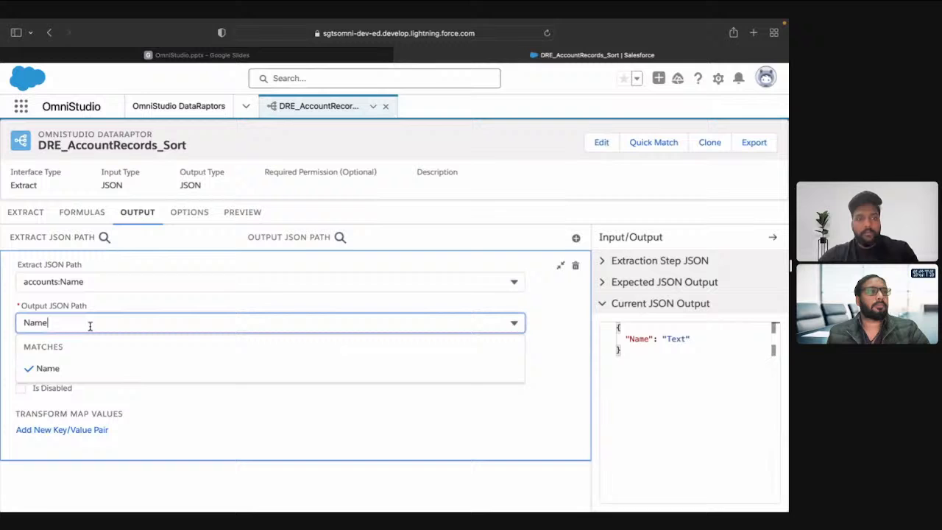
click(99, 282)
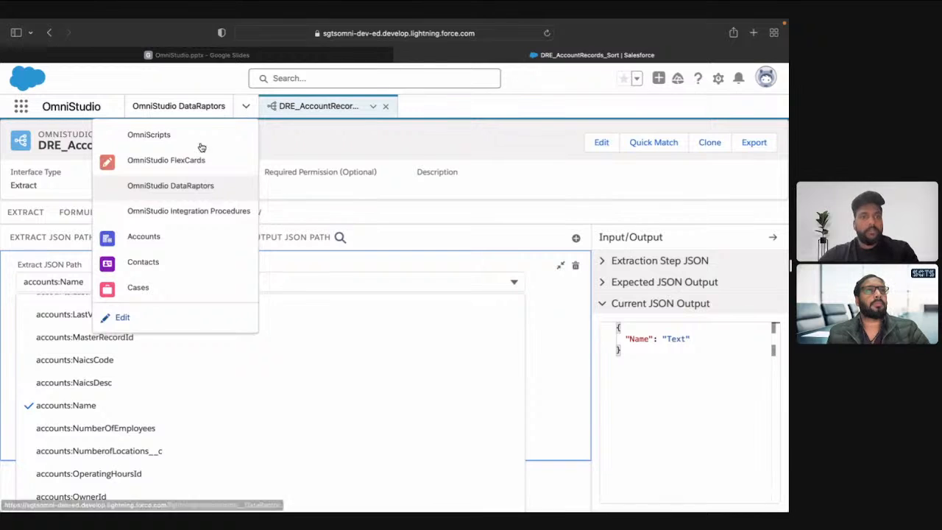
Open the Accounts list in a separate workspace tab and check its available list views
click(164, 239)
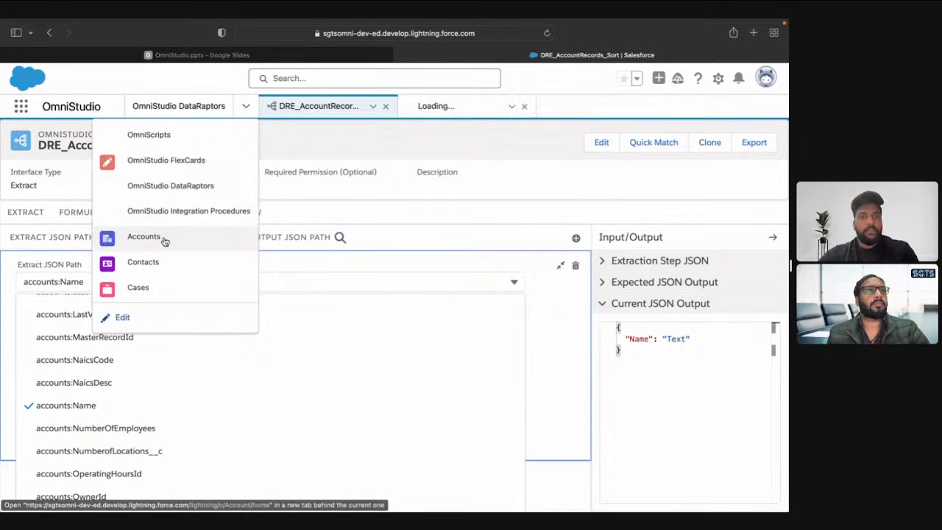
click(449, 107)
click(103, 155)
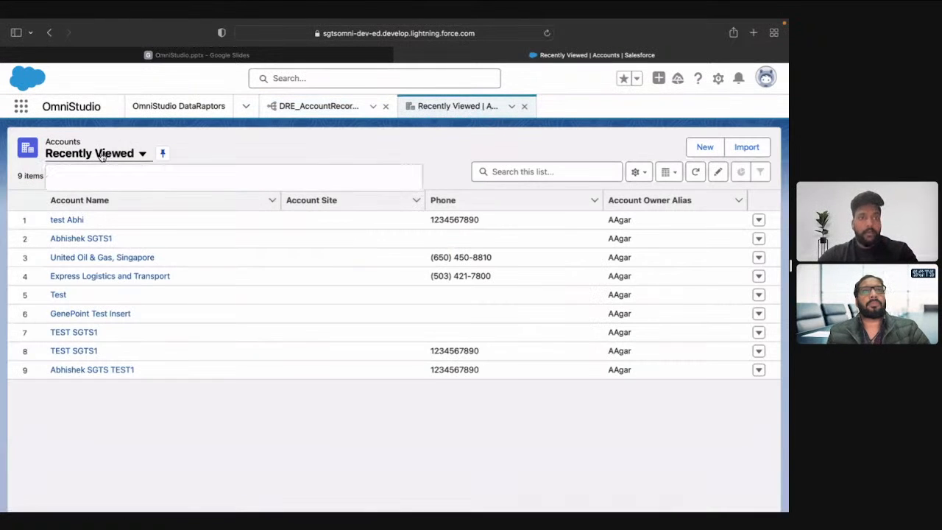
Copy the first record's Name value from the DataRaptor preview response and return to the Accounts list
click(298, 100)
click(250, 214)
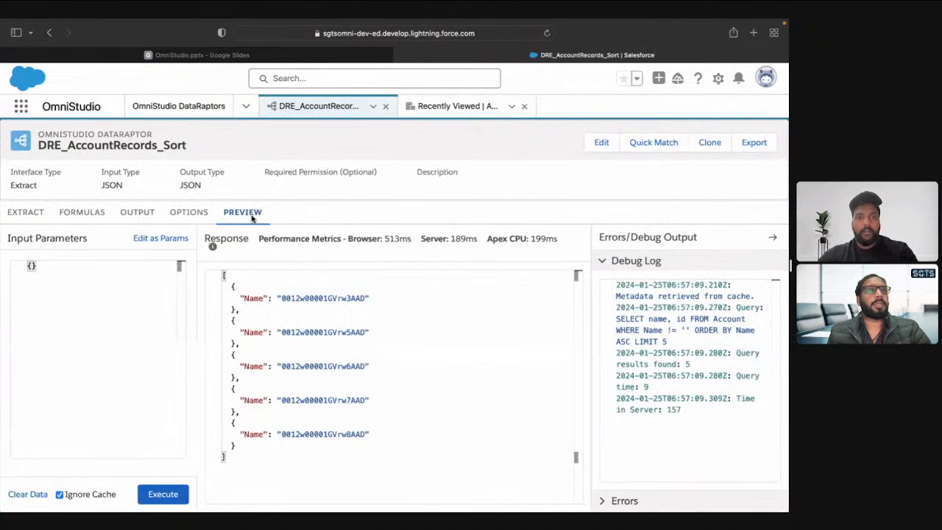
double_click(313, 298)
key(super+c)
click(468, 104)
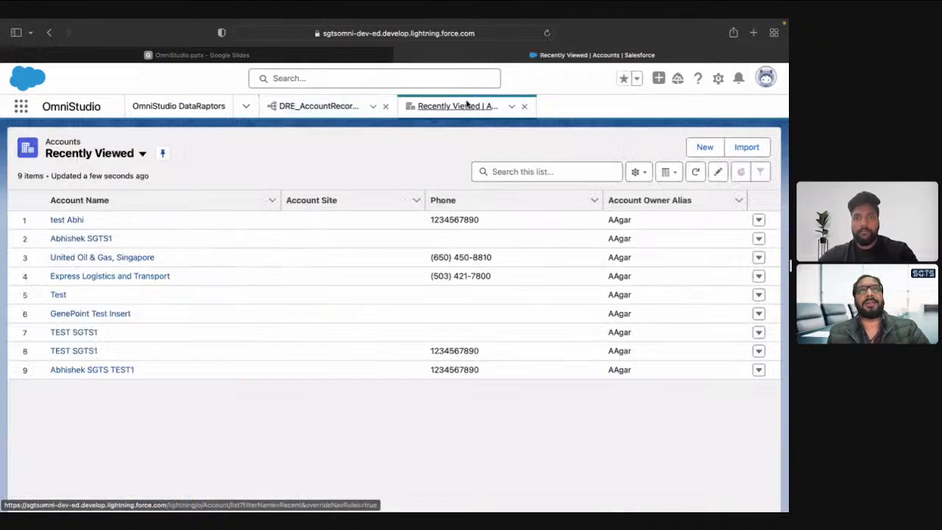
Open the first recently viewed account and try to load another record by replacing the record ID in its URL
click(67, 221)
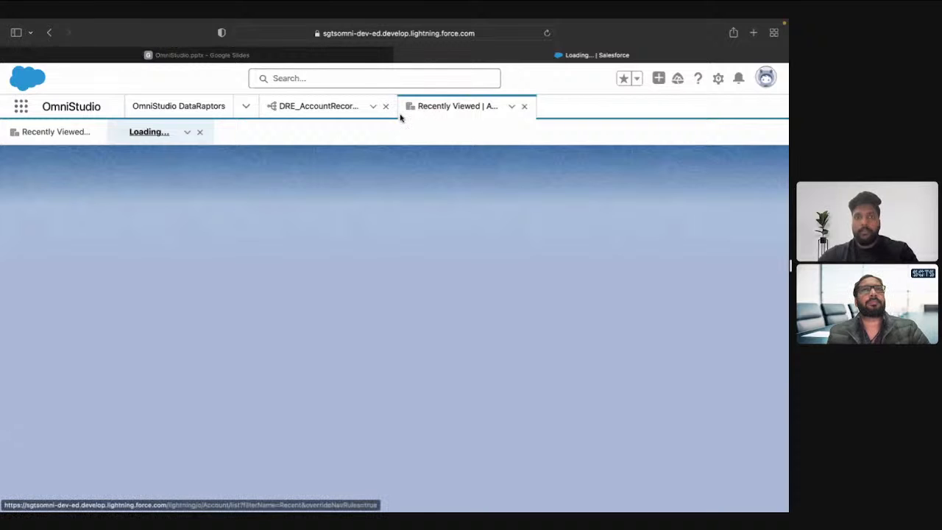
click(432, 37)
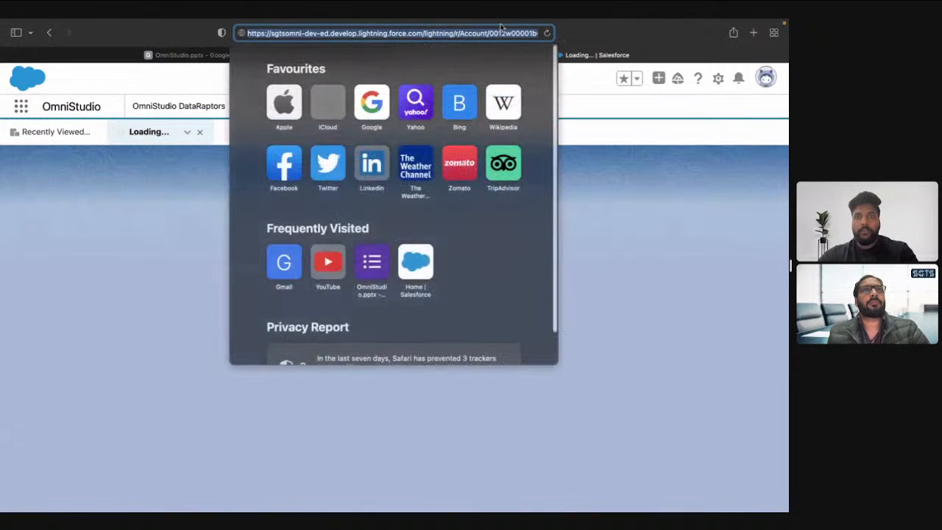
click(508, 30)
double_click(507, 30)
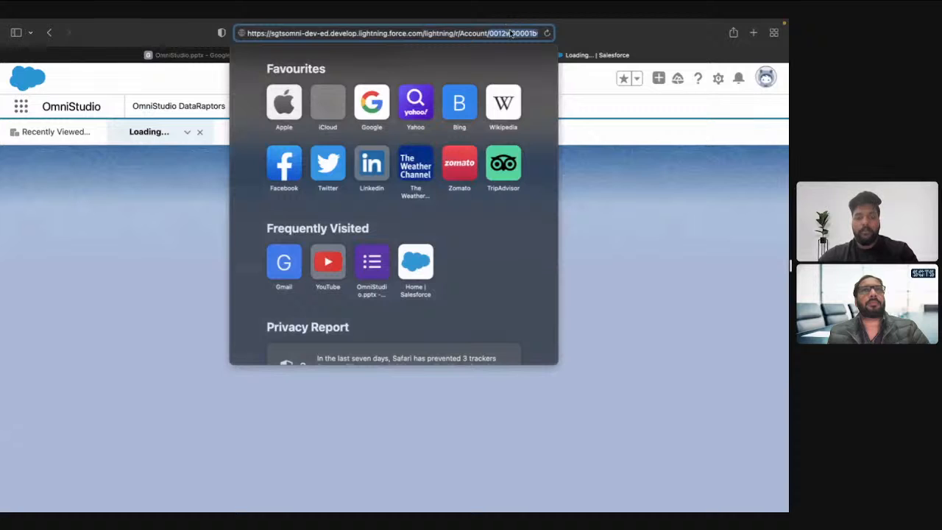
key(Return)
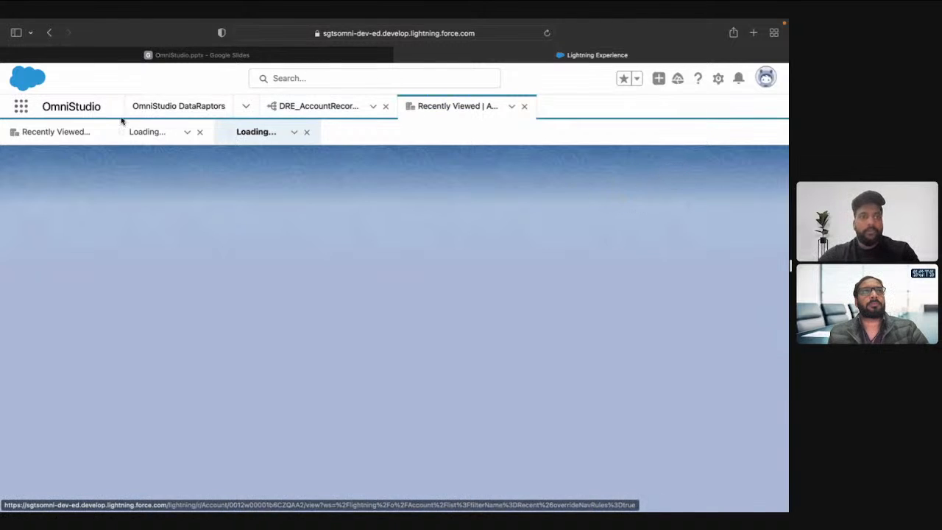
Switch the Accounts list to the All Accounts view and search it for the copied record ID
click(86, 134)
click(99, 178)
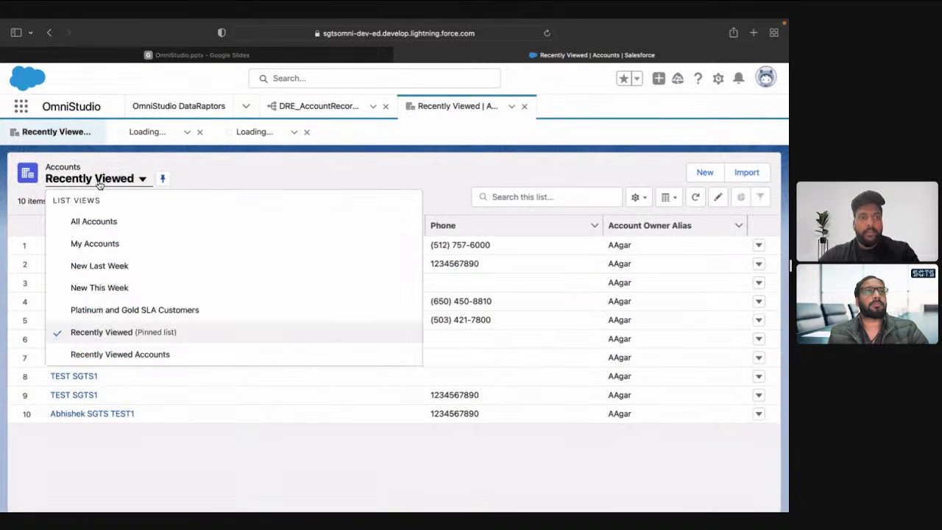
click(102, 218)
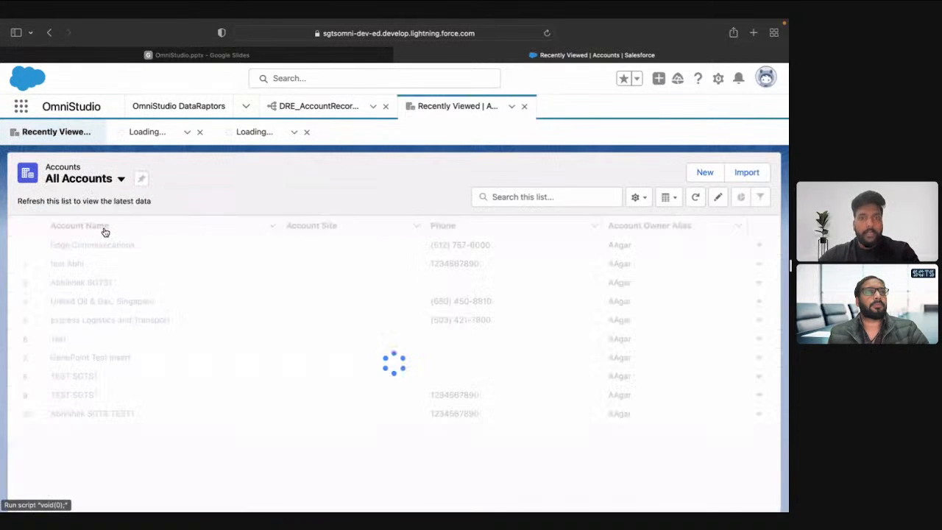
click(500, 196)
key(super+v)
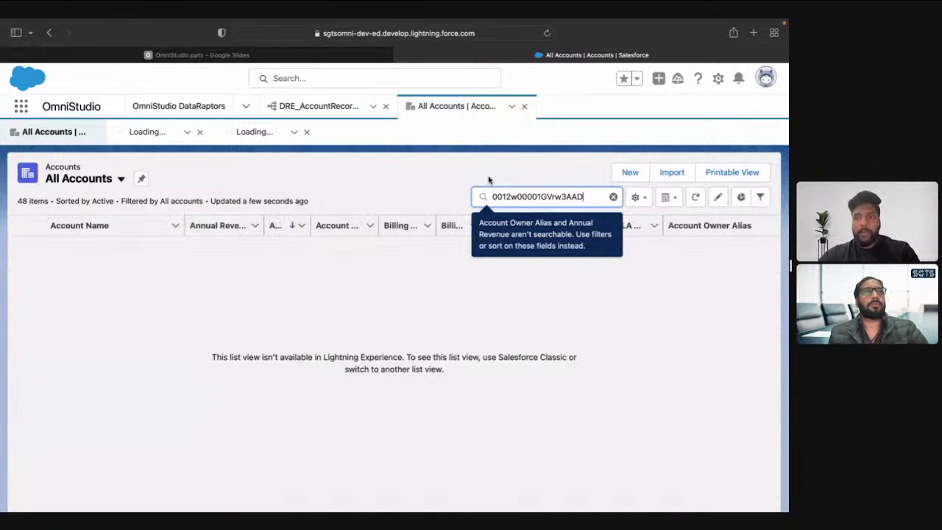
Close the two loading account subtabs and clear the All Accounts list search
click(203, 134)
click(203, 133)
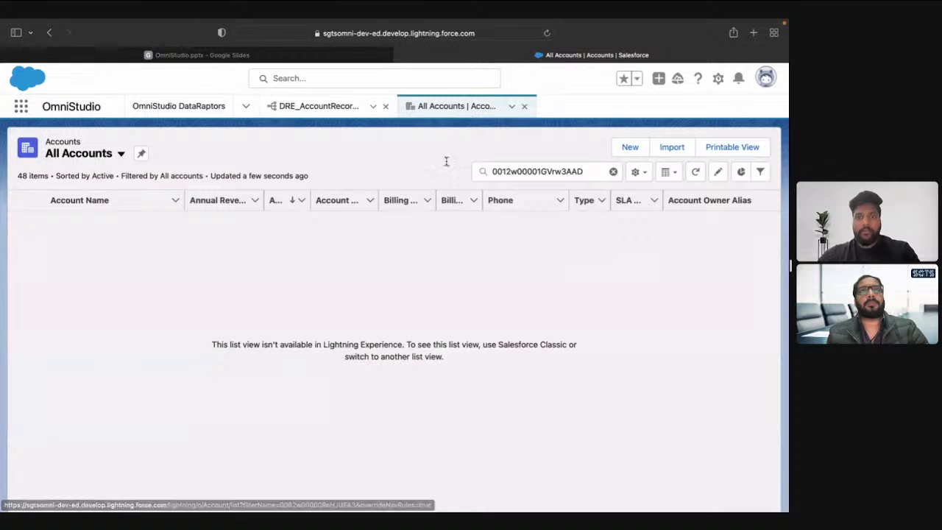
click(612, 171)
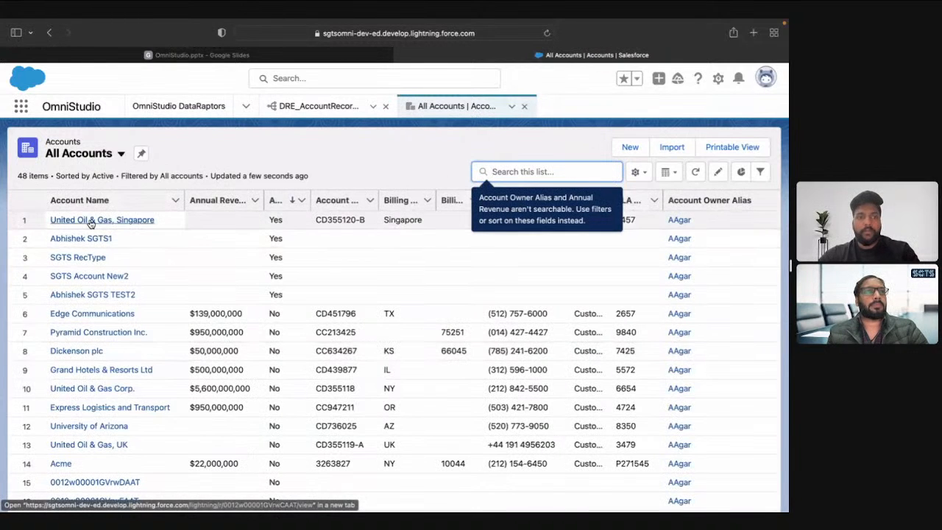
Open United Oil & Gas, Singapore, replace the record ID in its URL with the copied one, and examine the loaded account's details
click(90, 218)
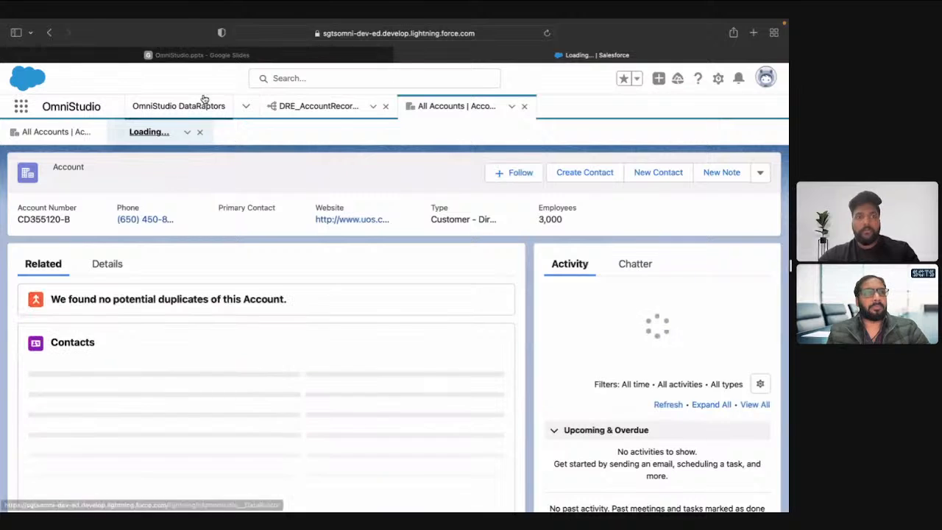
click(442, 40)
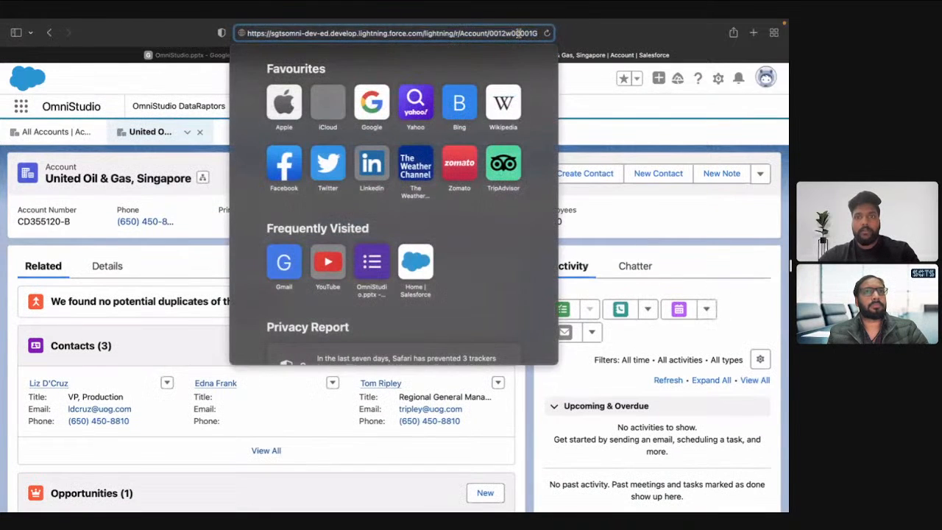
double_click(518, 33)
key(super+v)
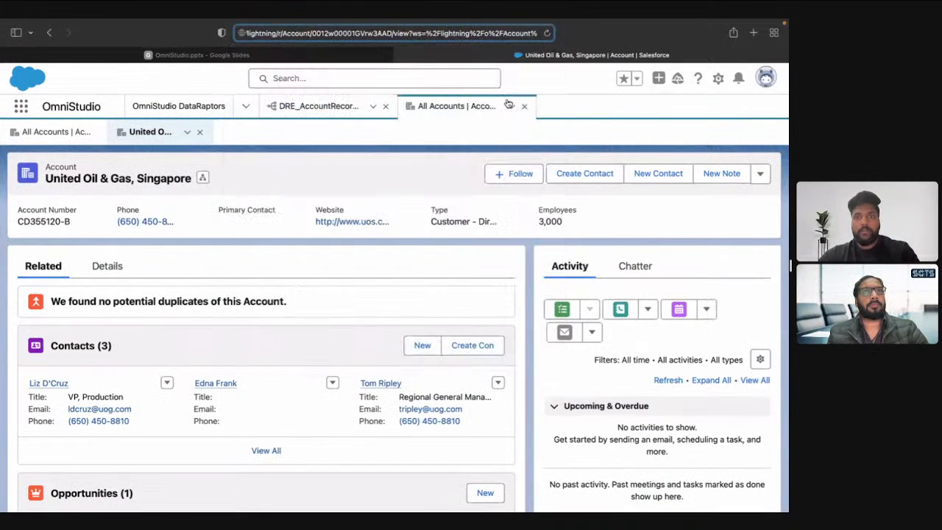
key(Return)
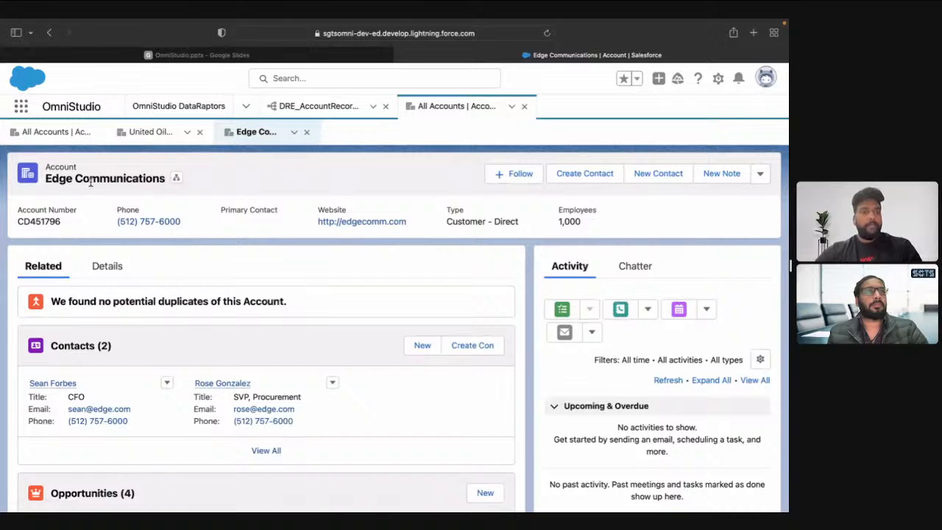
click(107, 267)
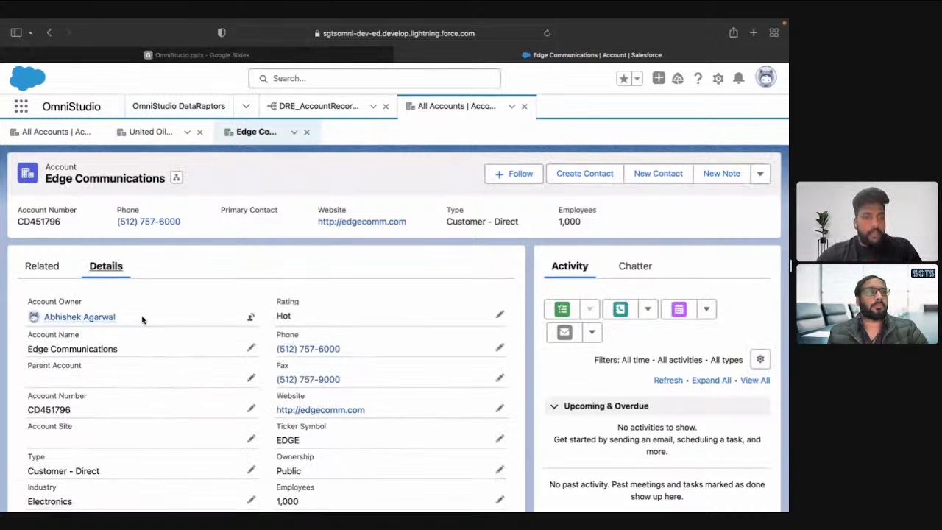
scroll(141, 320, down, 1)
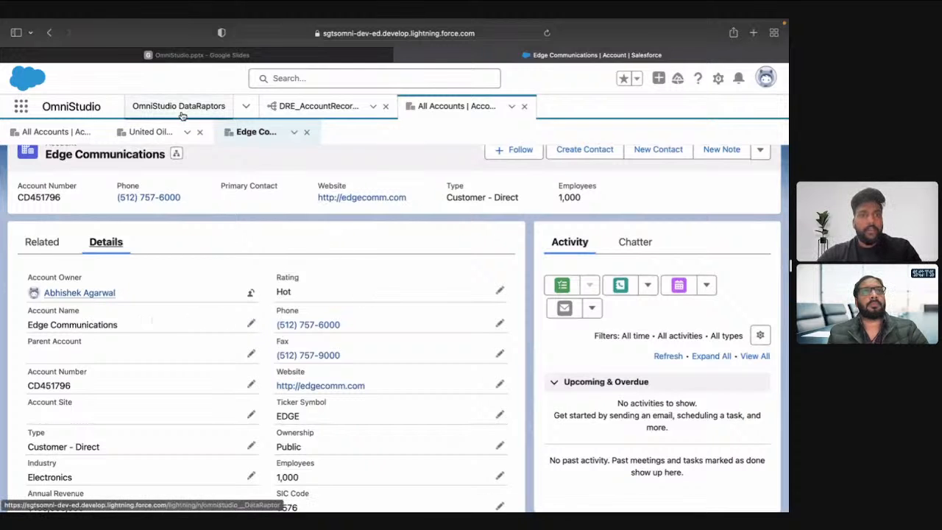
Add an output mapping to DRE_AccountRecords_Sort from the extract JSON path accounts:Active__c to the output JSON path Active
click(299, 107)
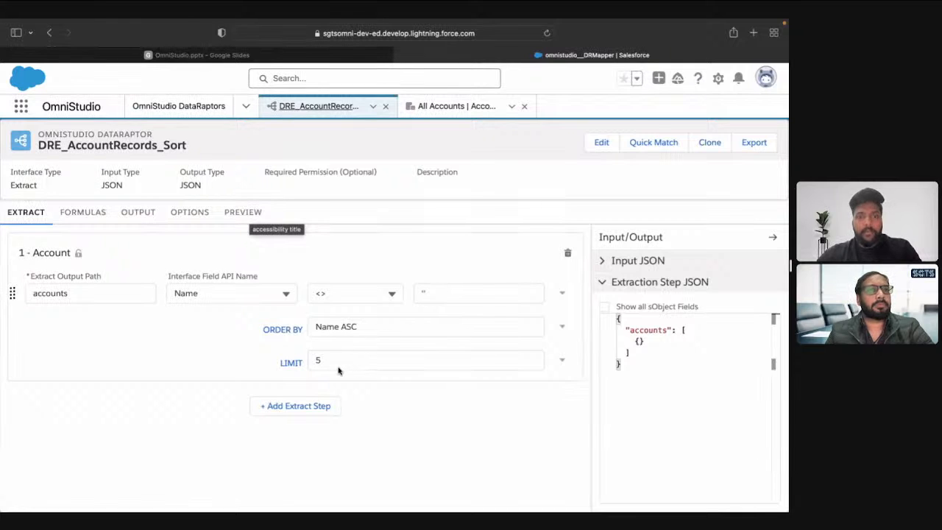
click(138, 212)
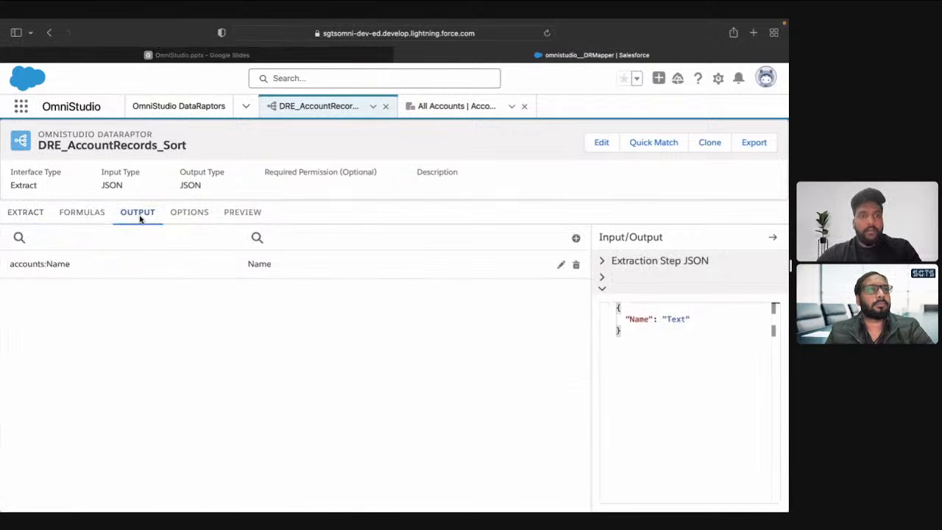
click(576, 239)
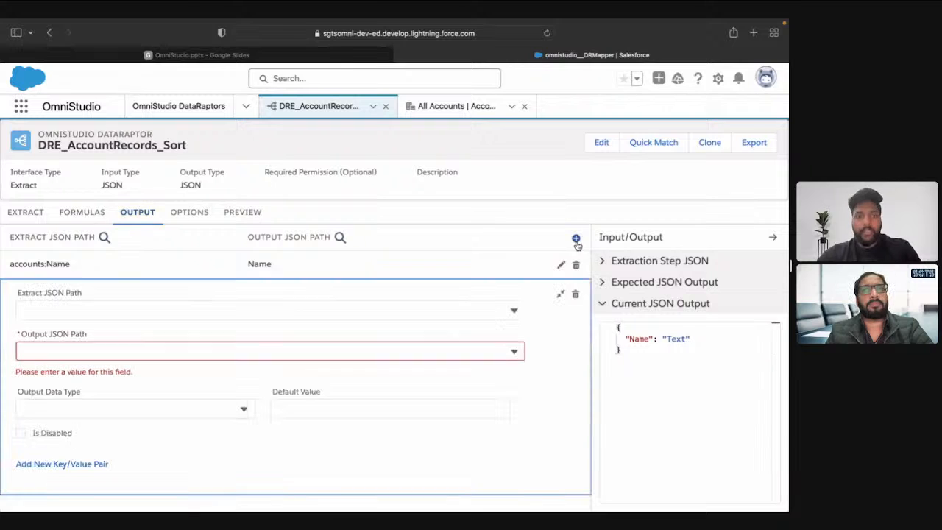
click(83, 308)
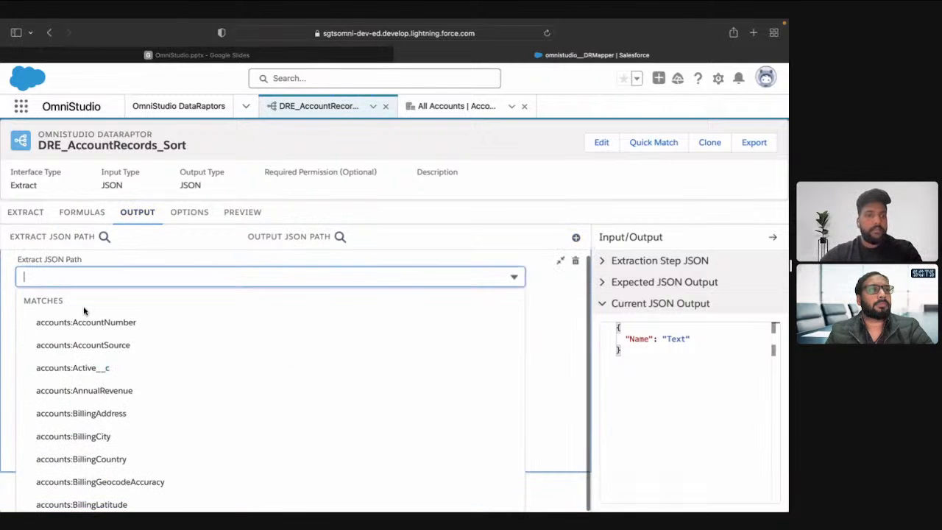
text(acti)
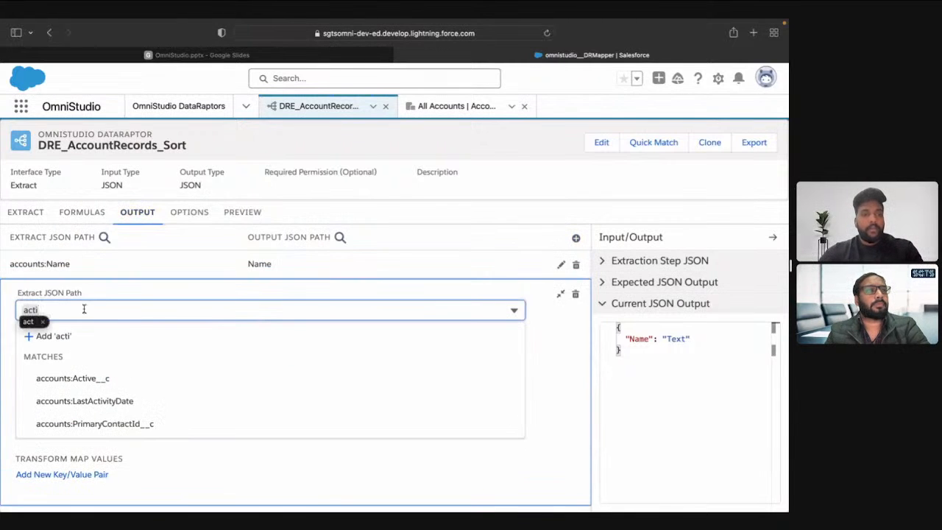
click(117, 380)
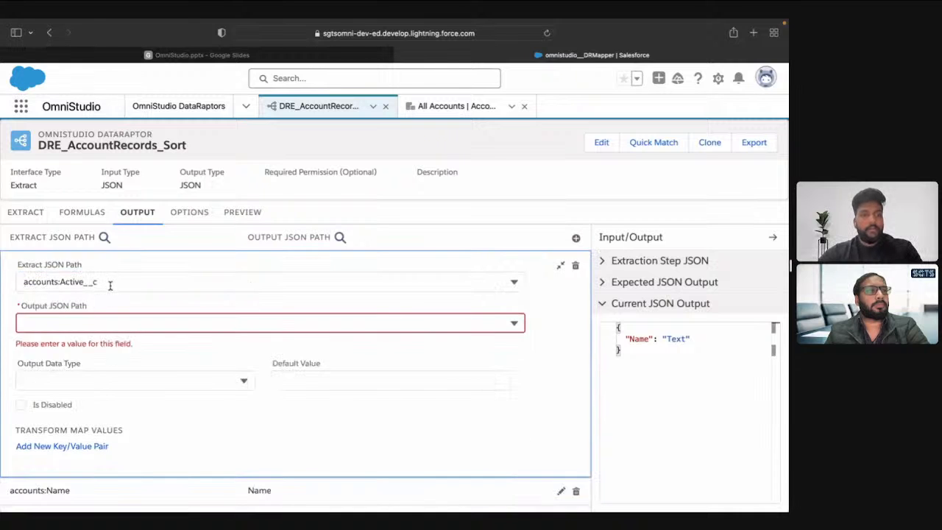
click(114, 322)
text(Ac)
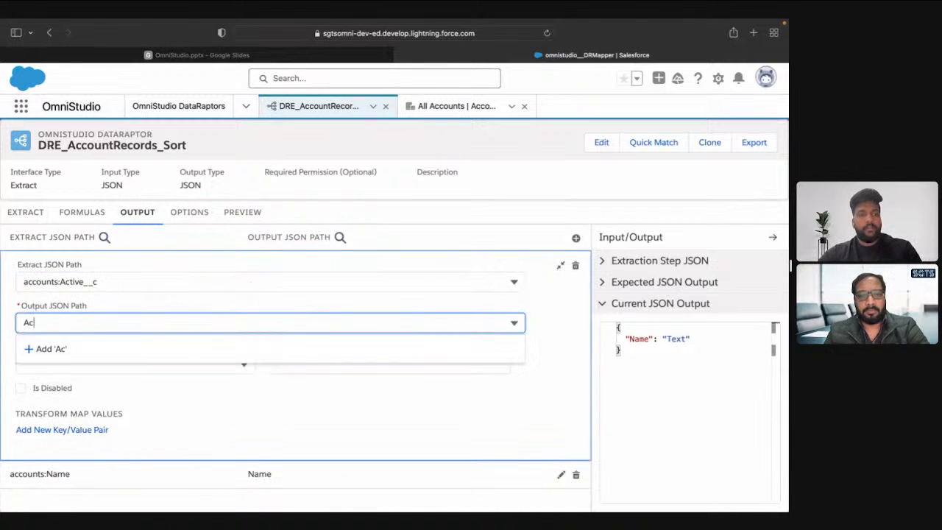
text(tive)
click(122, 358)
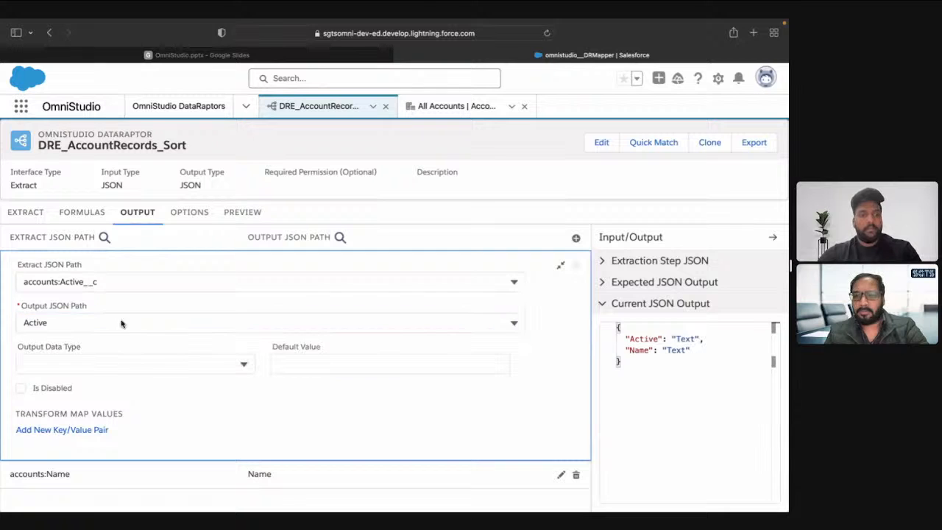
Execute the DataRaptor preview and examine the Active values in the returned account records
click(245, 215)
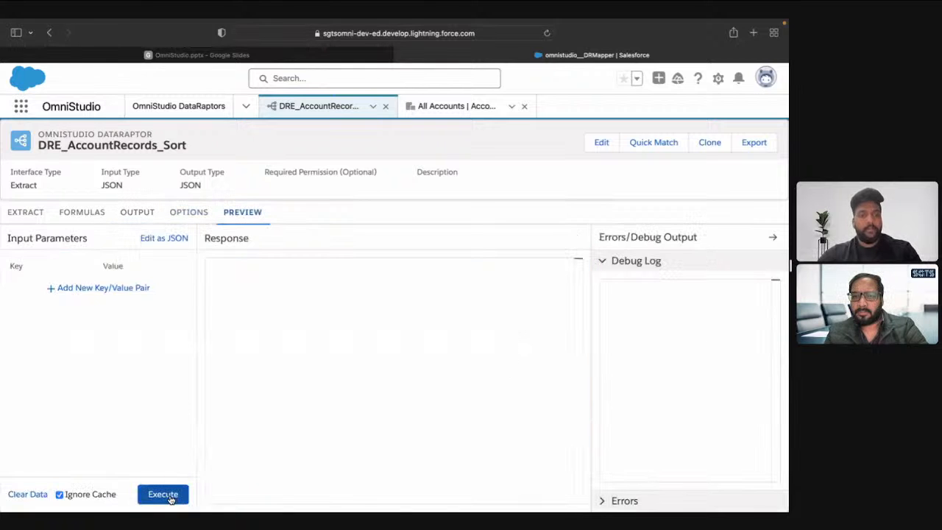
click(163, 494)
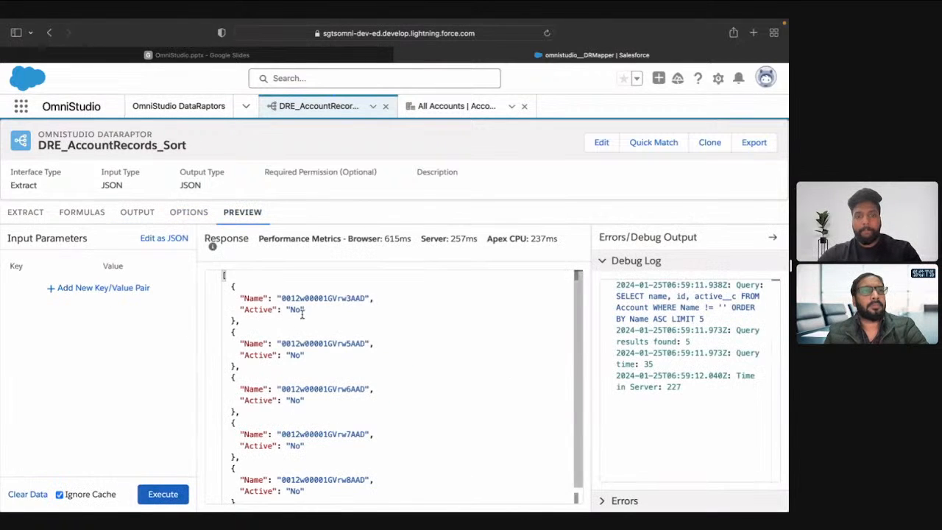
double_click(296, 310)
scroll(373, 352, down, 1)
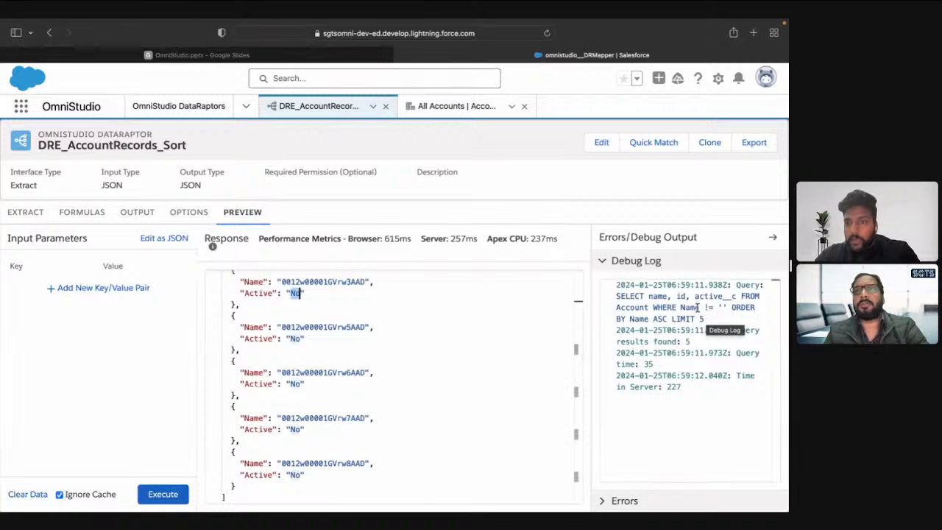
Add an output mapping from the extract JSON path accounts:Id to the output JSON path Id
click(133, 211)
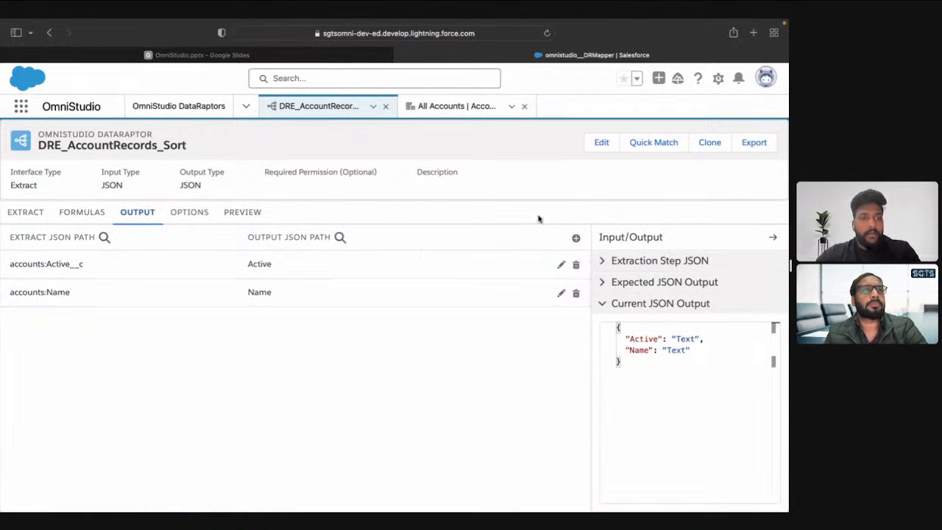
click(575, 237)
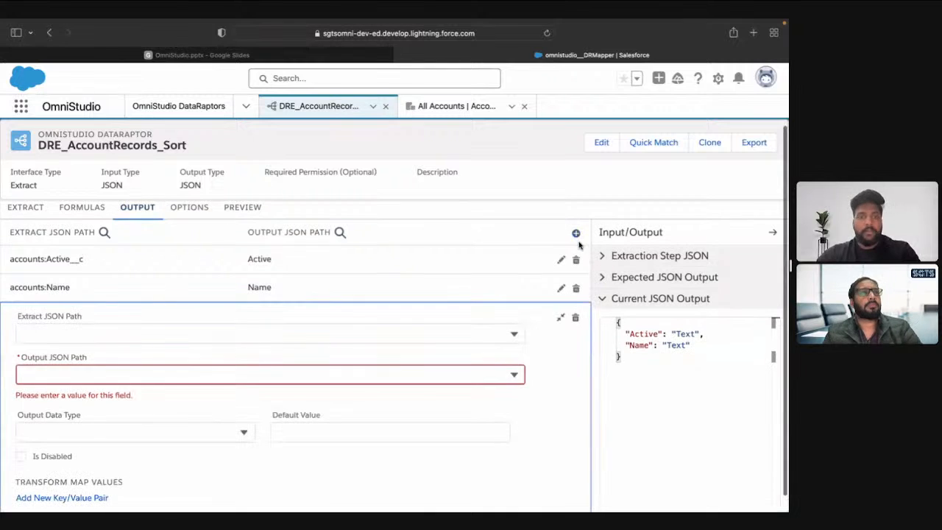
click(91, 334)
text(Id)
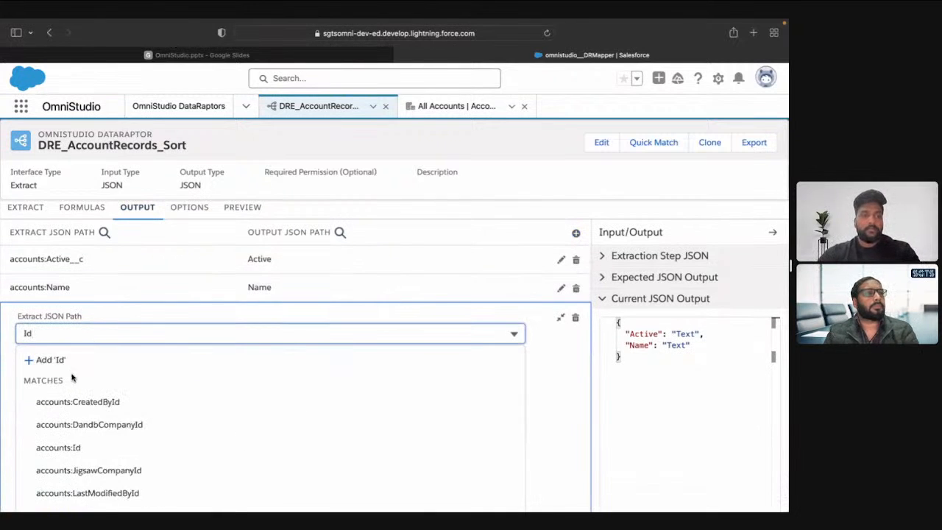
click(84, 444)
click(68, 346)
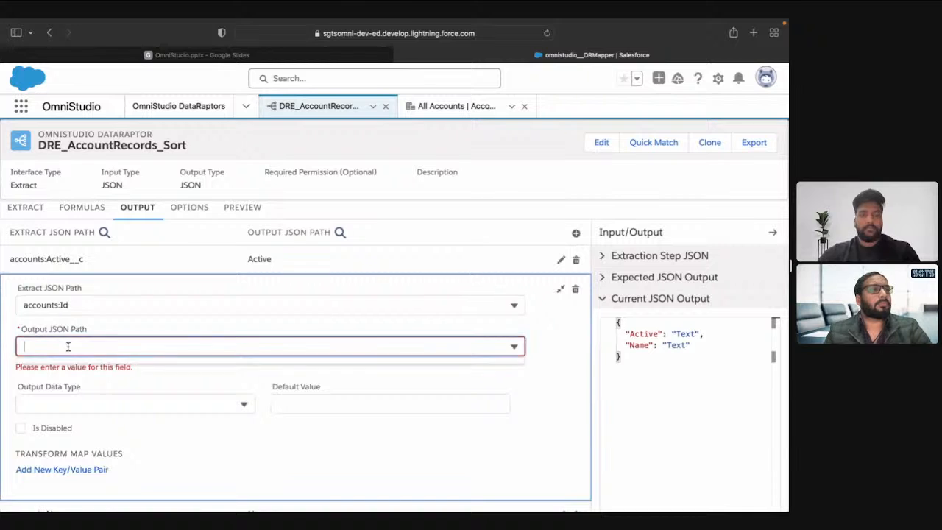
text(Id)
click(90, 384)
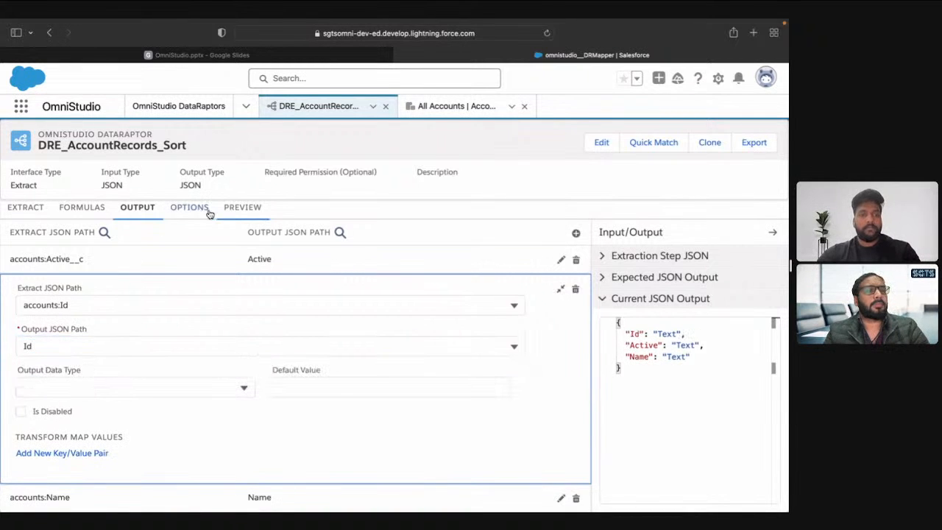
Execute the DataRaptor preview again and compare the Name and Id values of the returned account records
click(248, 205)
click(167, 498)
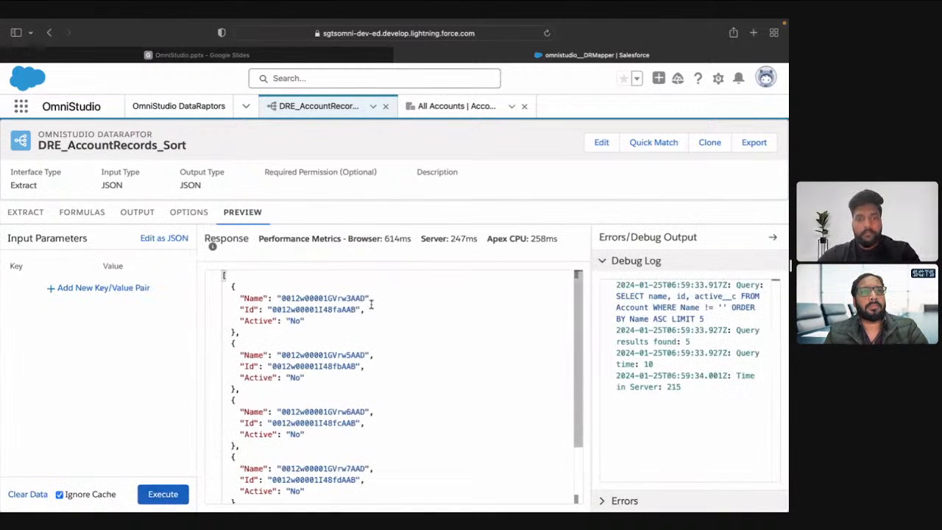
double_click(322, 312)
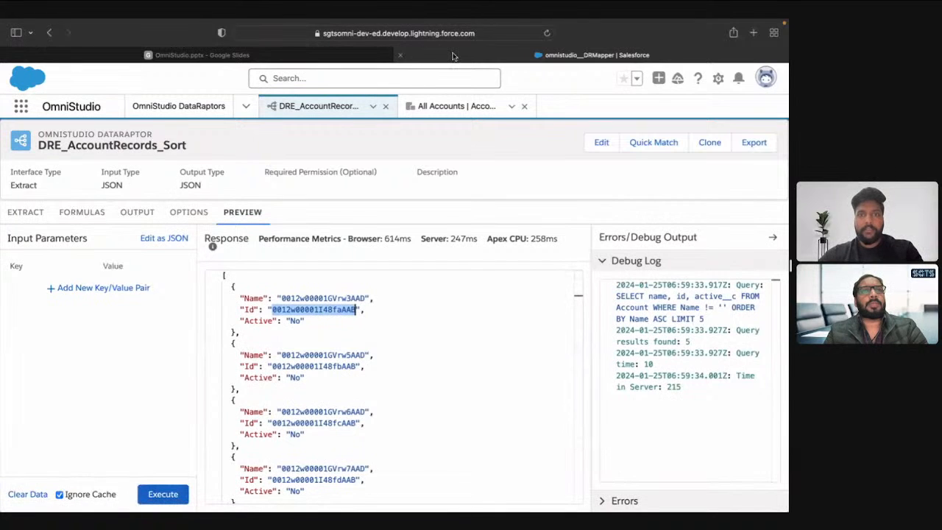
click(386, 414)
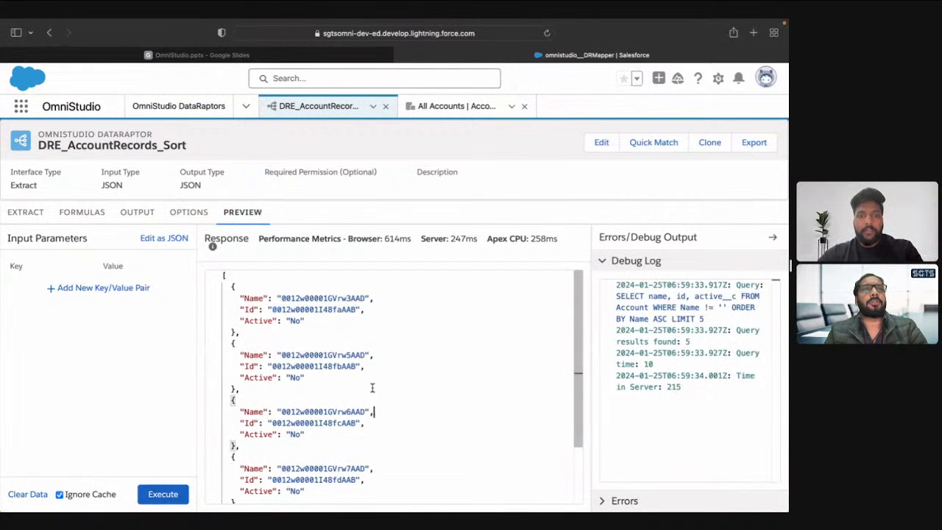
double_click(315, 310)
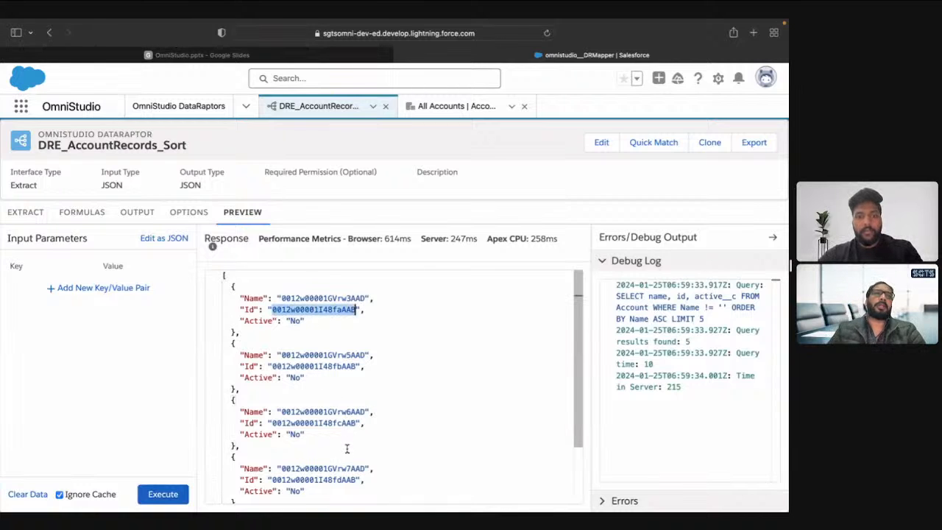
scroll(347, 448, down, 1)
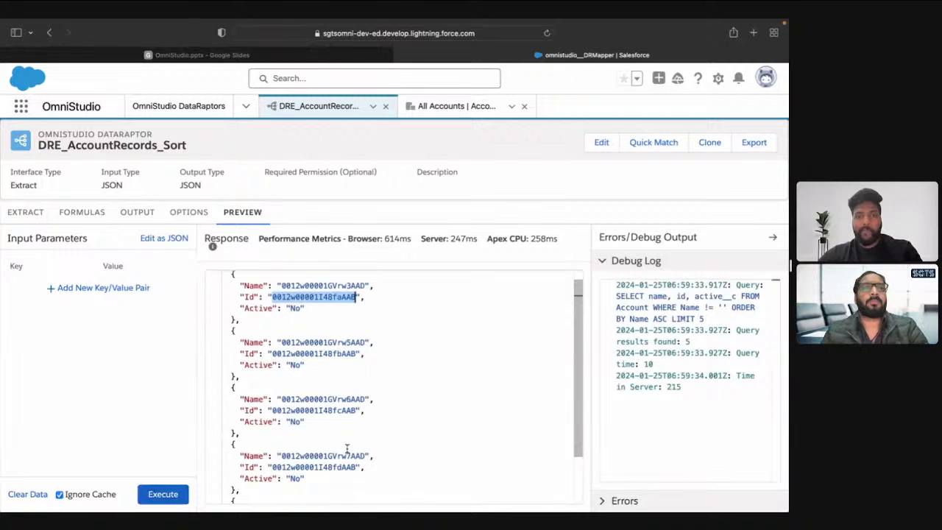
scroll(346, 448, down, 1)
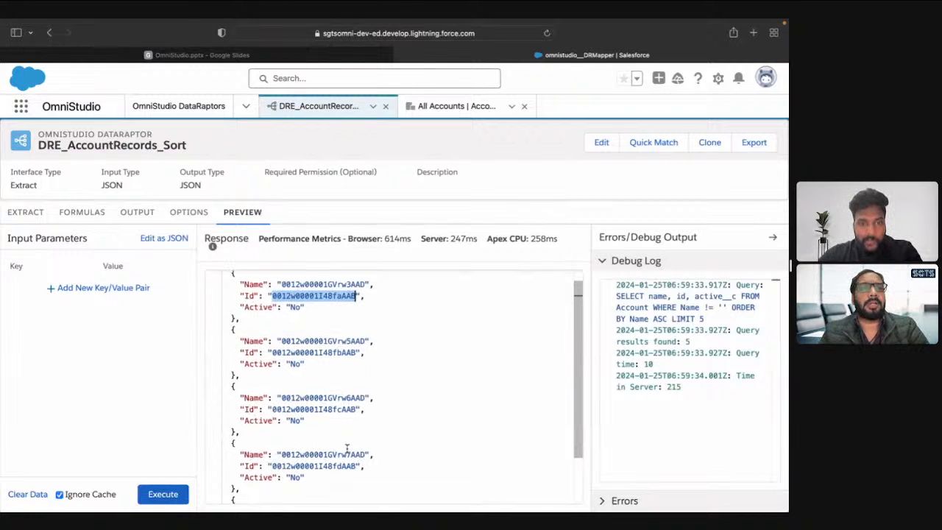
scroll(347, 448, down, 1)
scroll(347, 448, up, 1)
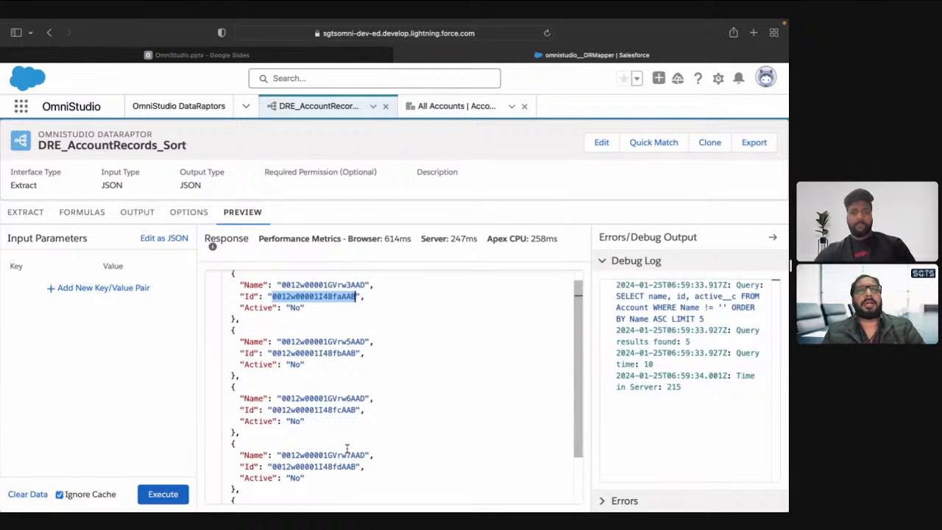
scroll(347, 448, up, 3)
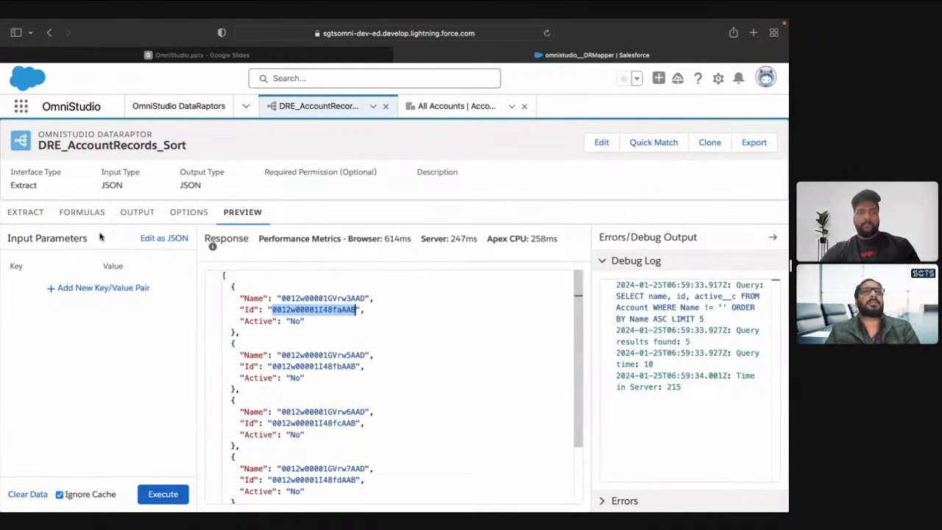
Set the Account extract step's ORDER BY to Active__c ASC
click(18, 216)
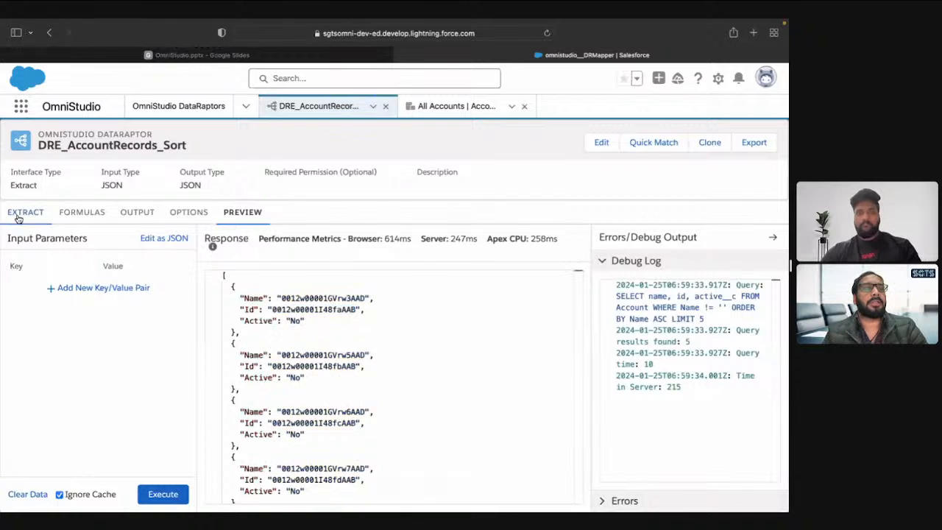
click(323, 325)
double_click(323, 325)
text(Active)
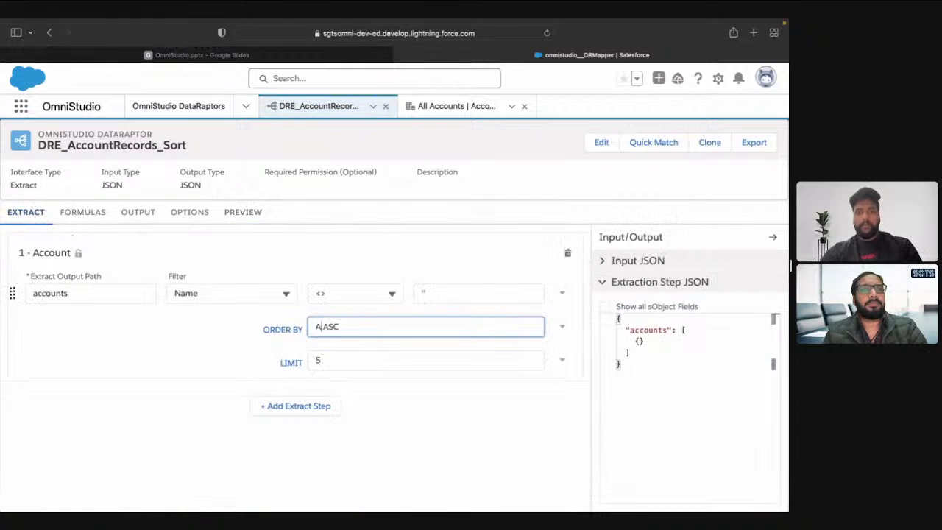
text(__c)
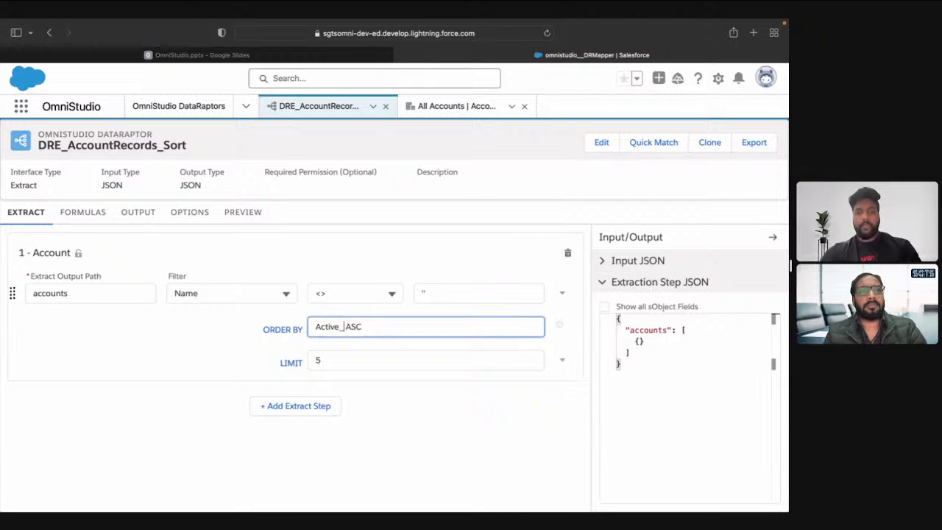
click(235, 360)
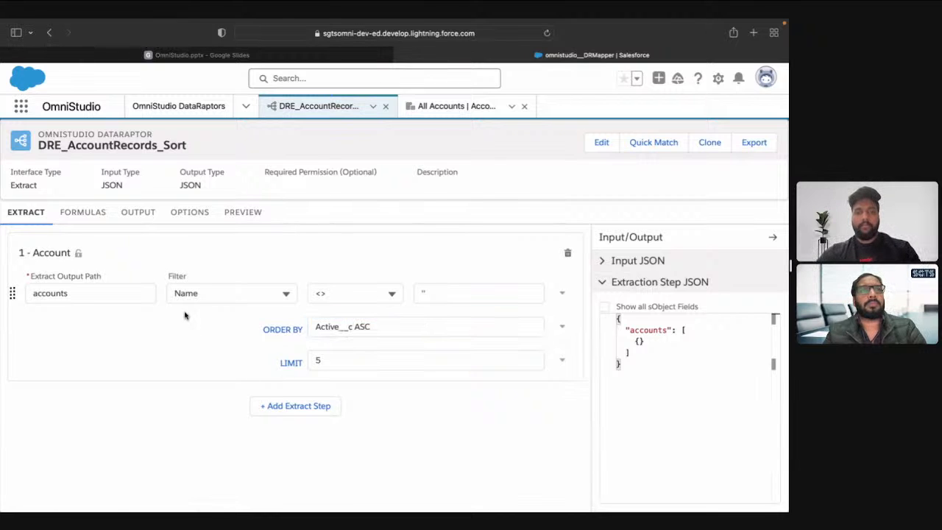
Execute the preview with the Active__c ascending sort and check the response against the output mappings
click(134, 215)
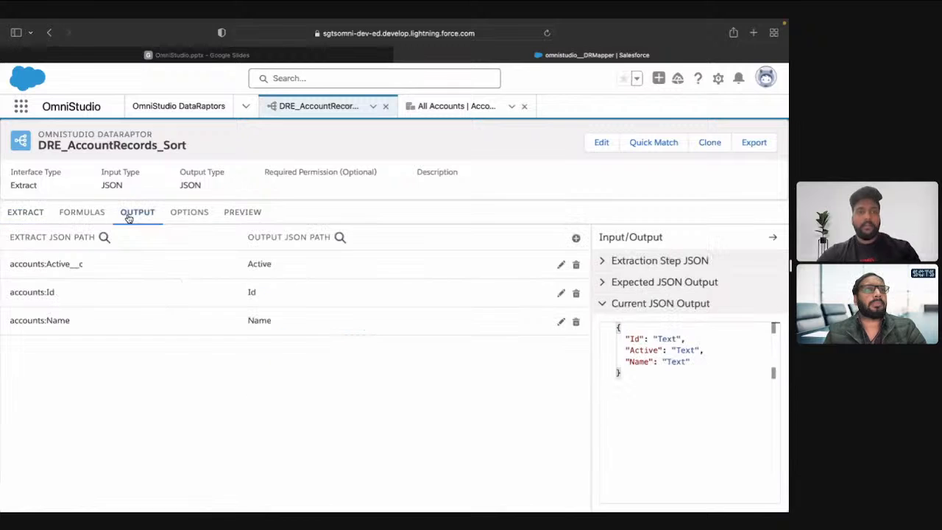
click(248, 213)
click(170, 494)
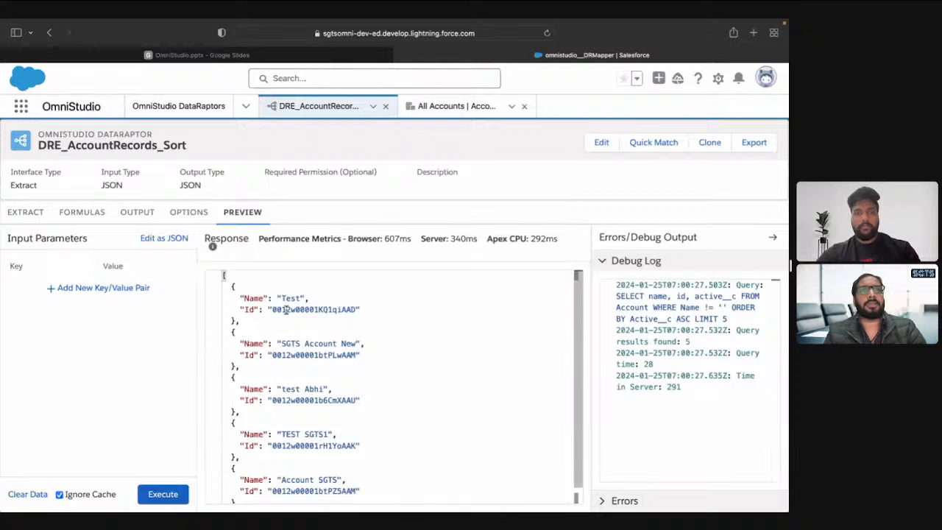
click(138, 214)
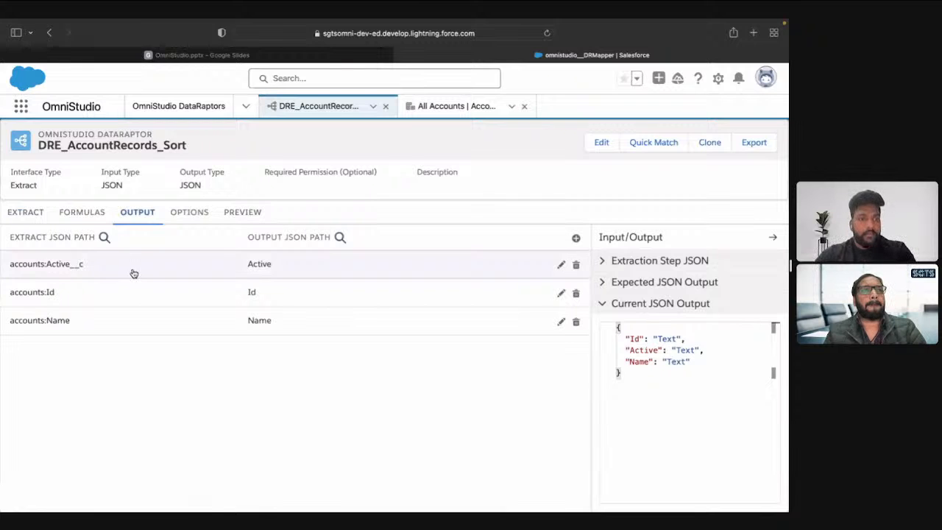
click(10, 218)
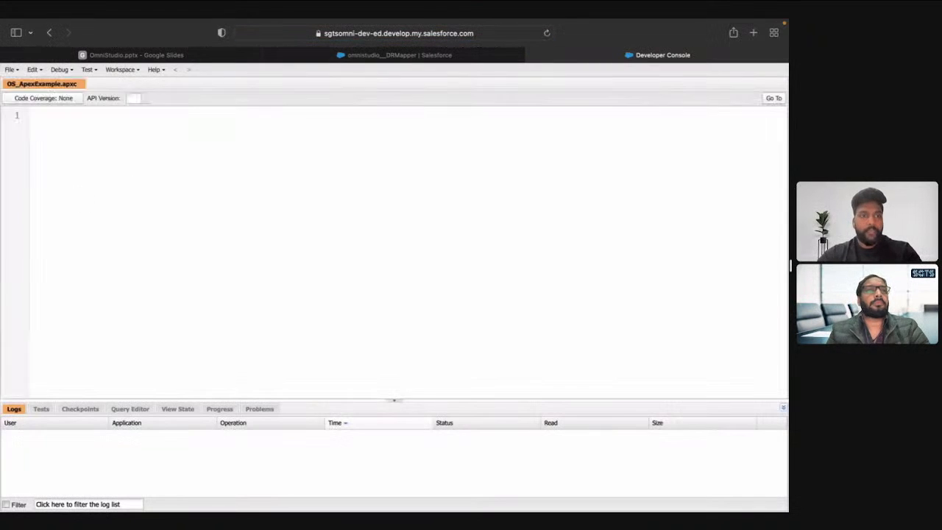
Run in the Developer Console the query SELECT name, id, active__c FROM Account WHERE Name != '' ORDER BY Active__c ASC LIMIT 5
click(128, 409)
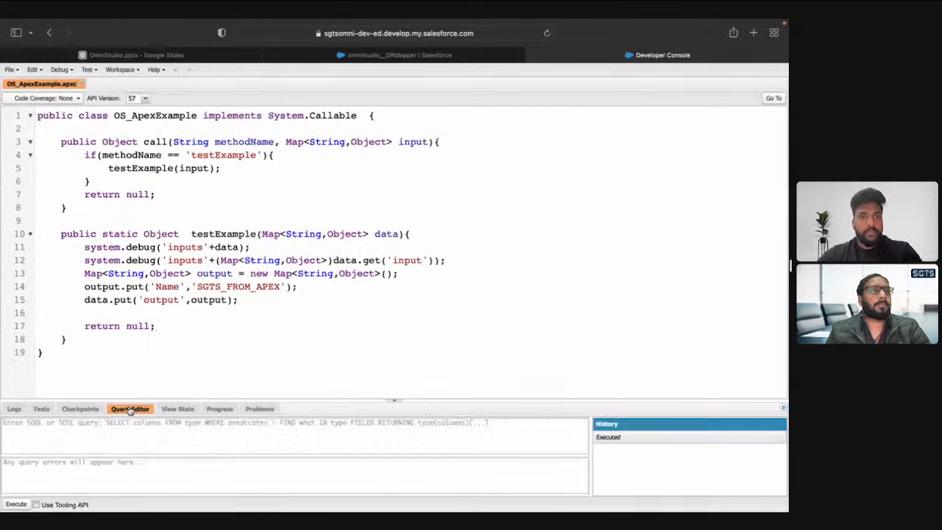
text(SELECT name, id, active__c FROM Account WHERE Name != '' ORDER BY Active__c ASC LIMIT 5)
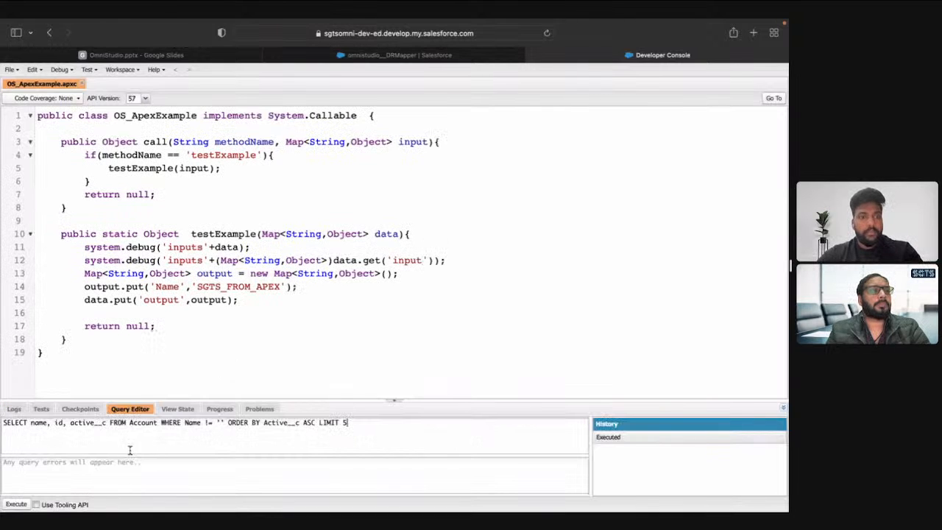
click(15, 505)
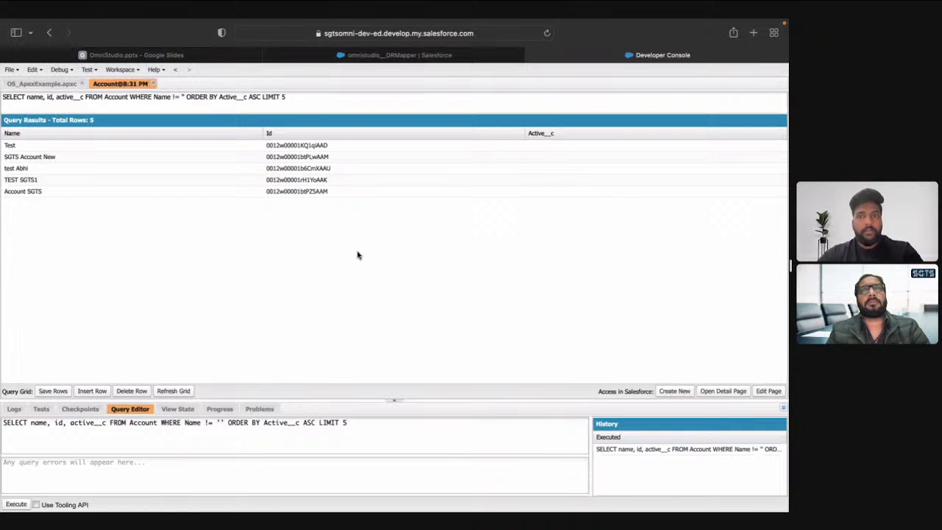
Switch back to the DataRaptor and set the Account extract step's ORDER BY to Active__c DESC
click(281, 52)
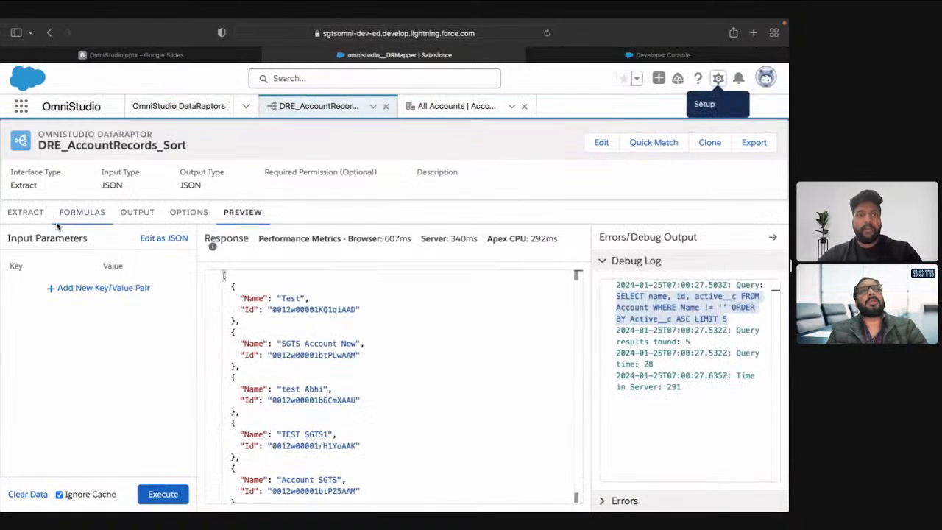
click(22, 213)
click(360, 327)
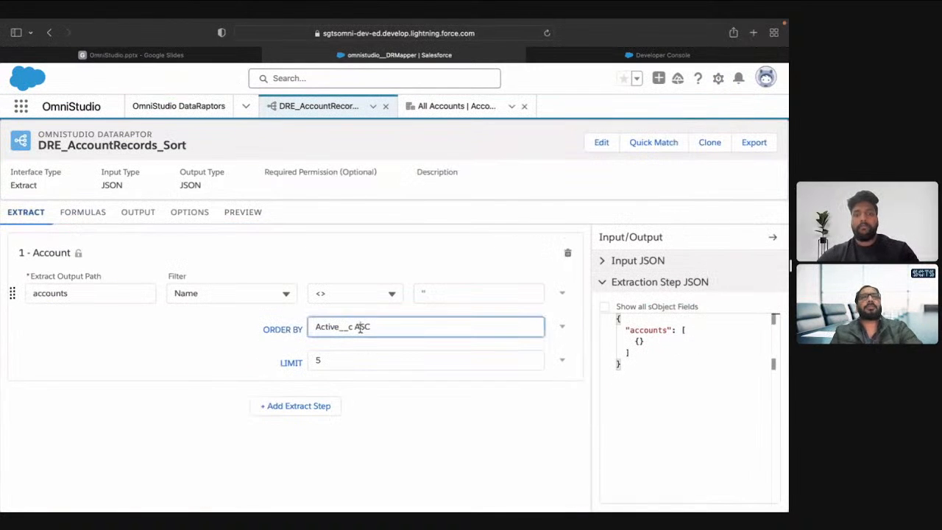
double_click(362, 326)
text(DESC)
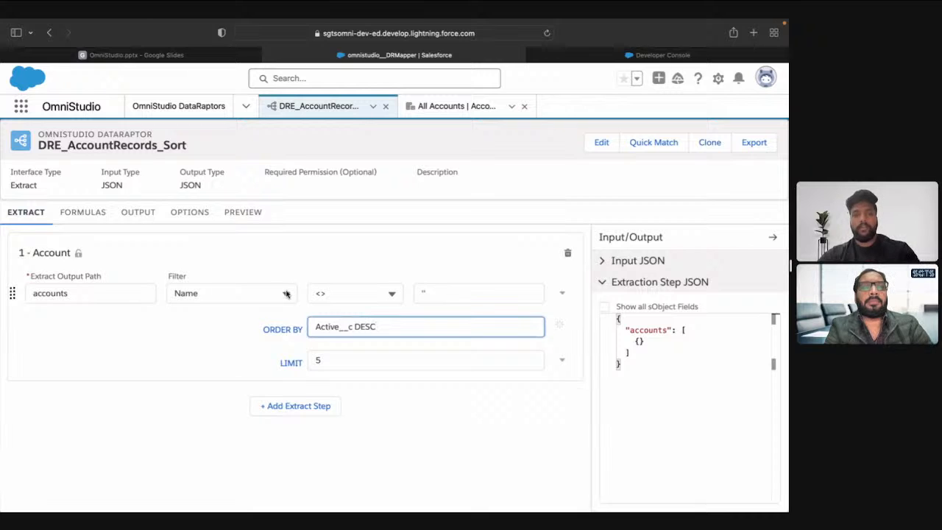
click(203, 365)
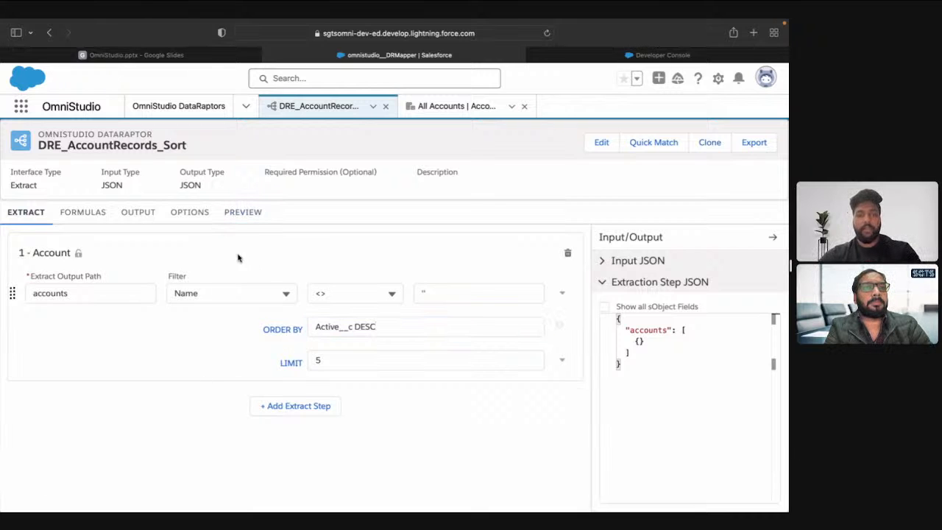
Execute the preview with the descending sort and examine the Name and Active values of all returned records
click(241, 213)
click(168, 496)
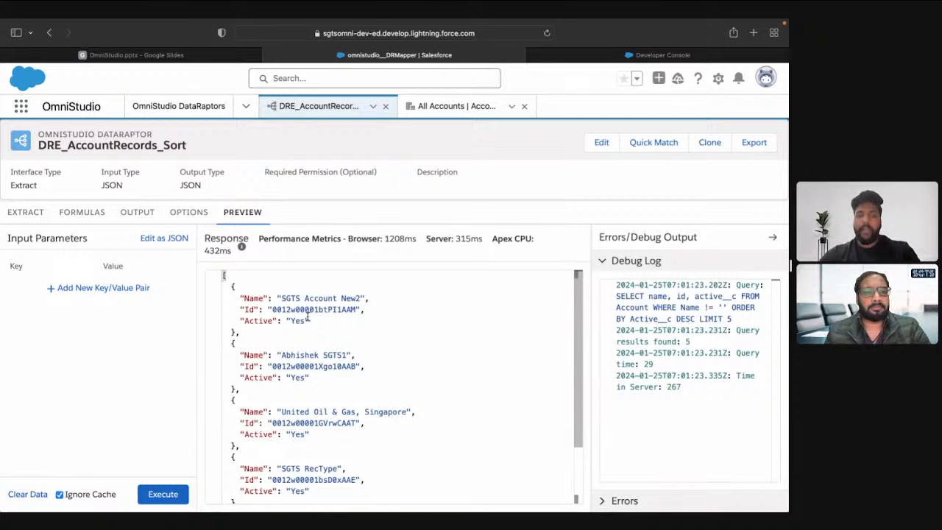
drag(282, 300, 359, 301)
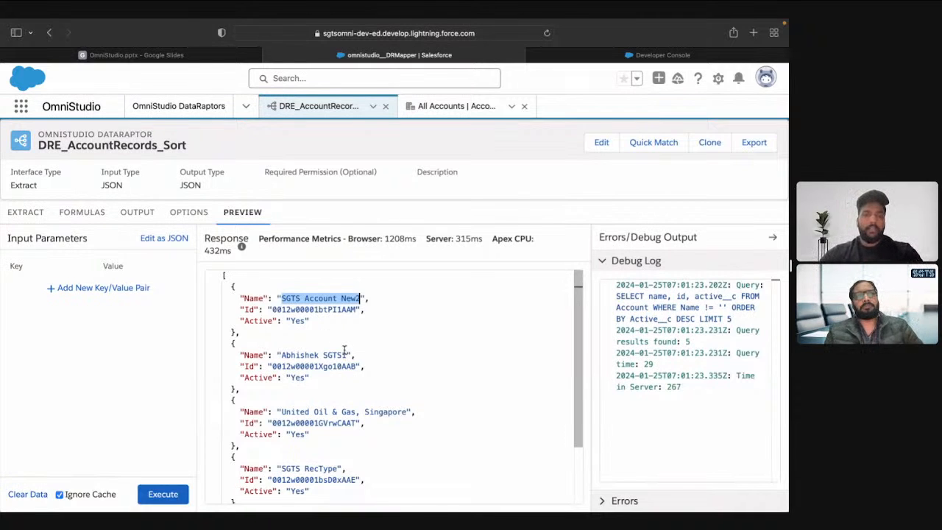
double_click(259, 321)
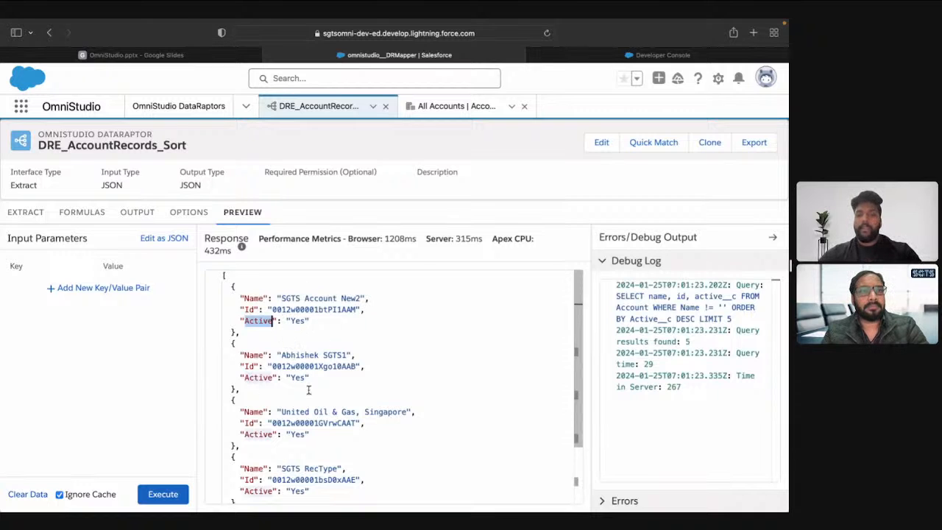
scroll(309, 389, down, 2)
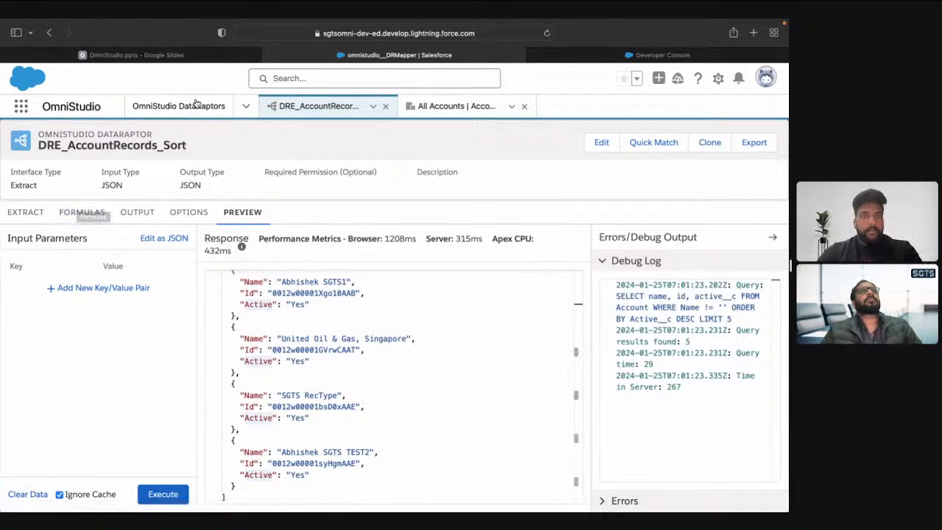
Close the Developer Console and read the second scenario on the Scenarios slide in Google Slides before returning to the DataRaptor
click(535, 55)
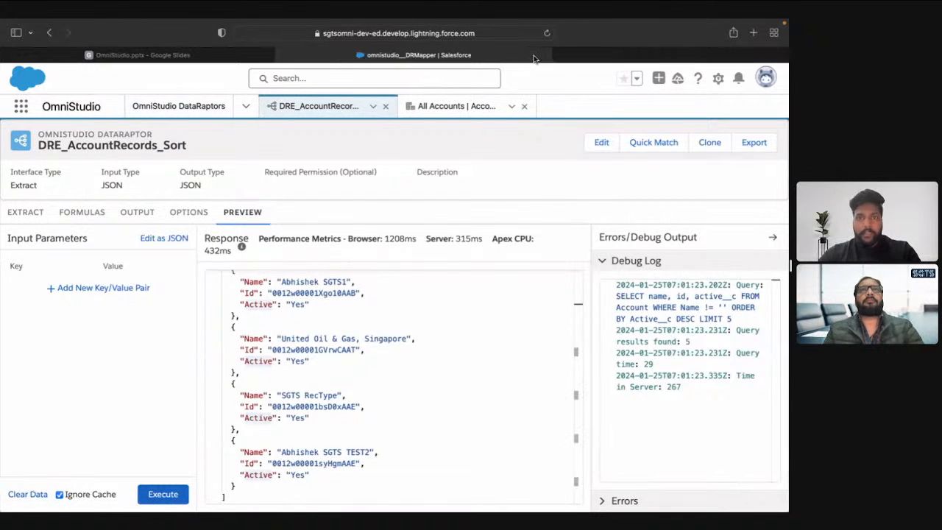
click(195, 57)
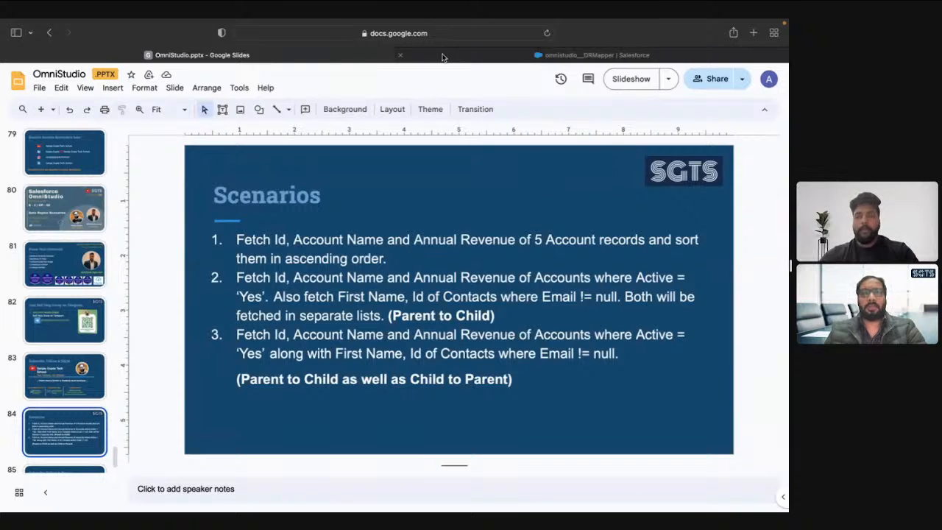
click(441, 57)
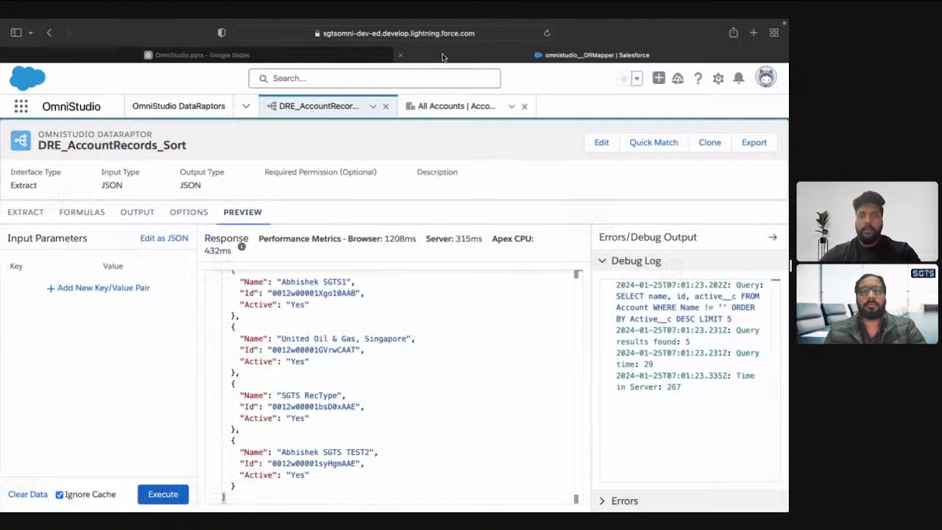
Clone the DRE_AccountRecords_Sort DataRaptor under the name DRE_AccountContactRecords_ParentToChild
double_click(145, 146)
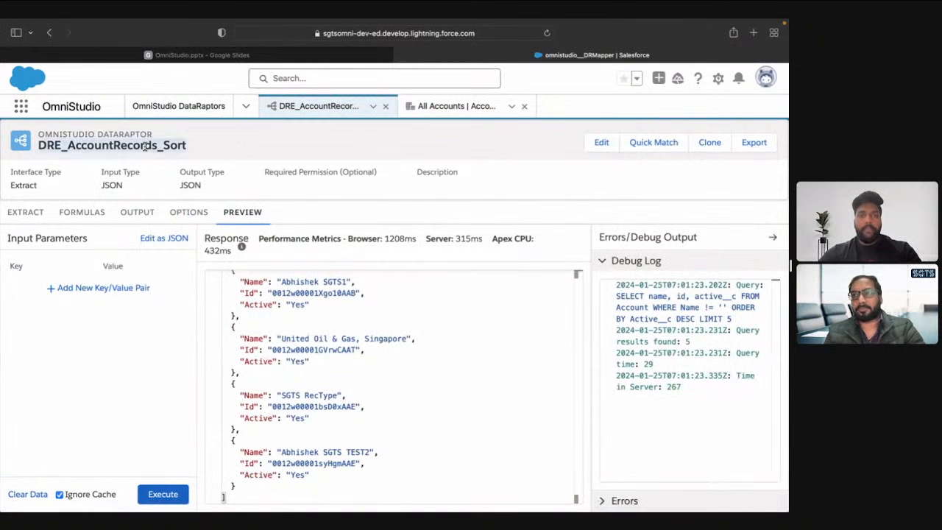
click(708, 150)
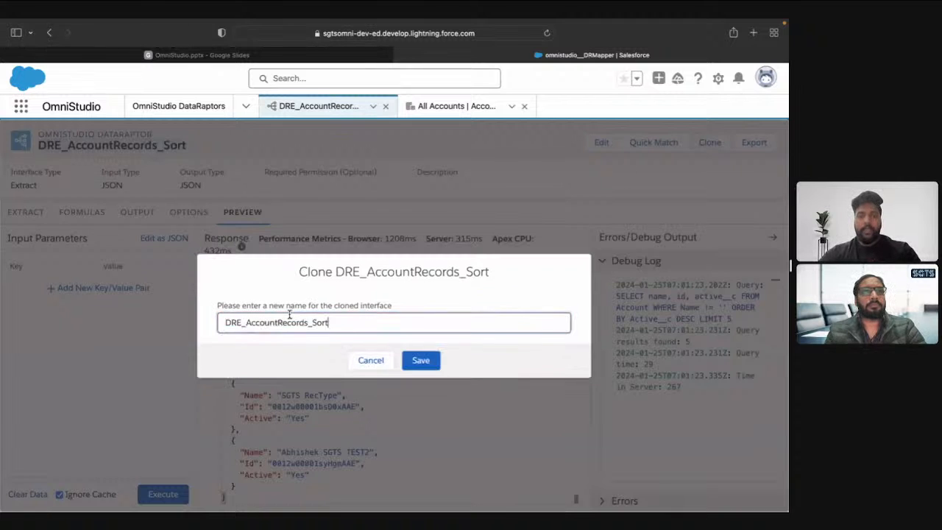
key(BackSpace)
key(BackSpace)
key(BackSpace)
key(BackSpace)
key(BackSpace)
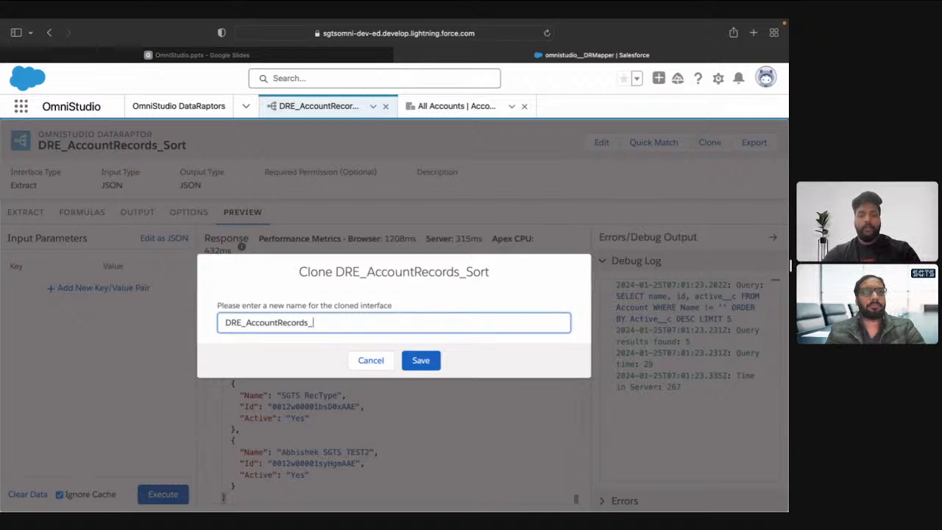
text(_ParentTo)
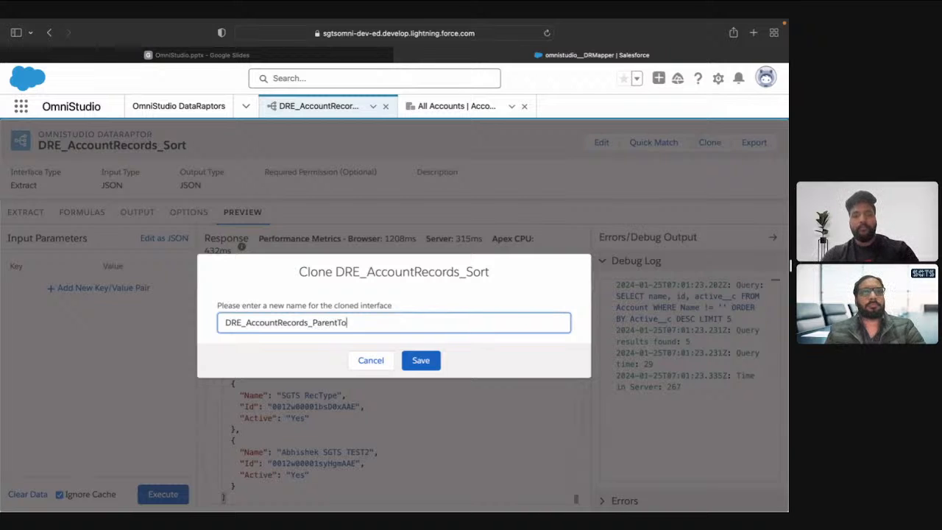
text(Child)
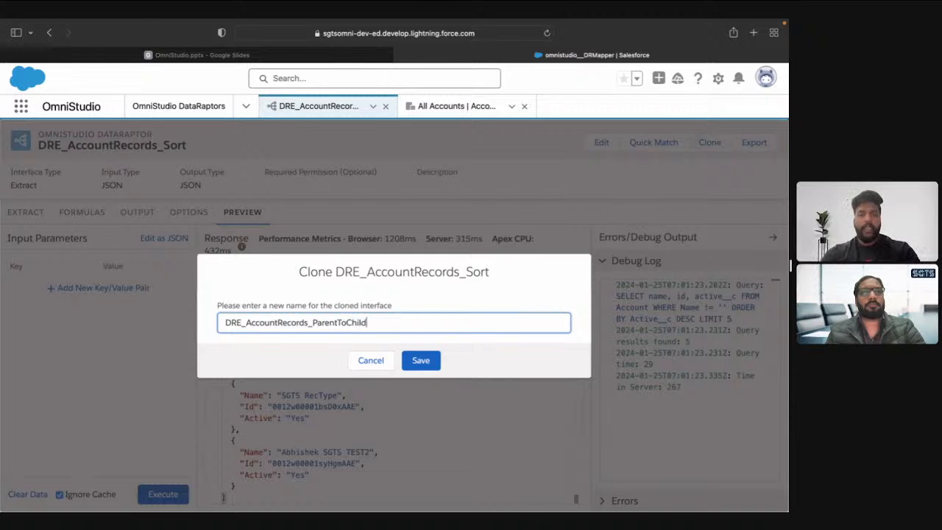
click(276, 322)
text(Conta)
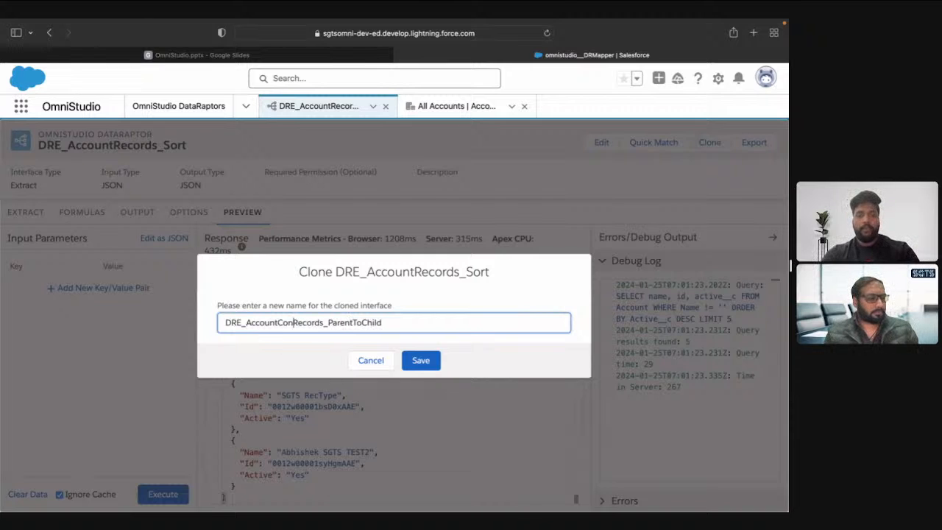
text(ct)
click(413, 359)
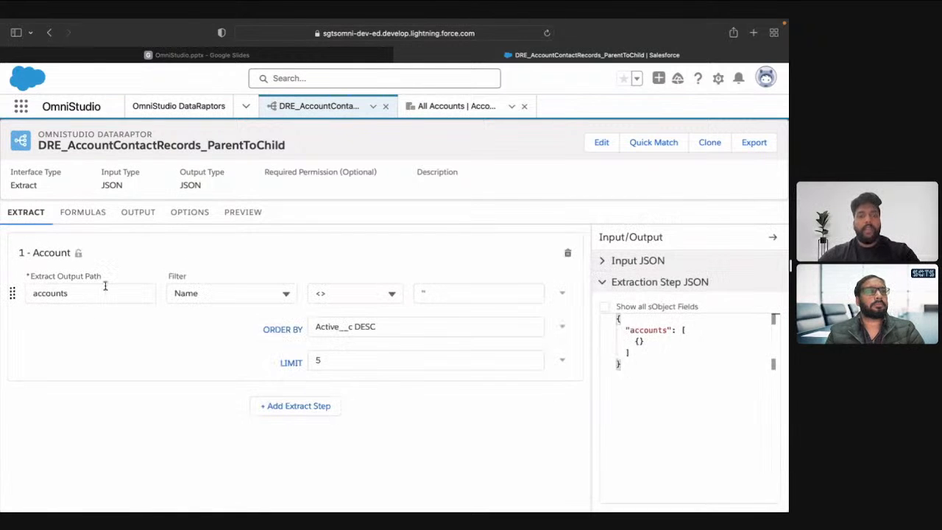
Check the second scenario in Google Slides and set the cloned DataRaptor's Account filter to Active__c = 'Yes'
click(186, 57)
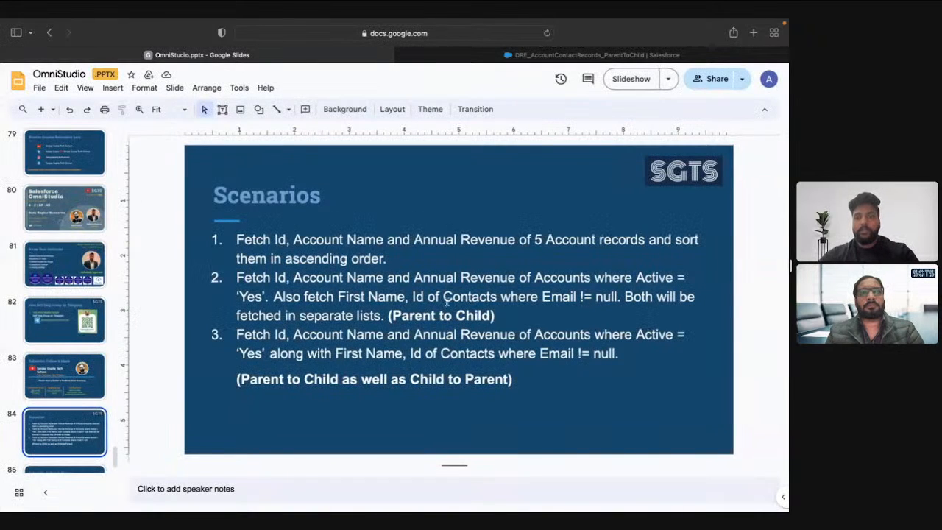
click(445, 57)
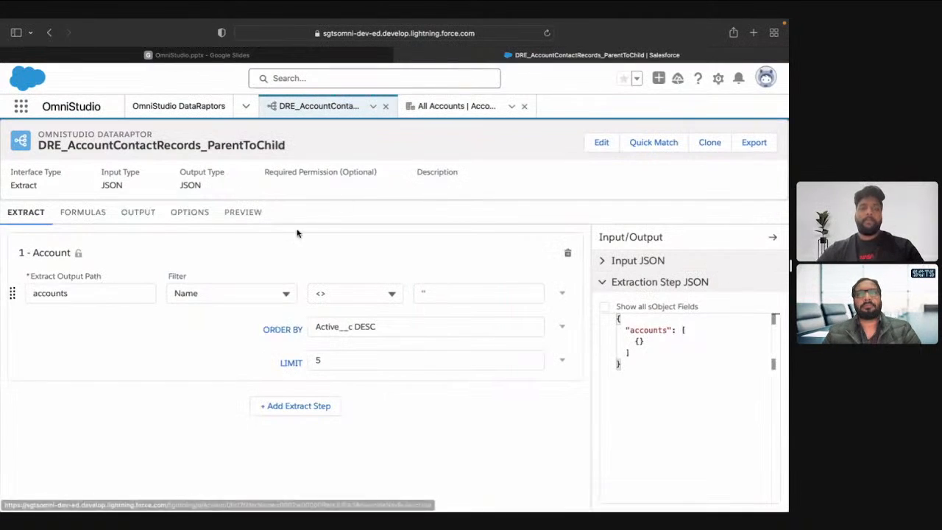
click(214, 298)
text(Ac)
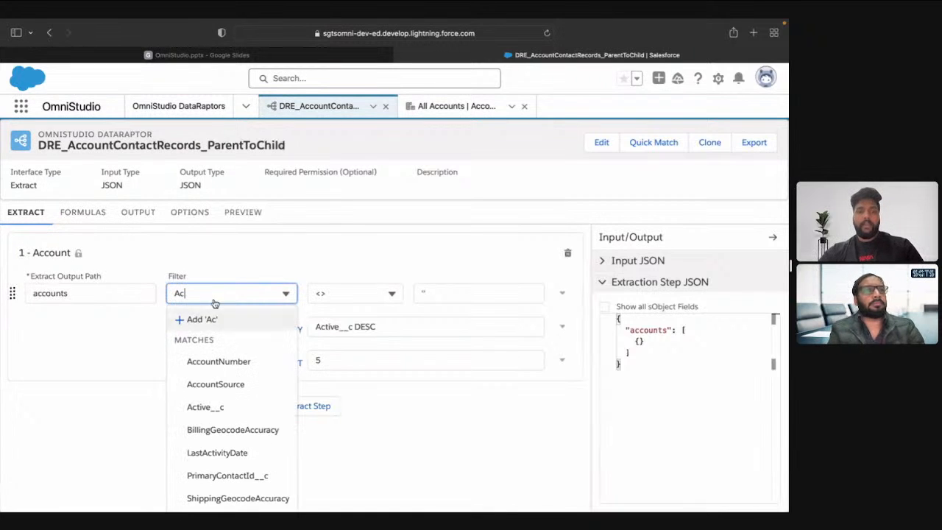
click(225, 408)
click(351, 290)
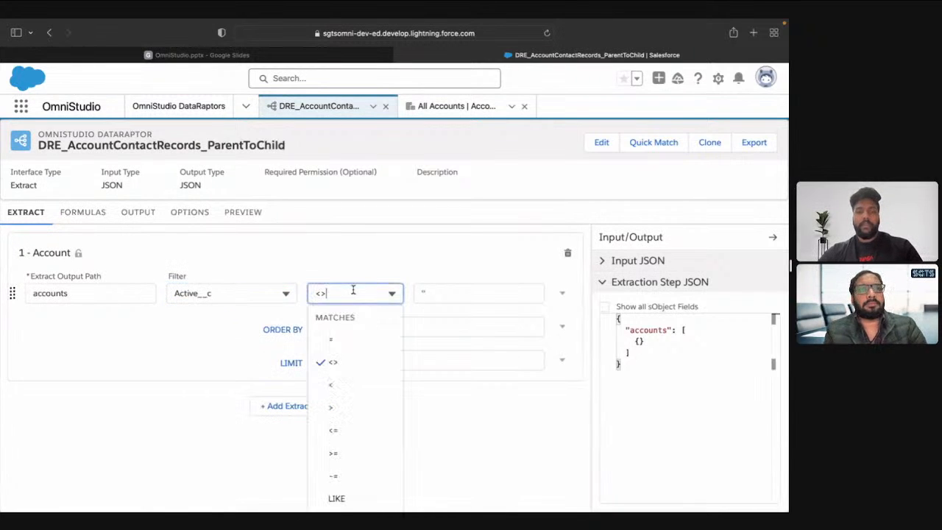
click(352, 341)
click(439, 294)
text(')
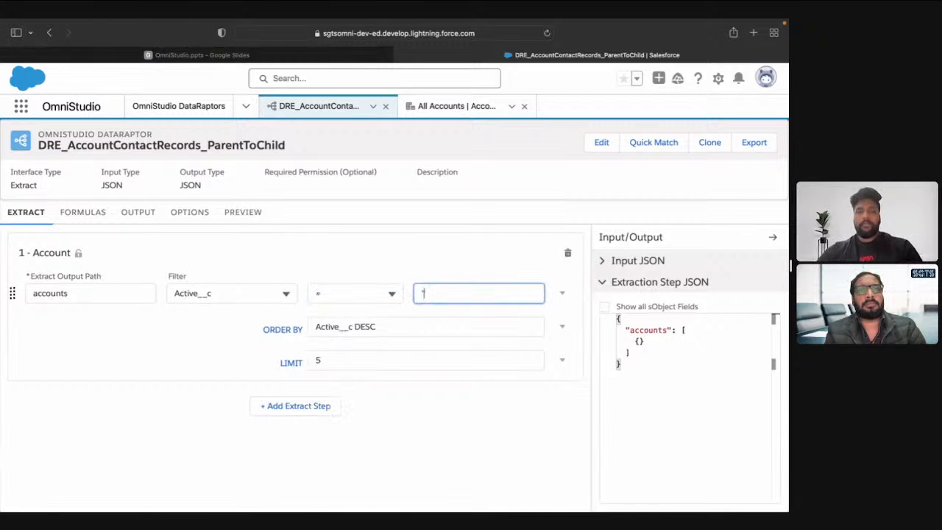
text(Yes')
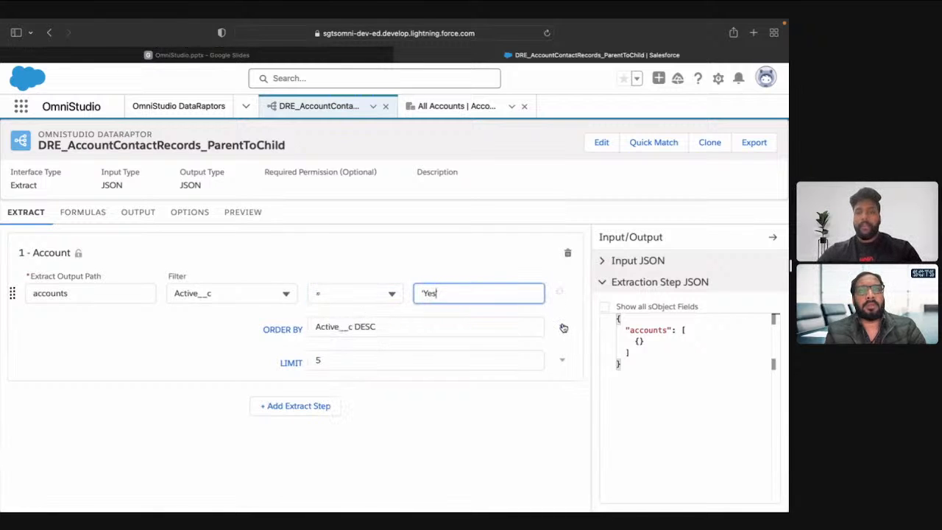
Delete the ORDER BY and LIMIT filters from the Account extract step
click(562, 326)
click(541, 380)
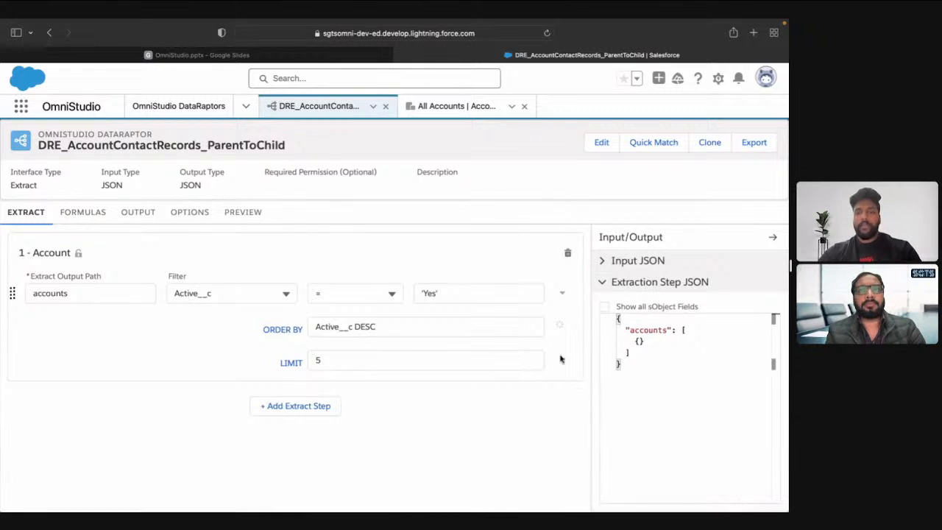
click(562, 329)
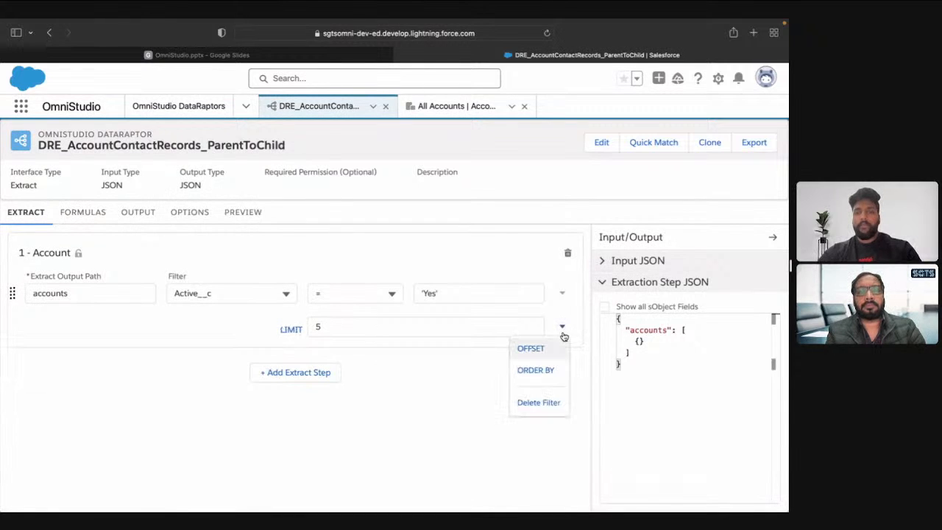
click(551, 401)
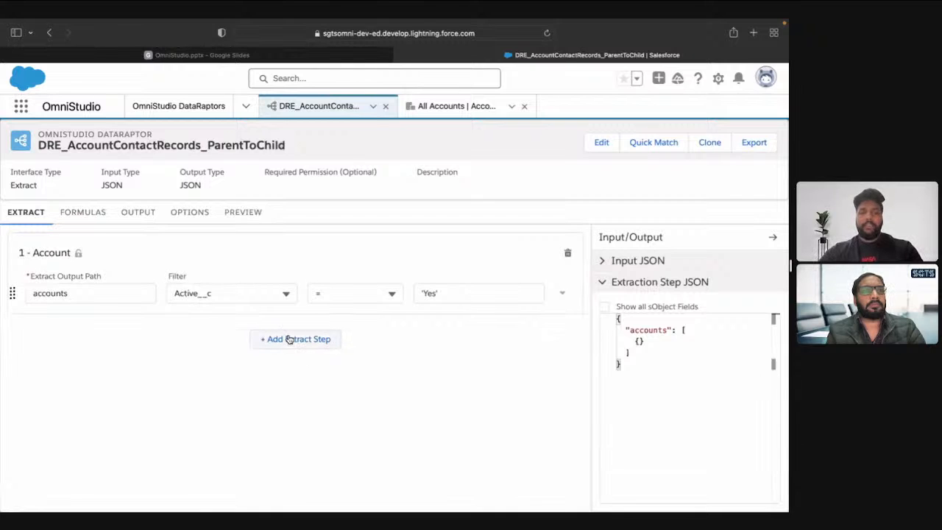
Add a second extract step for the Contact object with the extract output path contacts
click(289, 338)
text(Contact)
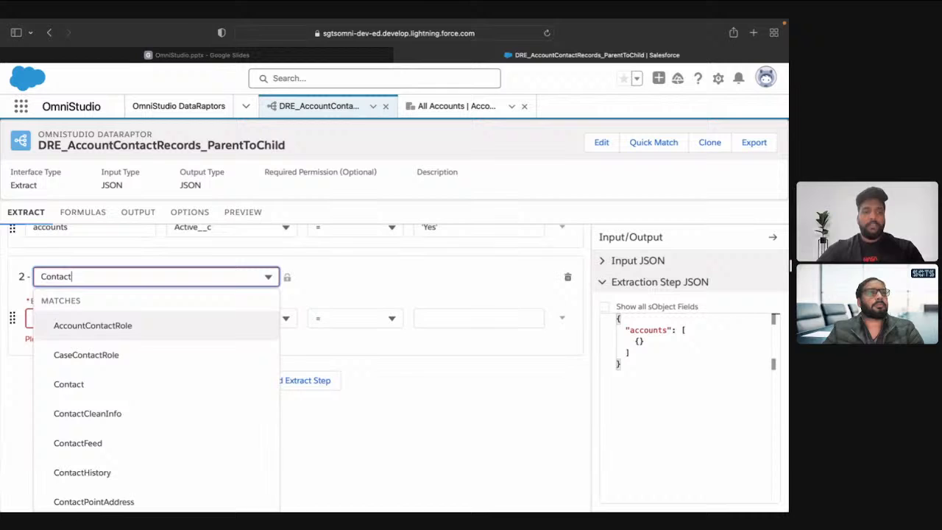
click(68, 386)
click(76, 380)
text(contacts)
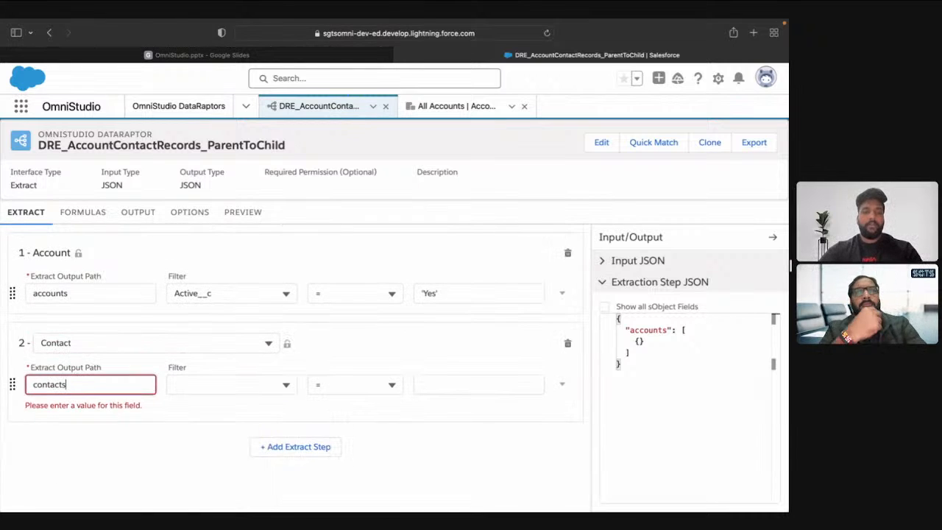
key(Return)
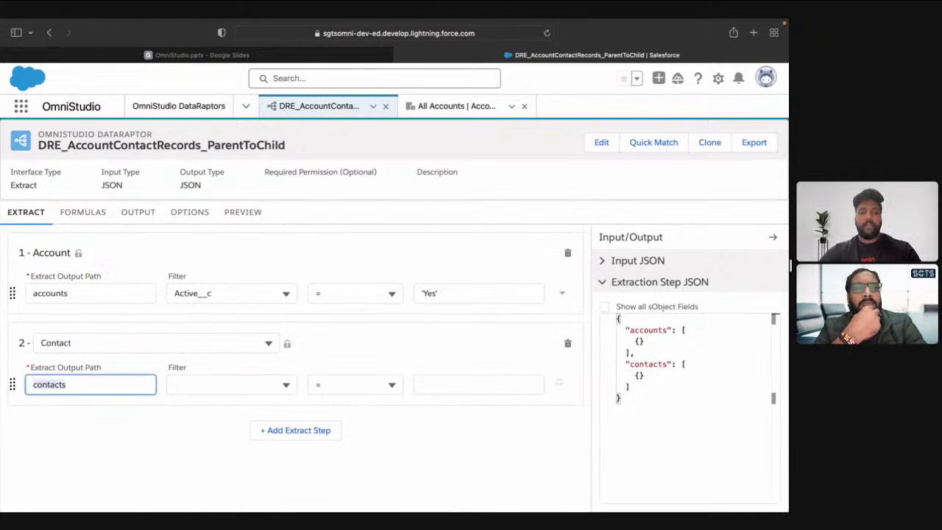
click(141, 468)
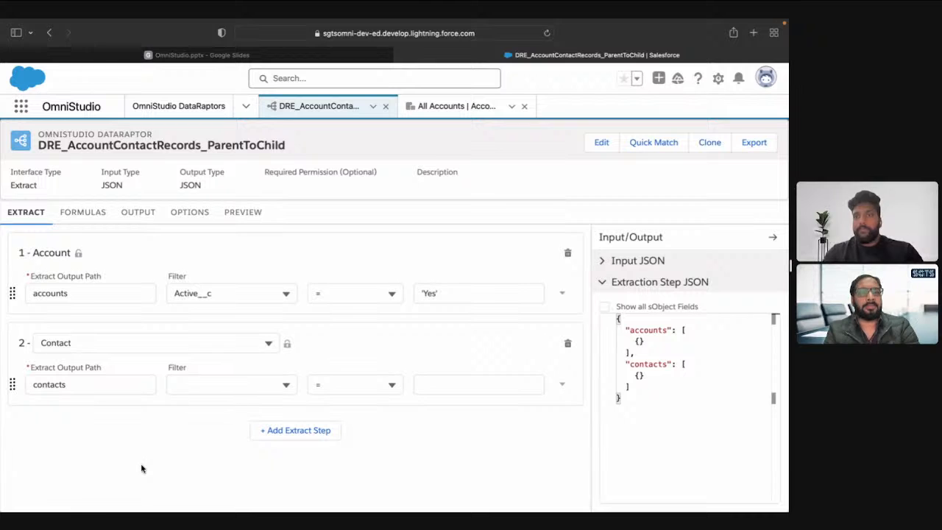
Set the Contact extract step's filter to AccountId = accounts:Id to link contacts to the extracted accounts
click(197, 379)
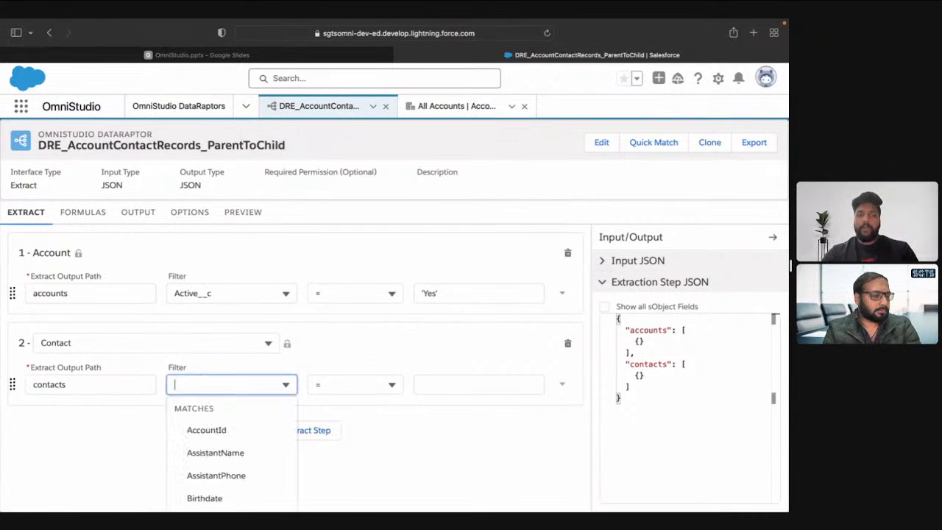
text(Ac)
click(211, 454)
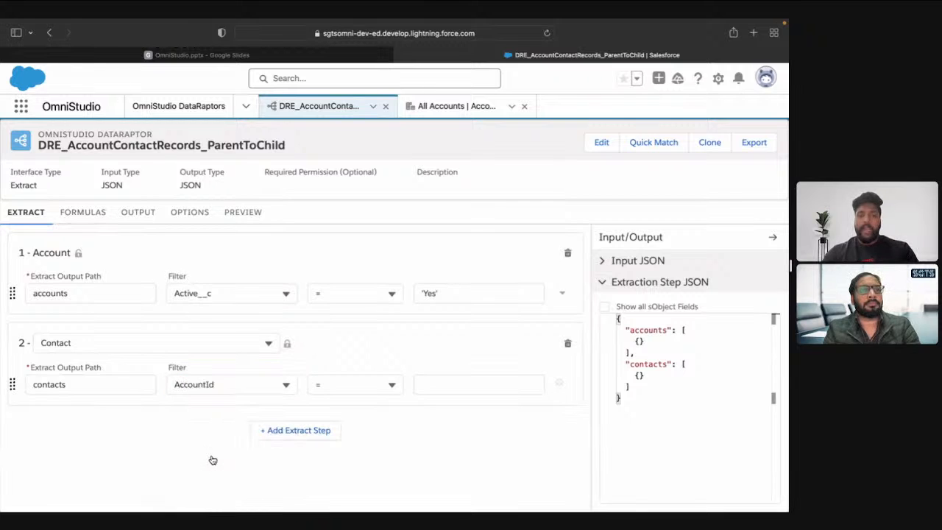
click(448, 384)
click(84, 295)
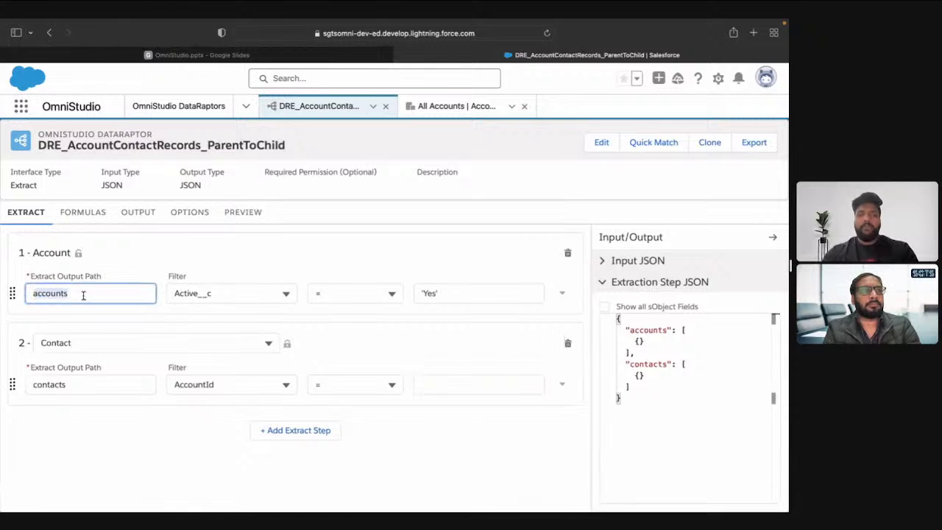
click(444, 387)
text(accounts)
text(:)
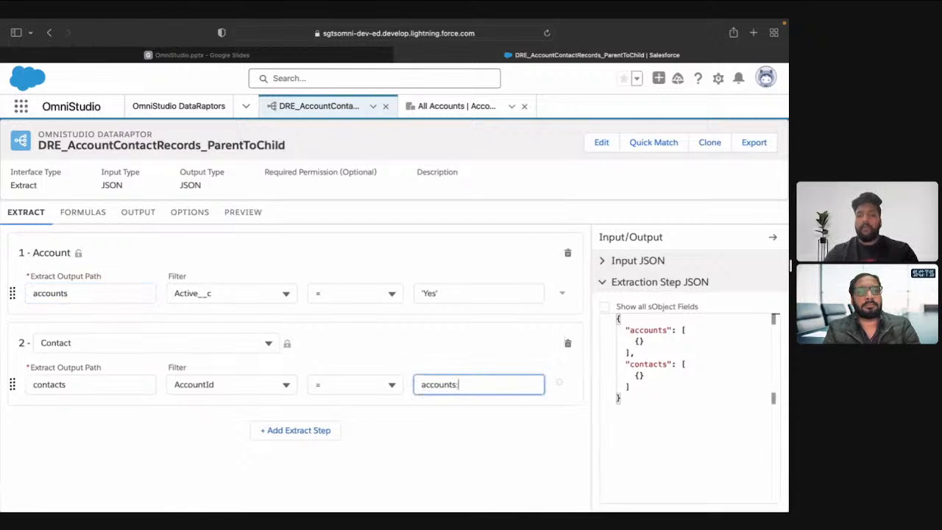
text(Id)
click(498, 440)
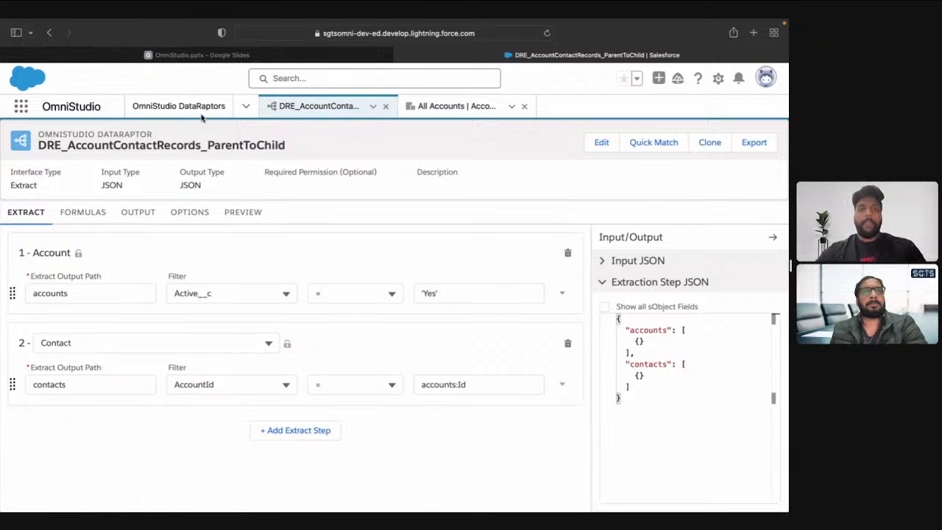
Check the contact condition on the Scenarios slide and add an AND filter on EmailBouncedDate to the Contact extract step
click(264, 54)
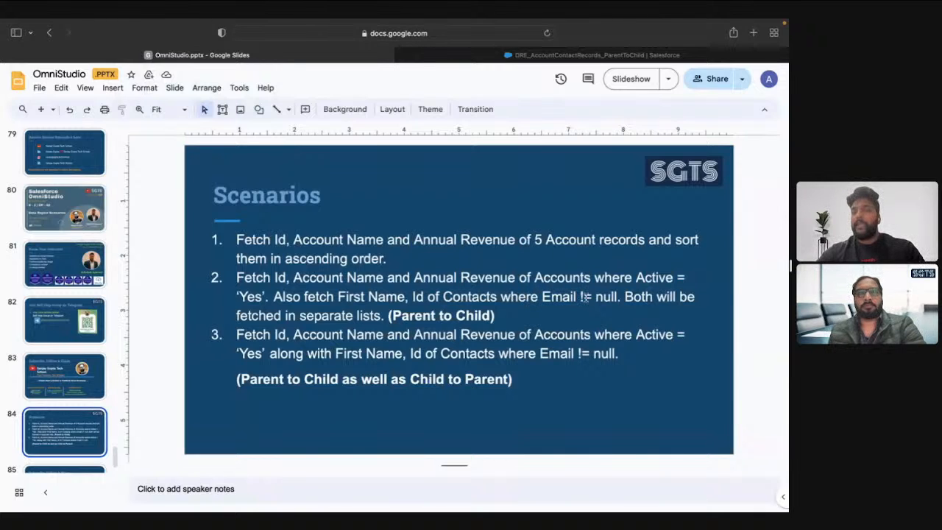
click(436, 59)
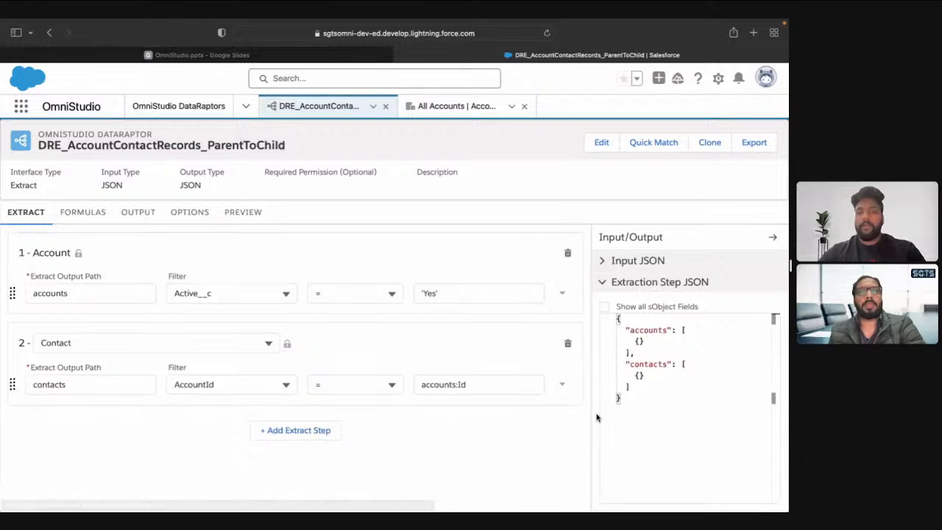
click(561, 384)
click(525, 406)
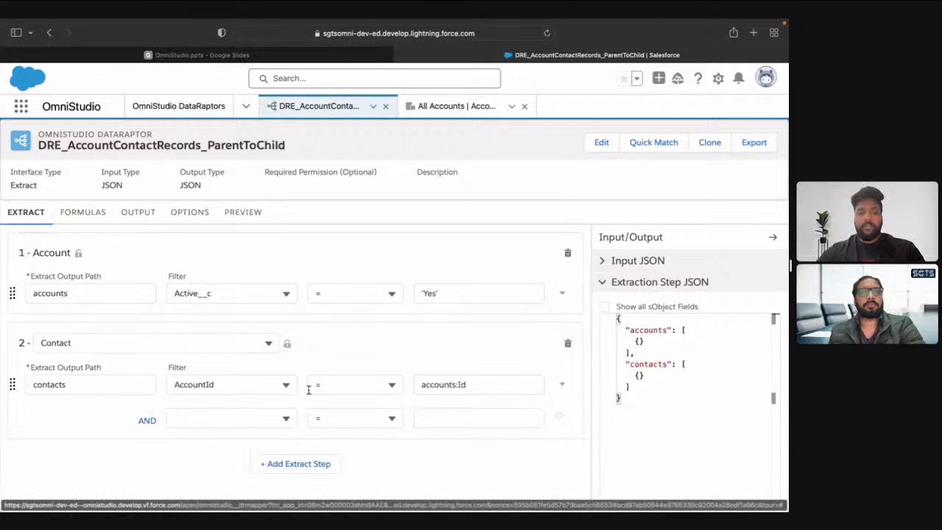
click(235, 417)
text(Emai)
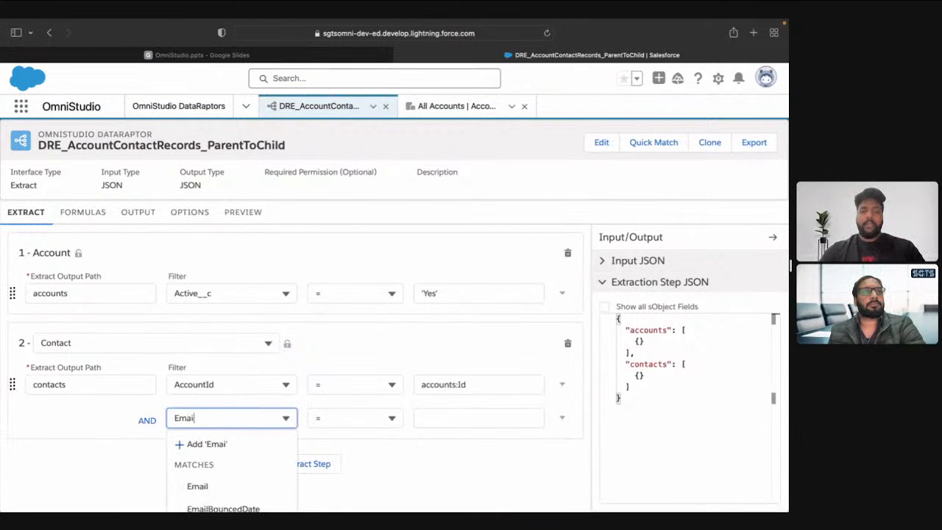
click(239, 492)
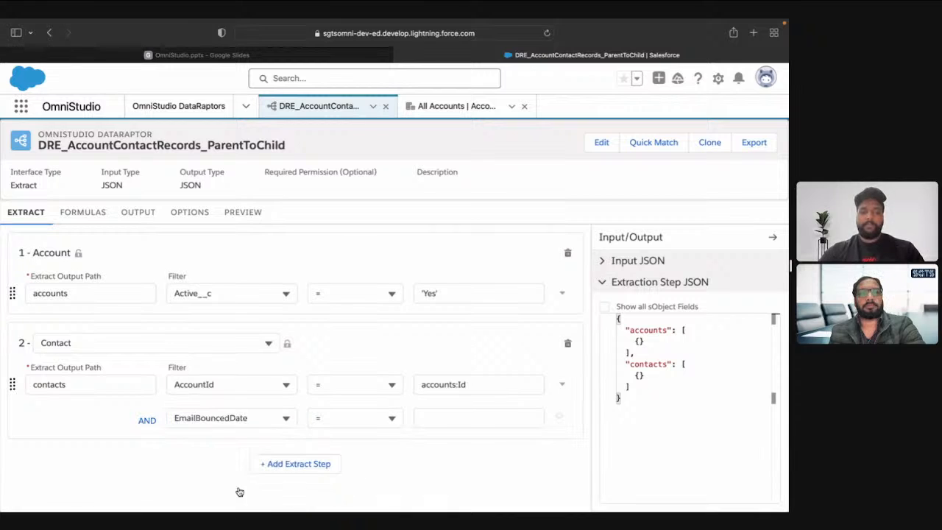
Change the field of the Contact extract step's AND filter to Email
click(270, 423)
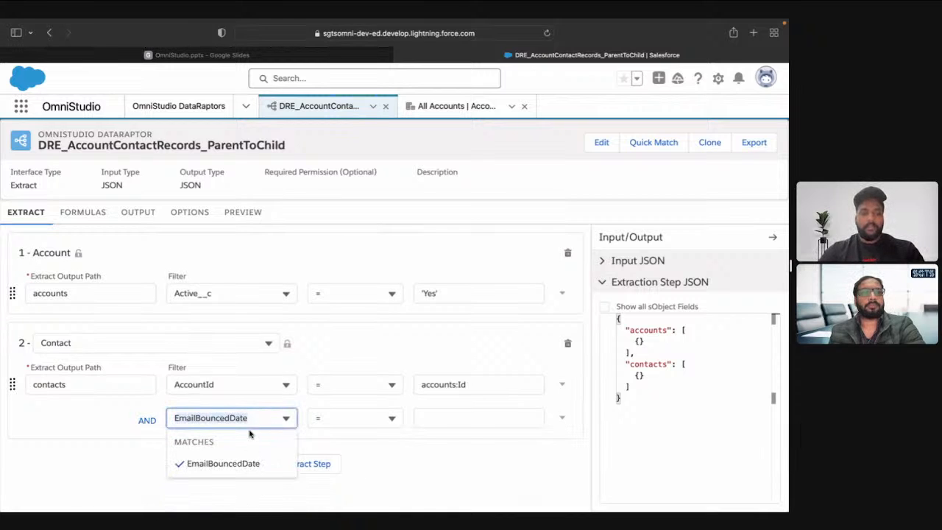
key(BackSpace)
key(BackSpace)
key(BackSpace)
key(BackSpace)
key(BackSpace)
key(BackSpace)
key(BackSpace)
key(BackSpace)
key(BackSpace)
key(BackSpace)
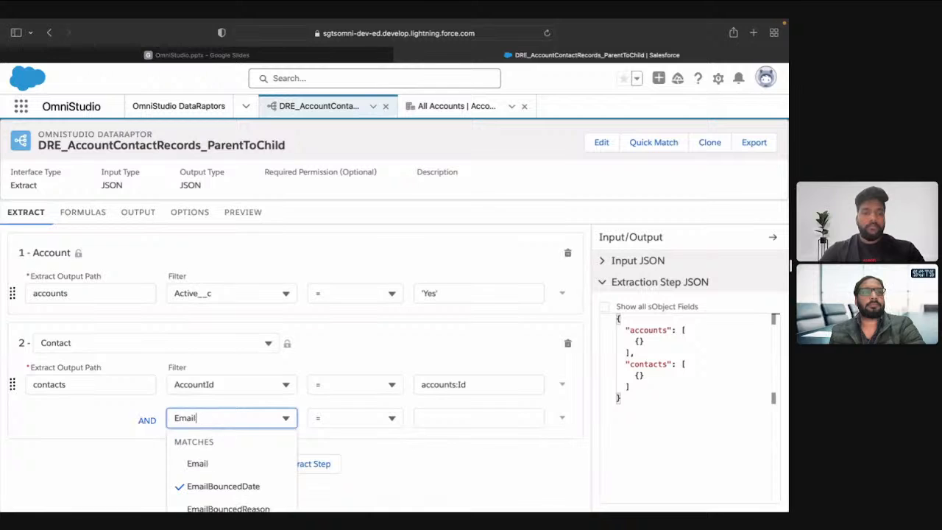
click(188, 463)
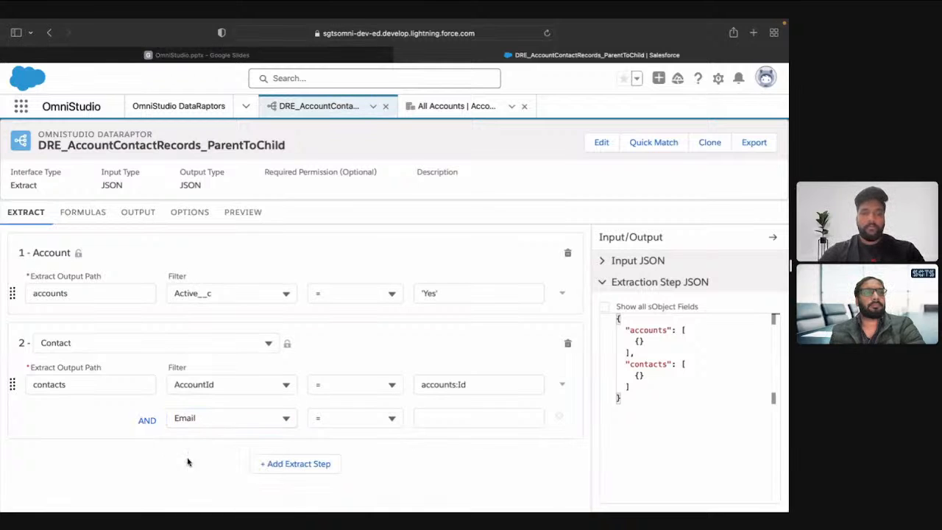
Set the Email filter's operator to <> and its value to an empty quoted string ''
click(353, 418)
click(359, 487)
click(458, 416)
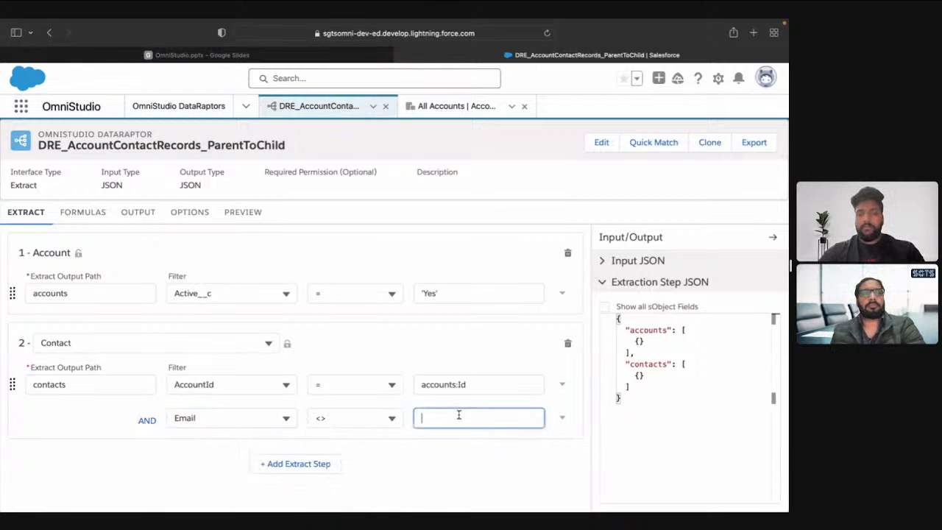
text(')
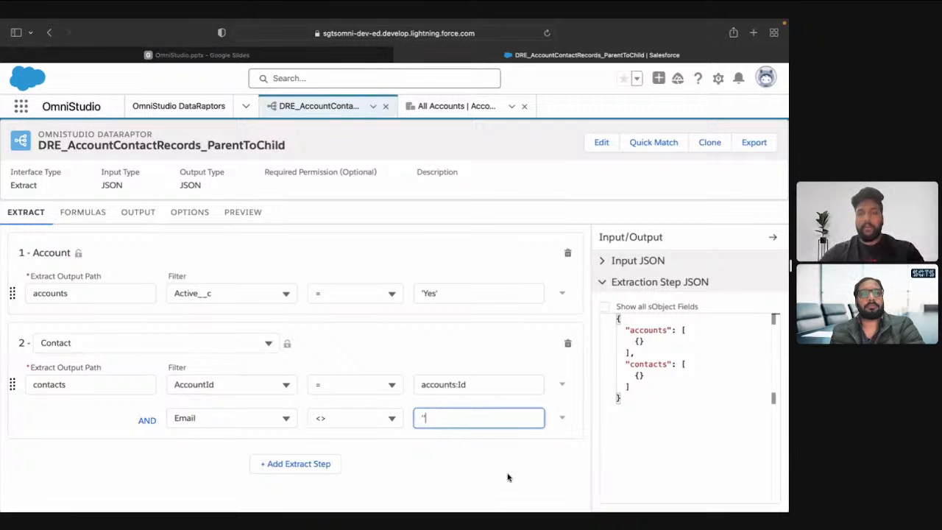
text(')
click(503, 456)
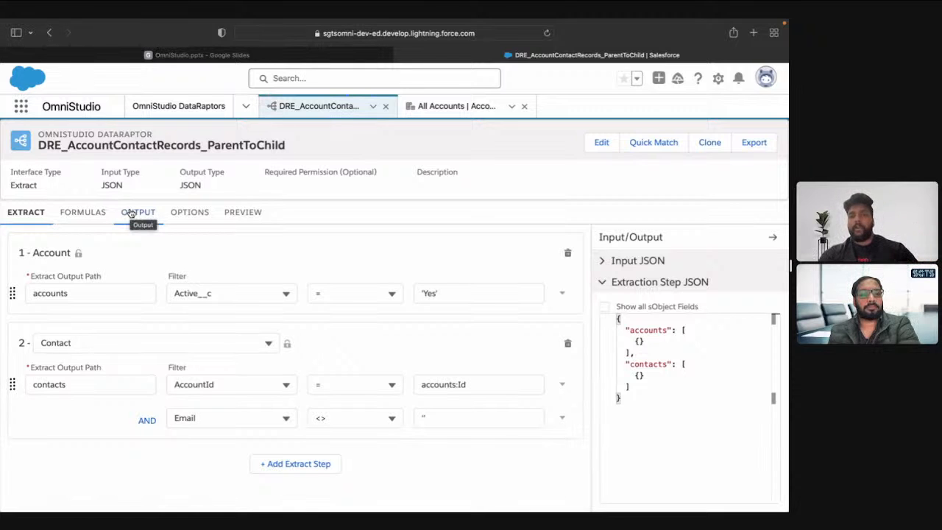
Check the second scenario on the Scenarios slide and set the output path of accounts:Active__c to account:Active
click(248, 56)
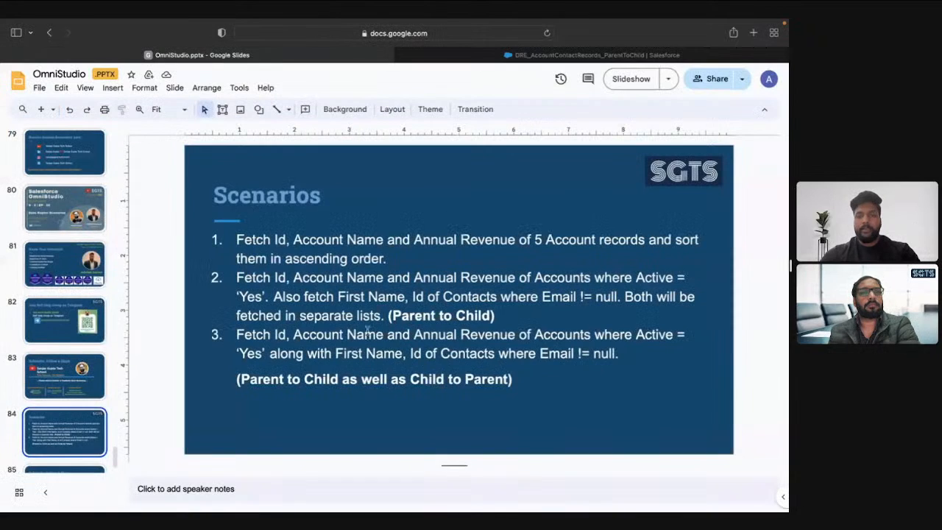
click(456, 55)
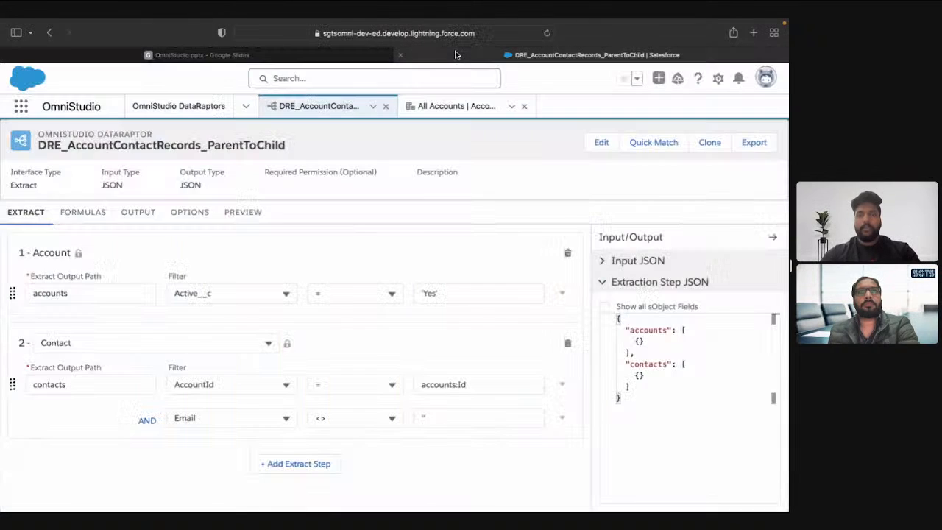
click(137, 215)
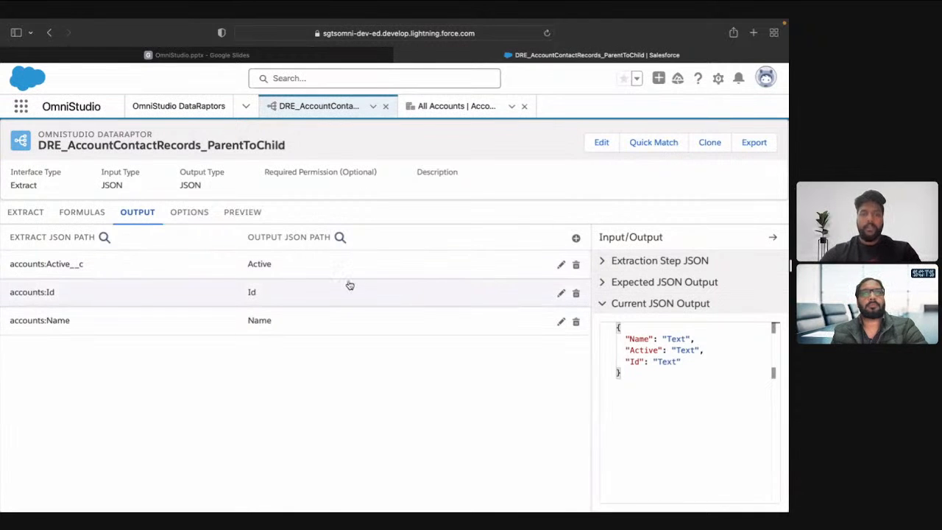
click(325, 270)
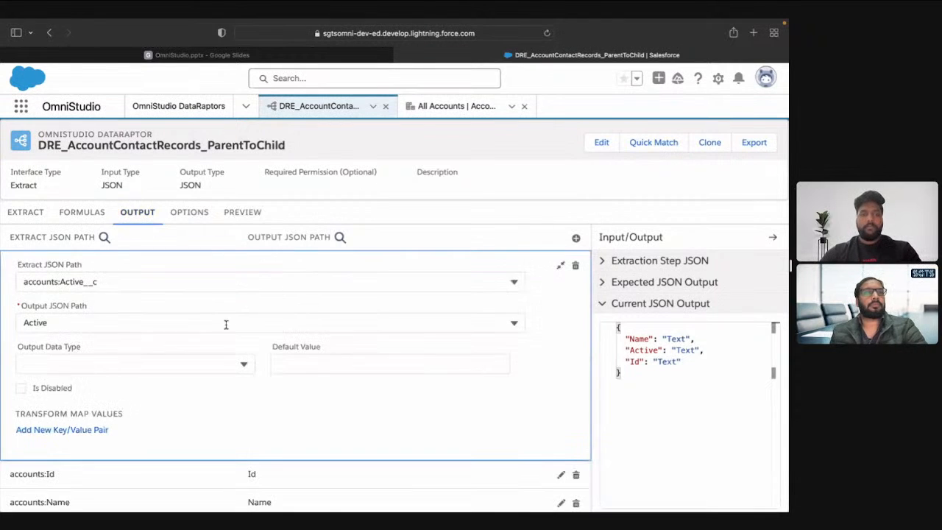
click(171, 327)
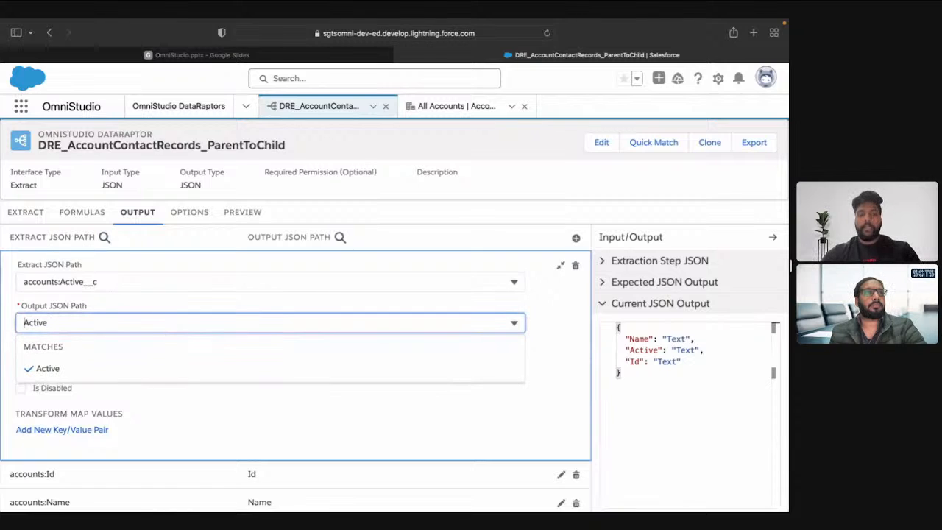
text(account:)
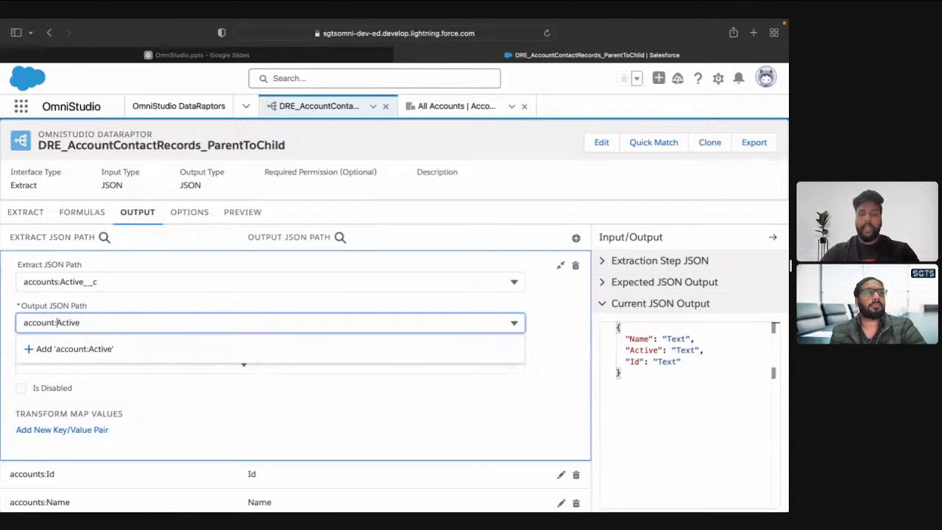
key(shift+super+Left)
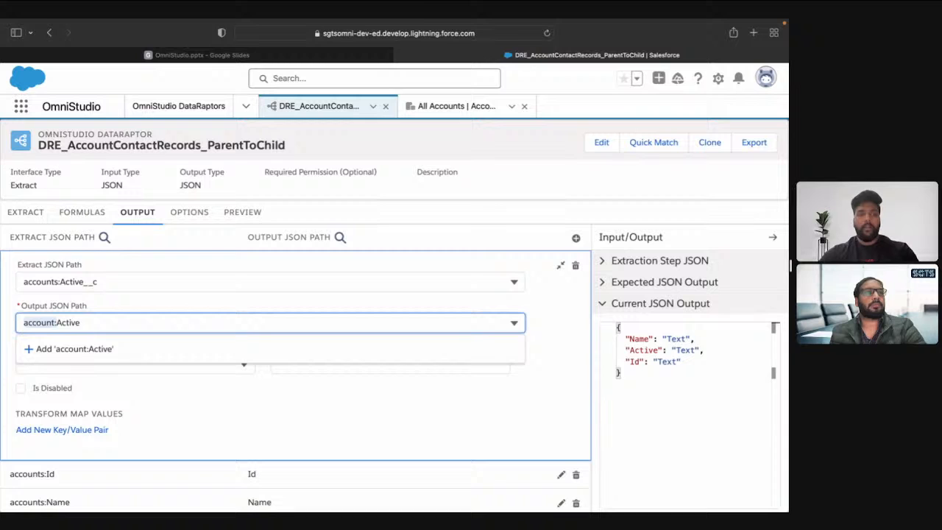
click(181, 355)
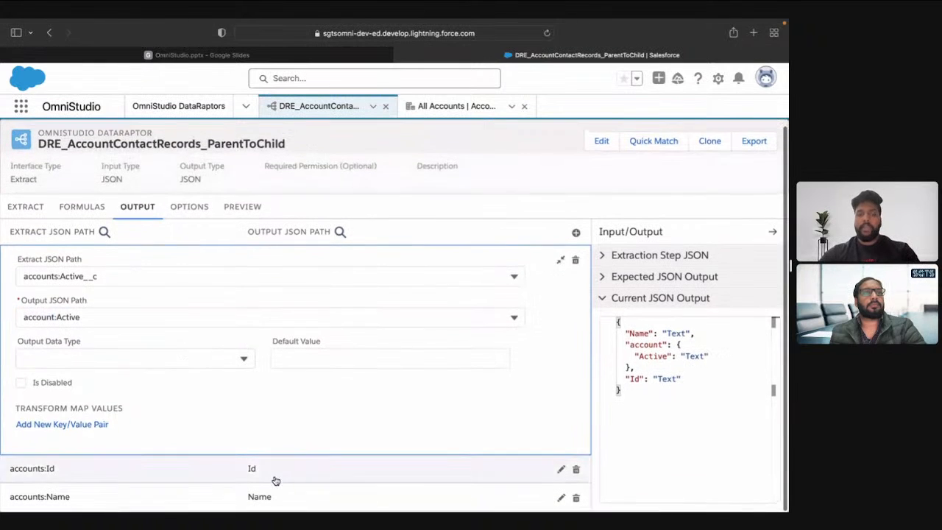
Set the output JSON path of the accounts:Id mapping to account:Id
click(273, 477)
click(77, 344)
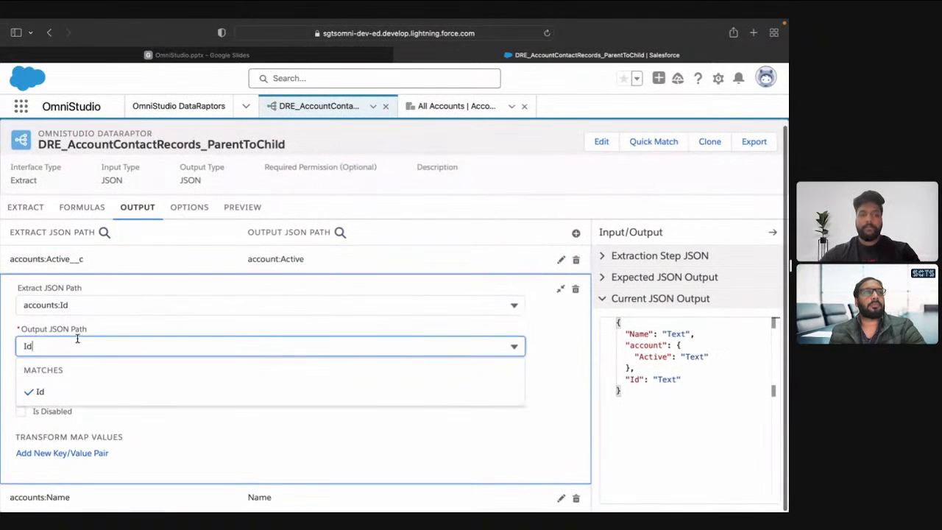
key(Left)
key(Left)
text(account:)
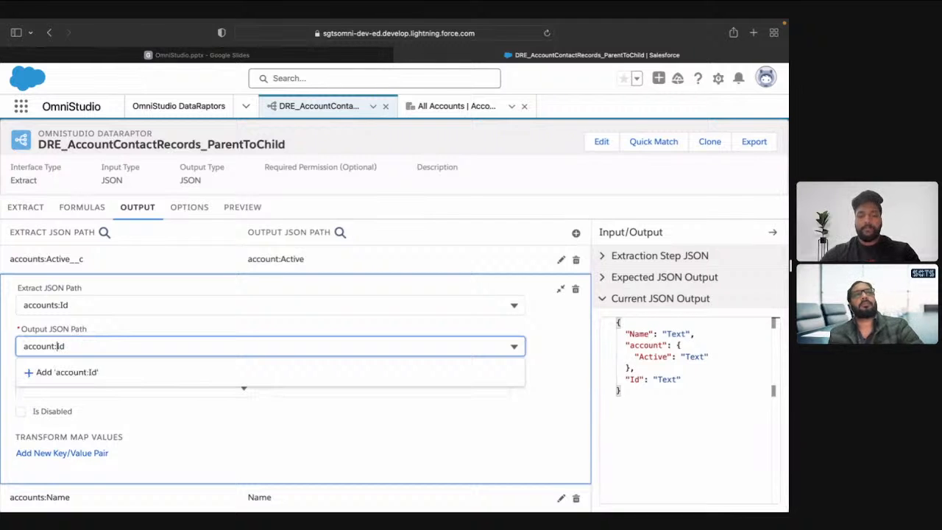
click(105, 372)
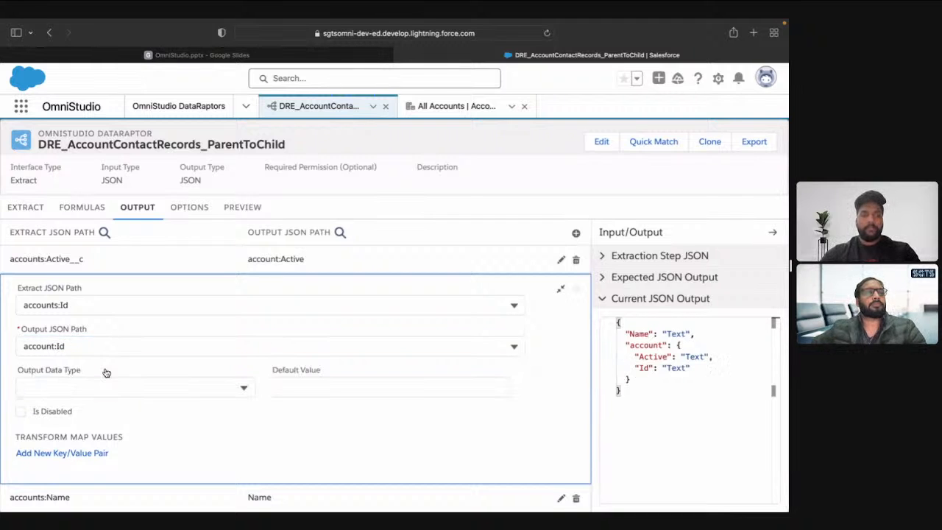
Set the output JSON path of the accounts:Name mapping to account:Name and collapse the mapping
click(254, 498)
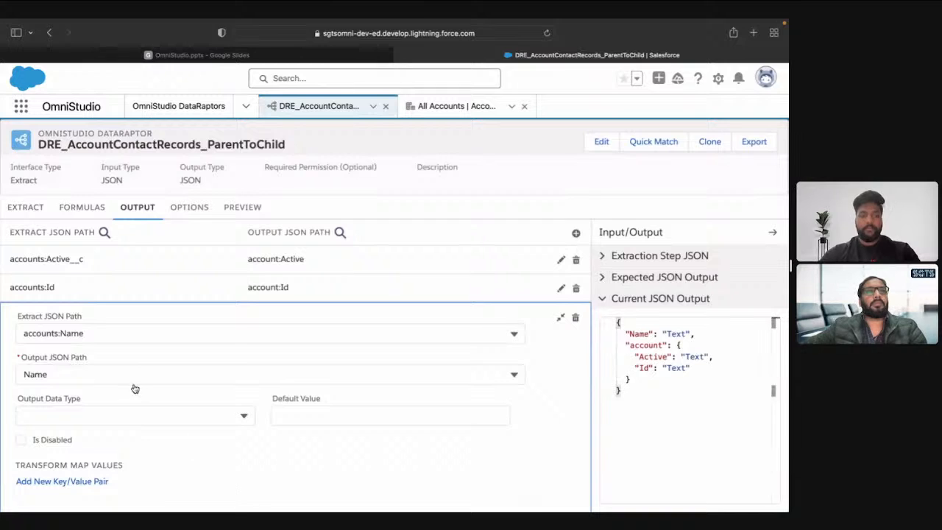
click(107, 377)
text(account:)
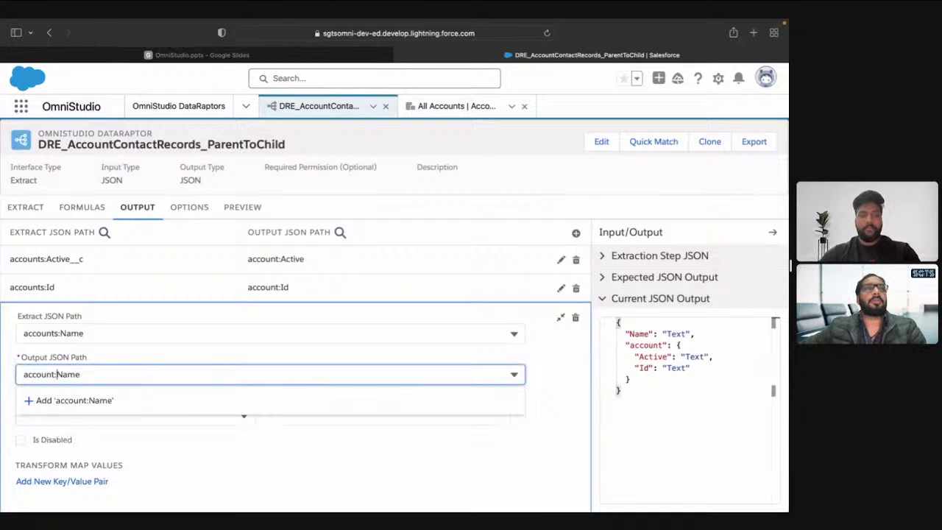
click(147, 400)
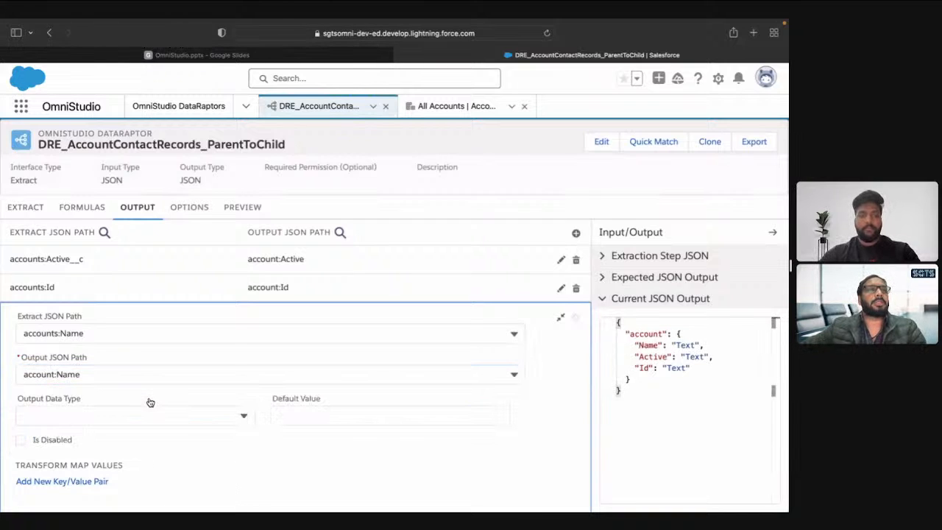
click(559, 318)
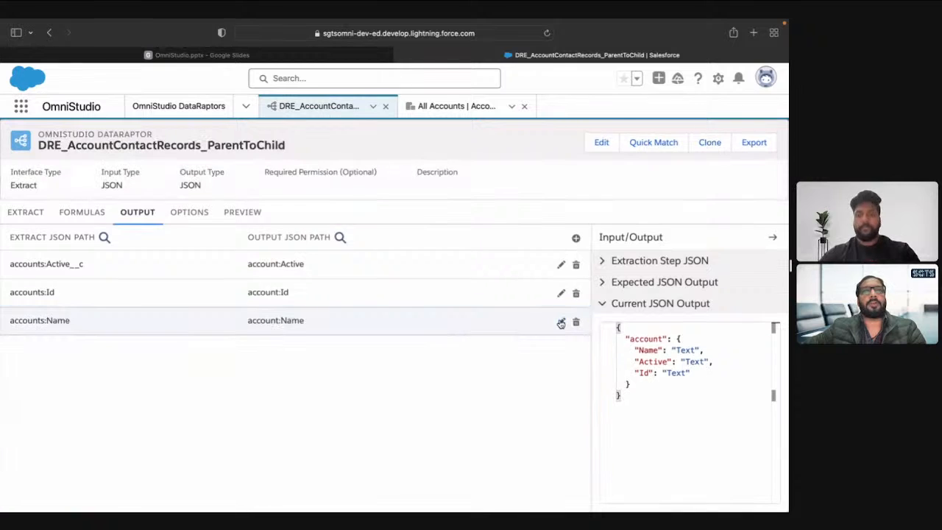
Execute the DataRaptor in preview and examine the account list in the response
click(232, 214)
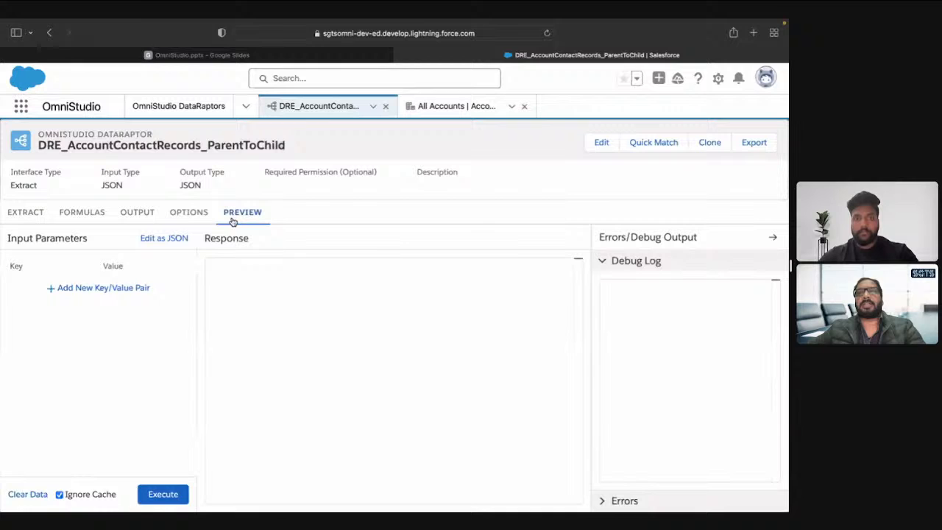
click(155, 501)
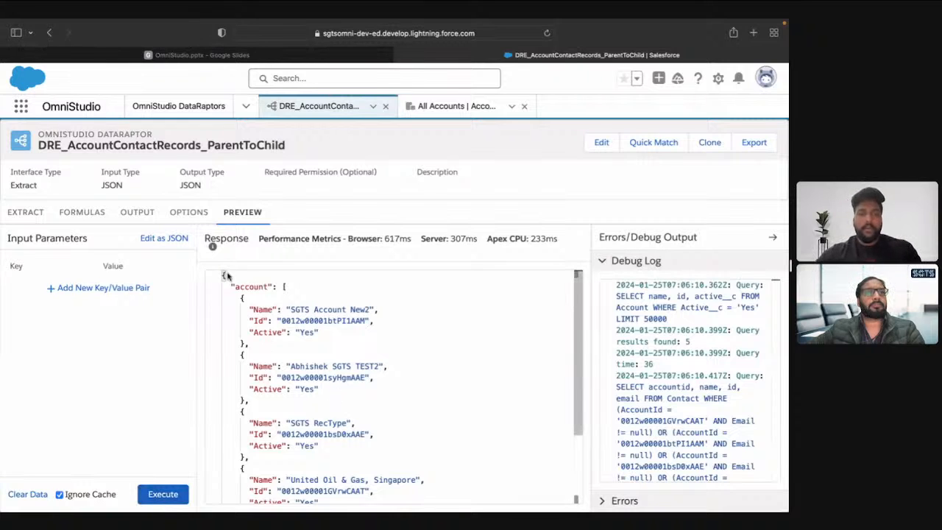
click(214, 289)
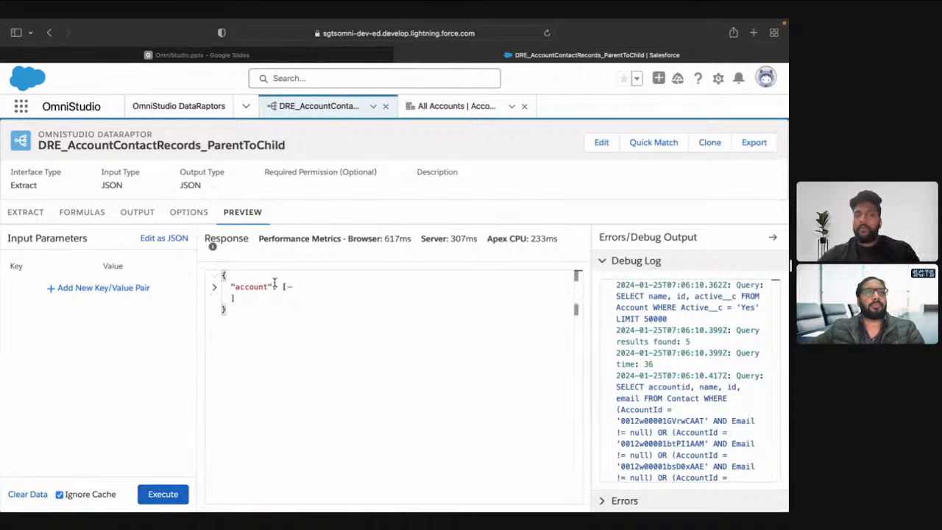
click(213, 289)
Add an output mapping from contacts:AccountId to the output JSON path contacts:AccountId
click(134, 215)
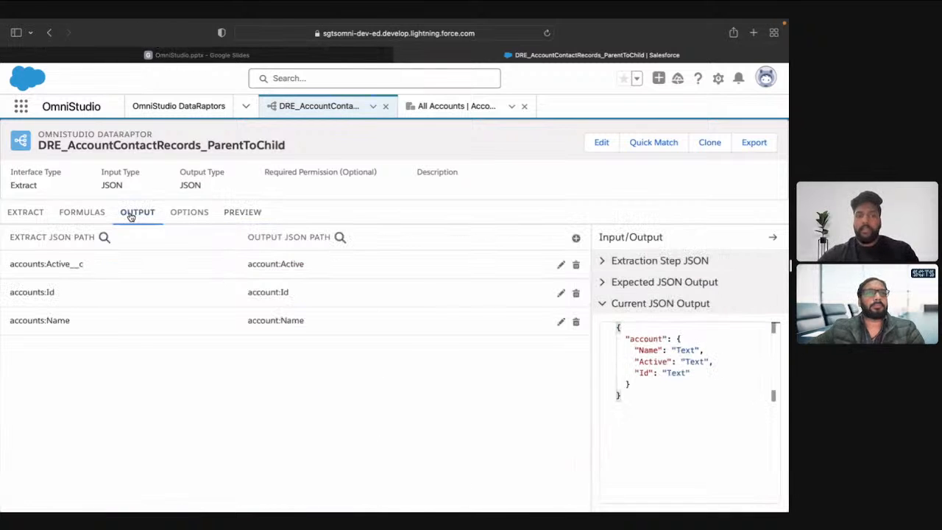
click(576, 237)
click(84, 332)
text(c)
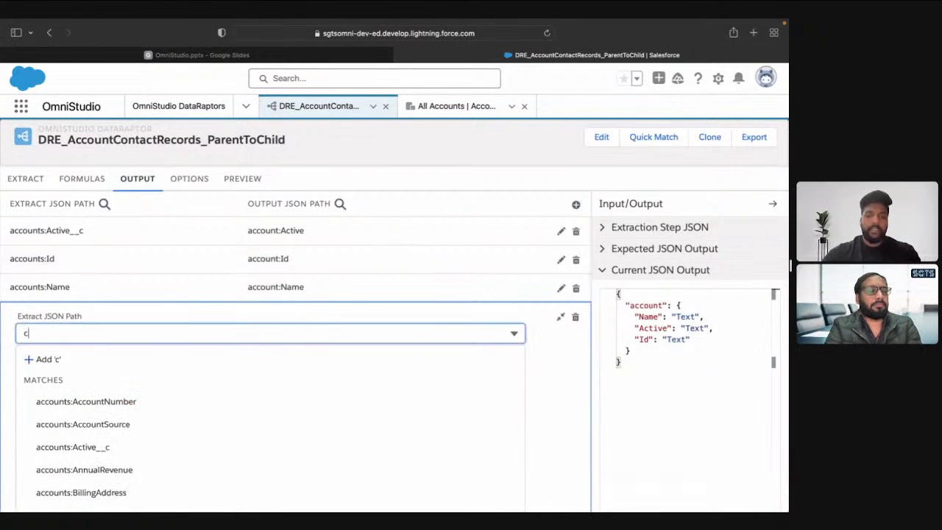
text(ontacts)
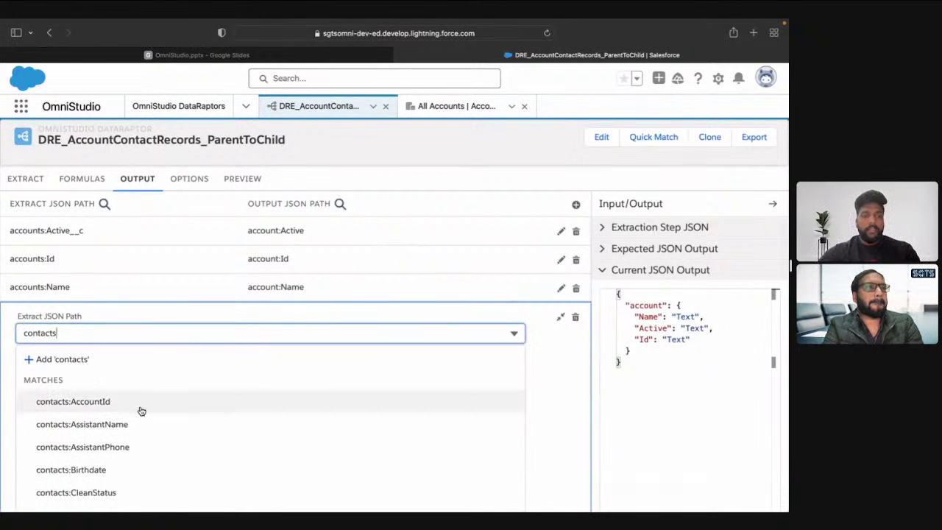
click(141, 411)
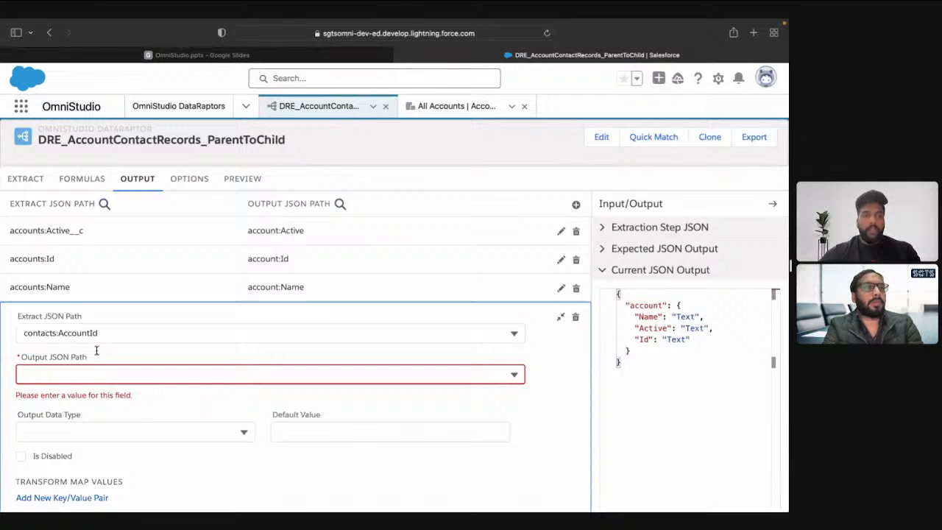
click(114, 332)
click(72, 354)
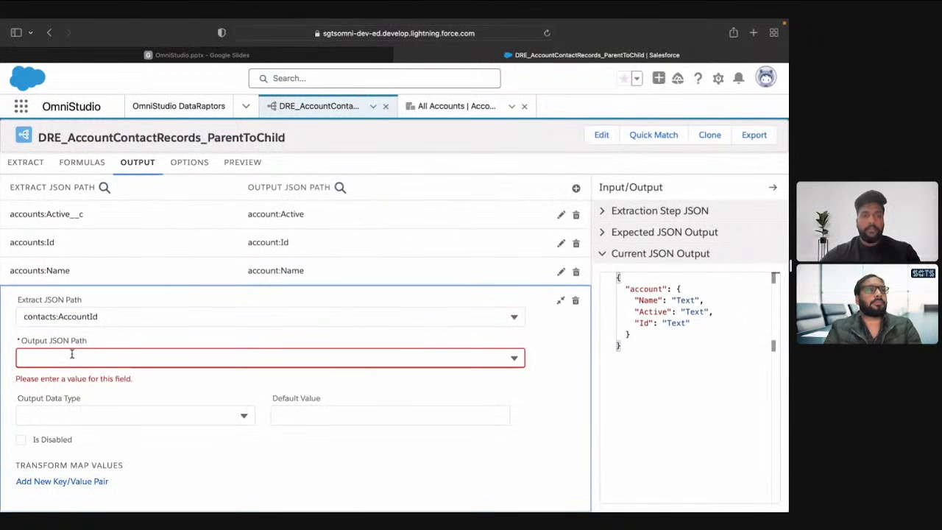
text(contacts:AccountId)
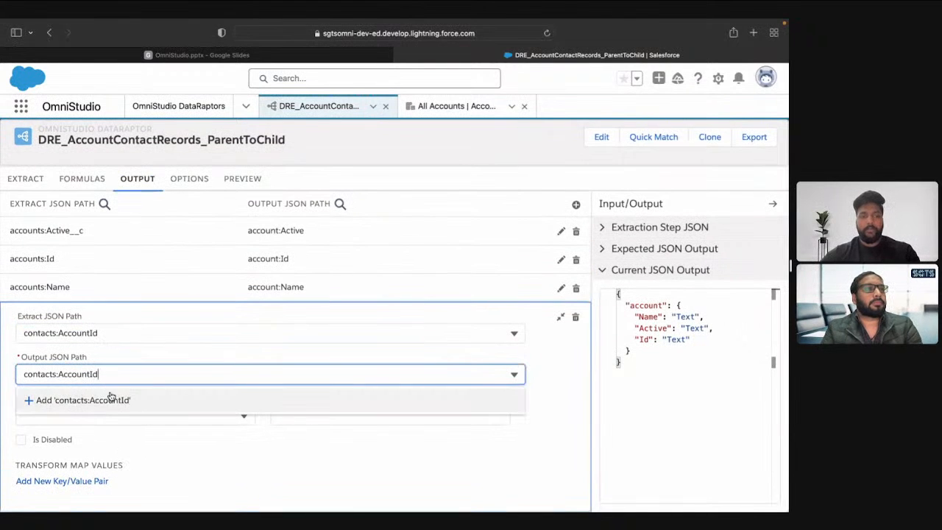
key(Return)
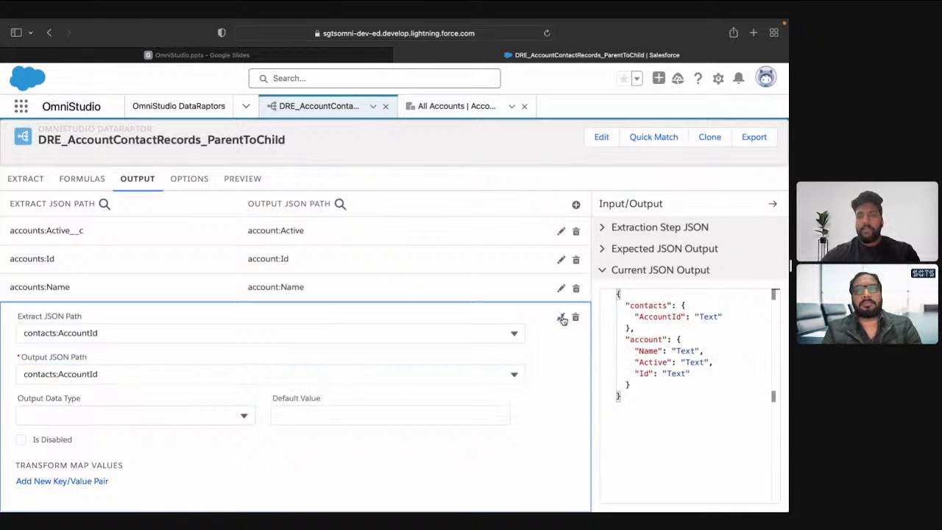
click(562, 319)
Start a new output mapping with the extract JSON path contacts:LastName
click(578, 235)
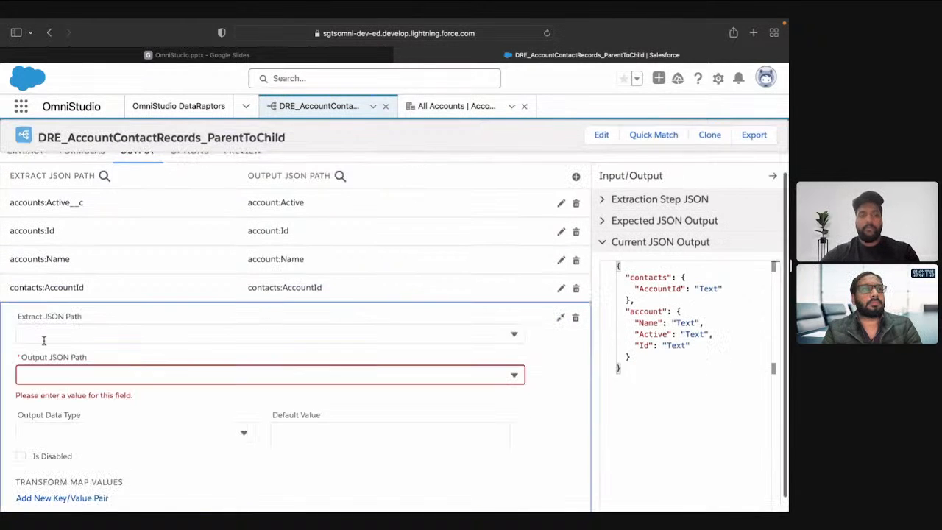
click(43, 340)
text(contacts:AccountId)
key(BackSpace)
key(BackSpace)
key(BackSpace)
key(BackSpace)
key(BackSpace)
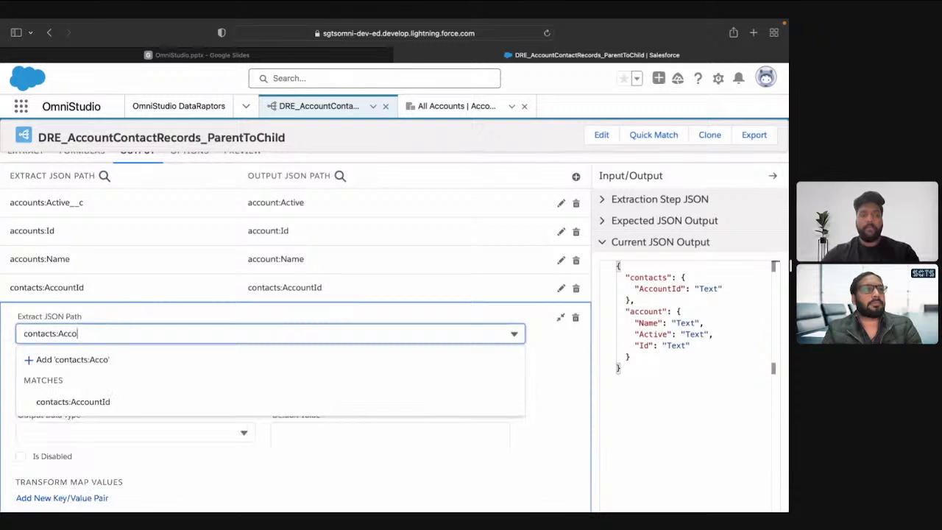
key(BackSpace)
key(BackSpace)
key(BackSpace)
key(BackSpace)
text(I)
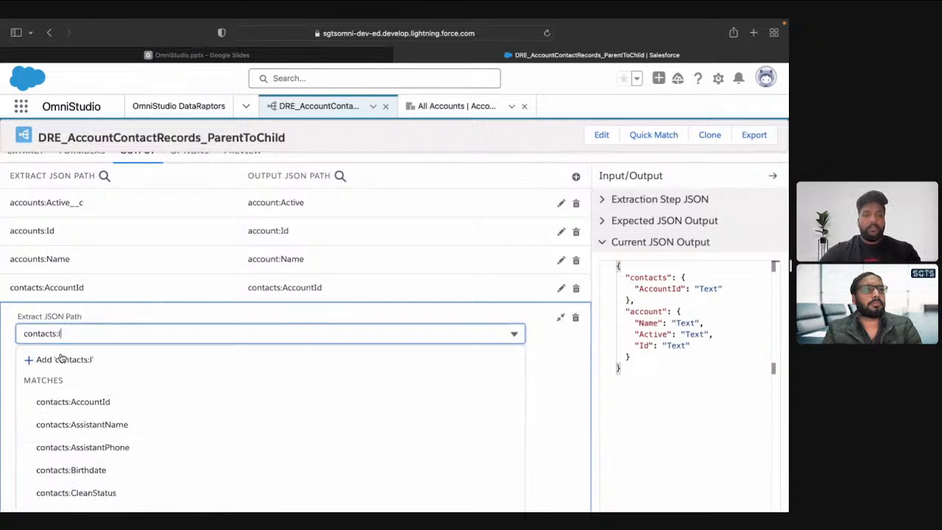
text(astnam)
click(97, 403)
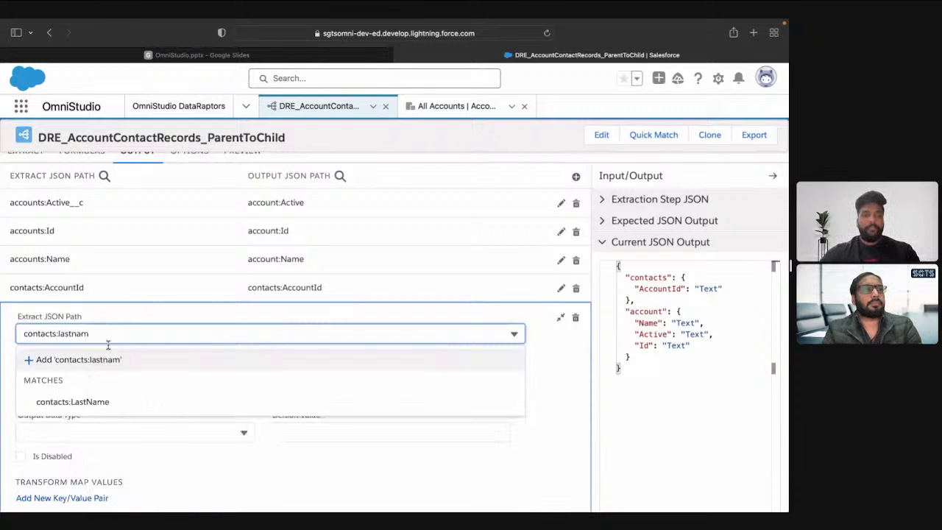
Set the output JSON path of the new mapping to contacts:LastName and collapse the mapping
click(121, 332)
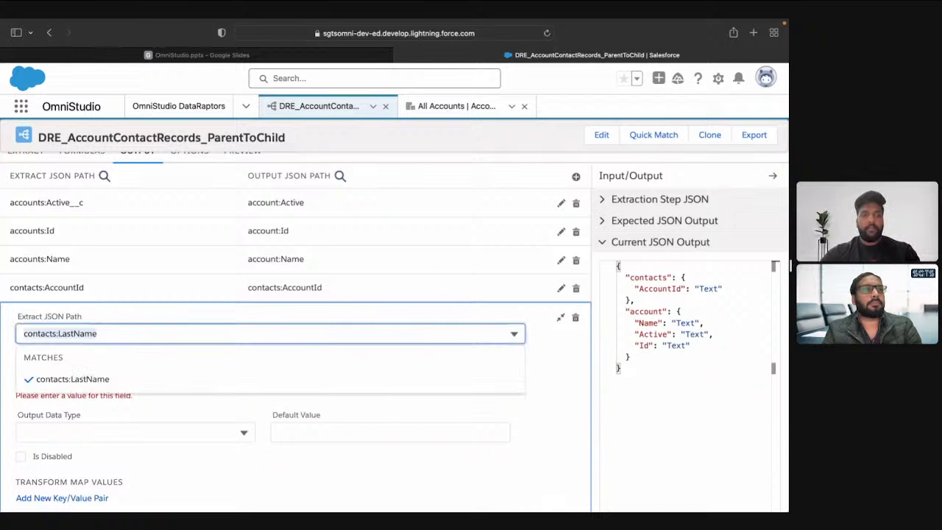
click(113, 377)
text(contacts:LastName)
click(112, 401)
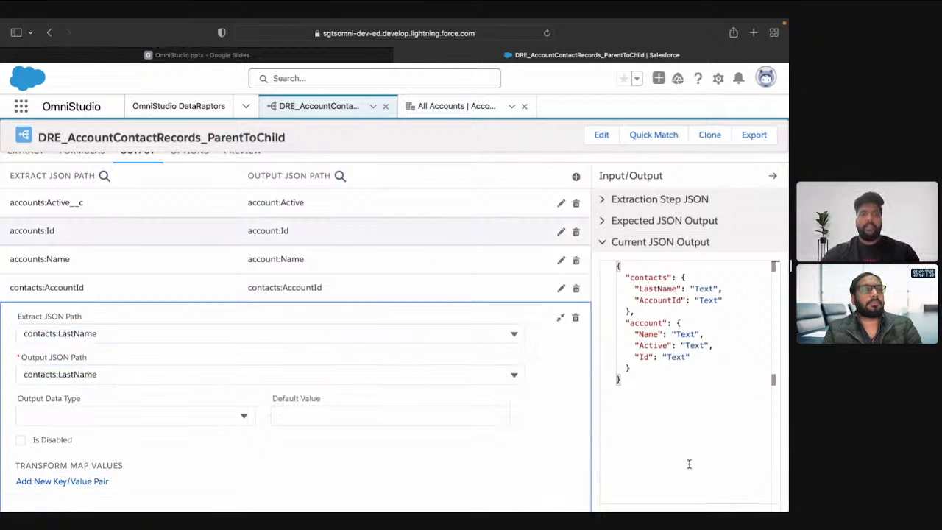
scroll(626, 434, up, 2)
click(562, 380)
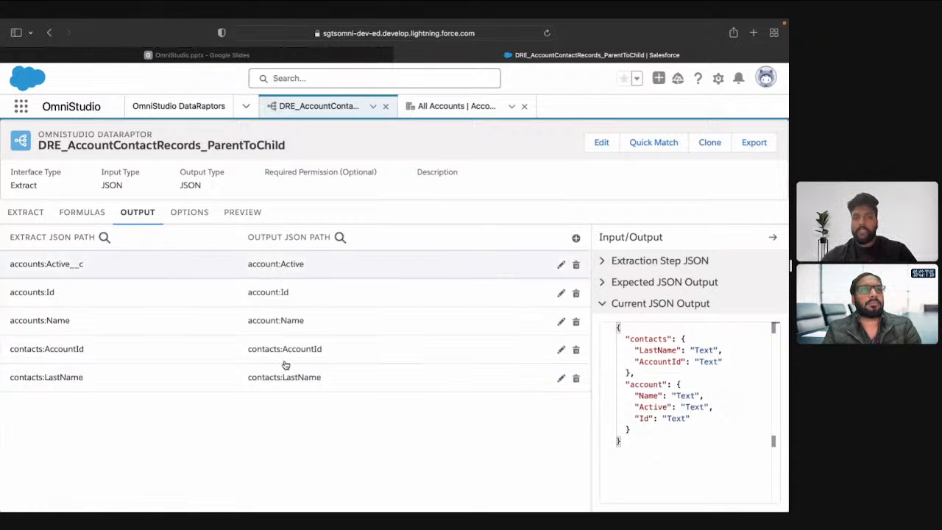
Execute the DataRaptor in preview, examine the contacts and account lists in the response, and collapse both lists
click(231, 212)
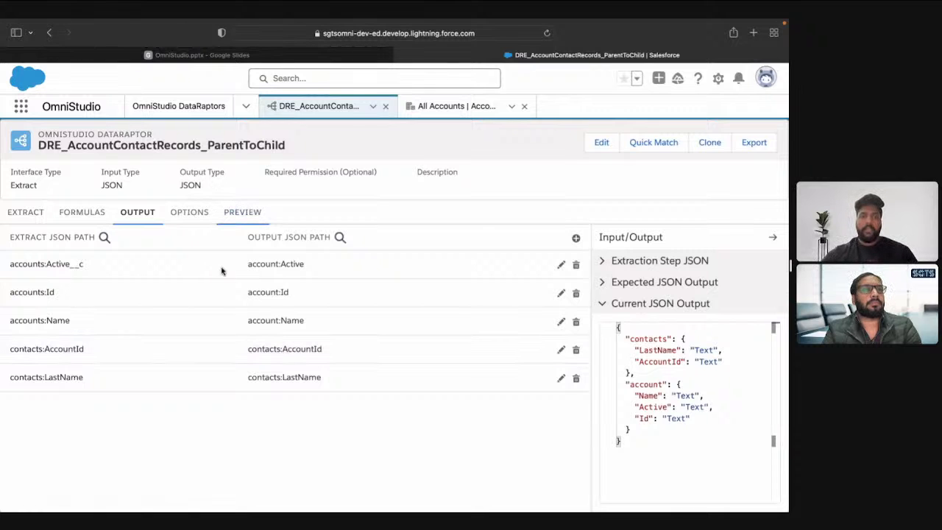
click(168, 499)
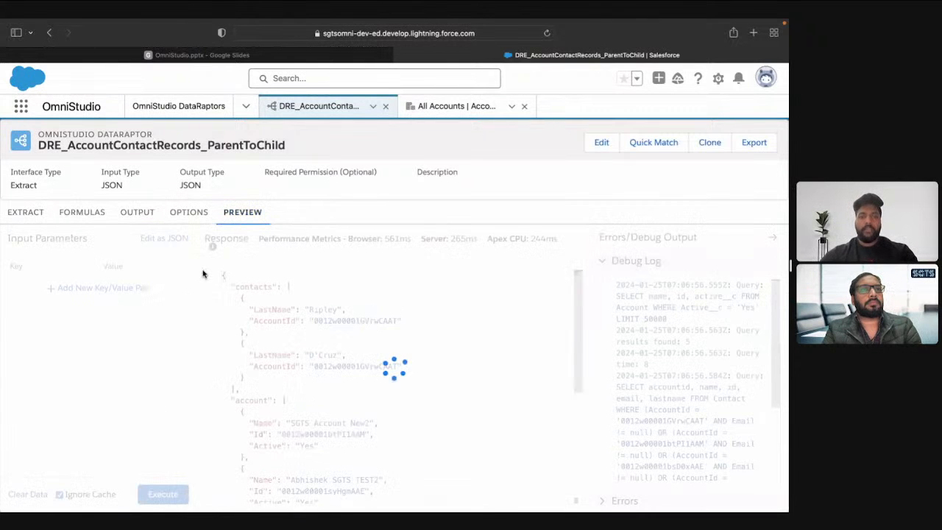
double_click(249, 287)
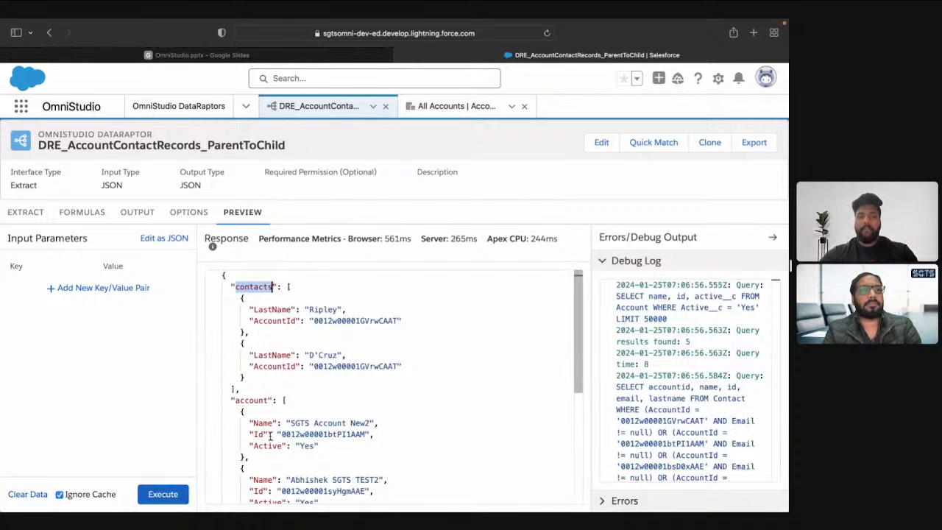
scroll(259, 312, down, 5)
scroll(313, 373, down, 1)
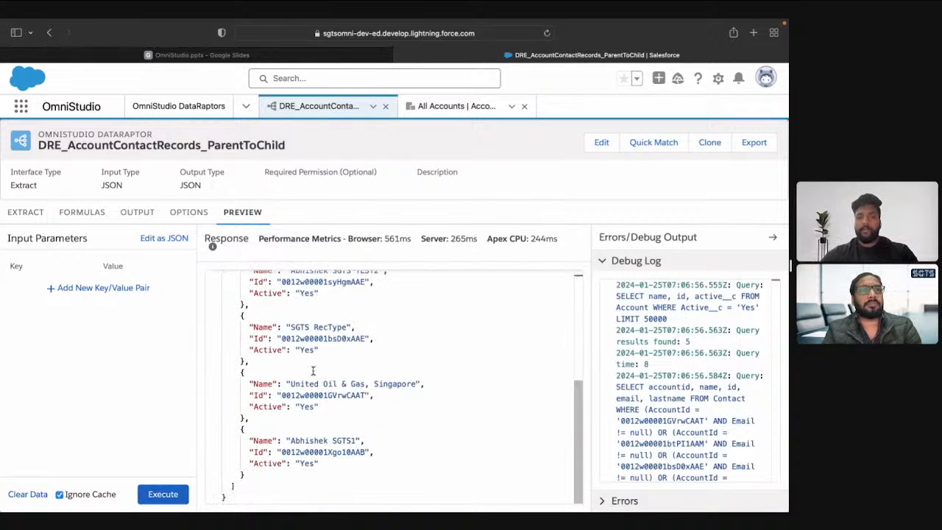
scroll(312, 371, up, 6)
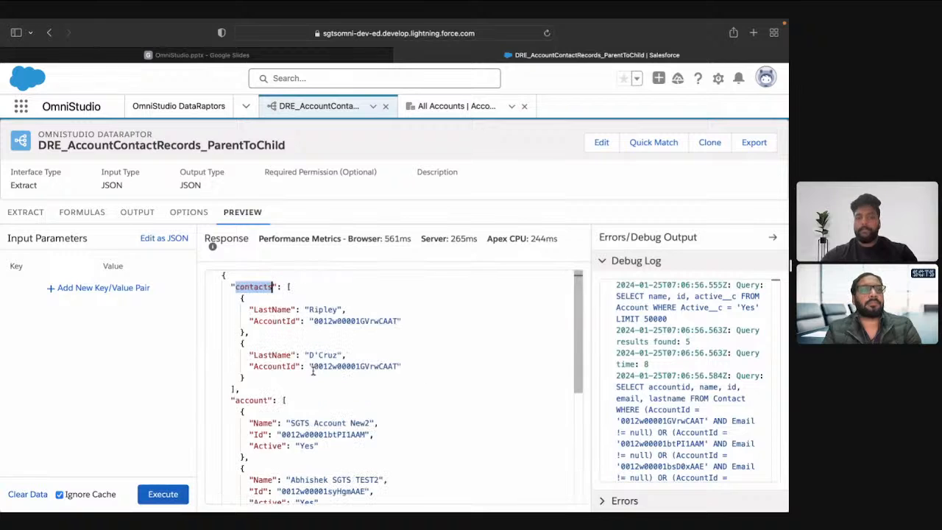
click(215, 400)
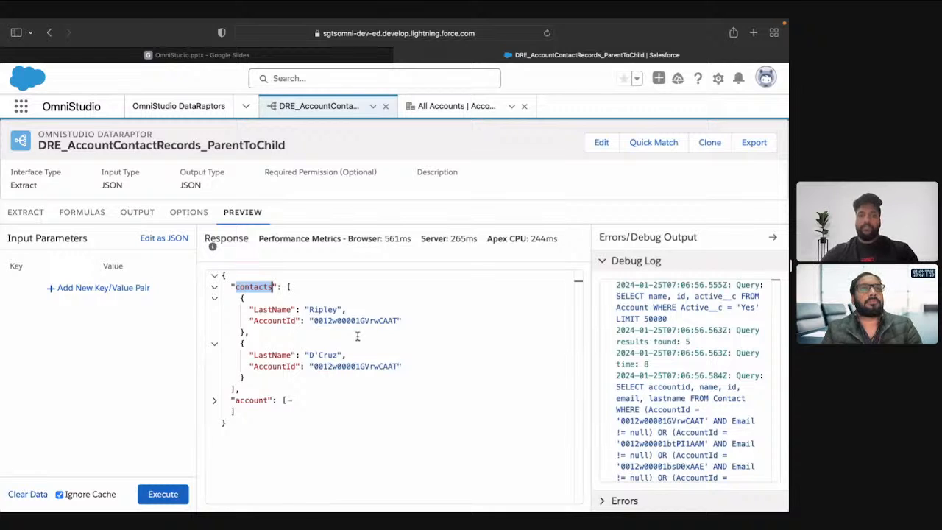
click(213, 287)
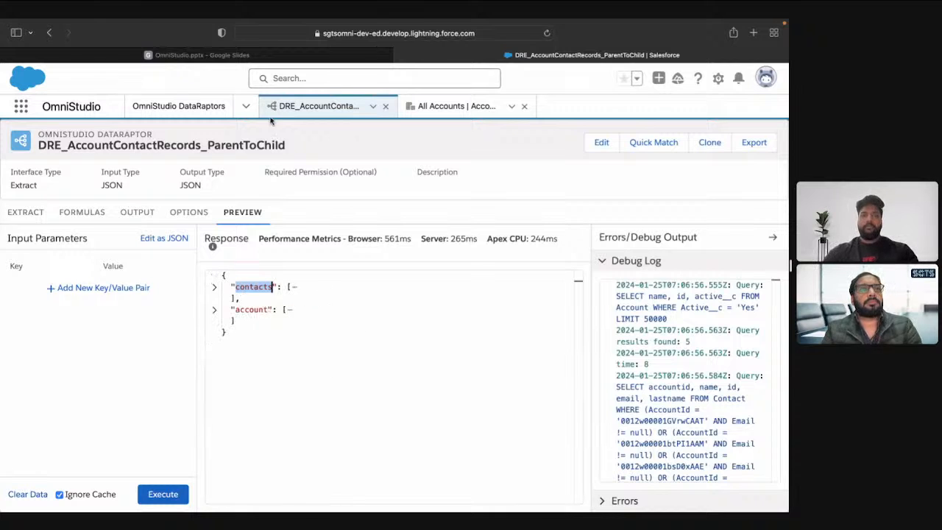
Check the Parent to Child scenario in the OmniStudio Google Slides deck and review the DataRaptor's Account and Contact extract filters
click(247, 56)
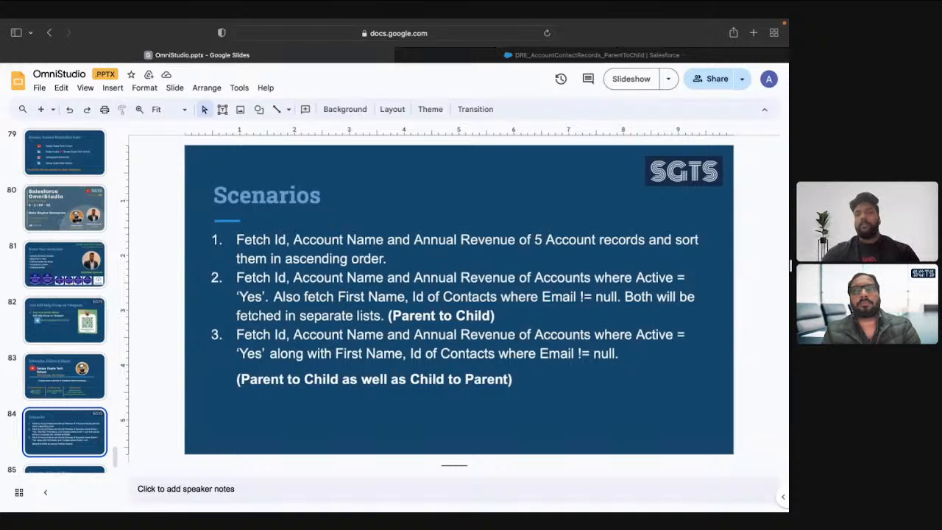
click(429, 62)
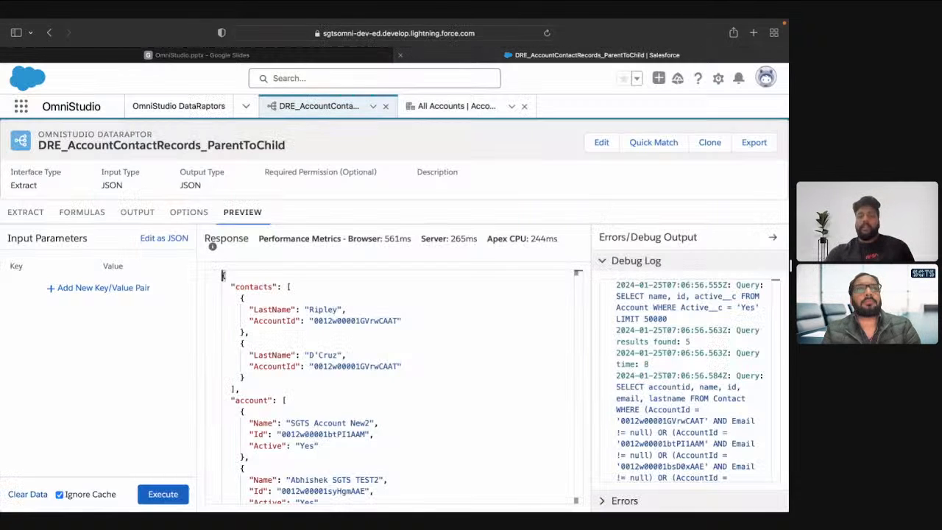
click(23, 212)
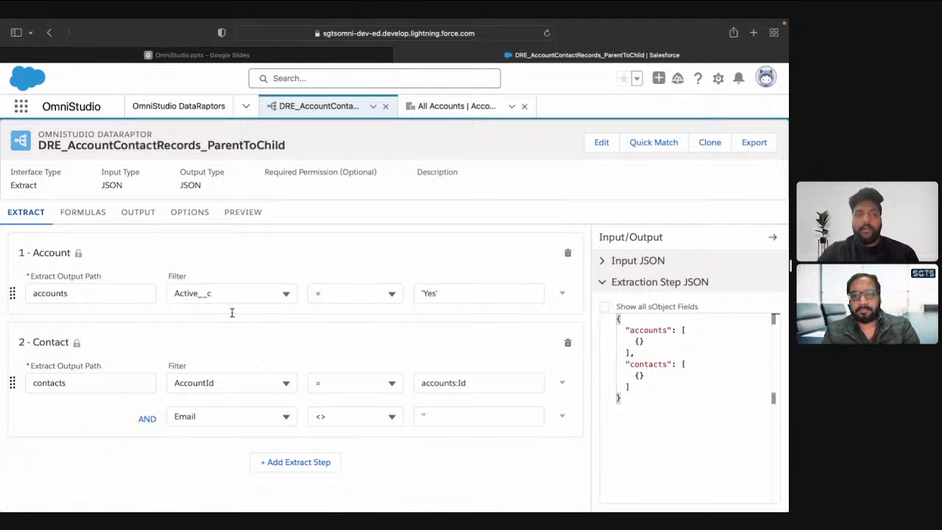
Examine the AccountId of the second contact in the preview response
click(247, 218)
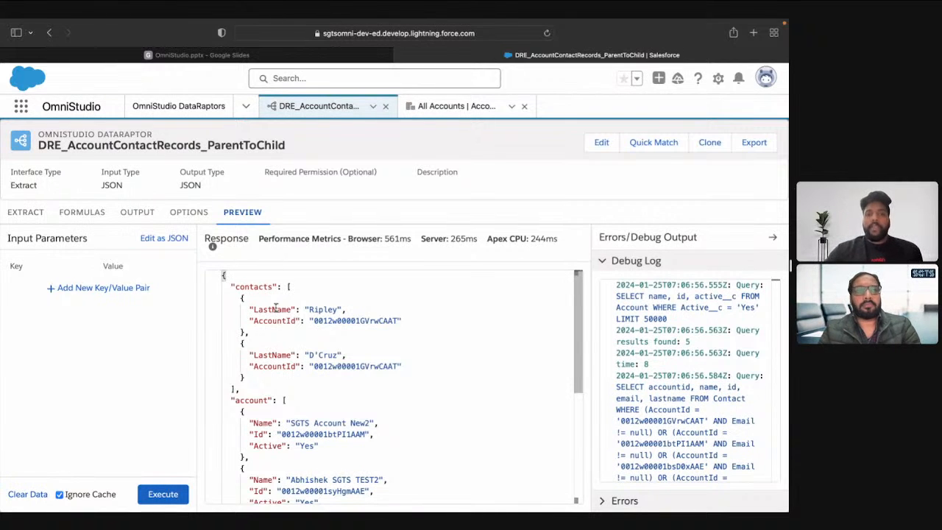
scroll(369, 306, down, 1)
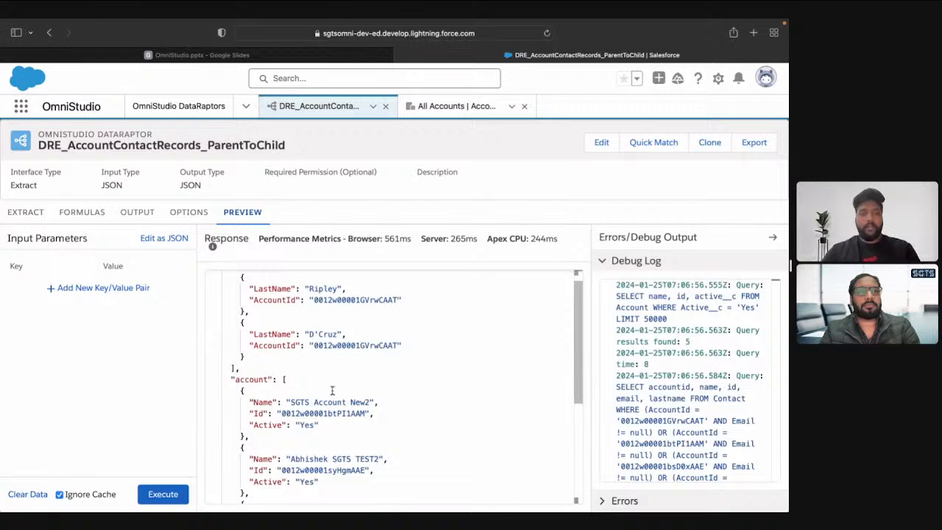
double_click(345, 346)
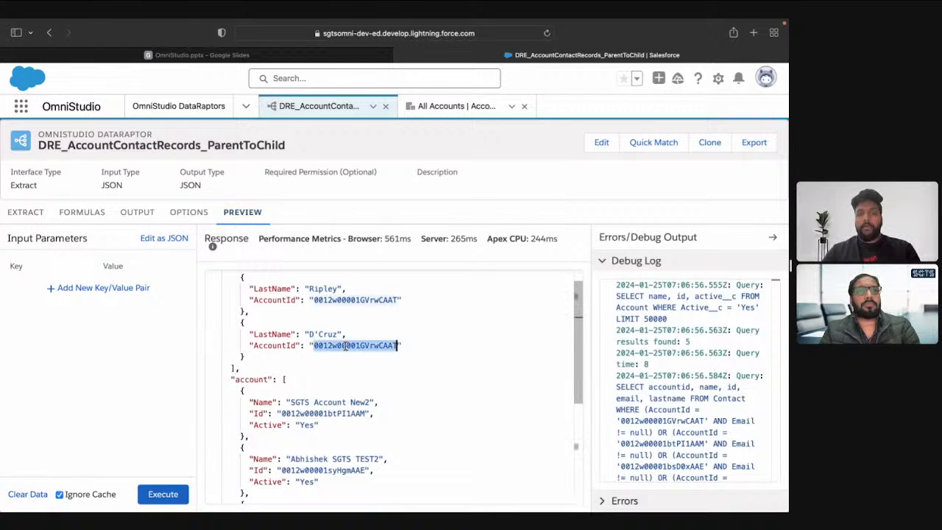
Inspect the record ID in the page address of the Edge Communications account for comparison with the contact's AccountId
click(433, 108)
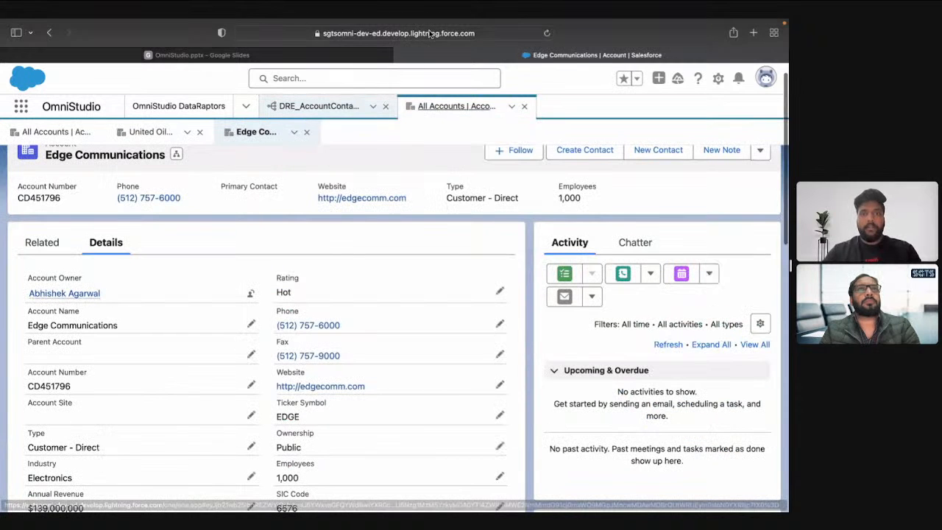
click(465, 32)
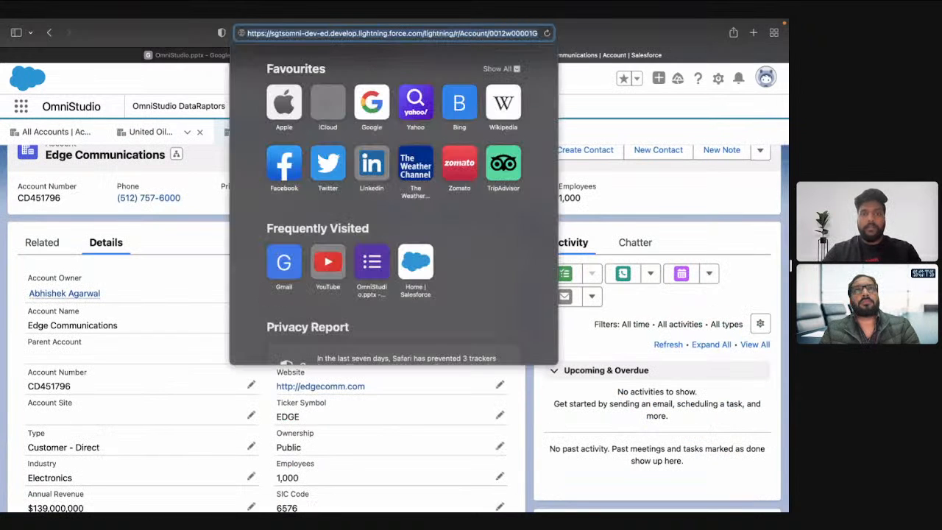
key(Right)
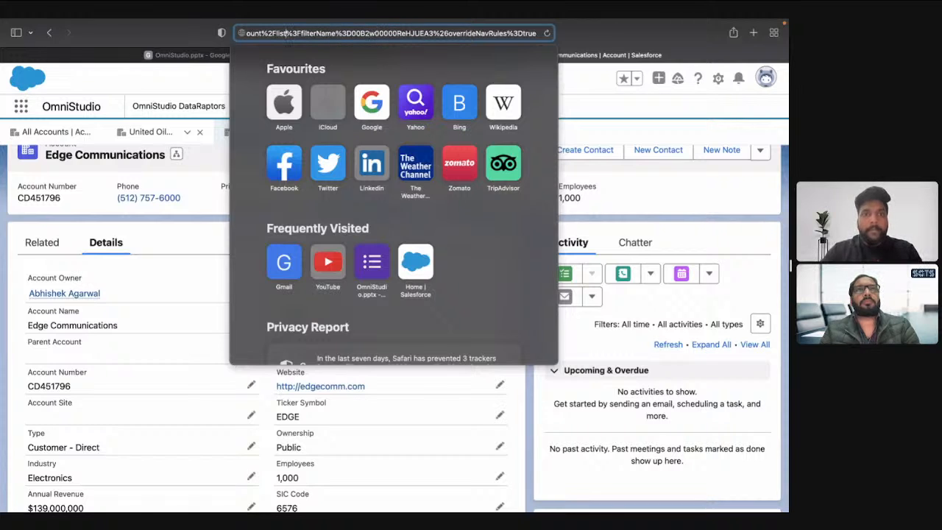
key(Left)
key(Left)
key(Left)
key(Left)
key(Left)
key(Left)
key(Left)
key(Left)
key(Left)
key(Left)
key(Left)
key(Left)
key(Left)
key(Escape)
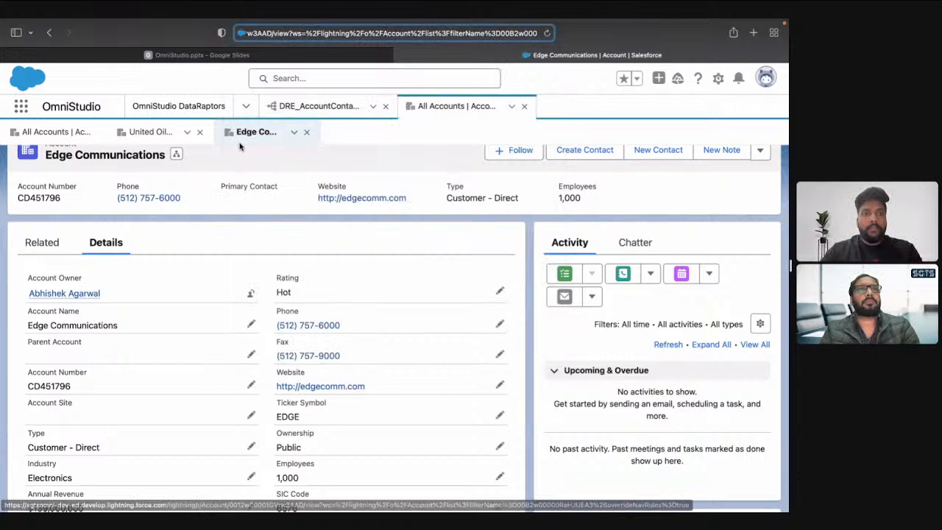
Close the open account records, reopen United Oil & Gas, Singapore from All Accounts, and check its record ID and related contacts
click(306, 136)
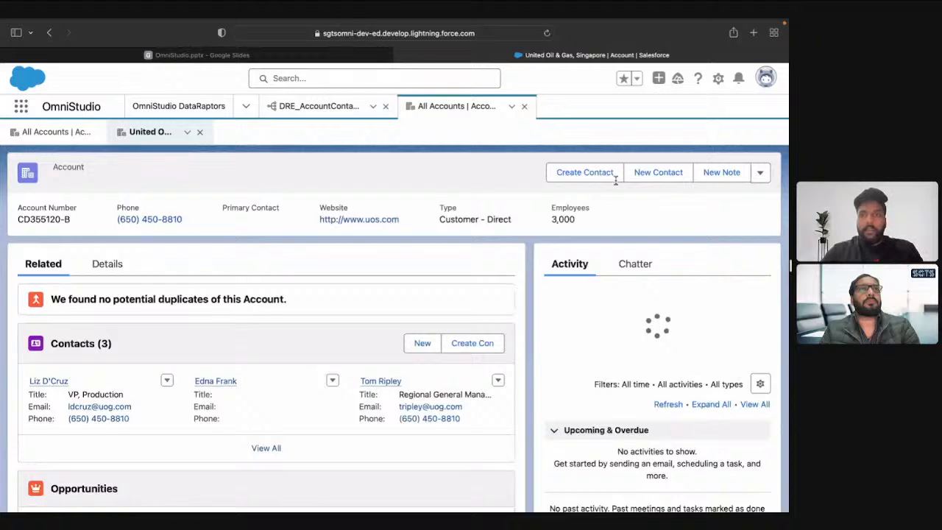
click(200, 132)
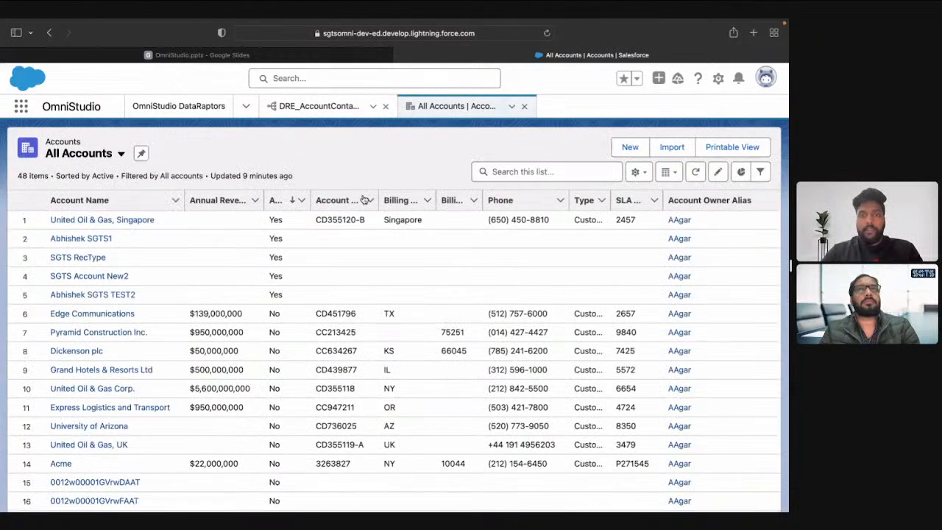
click(102, 225)
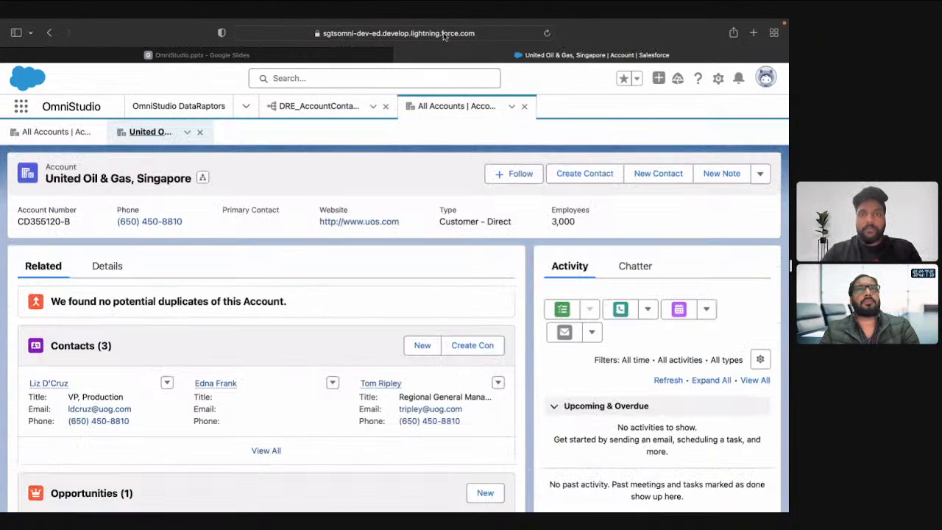
click(500, 32)
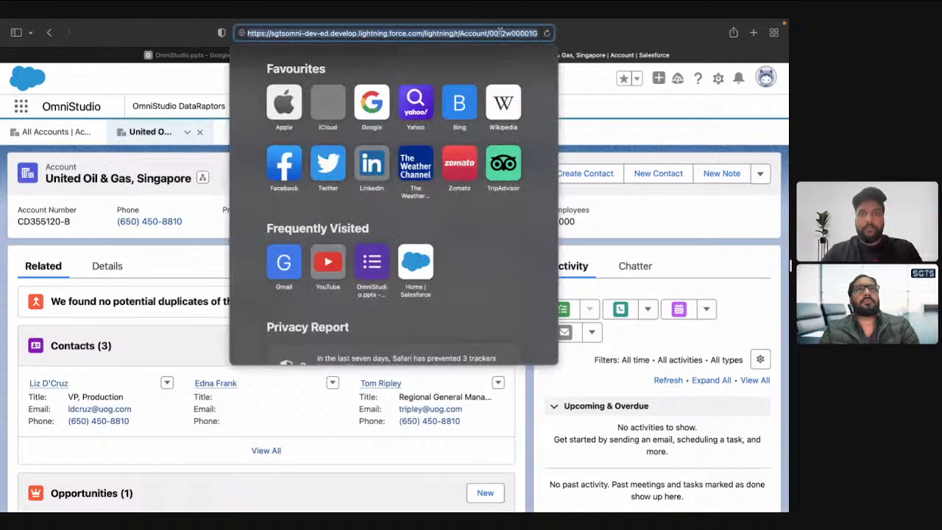
double_click(499, 32)
key(Return)
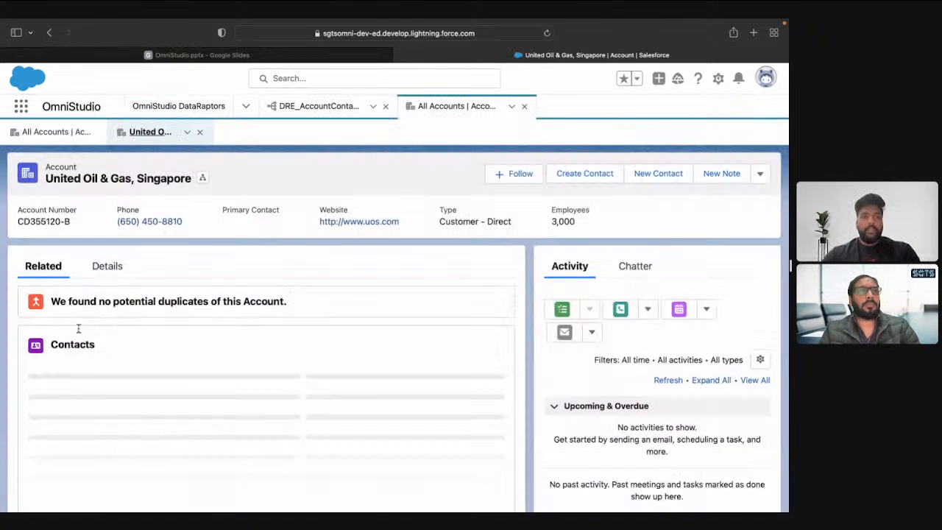
scroll(170, 409, down, 1)
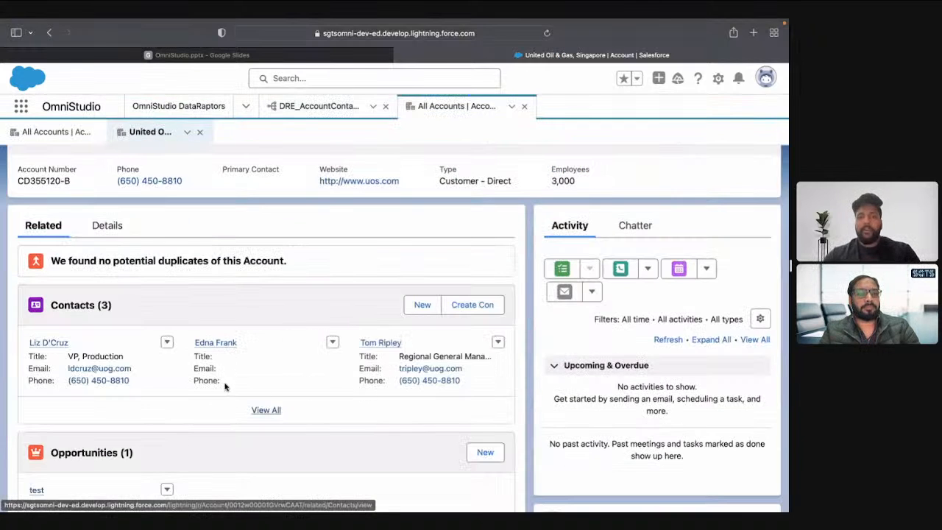
Return to the open DataRaptor and execute DRE_AccountRecords_Sort in preview
click(290, 108)
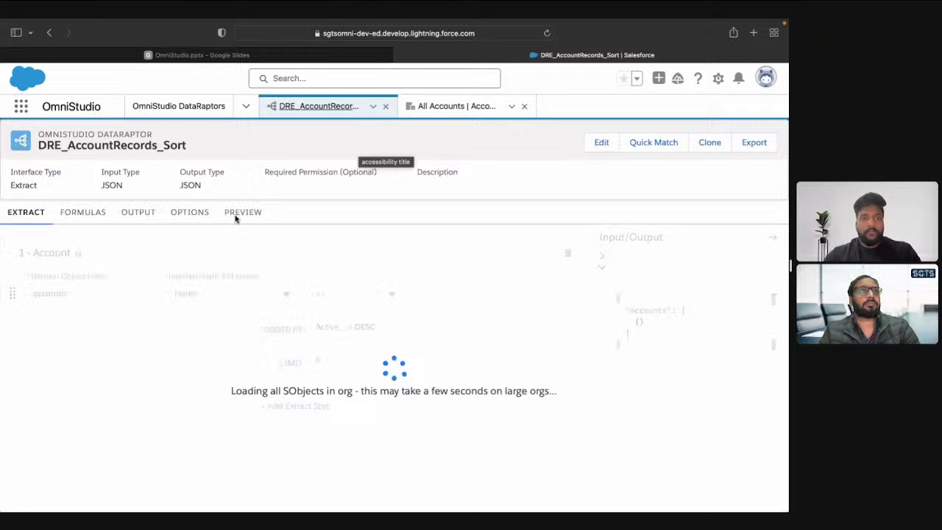
click(236, 215)
click(158, 496)
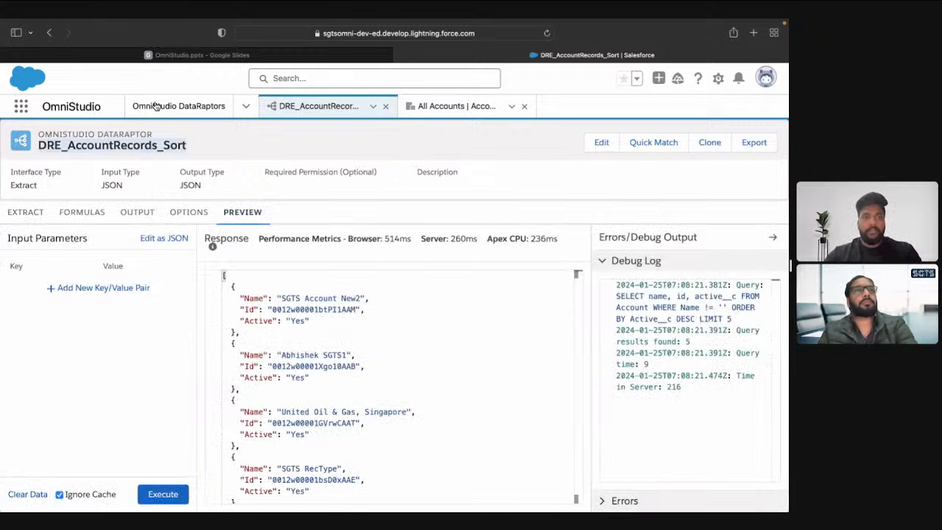
Search the list of OmniStudio DataRaptors for DRE_AccountRecords and clear the search again
click(175, 107)
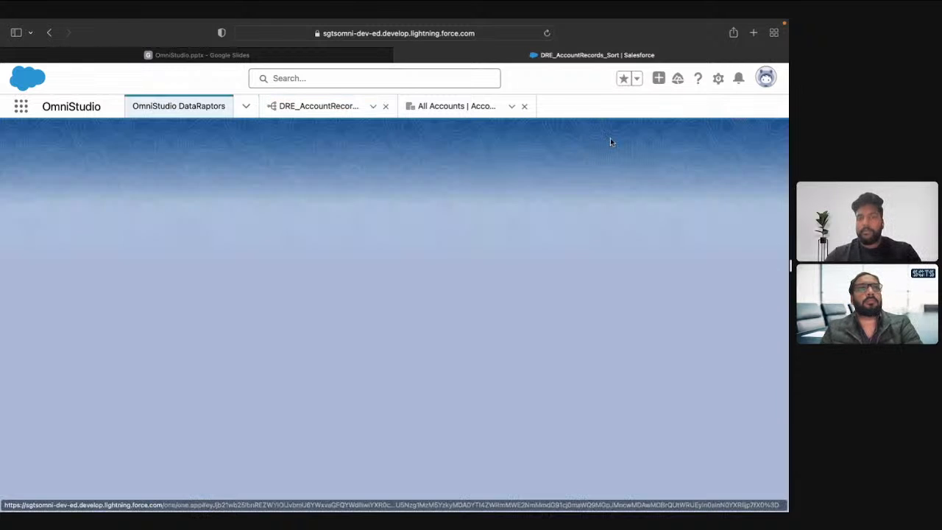
click(572, 150)
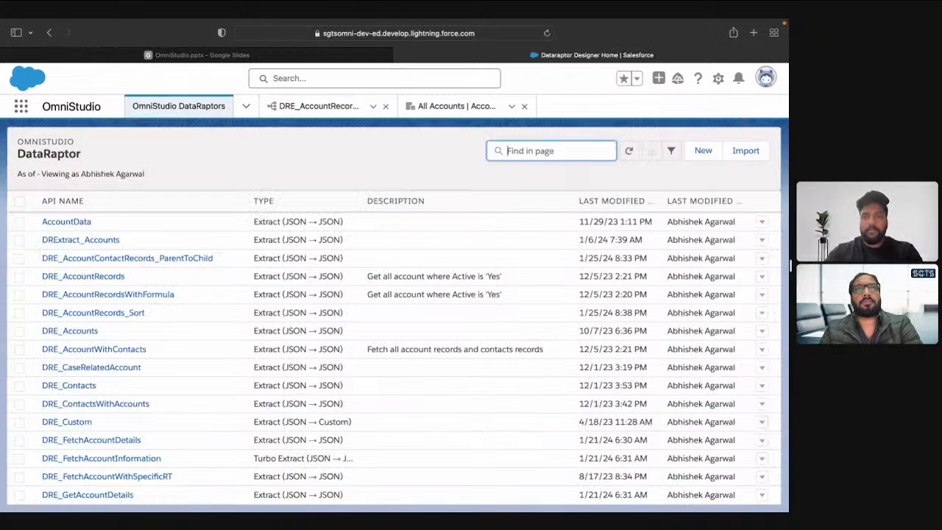
text(DRE_AccountRecords_)
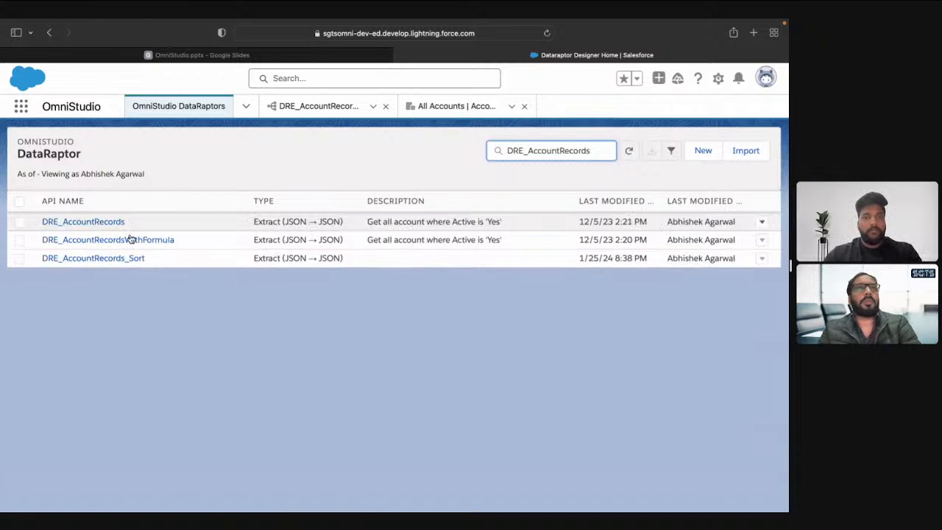
key(super+a)
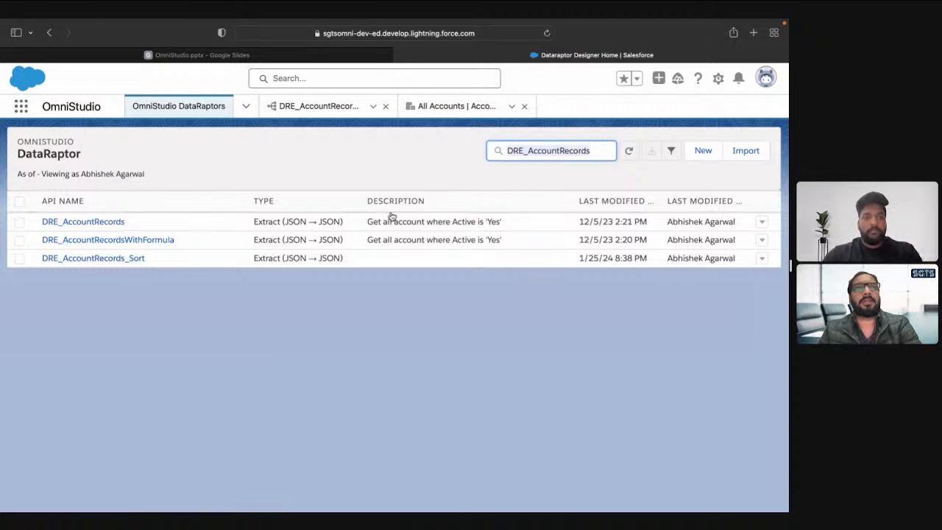
key(BackSpace)
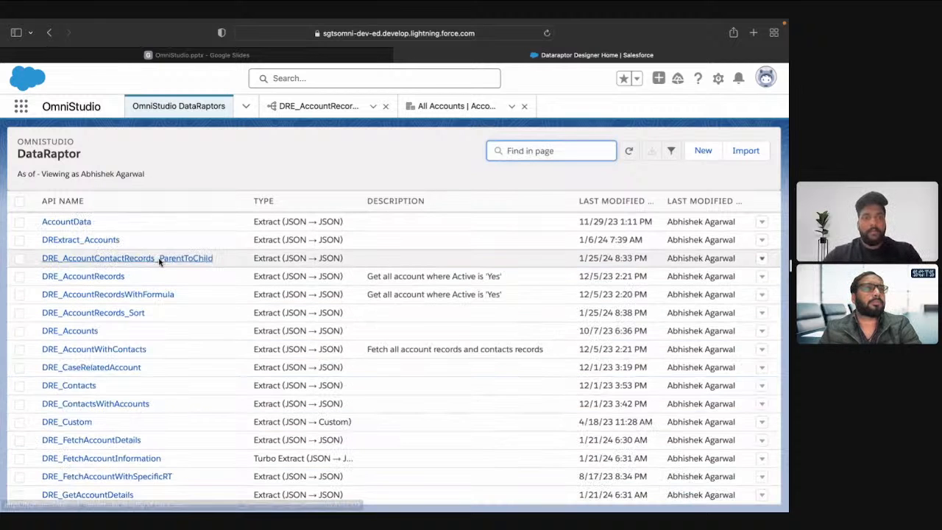
Open the DRE_AccountContactRecords_ParentToChild DataRaptor and execute it in preview without input parameters
click(159, 259)
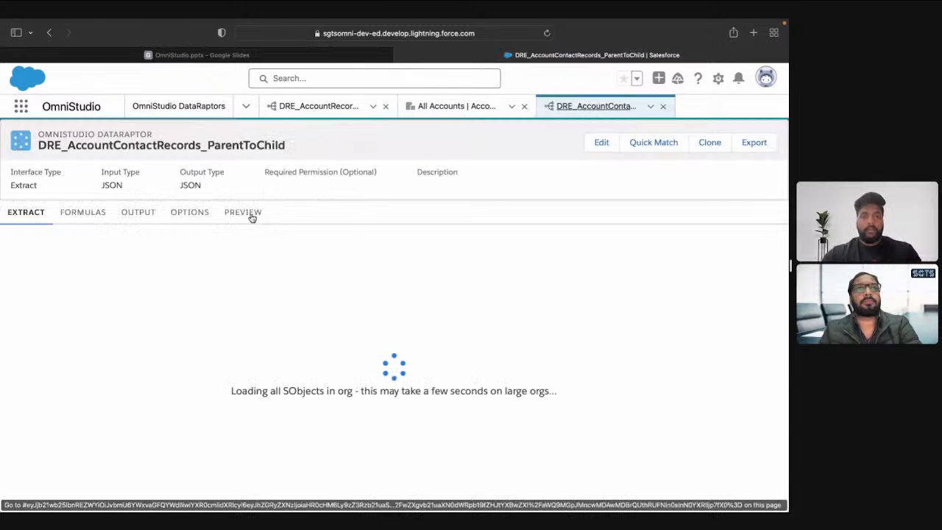
click(250, 213)
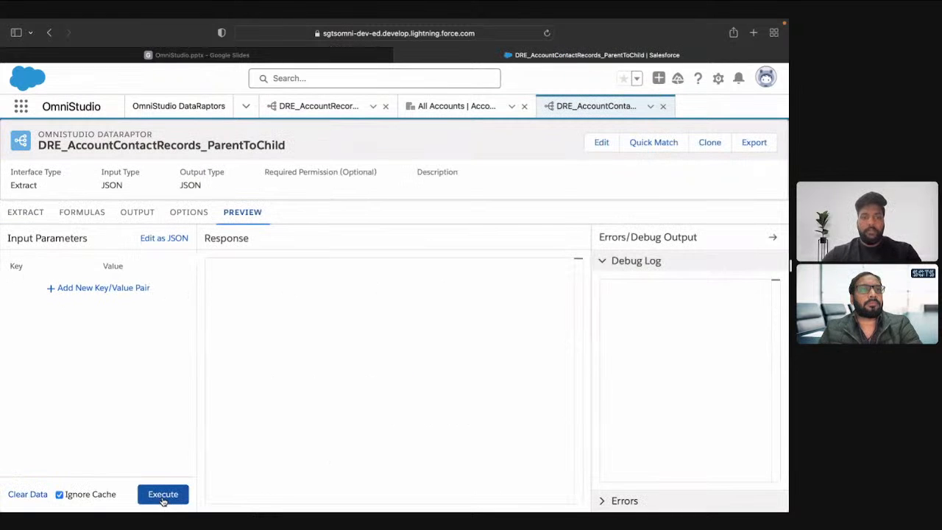
click(163, 498)
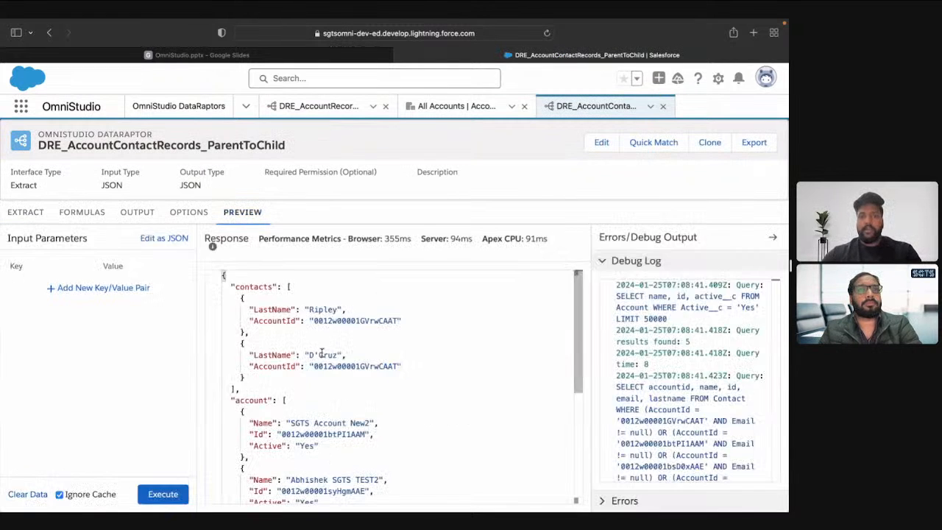
On the United Oil & Gas, Singapore account, fill in the email of the related contact that has none and save the contact
click(422, 106)
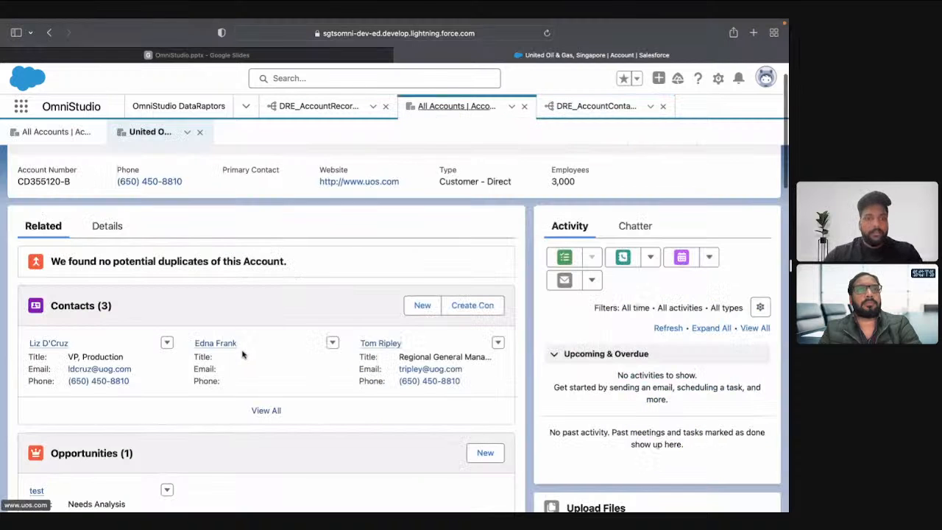
click(332, 344)
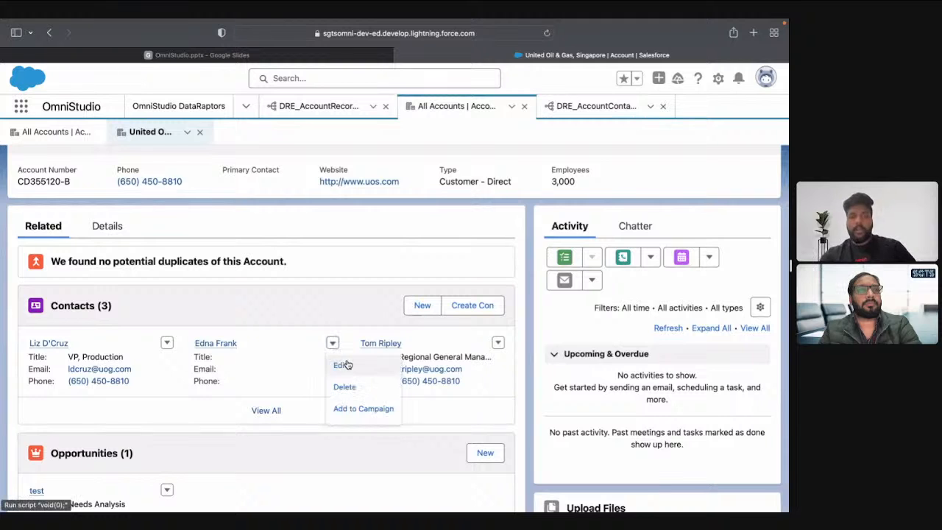
click(343, 365)
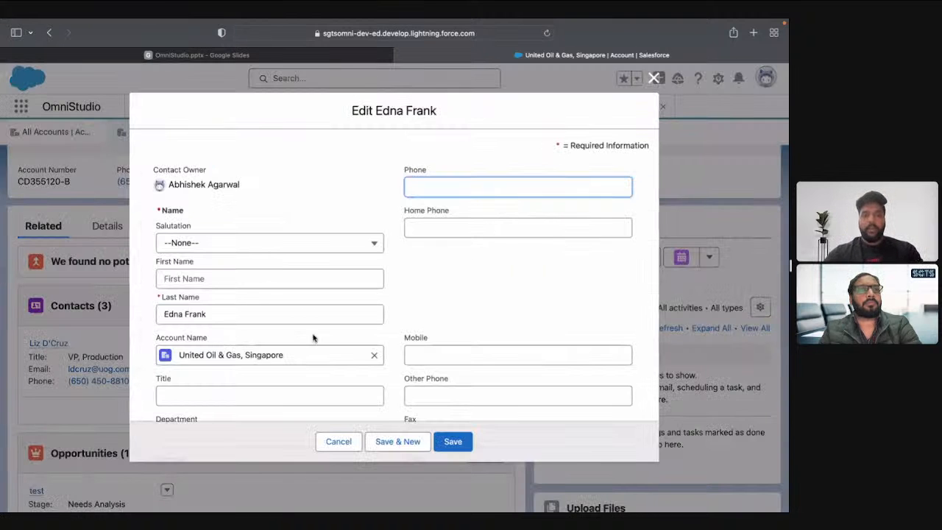
scroll(454, 342, down, 1)
scroll(451, 347, down, 2)
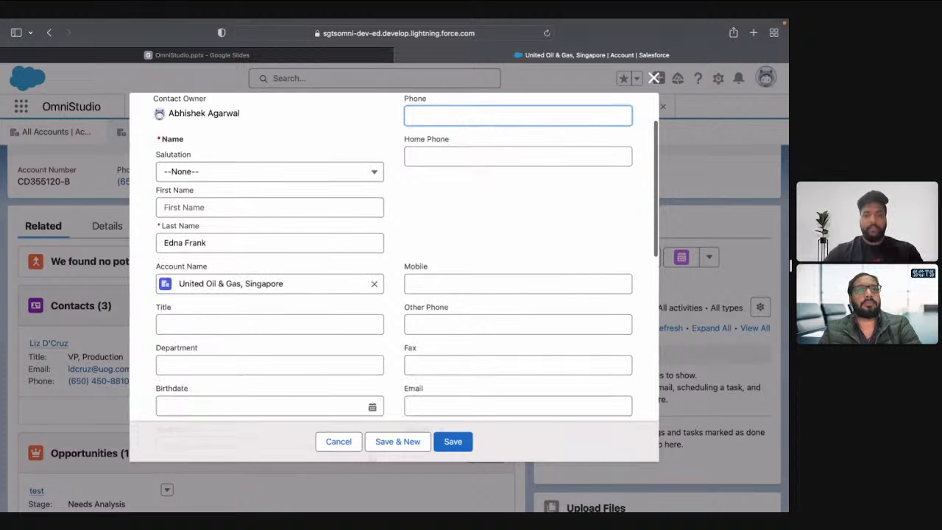
click(454, 405)
text(a)
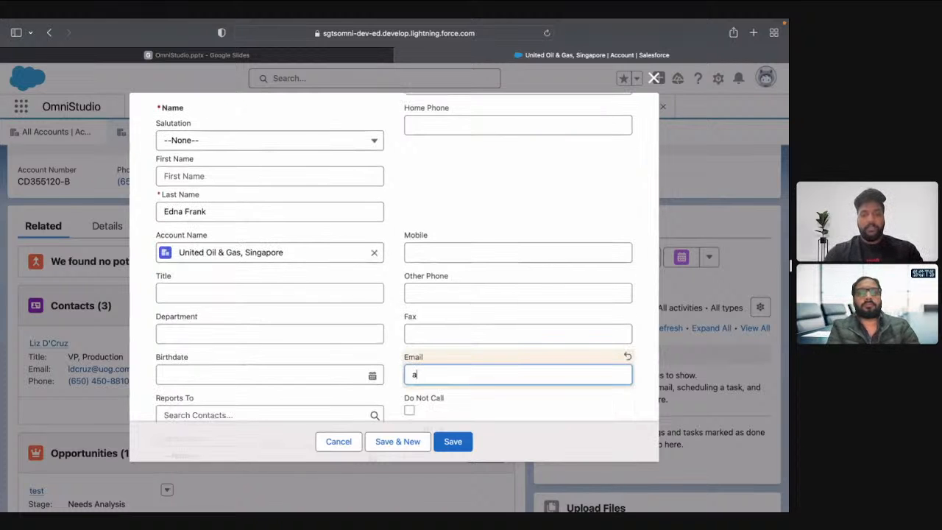
text(@b.com)
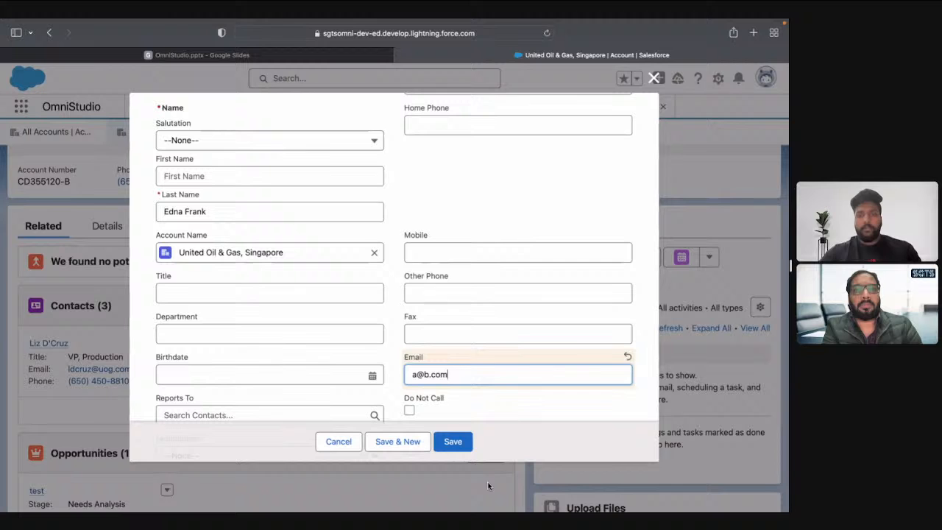
click(457, 444)
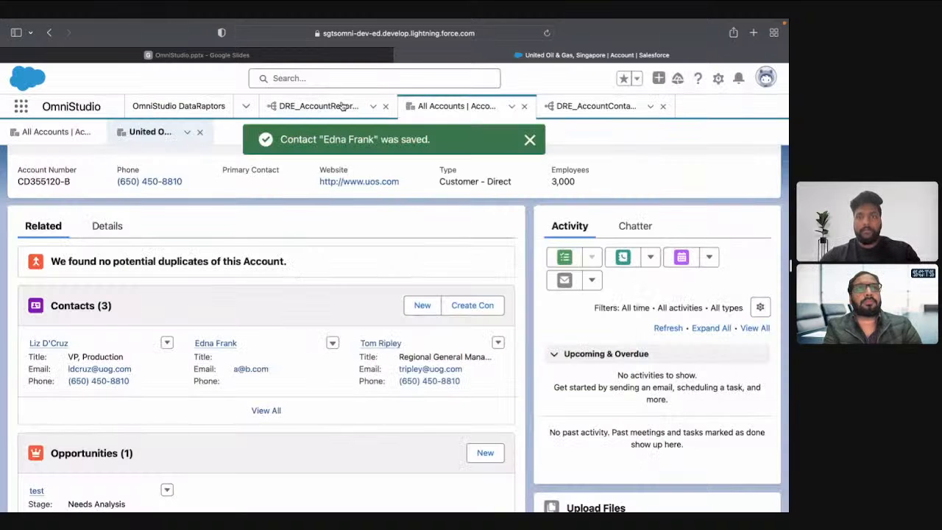
Return to the preview of the open DRE_AccountContactRecords_ParentToChild DataRaptor
click(596, 107)
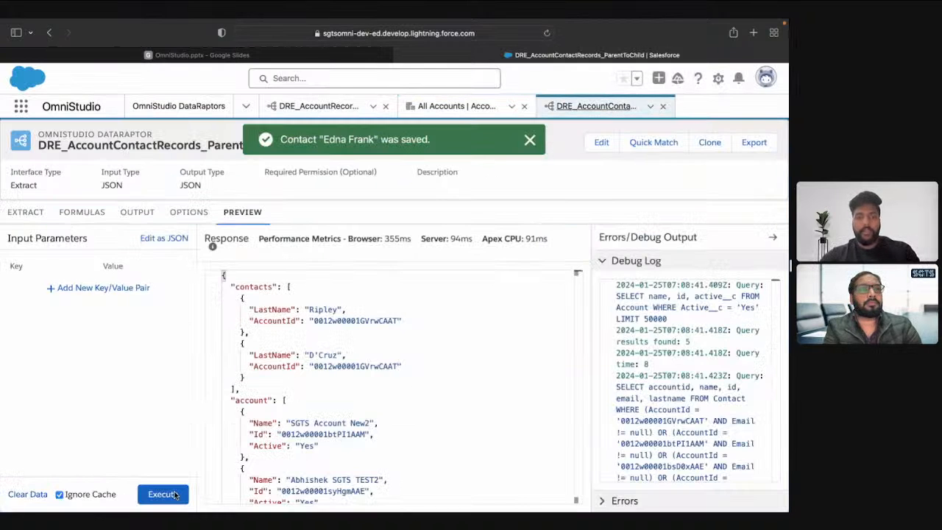
Execute the DRE_AccountContactRecords_ParentToChild preview again and review the contacts and account lists in the response
click(174, 493)
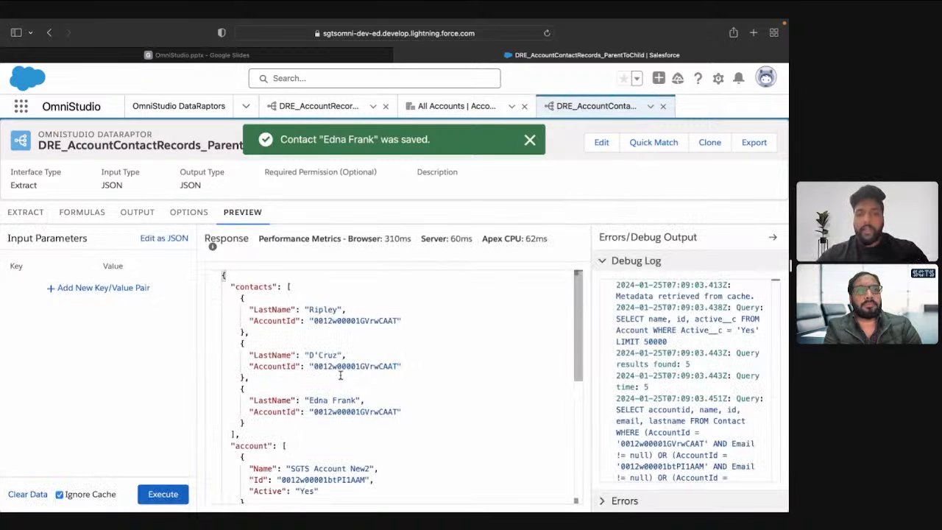
scroll(368, 355, down, 3)
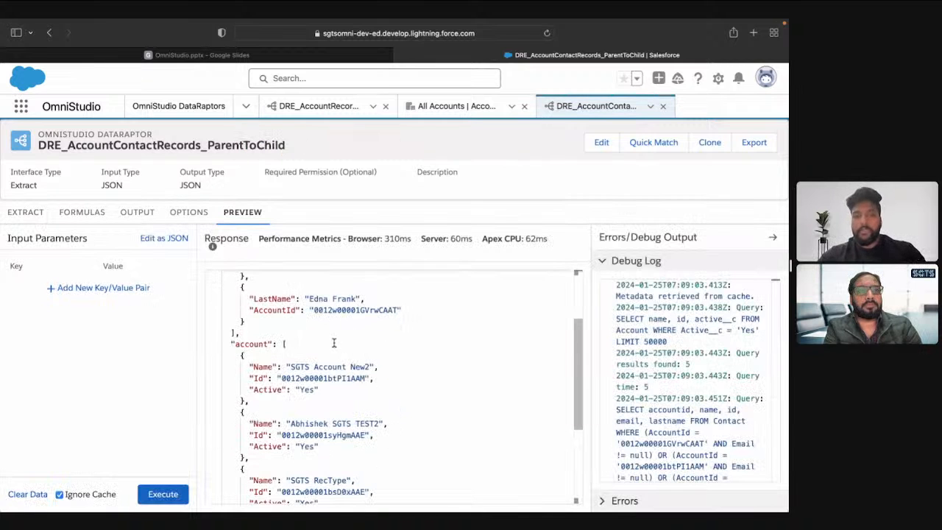
scroll(334, 343, up, 3)
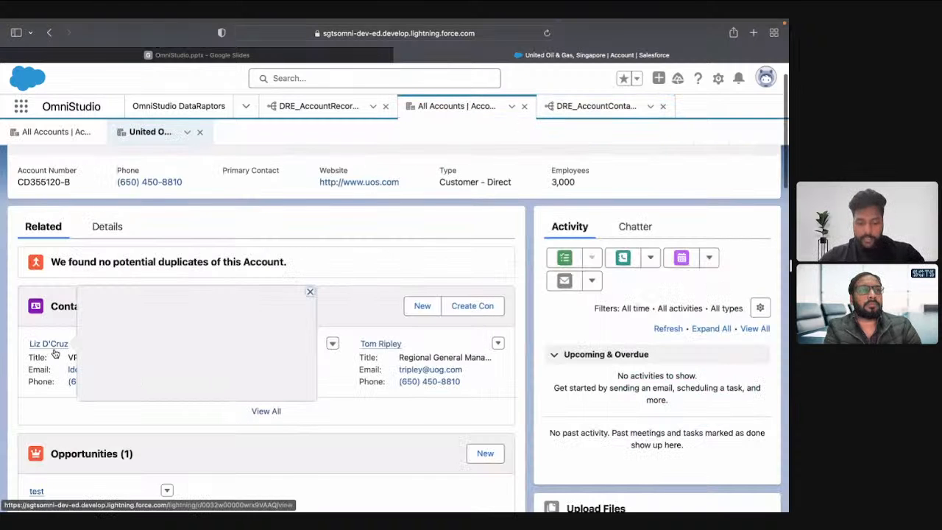
Compare the returned contacts and accounts with the related contacts on the United Oil & Gas, Singapore account record
click(590, 104)
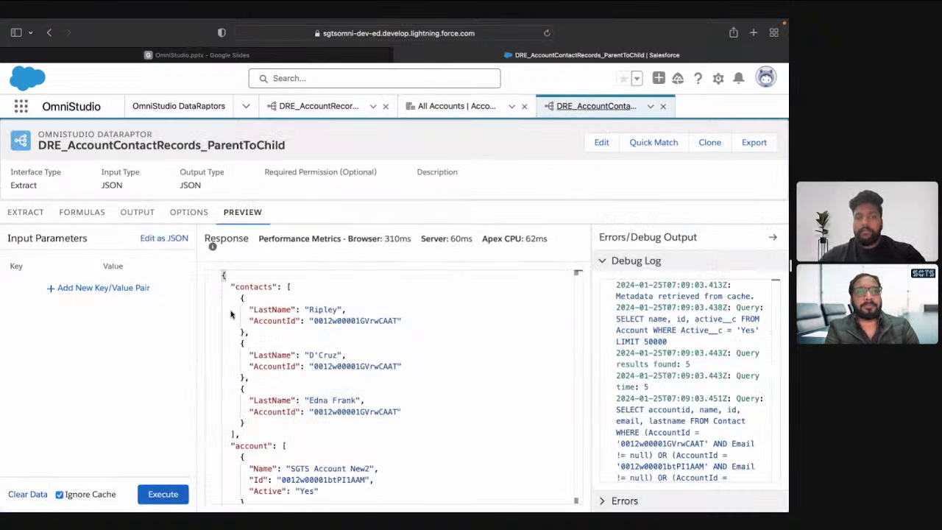
scroll(339, 373, down, 5)
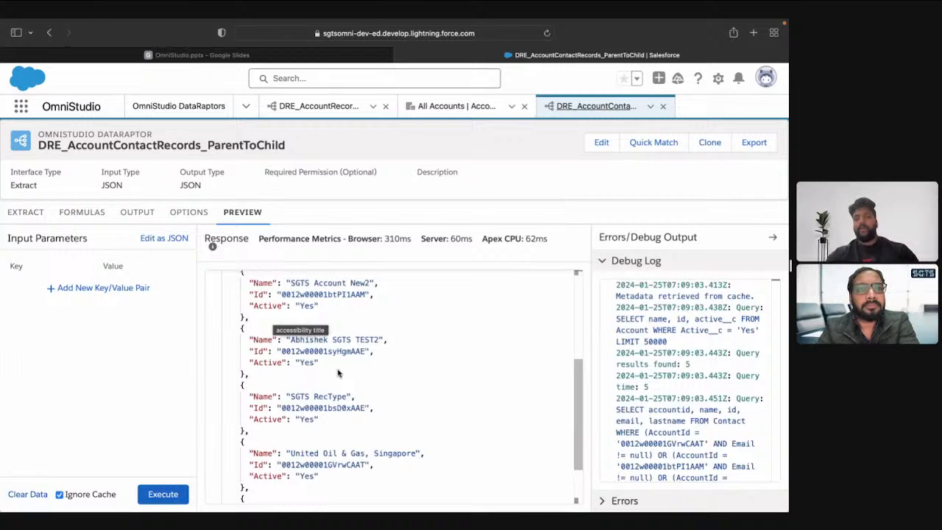
scroll(338, 373, down, 1)
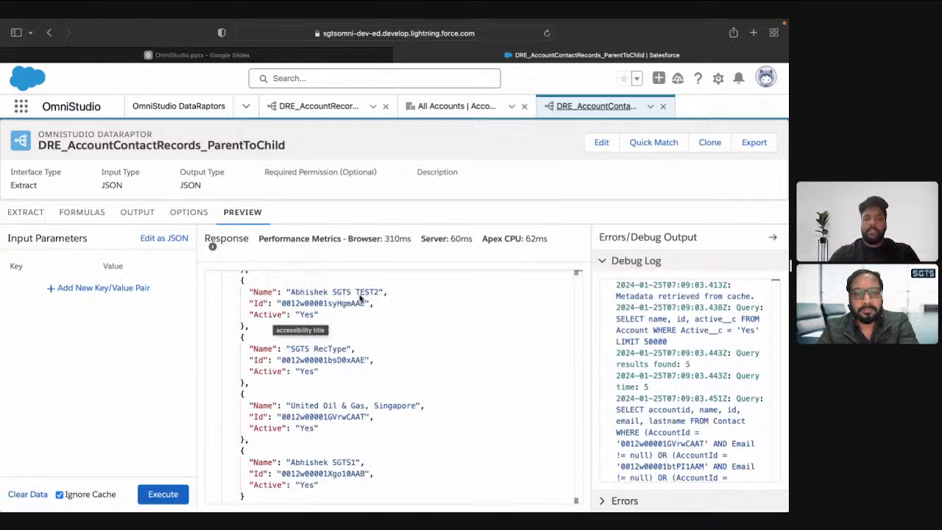
scroll(343, 380, up, 3)
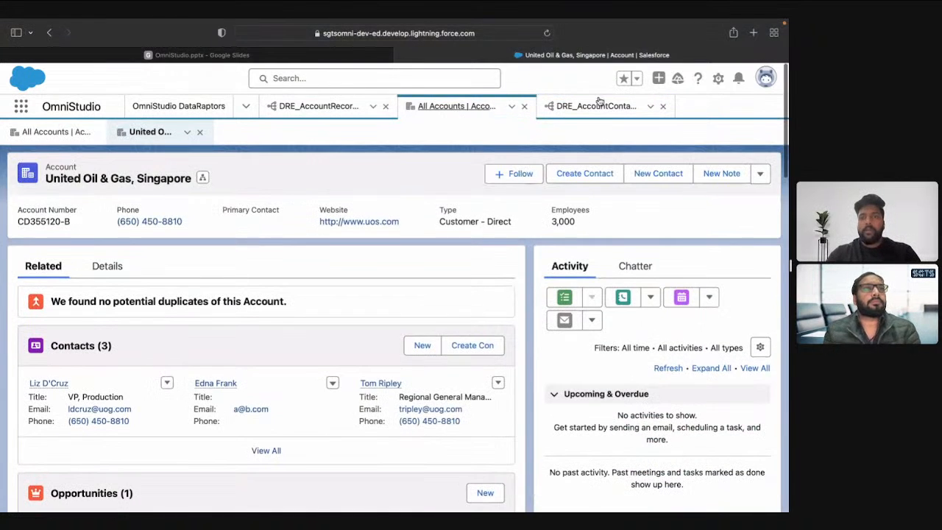
click(597, 105)
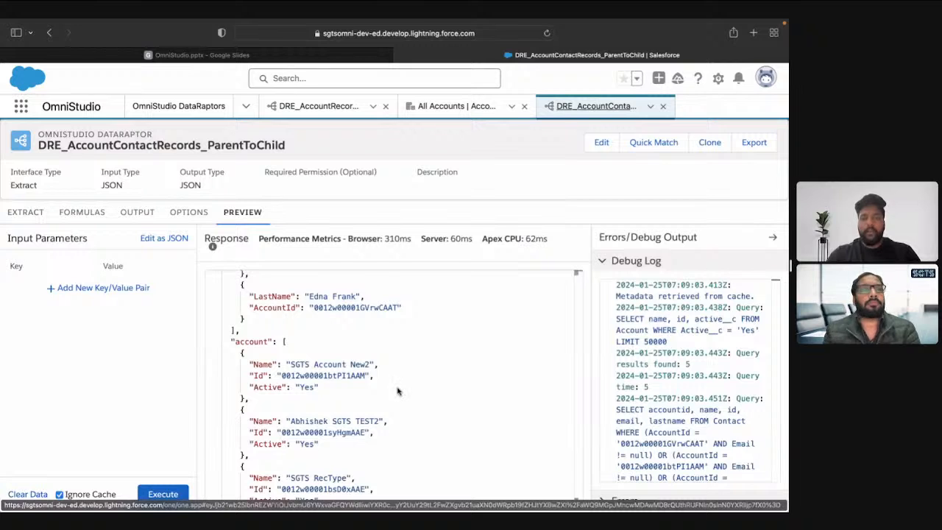
scroll(398, 390, down, 5)
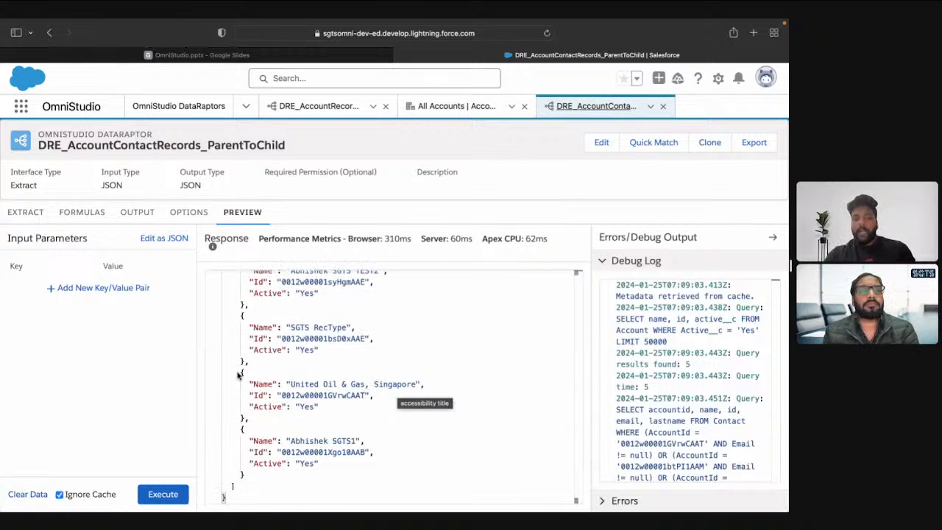
Match the United Oil & Gas, Singapore account Id against the contacts' AccountId values, and check the Scenarios slide in Google Slides
drag(238, 375, 268, 415)
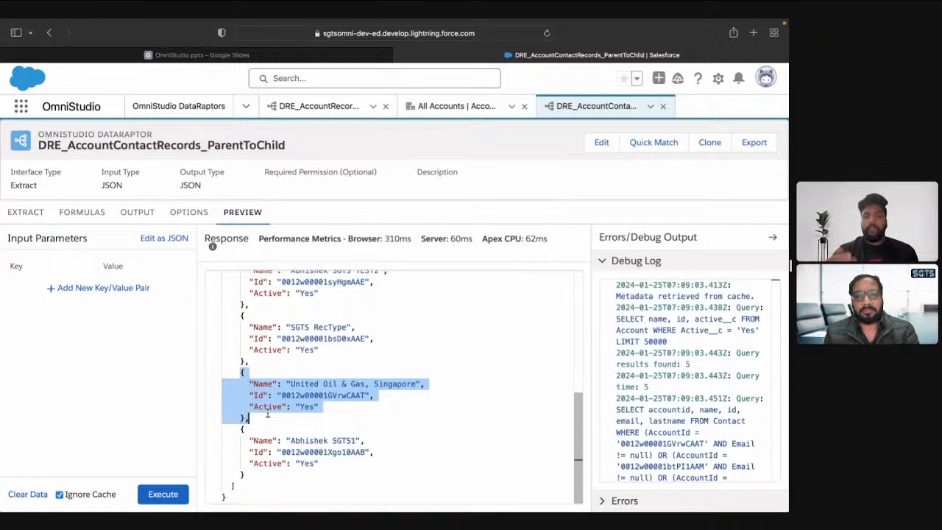
double_click(315, 397)
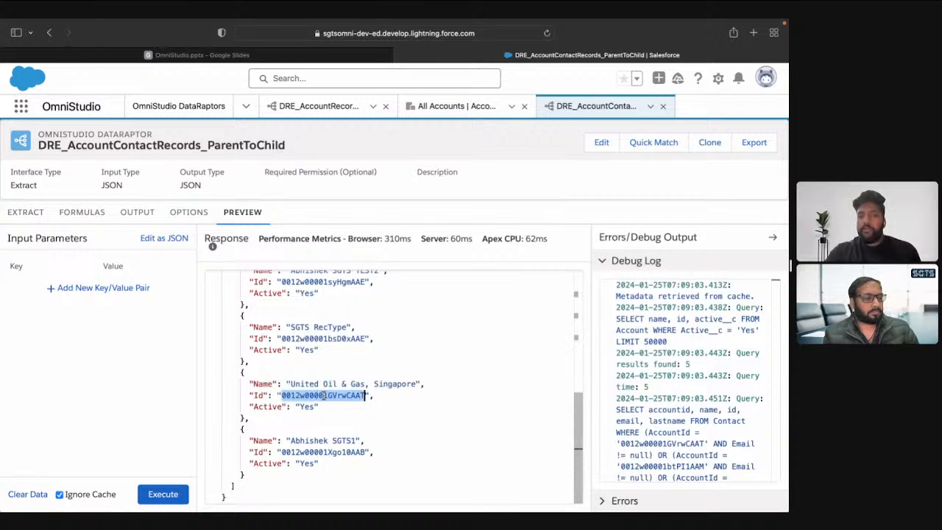
scroll(301, 275, up, 10)
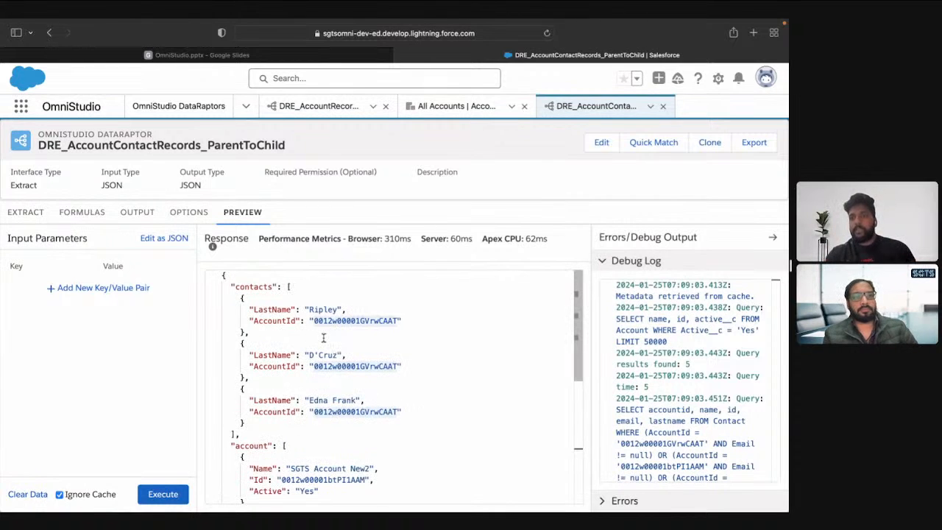
scroll(323, 338, down, 2)
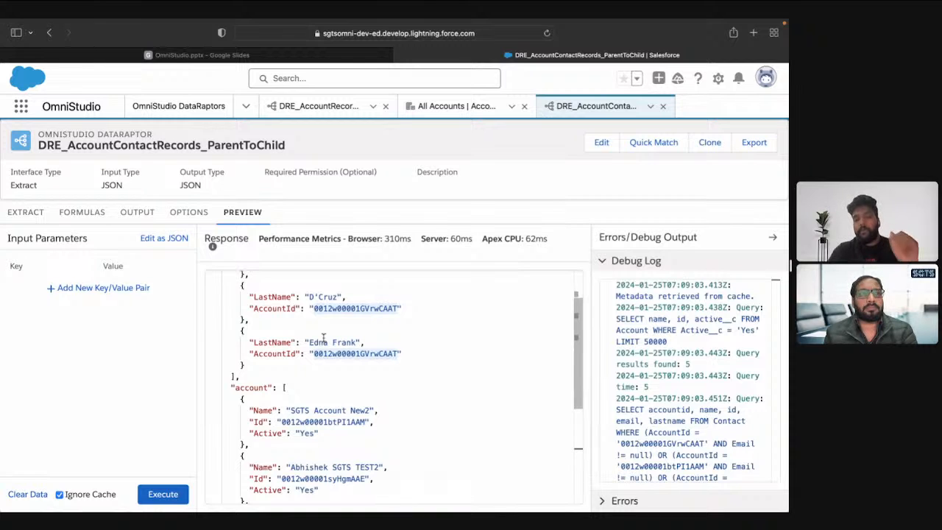
scroll(323, 337, down, 2)
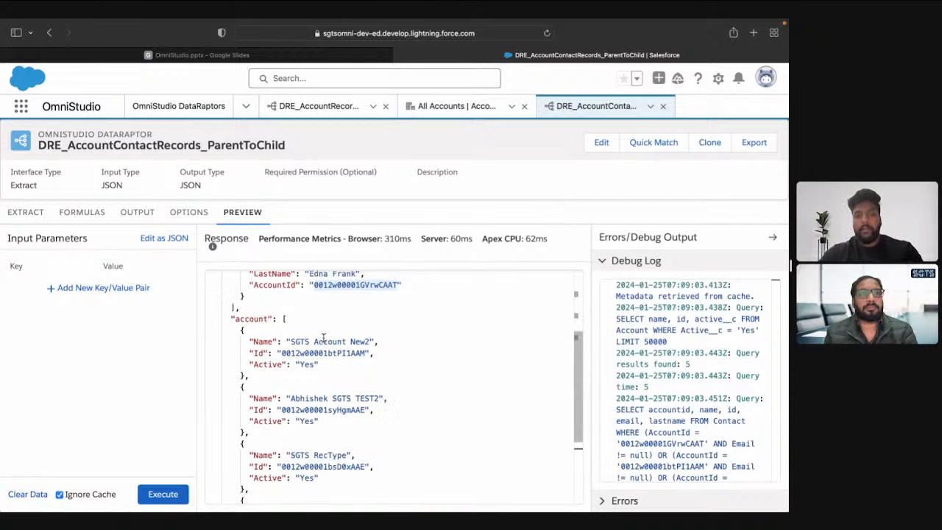
click(202, 58)
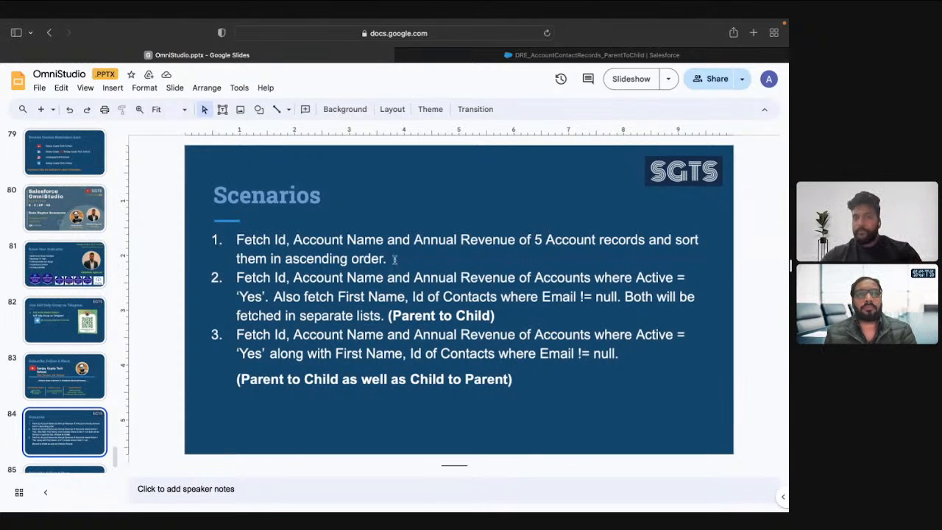
click(552, 55)
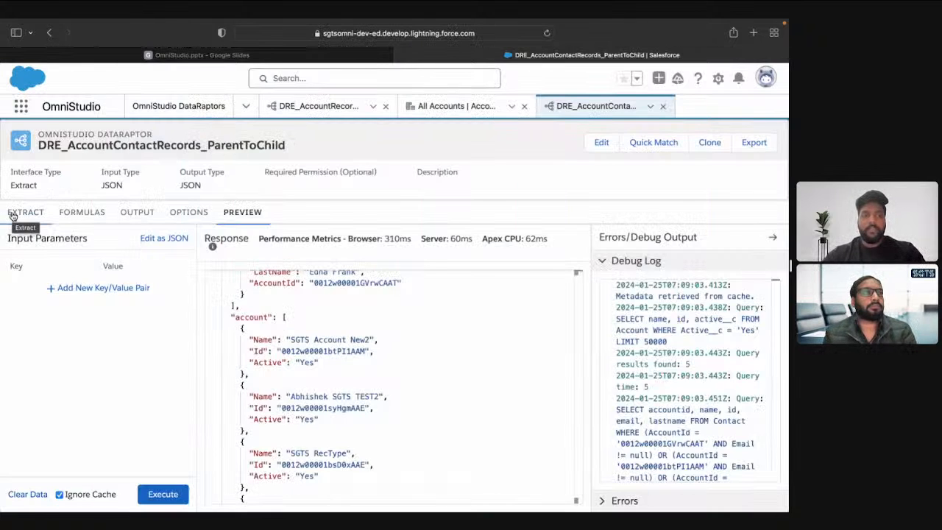
In the DataRaptor's output mappings, change the output JSON path of contacts:AccountId to account:AccountId
click(25, 212)
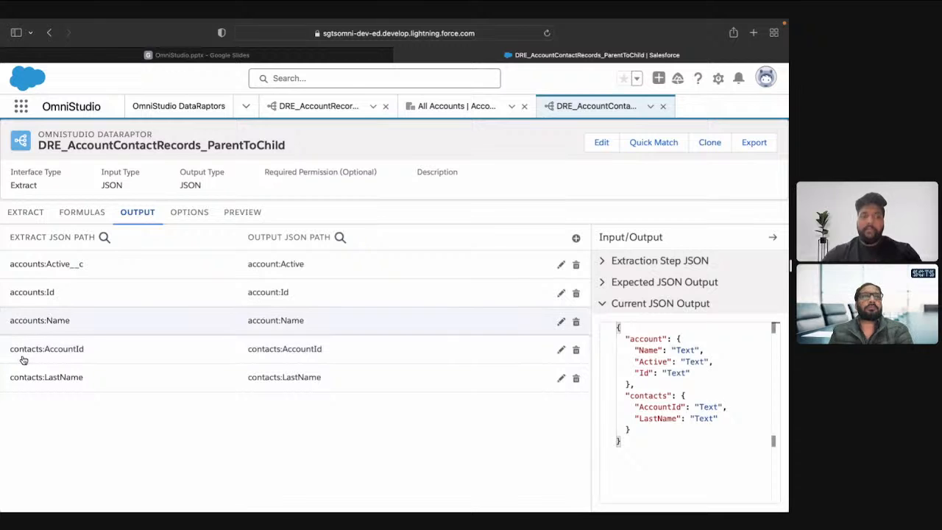
click(267, 361)
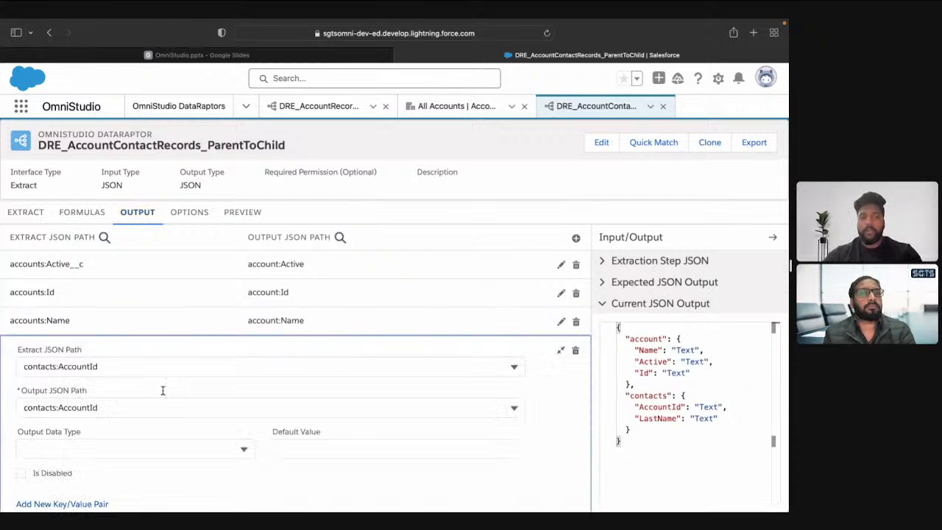
click(46, 409)
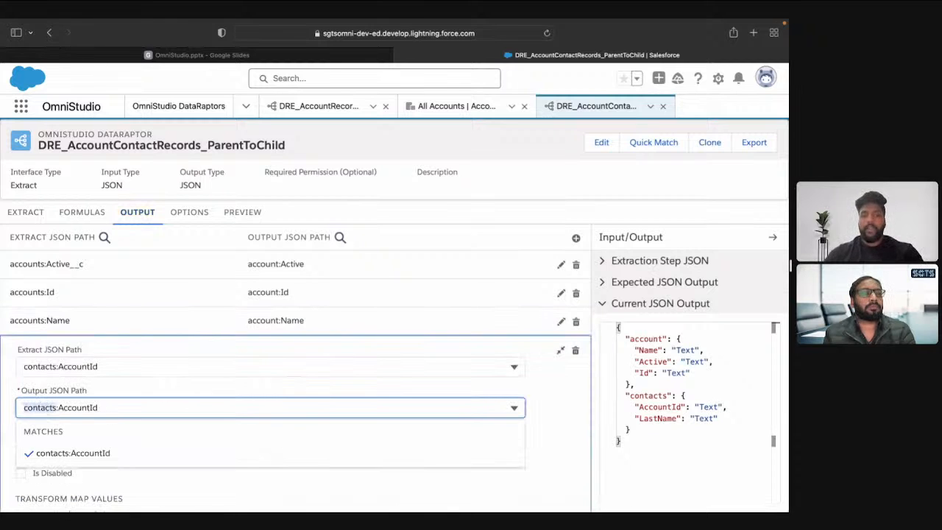
text(accou)
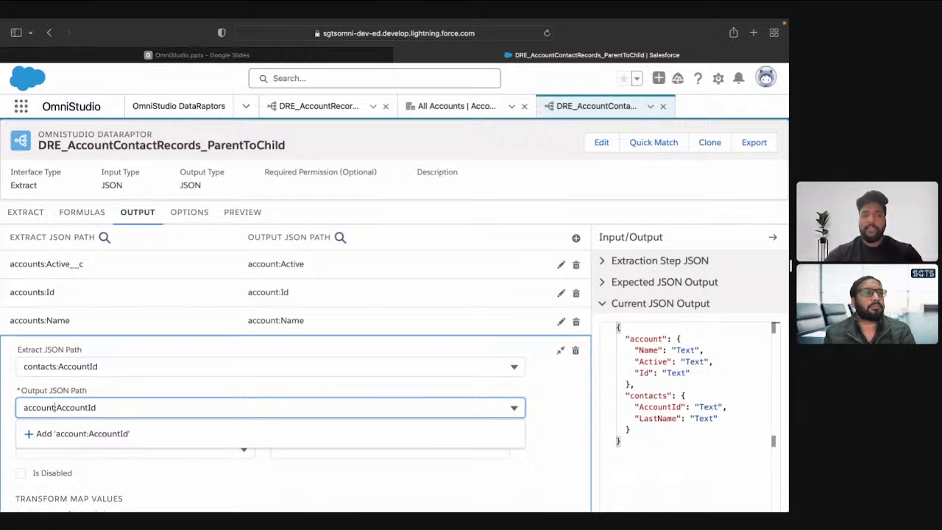
text(:)
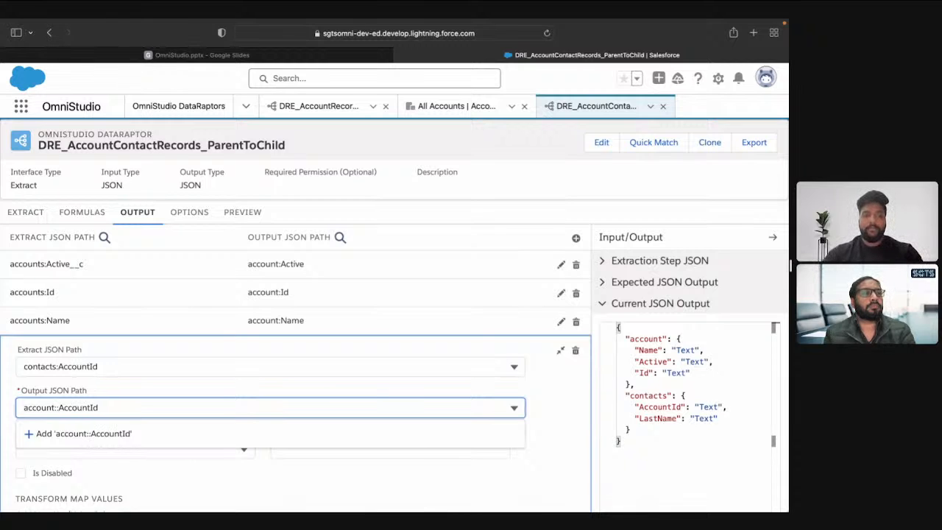
key(BackSpace)
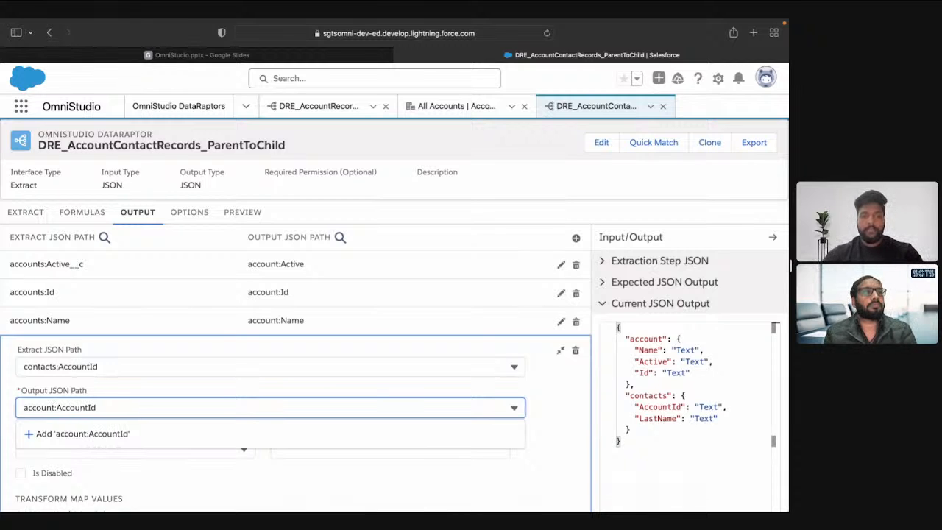
click(91, 442)
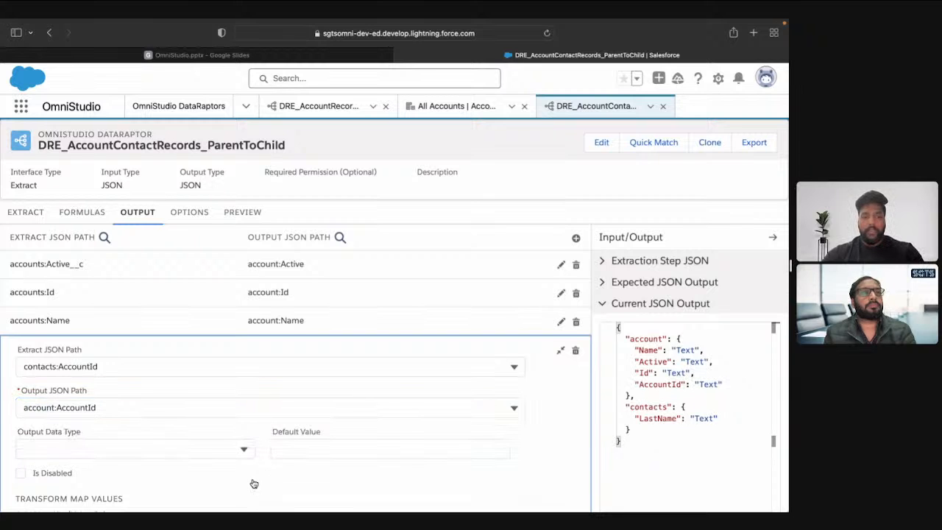
Change the output JSON path of the contacts:LastName mapping to account:LastName
scroll(242, 505, down, 1)
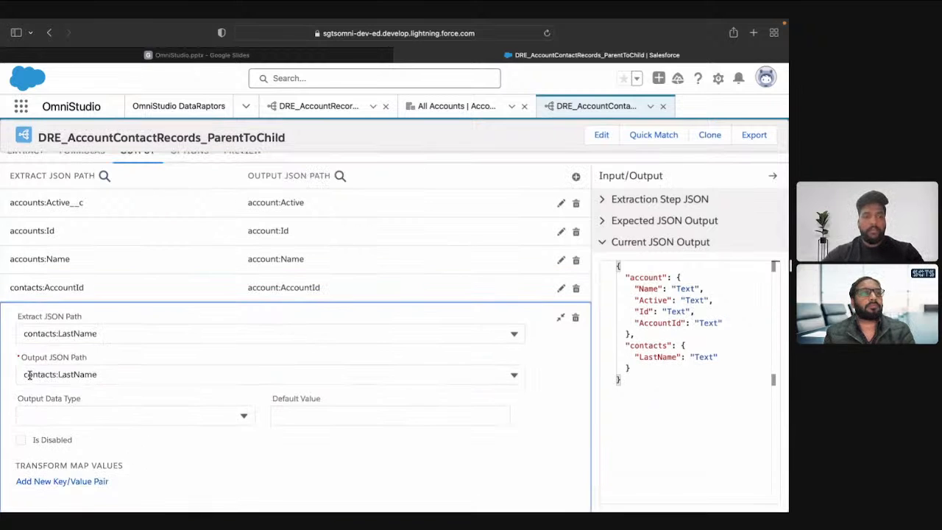
double_click(29, 375)
text(account)
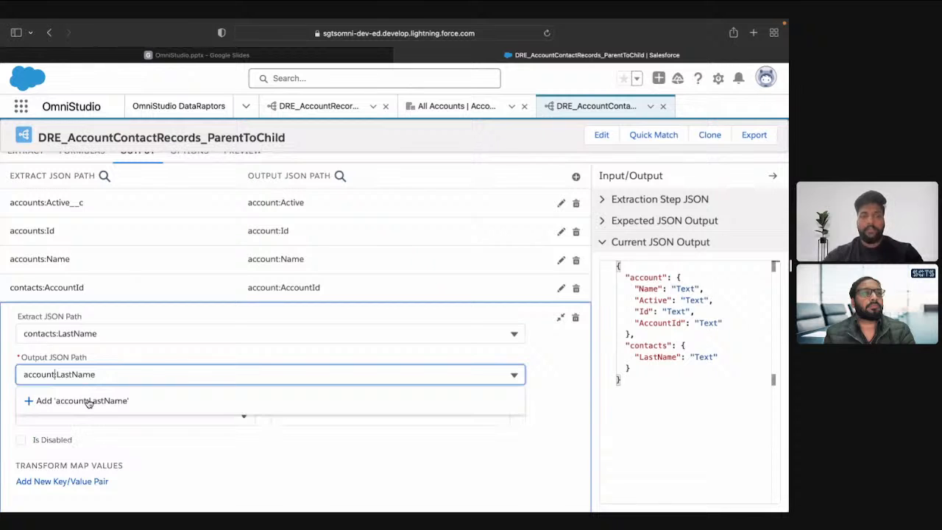
key(Return)
click(559, 325)
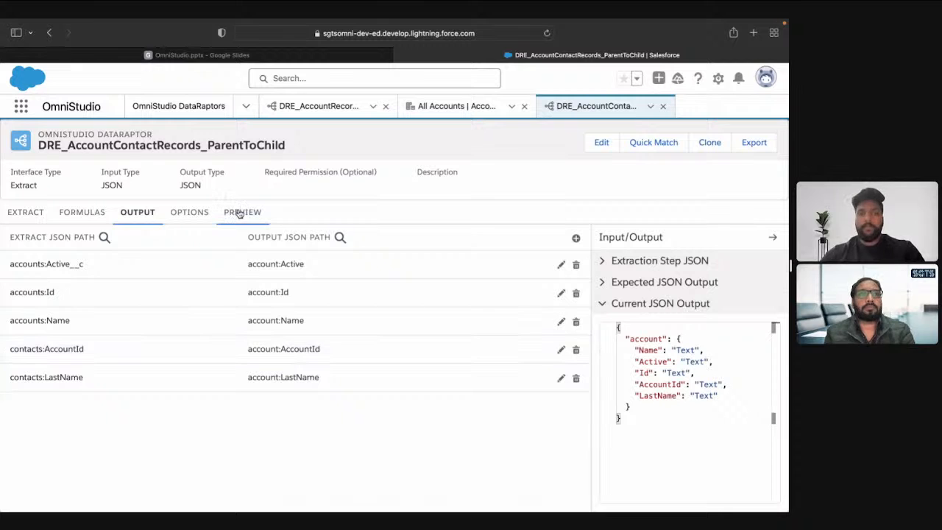
Execute the DataRaptor preview with both contact fields mapped under the account node
click(165, 494)
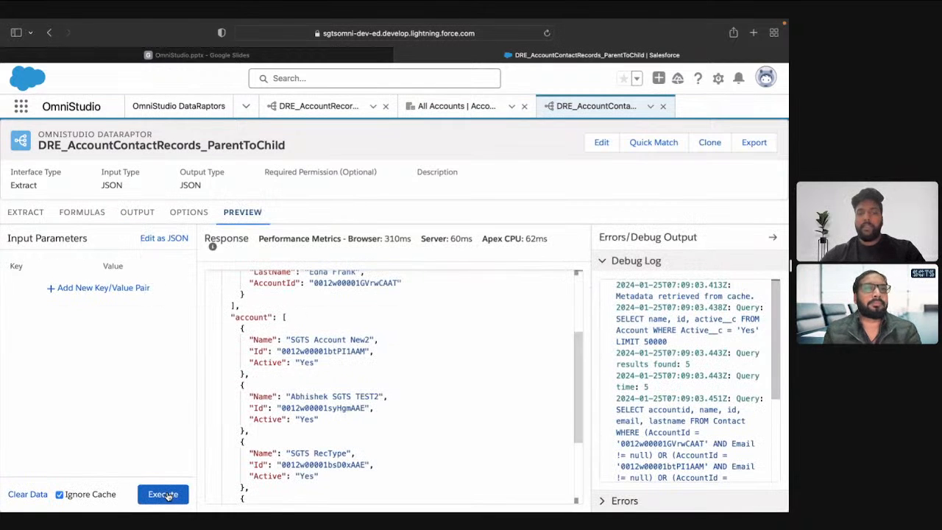
click(164, 494)
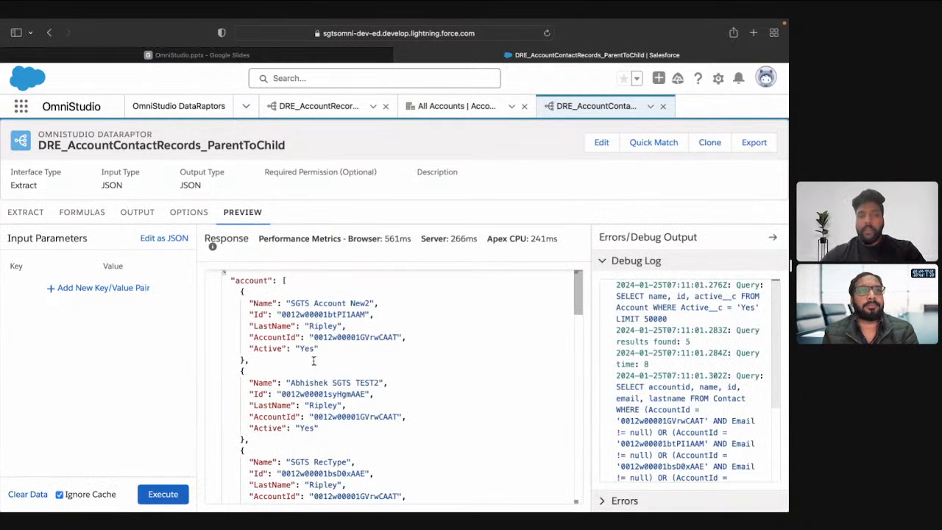
scroll(313, 360, up, 1)
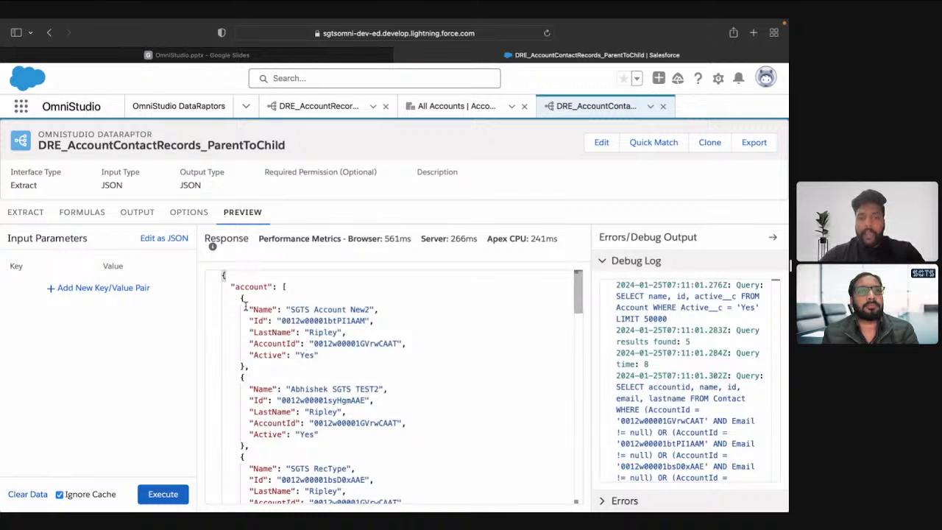
Examine how each contact's LastName and AccountId are combined with the account entries in the preview response
drag(246, 306, 342, 352)
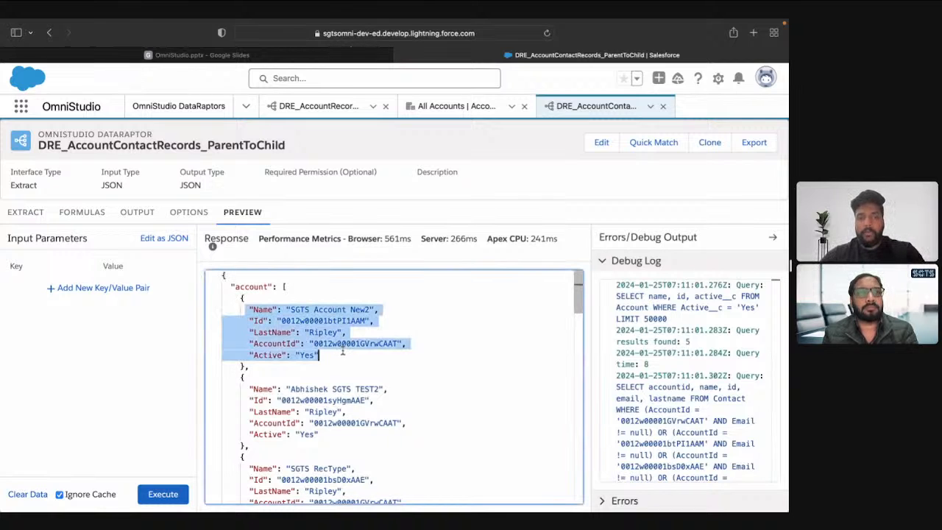
scroll(343, 352, down, 2)
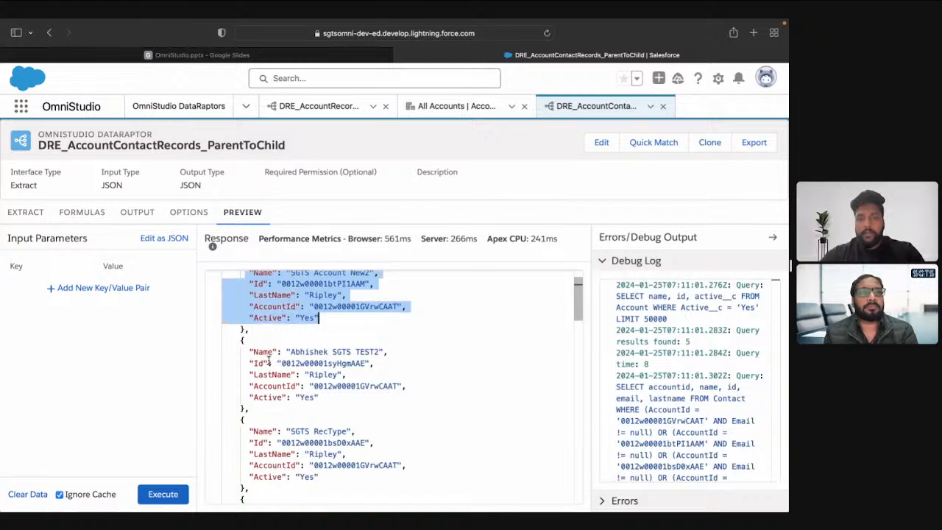
drag(240, 353, 315, 398)
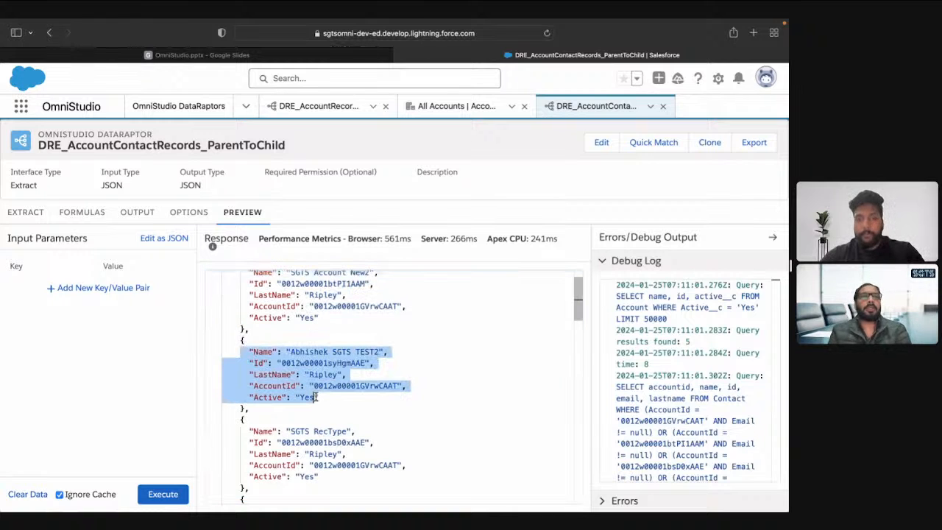
scroll(316, 398, down, 5)
scroll(316, 398, down, 2)
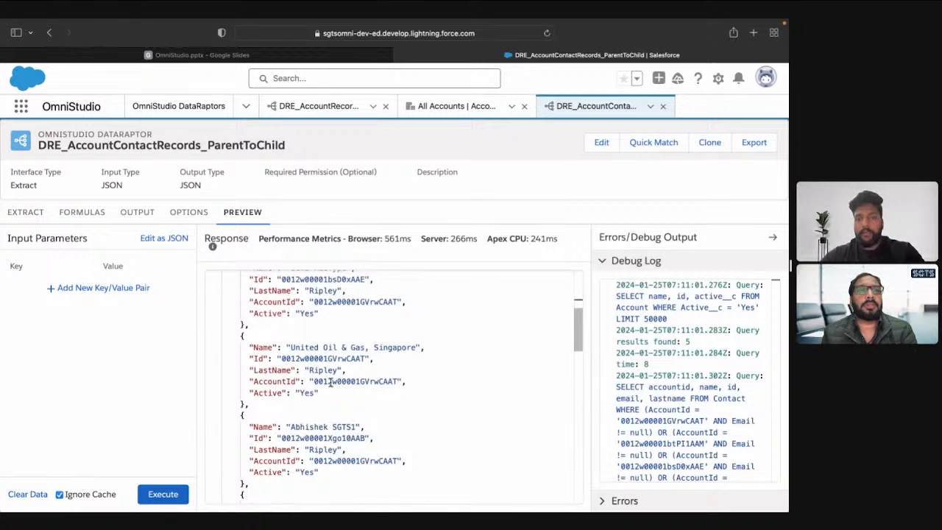
scroll(330, 383, down, 3)
scroll(330, 382, down, 1)
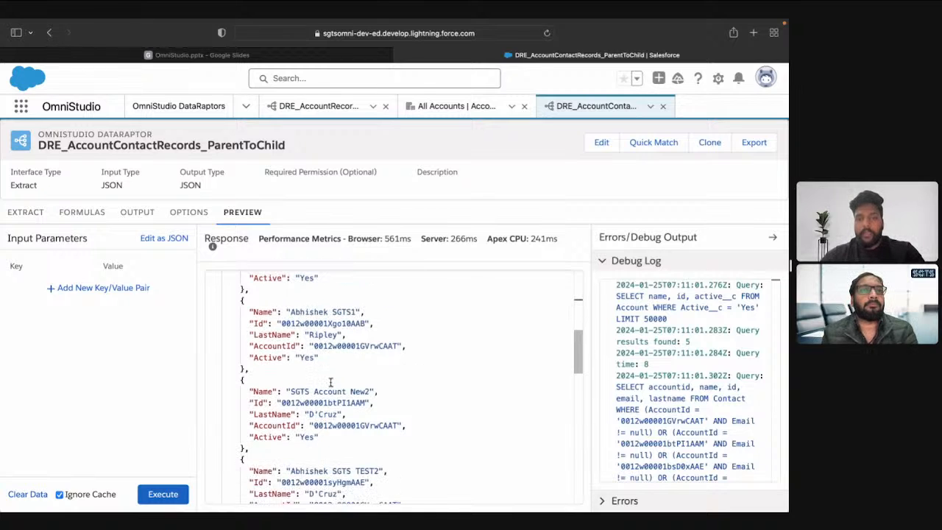
scroll(331, 382, up, 5)
scroll(330, 382, down, 1)
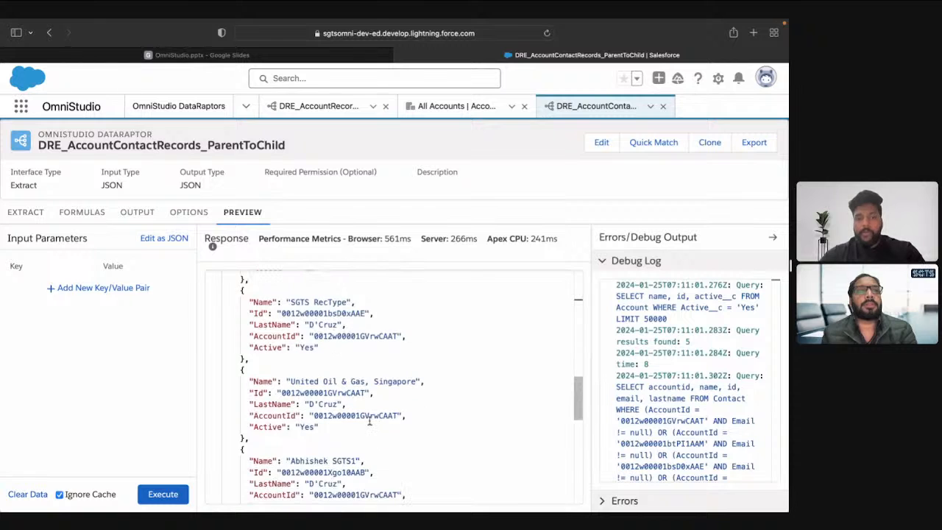
Copy the whole preview response into the JSON editor at jsonblob.com, replacing the sample, and expand the account array
key(super+a)
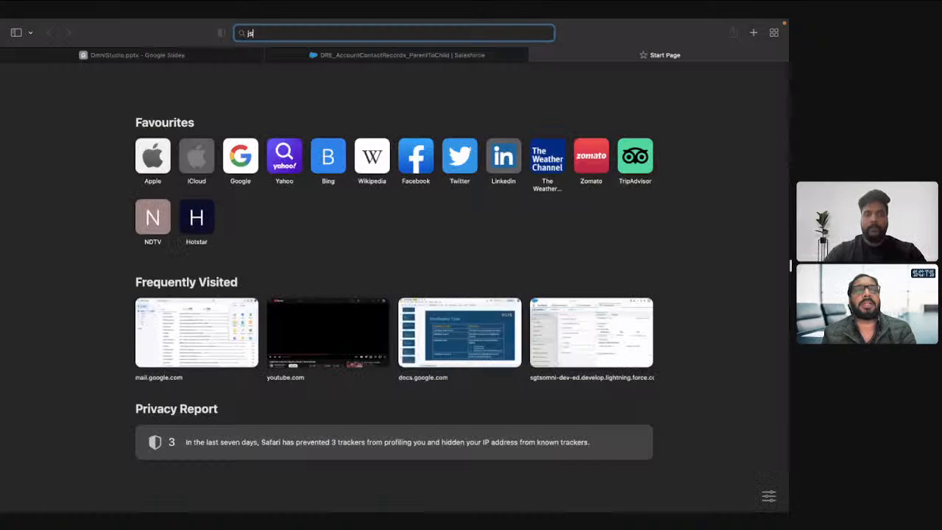
key(super+t)
text(js)
key(Return)
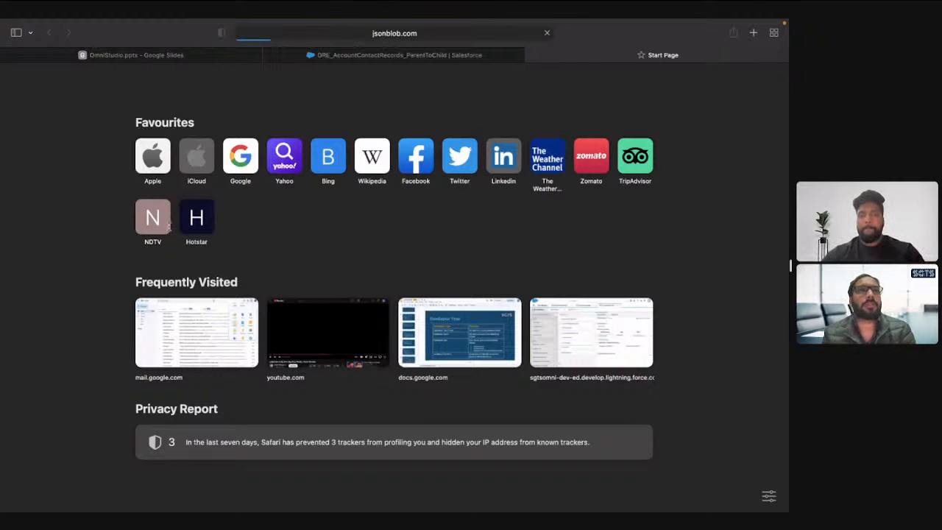
key(super+a)
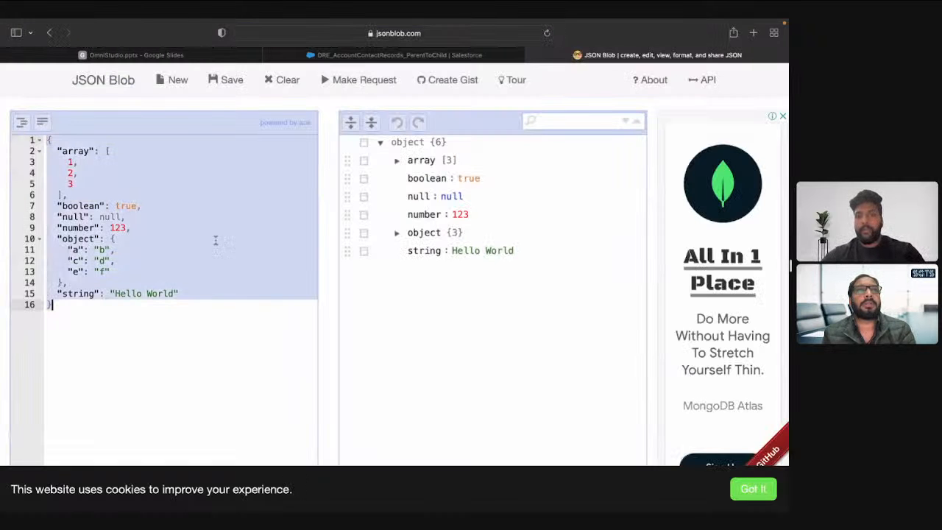
key(super+v)
click(398, 160)
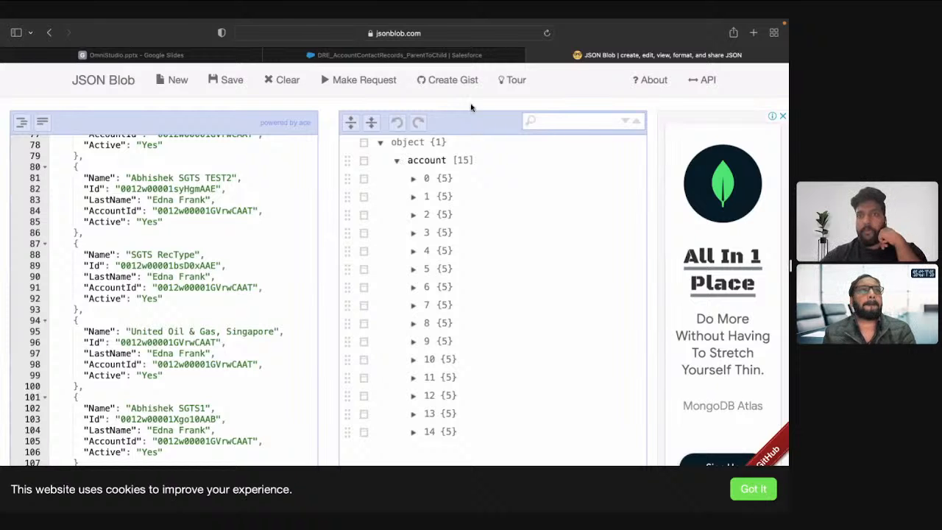
Return to the DataRaptor preview and compare the account and contact query result counts in the debug log
click(482, 53)
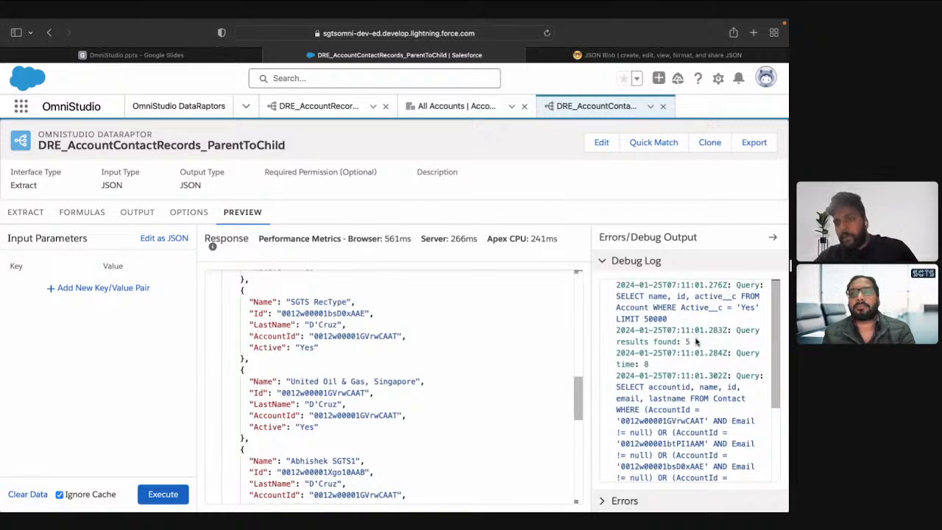
drag(695, 341, 608, 332)
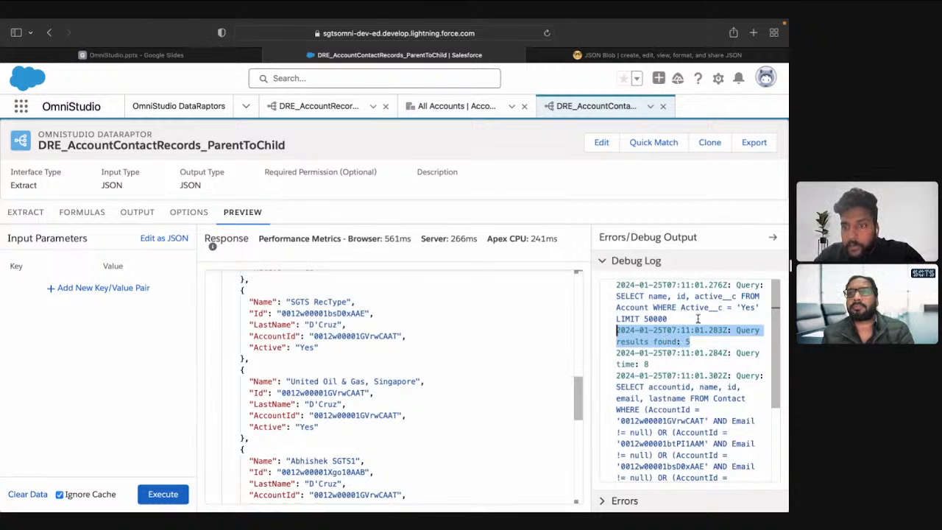
scroll(694, 426, down, 3)
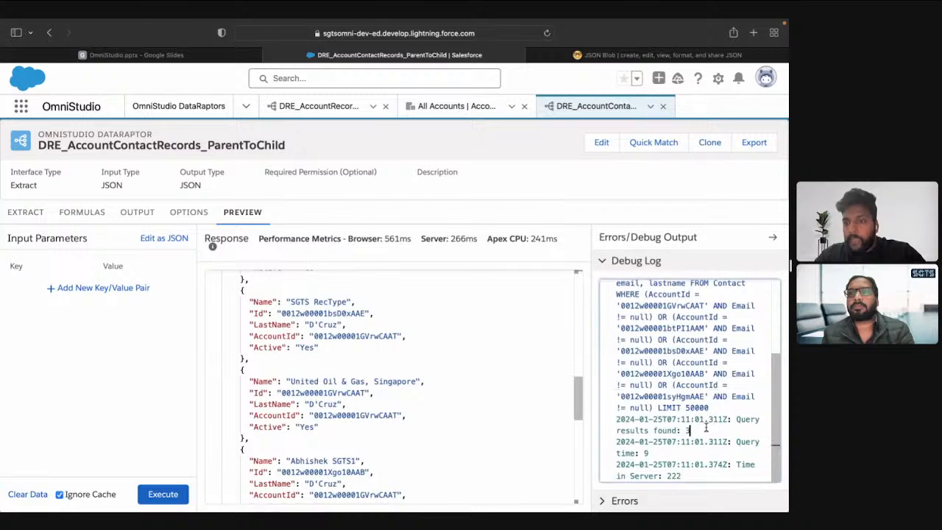
triple_click(610, 422)
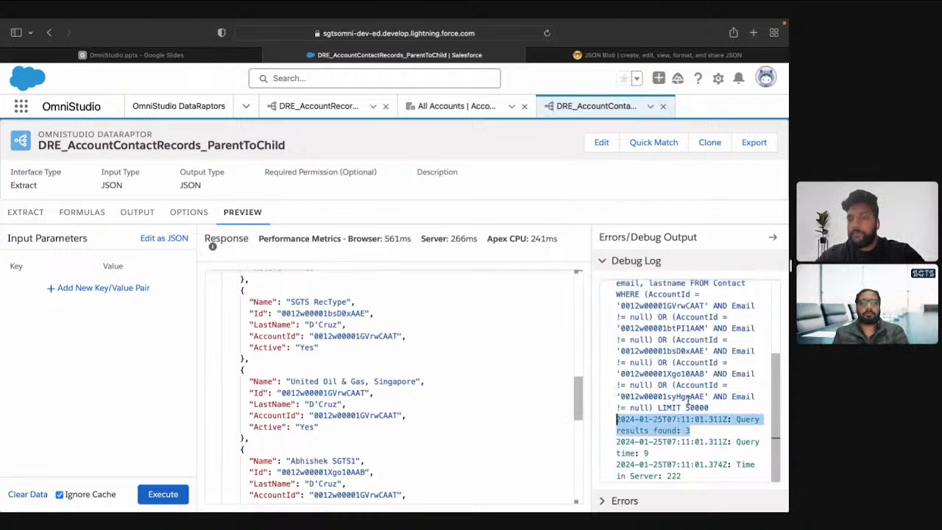
scroll(688, 401, up, 3)
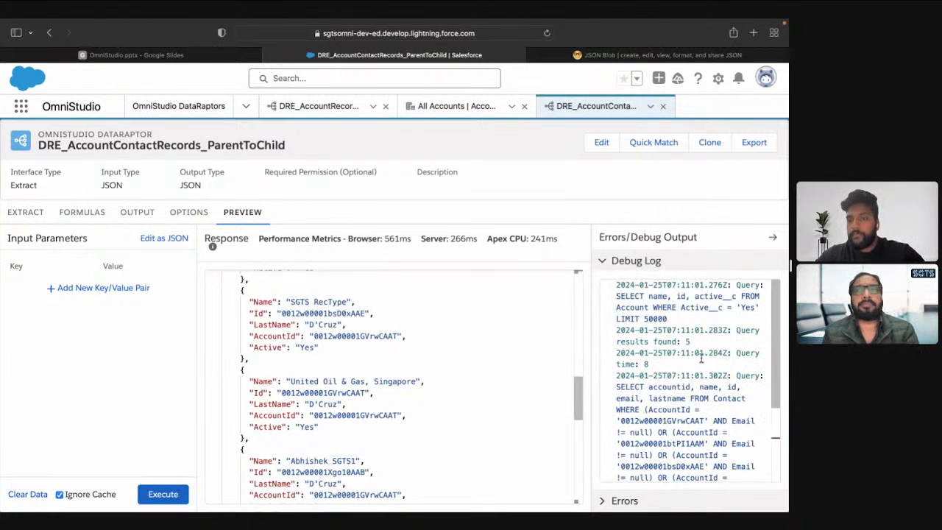
triple_click(613, 355)
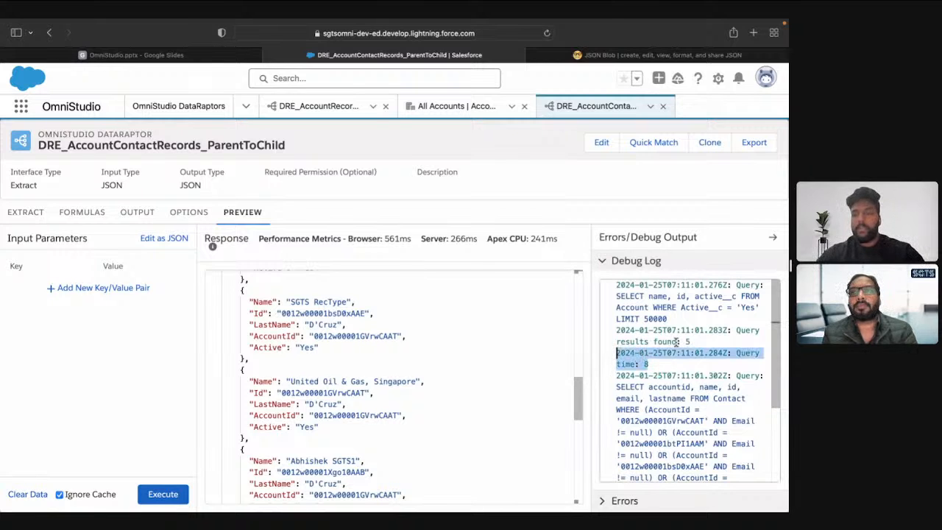
triple_click(617, 331)
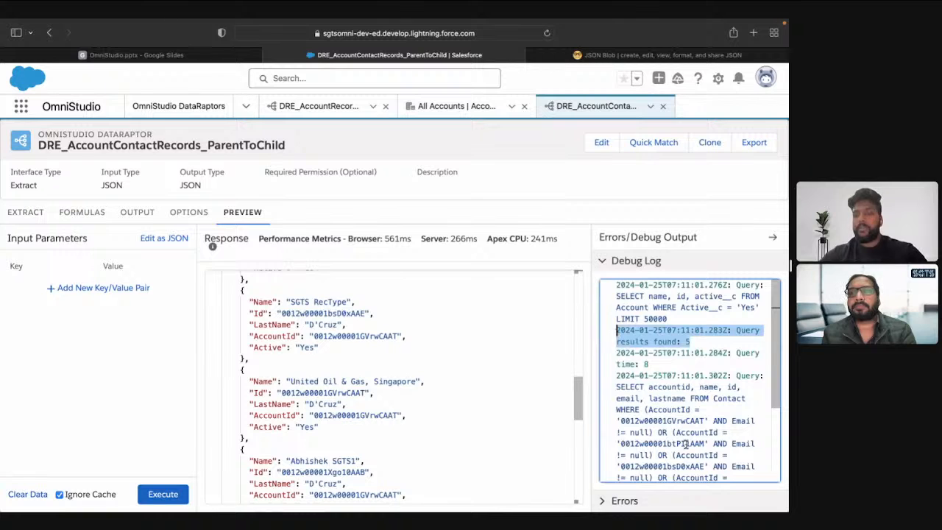
scroll(694, 446, down, 3)
triple_click(596, 421)
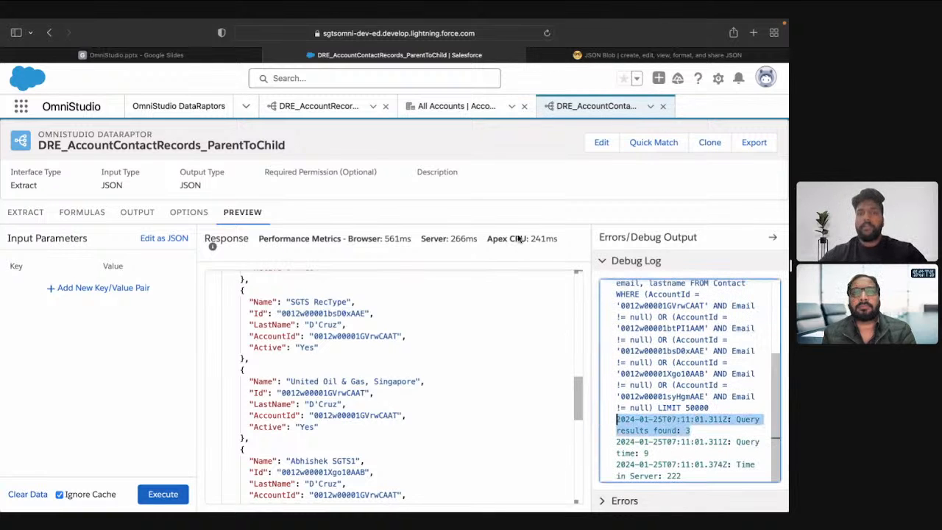
In JSON Blob, examine which contact LastName and AccountId are attached to each account entry, including United Oil & Gas, Singapore
key(ctrl+Tab)
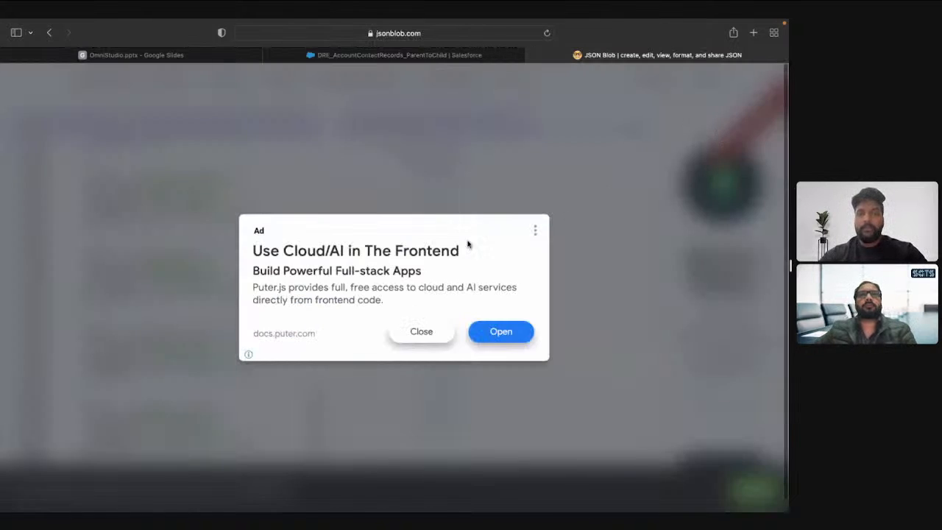
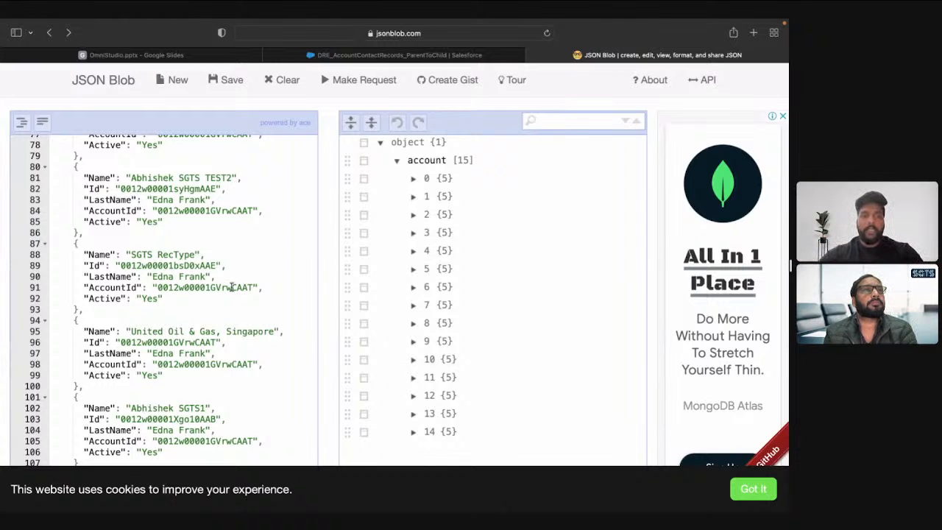
drag(131, 332, 270, 331)
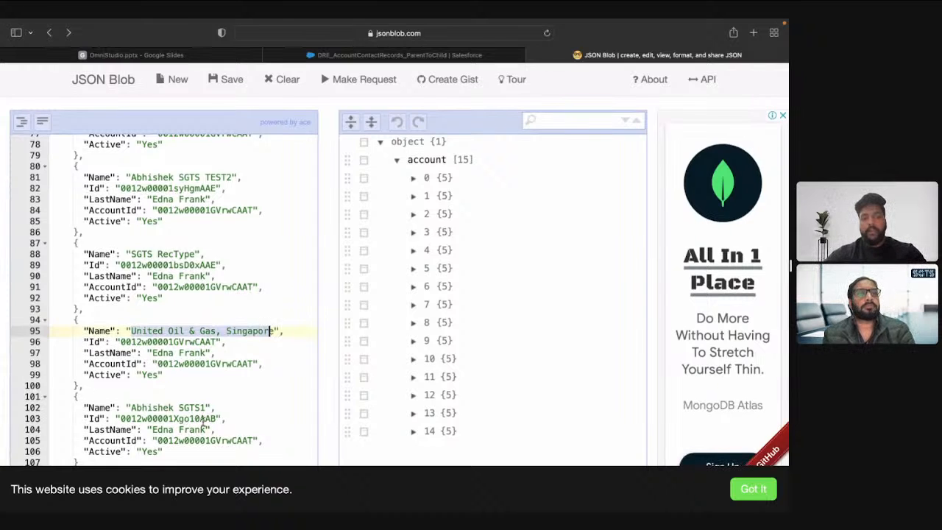
scroll(202, 419, down, 1)
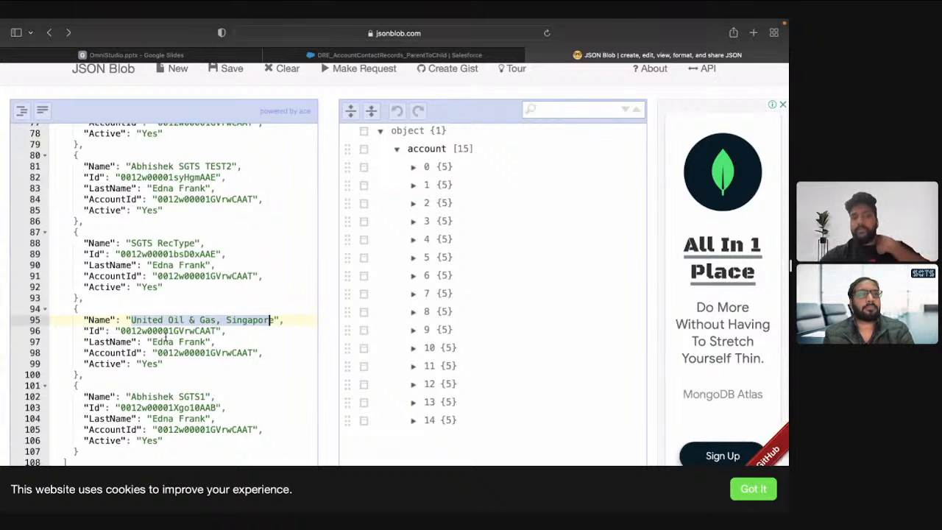
click(152, 341)
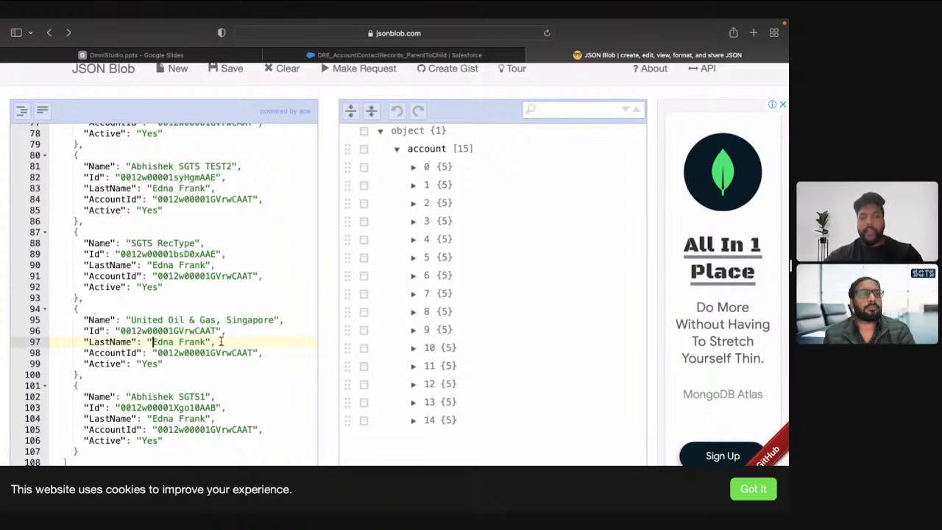
shift+click(221, 342)
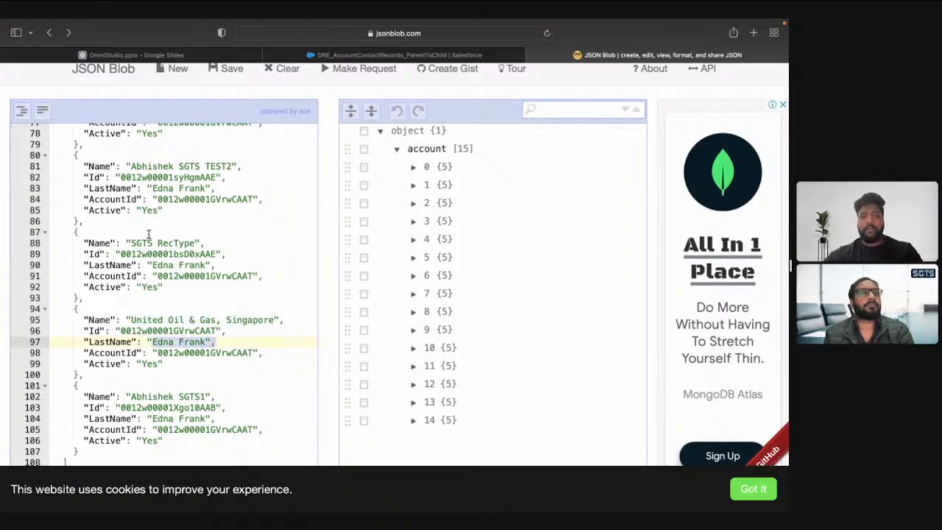
scroll(143, 165, up, 2)
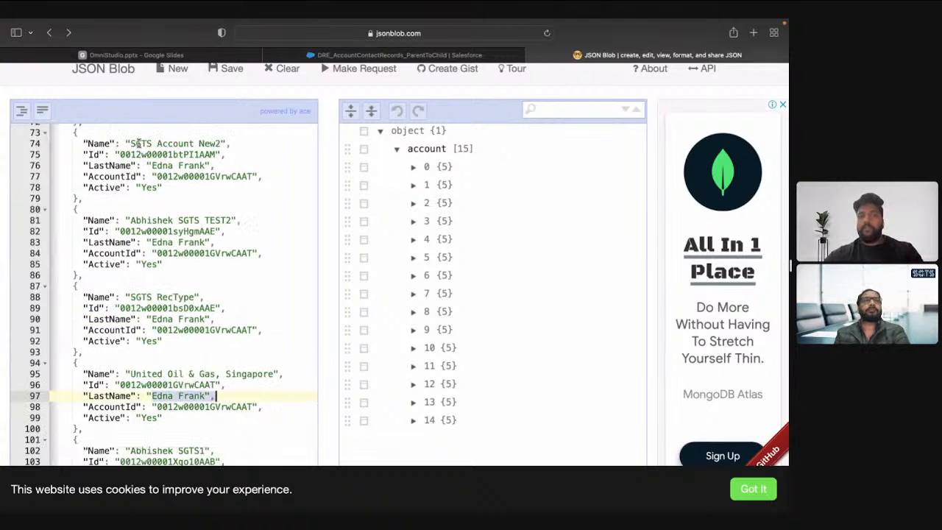
drag(138, 143, 162, 155)
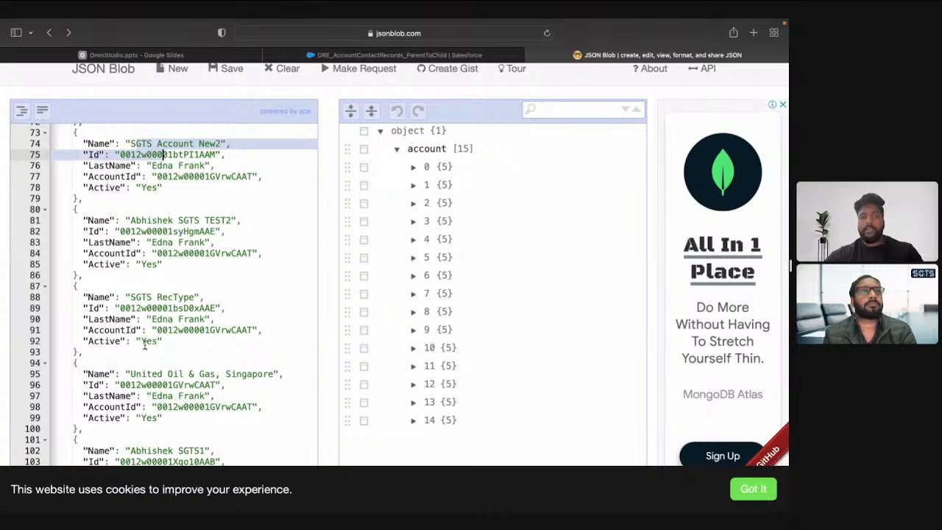
scroll(190, 382, down, 2)
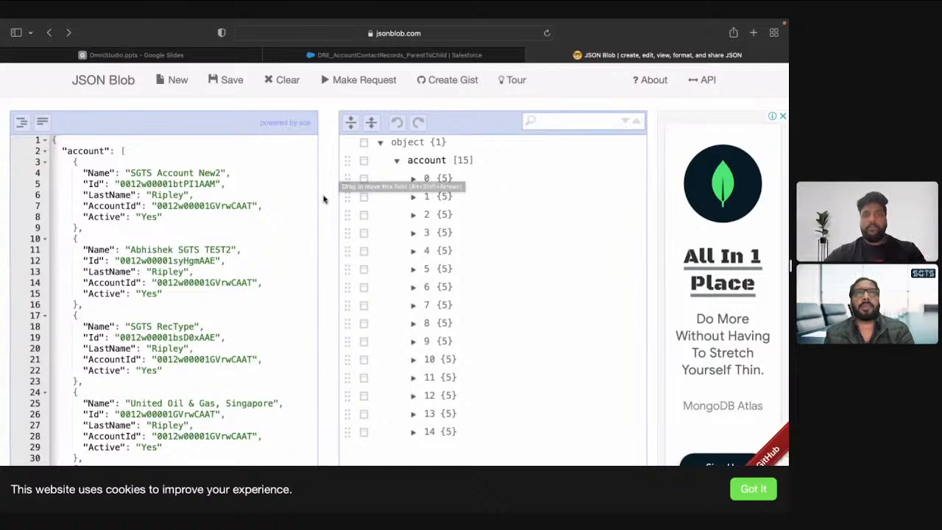
Back in the DataRaptor's extract steps, set the Contact step's output path to accounts:contacts
key(ctrl+shift+Tab)
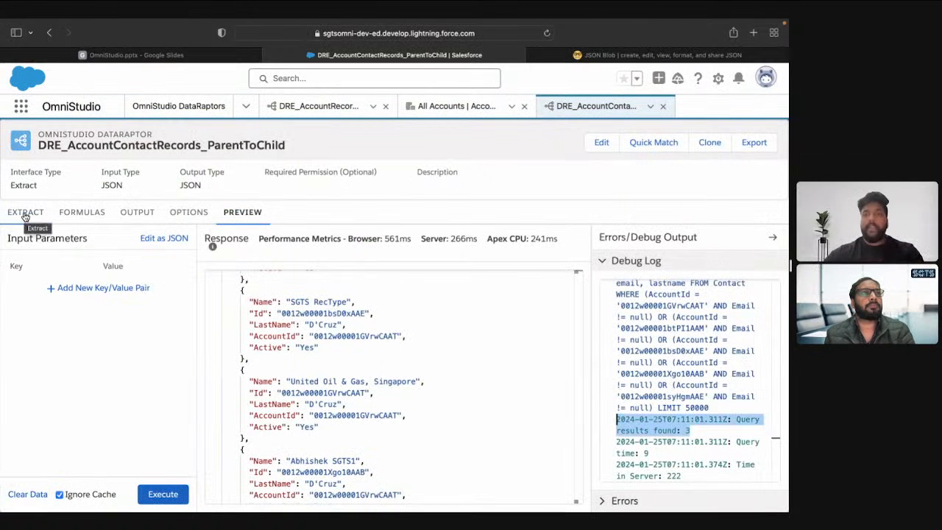
click(25, 213)
click(78, 383)
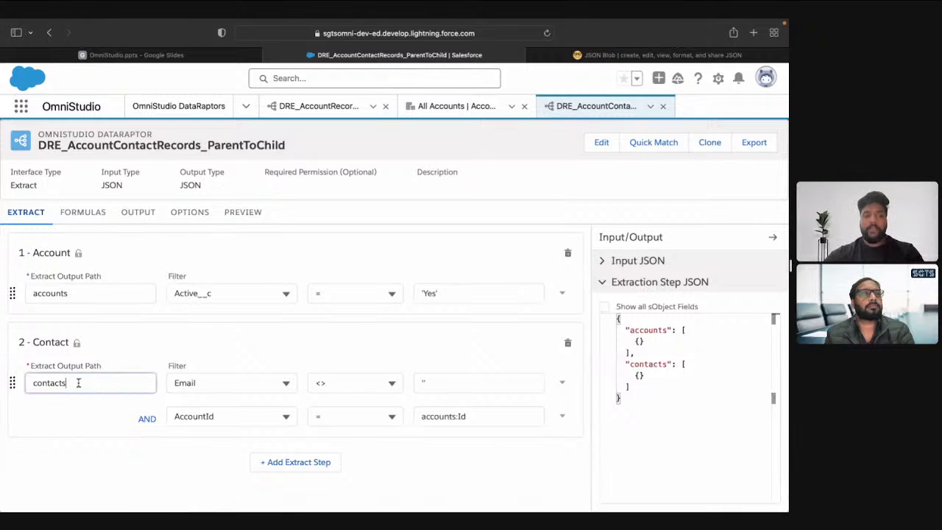
key(super+Left)
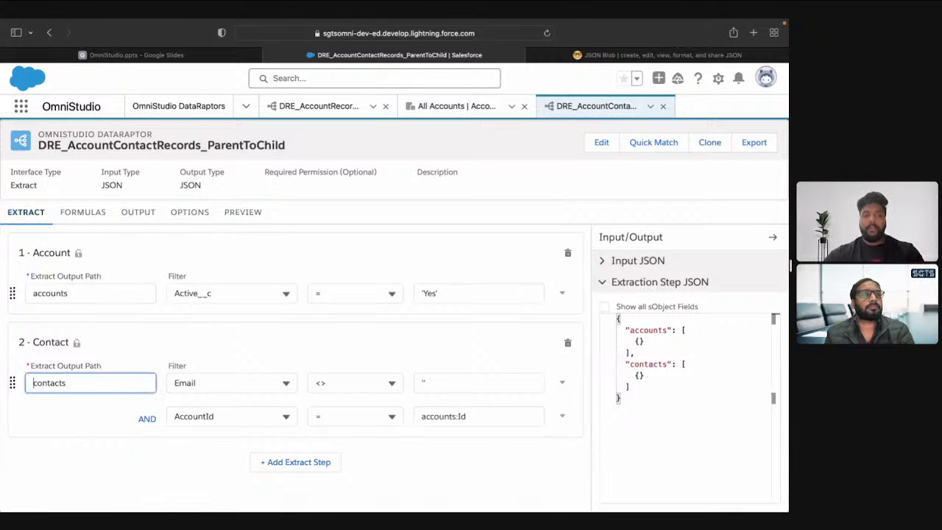
double_click(84, 296)
key(ctrl+c)
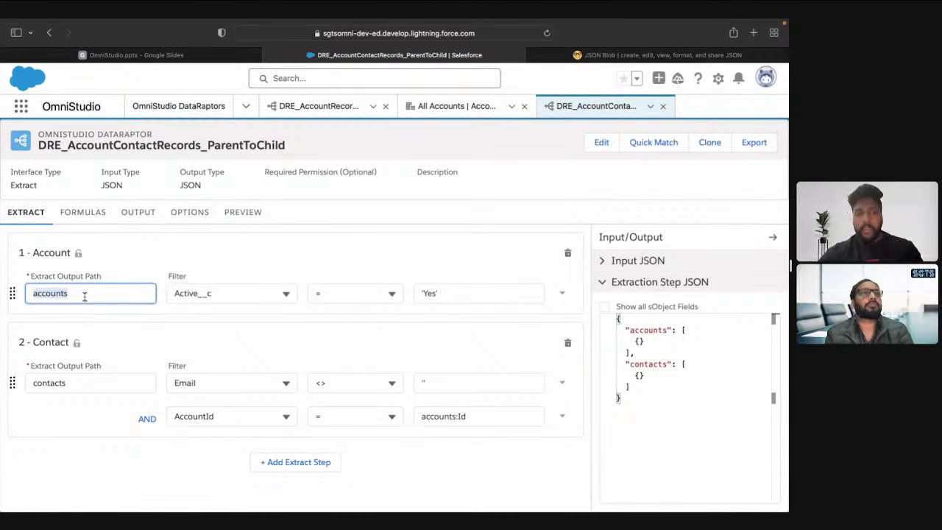
click(84, 383)
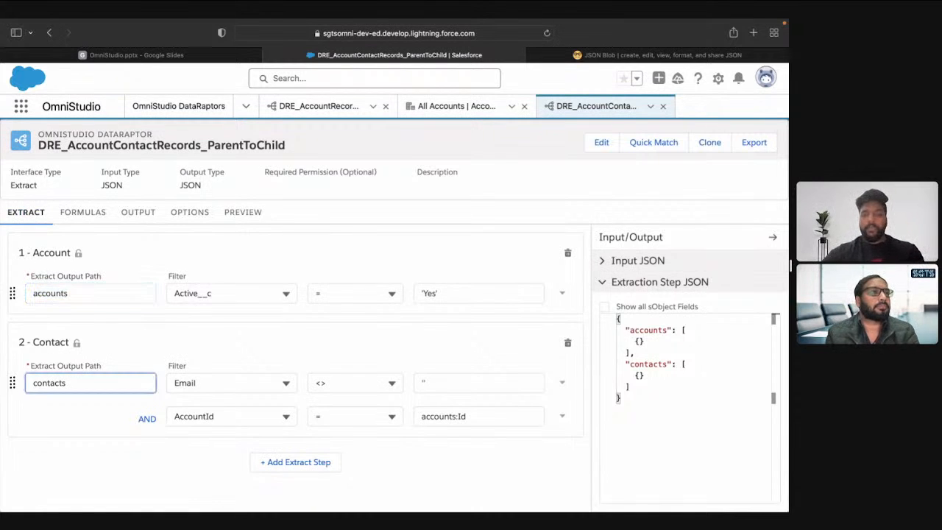
key(ctrl+v)
text(:)
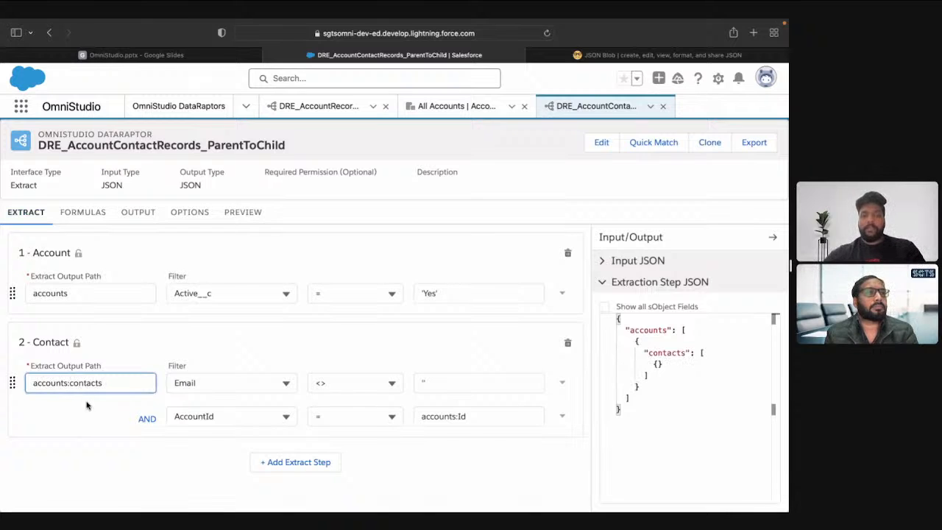
click(86, 405)
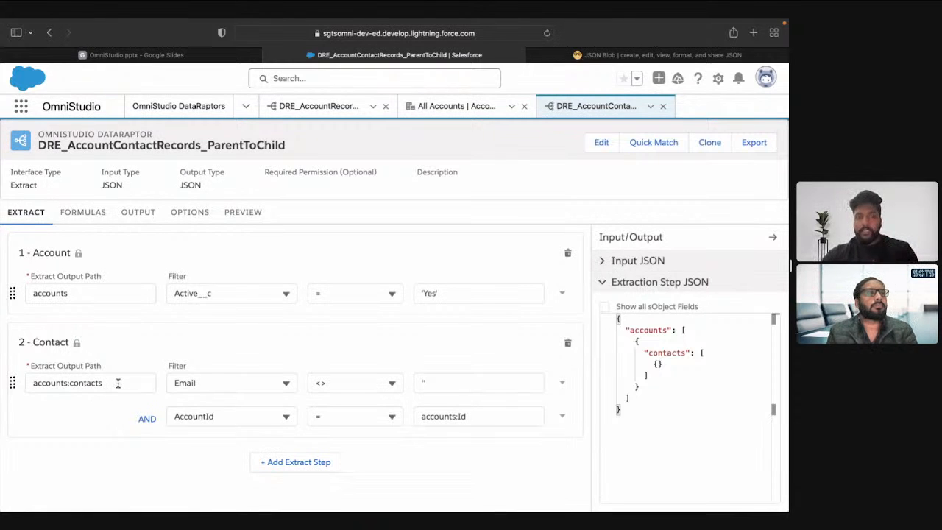
double_click(117, 383)
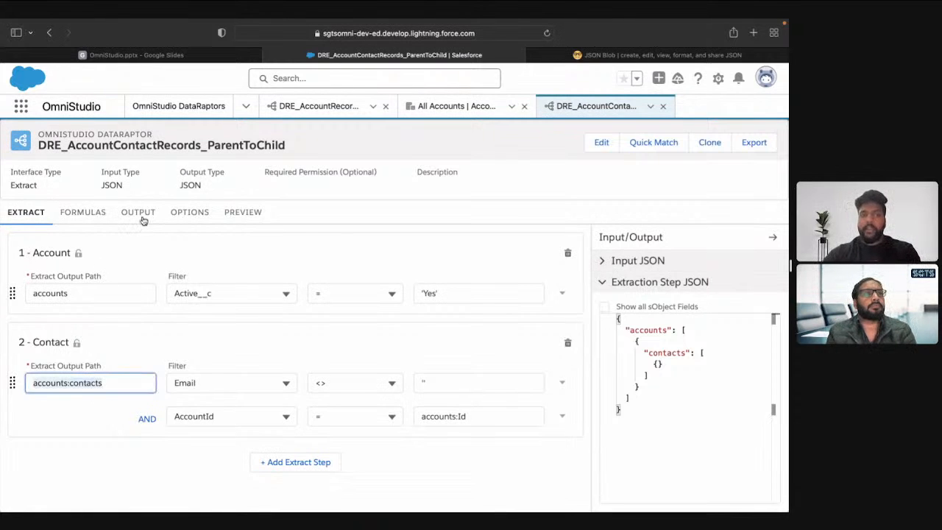
In the output mappings, set the extract JSON path of the account:AccountId mapping to accounts:contacts:AccountId
click(142, 219)
click(120, 351)
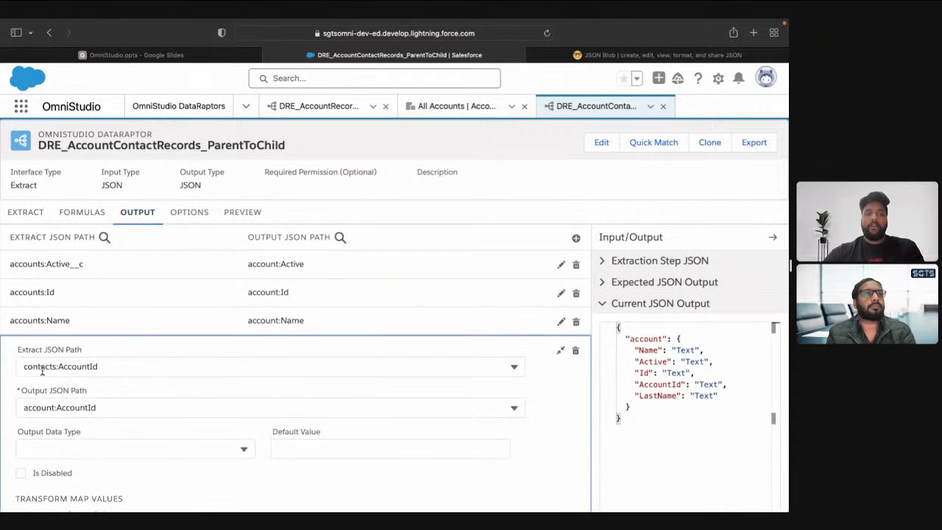
scroll(42, 372, down, 2)
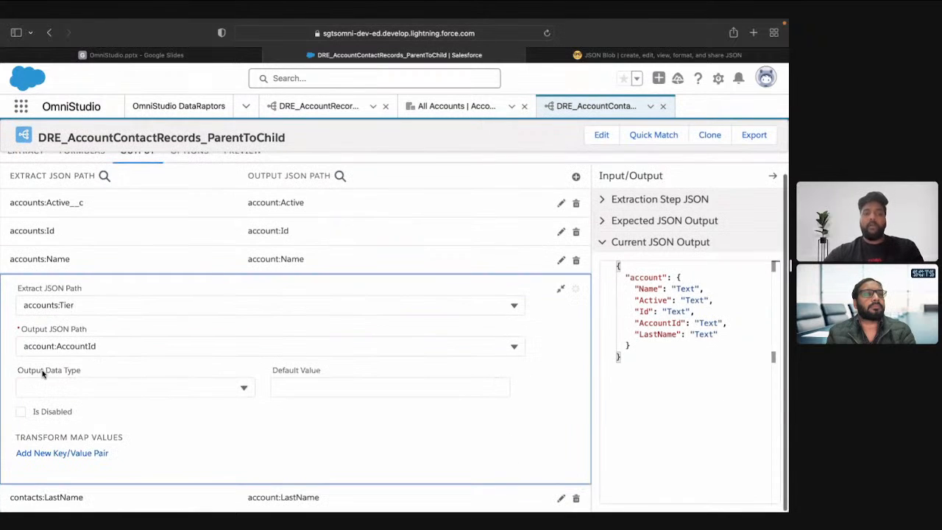
click(83, 302)
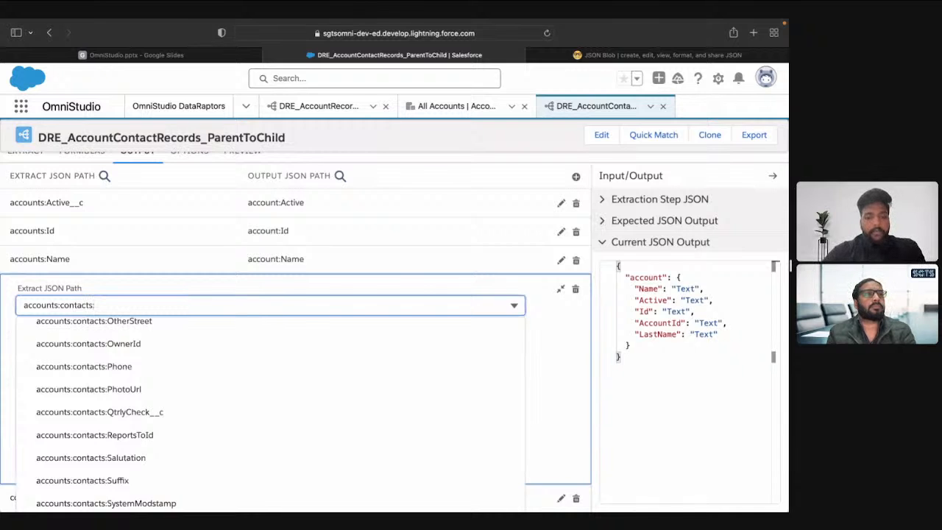
text(Acc)
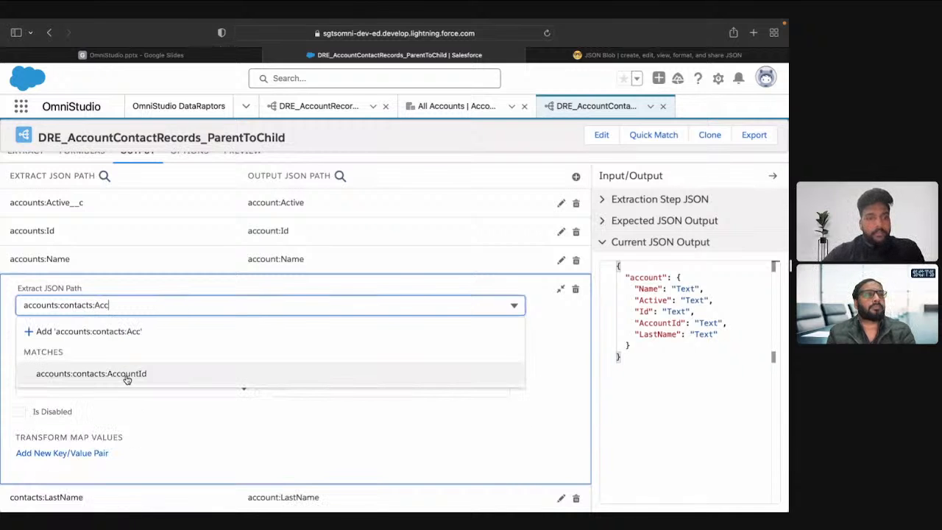
click(112, 373)
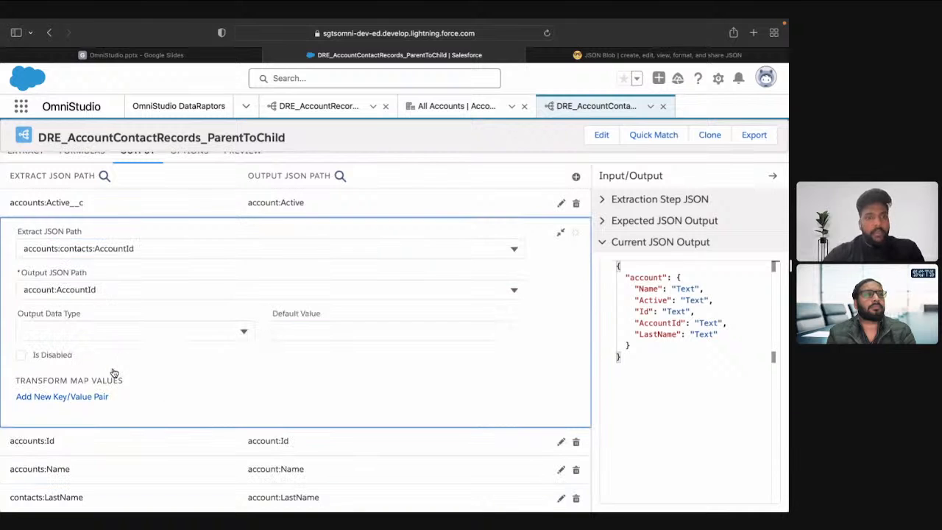
click(561, 234)
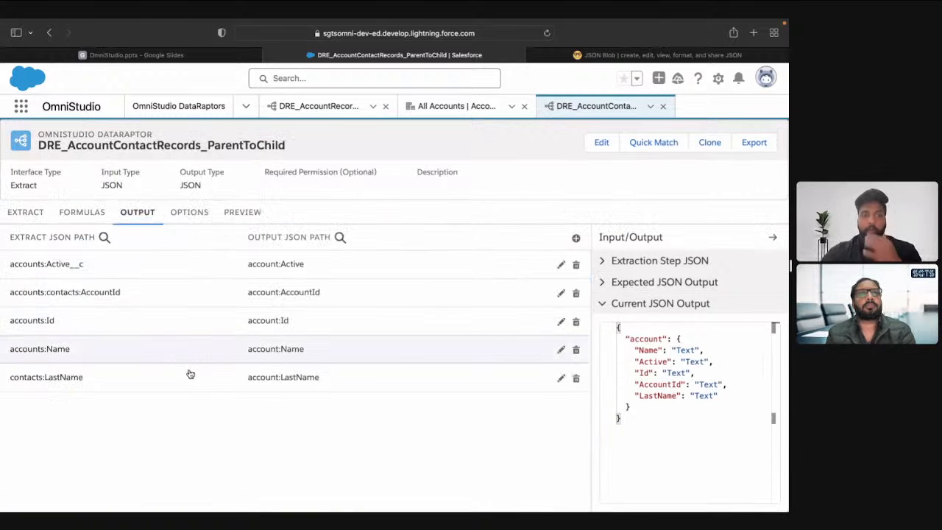
Set the extract JSON path of the account:LastName output mapping to accounts:contacts:LastName
click(27, 212)
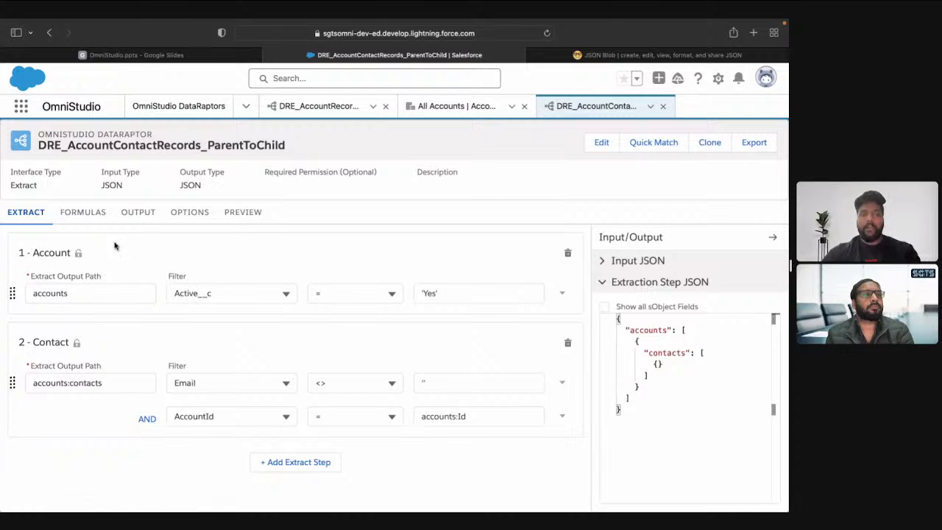
click(140, 213)
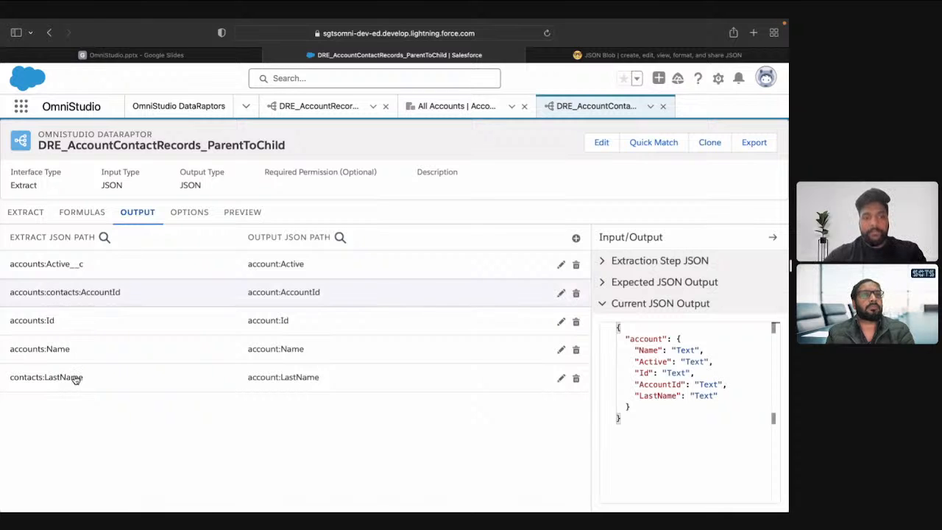
click(42, 393)
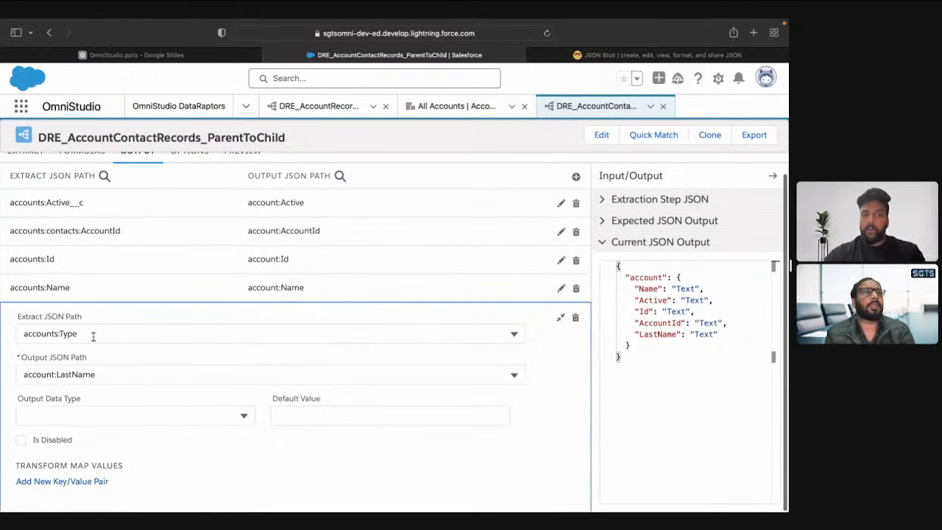
click(93, 335)
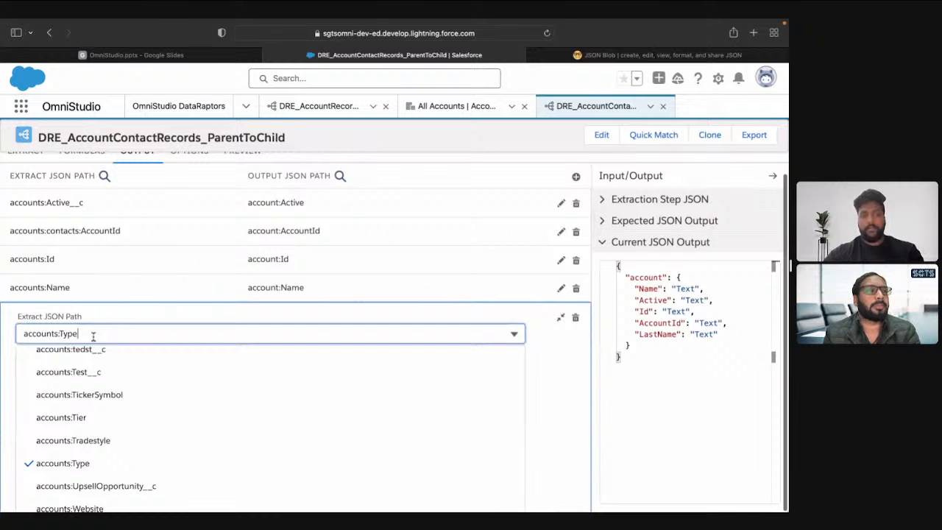
key(BackSpace)
key(BackSpace)
key(BackSpace)
key(BackSpace)
text(contacts:)
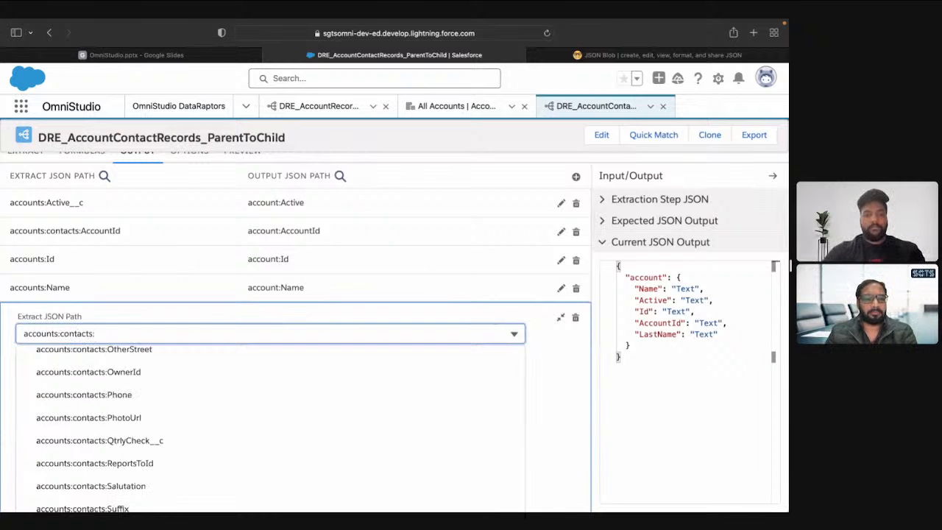
text(LastN)
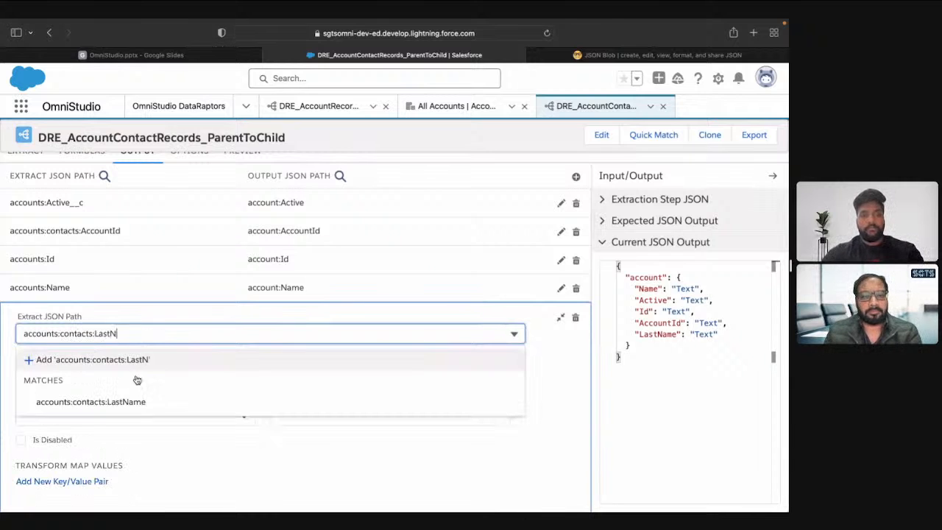
text(ame)
click(135, 380)
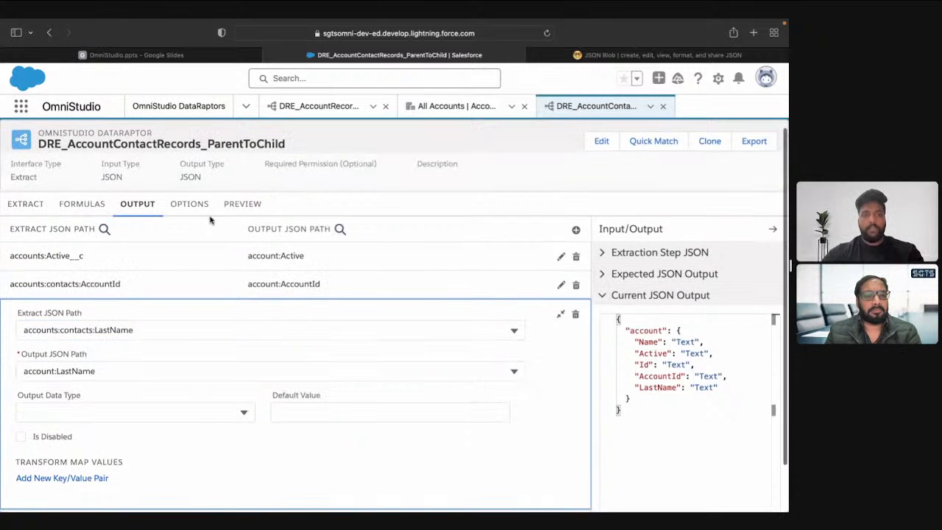
Execute the DataRaptor preview and replace the text in JSON Blob with its full JSON response
click(234, 215)
click(170, 494)
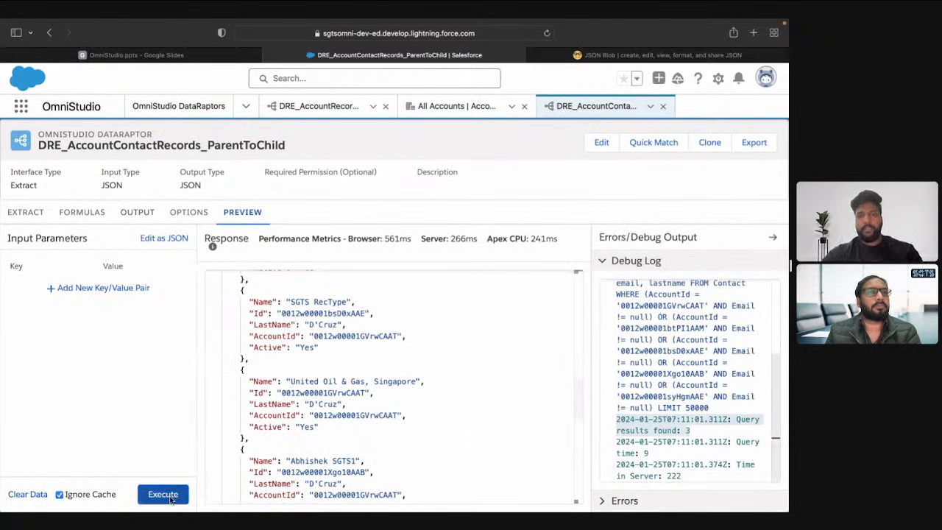
key(super+a)
key(super+c)
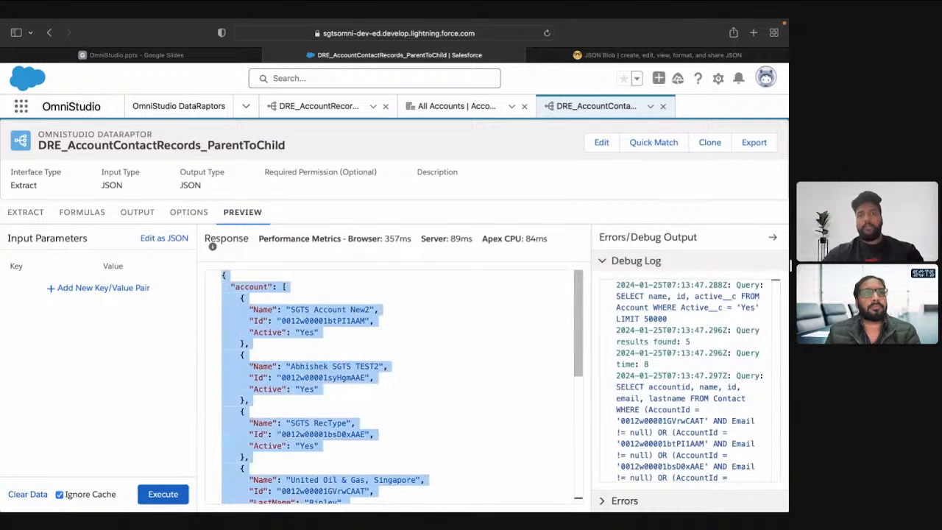
key(ctrl+Tab)
click(199, 250)
key(super+a)
key(super+v)
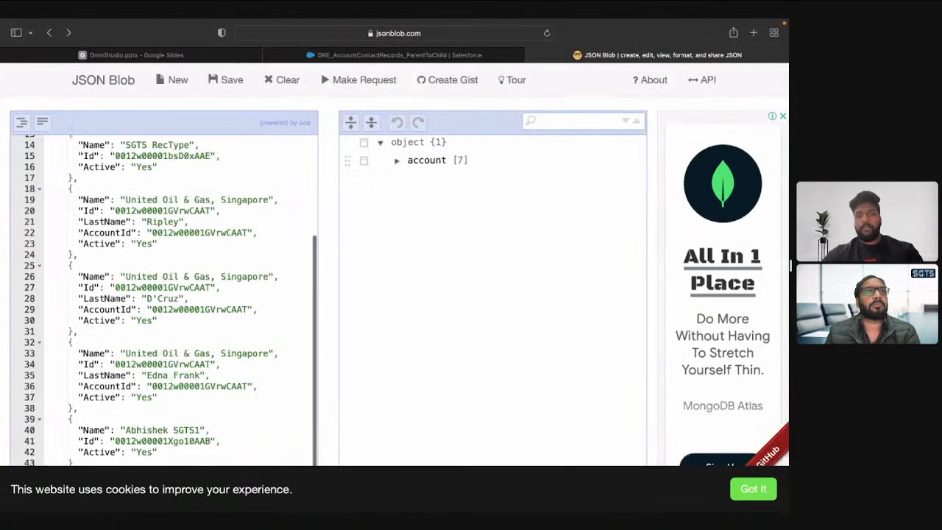
Expand the account array in JSON Blob's tree view and inspect entries 0 and 1
click(395, 164)
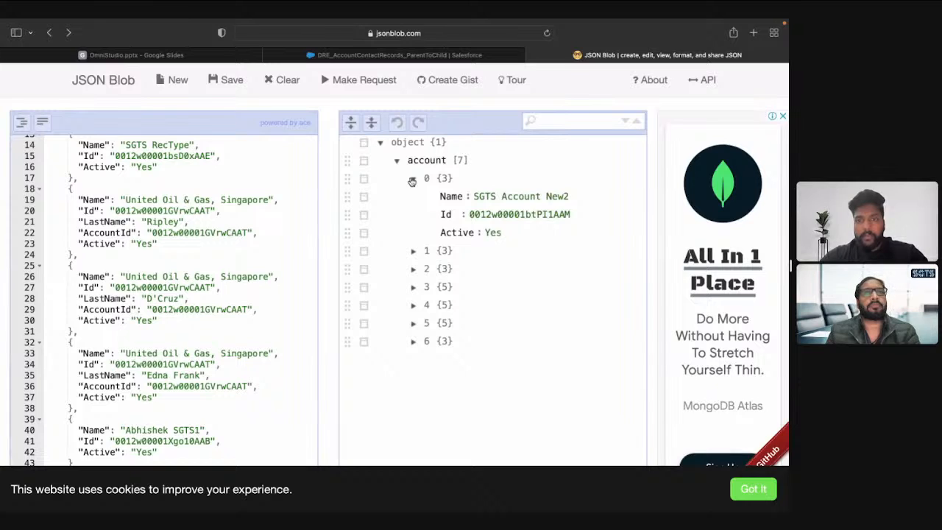
click(412, 180)
click(414, 197)
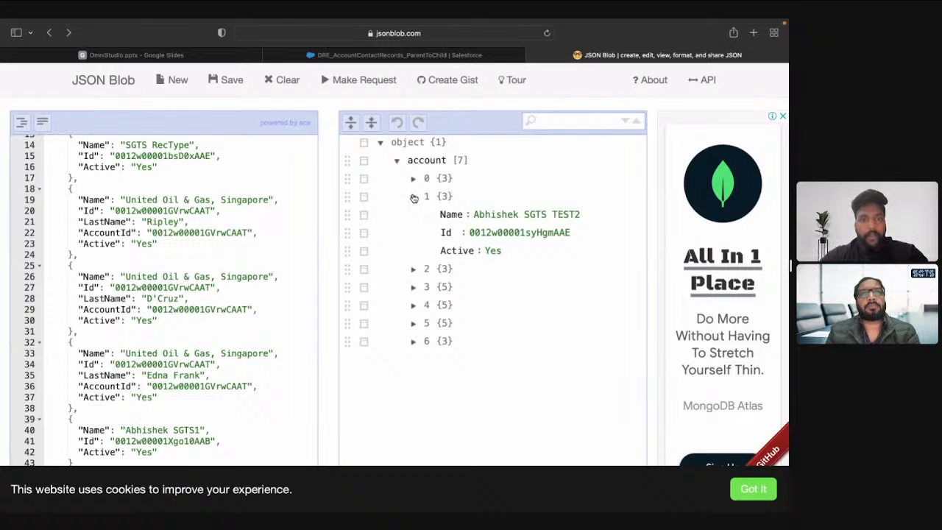
click(414, 197)
Examine in the JSON text which account entries carry a contact LastName and AccountId, from SGTS Account New2 to United Oil & Gas, Singapore
scroll(112, 303, up, 3)
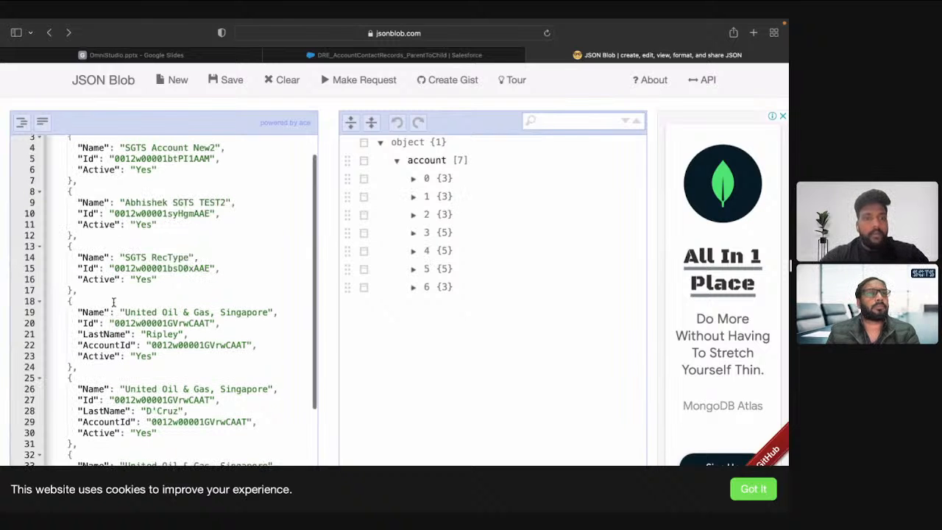
scroll(184, 154, up, 1)
click(162, 195)
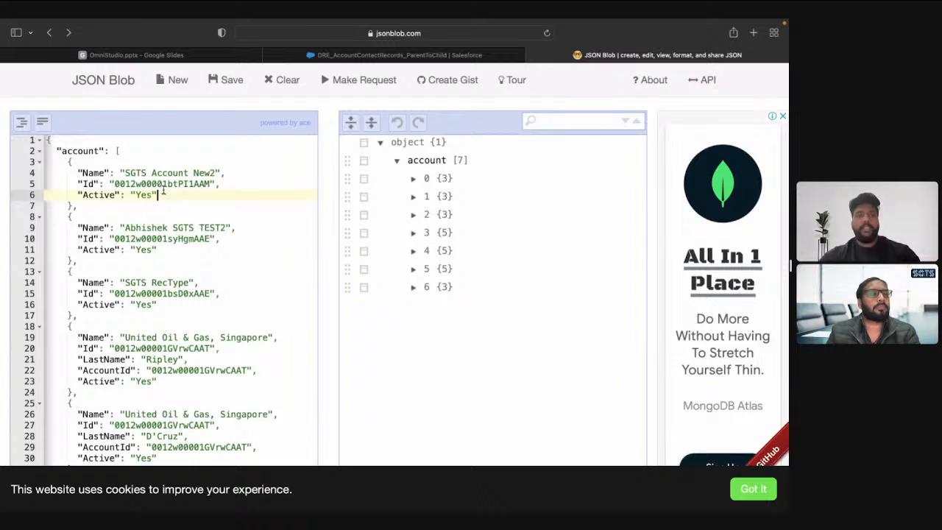
shift+click(119, 167)
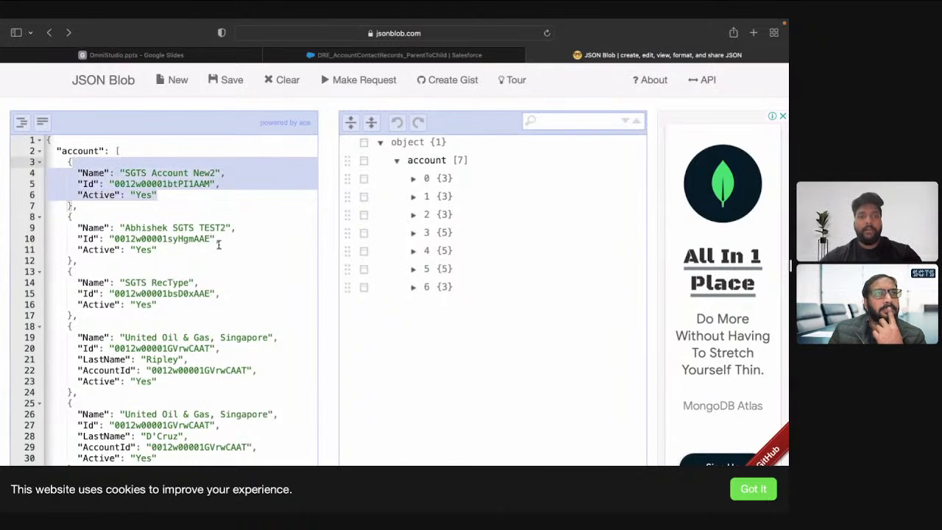
scroll(205, 217, down, 1)
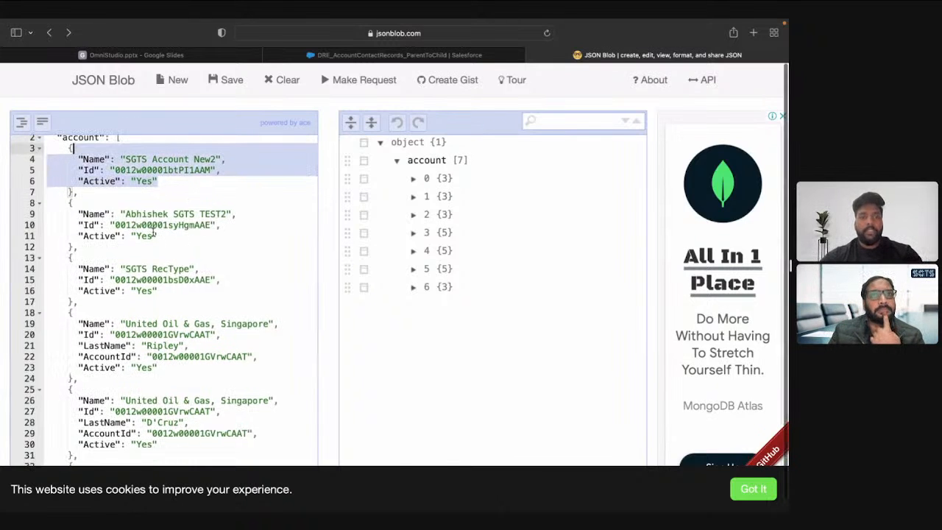
click(153, 233)
scroll(153, 233, down, 3)
scroll(195, 312, down, 1)
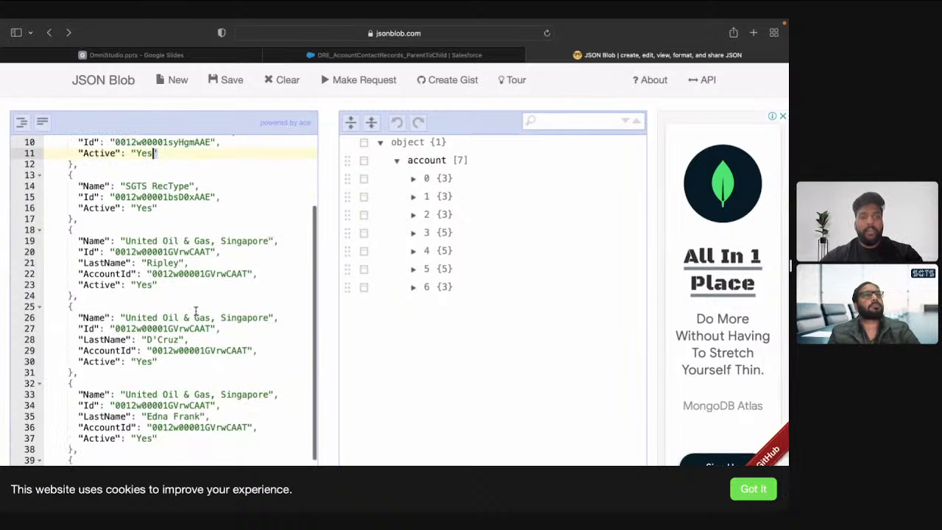
scroll(184, 316, down, 1)
scroll(182, 223, down, 1)
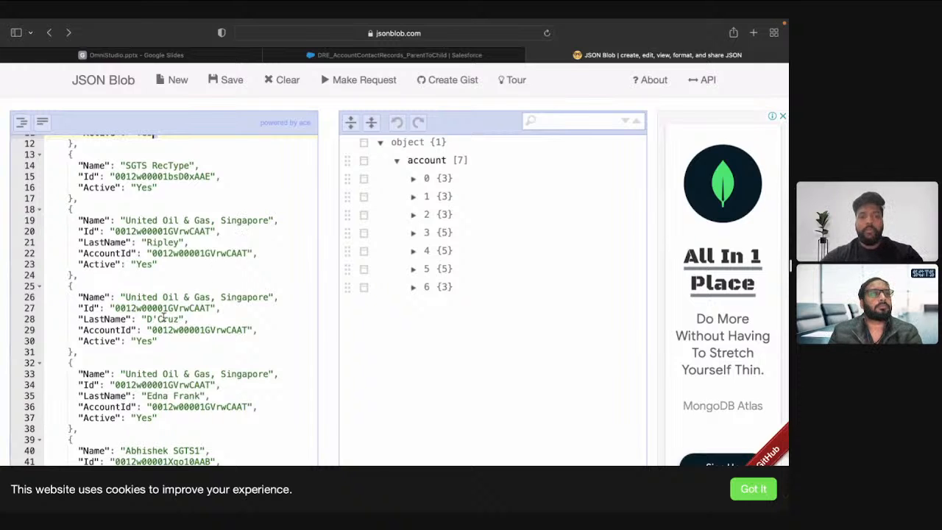
scroll(162, 232, down, 1)
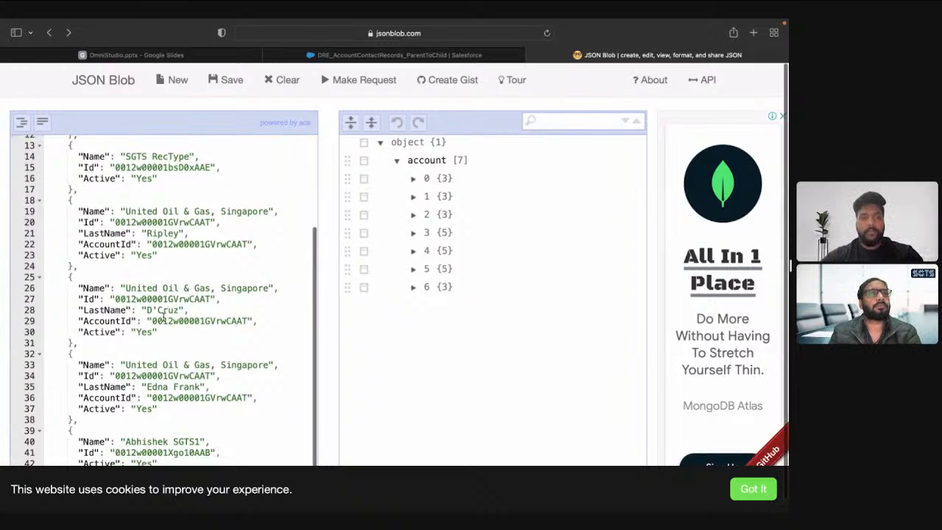
click(163, 233)
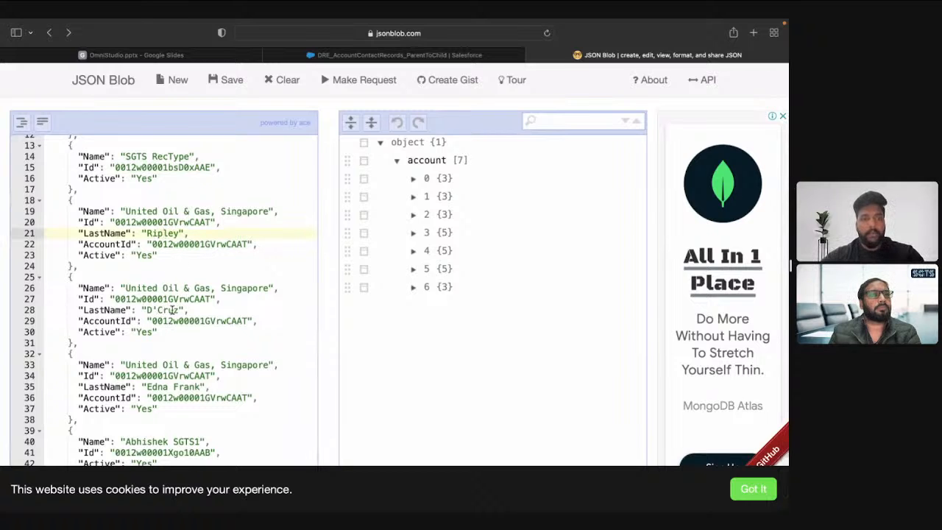
scroll(171, 311, down, 1)
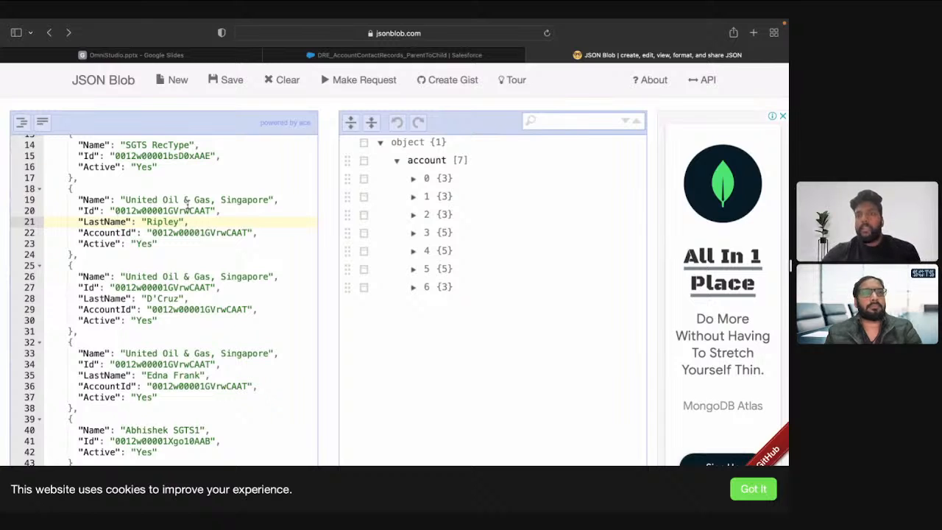
Back in the DataRaptor's output mappings, set the output JSON path of accounts:contacts:AccountId to account:Contact:AccountId
click(331, 53)
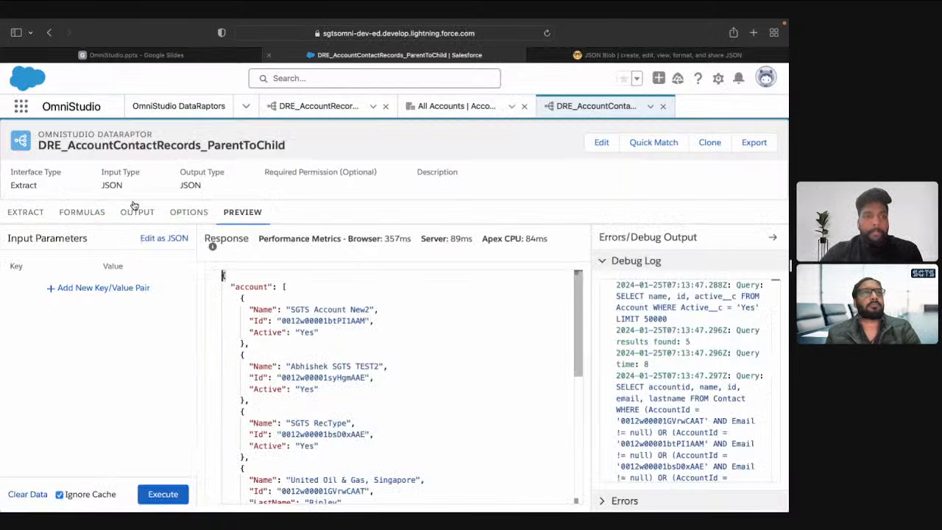
click(137, 213)
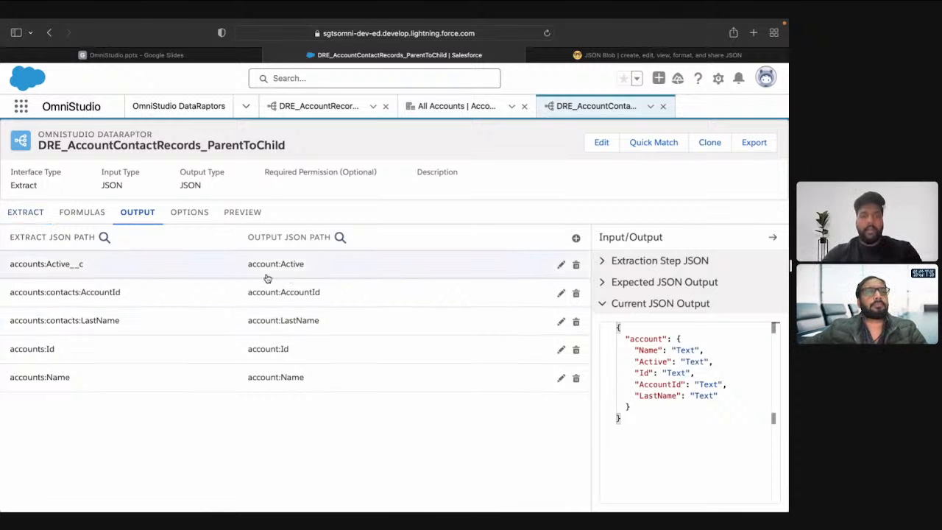
click(307, 296)
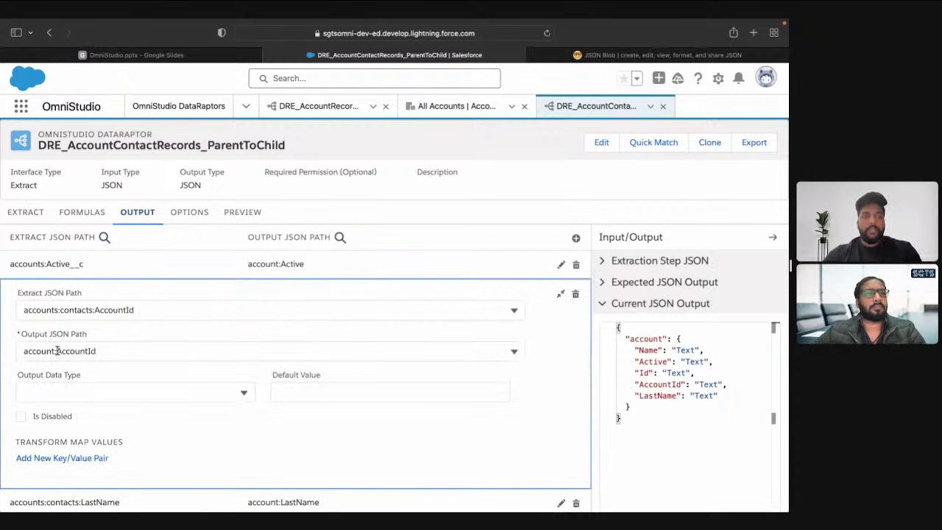
click(57, 351)
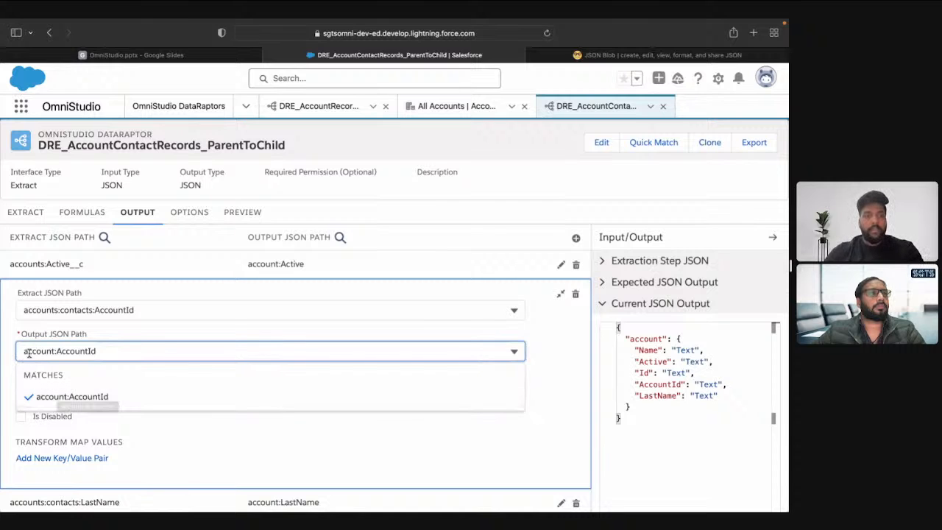
text(Con)
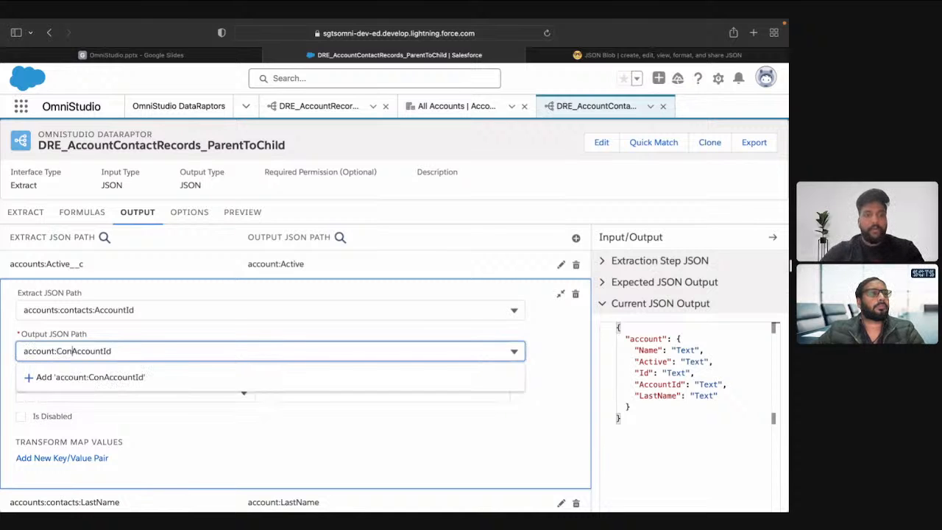
text(tacts)
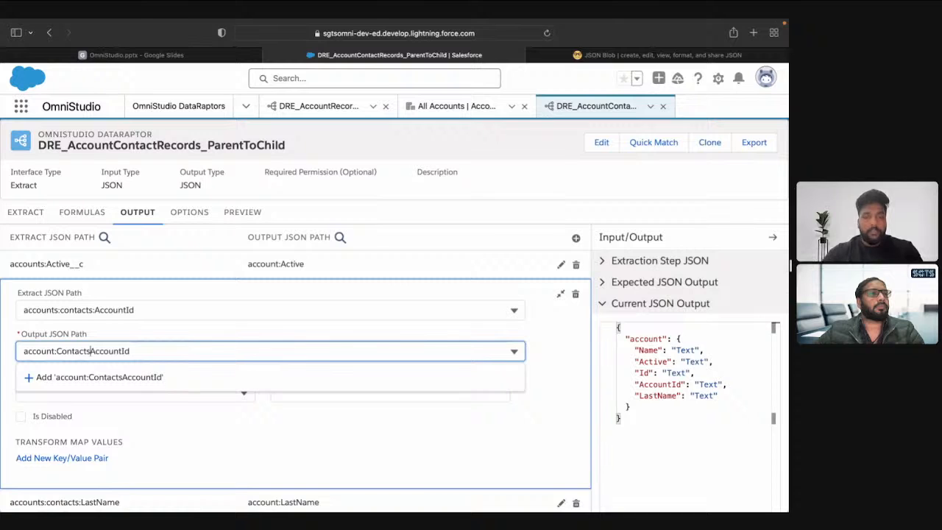
key(BackSpace)
text(:)
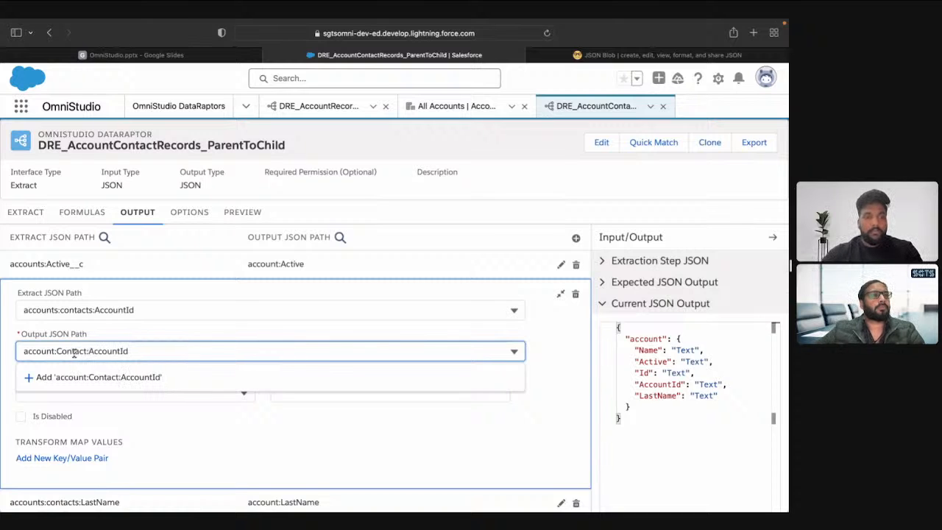
double_click(75, 352)
click(94, 377)
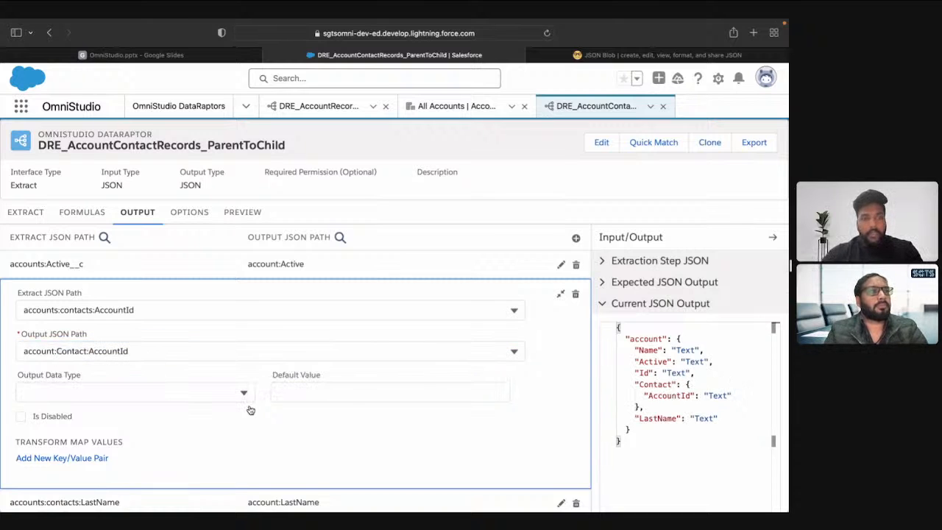
Set the output JSON path of the accounts:contacts:LastName mapping to account:Contact:LastName
scroll(251, 410, down, 2)
click(220, 437)
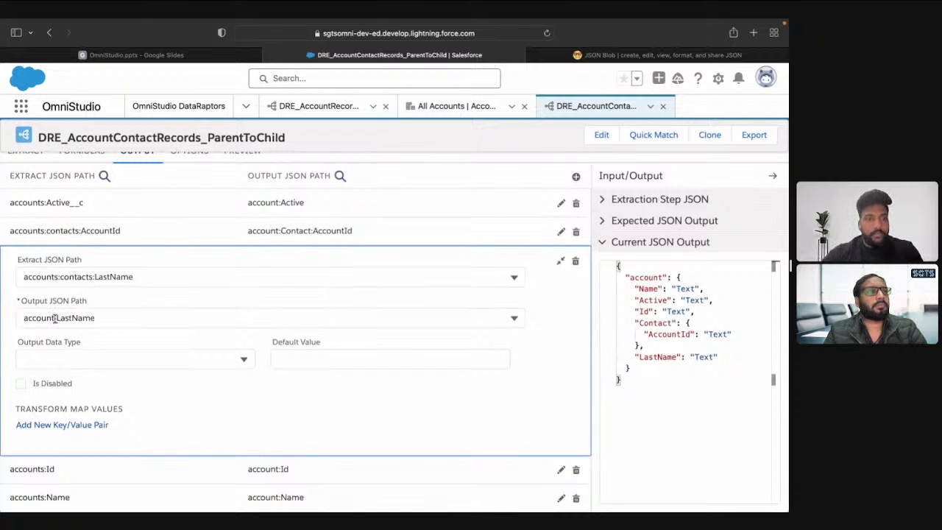
click(56, 317)
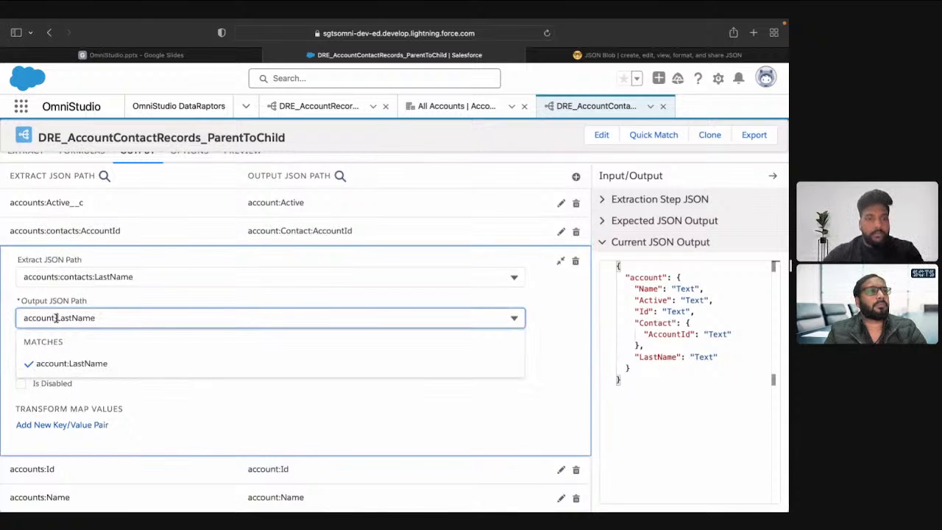
text(Contact)
key(BackSpace)
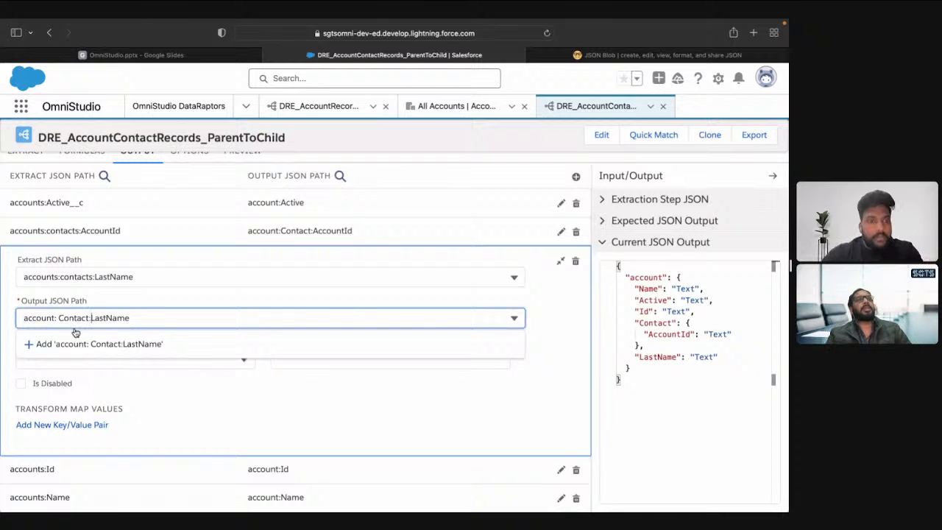
text(:)
key(Left)
key(Left)
key(Left)
key(Left)
key(Left)
key(Left)
key(Left)
key(Left)
key(BackSpace)
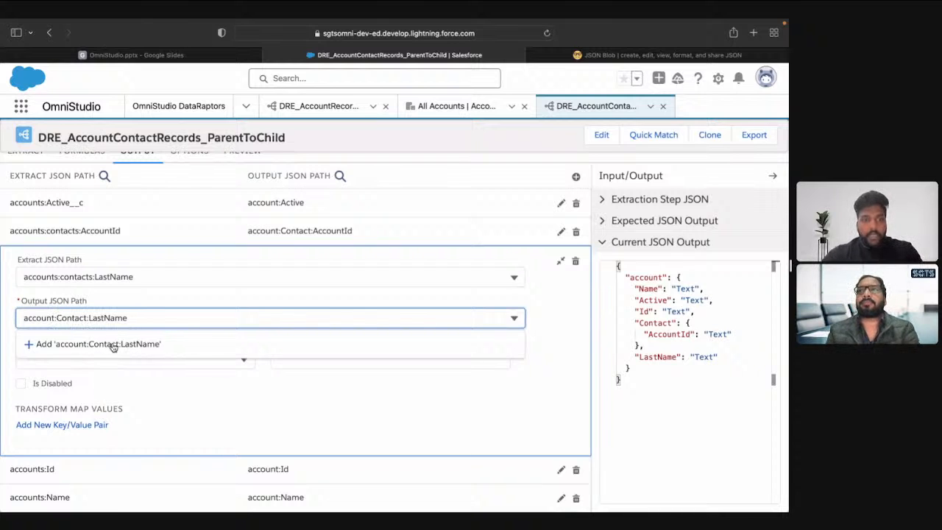
click(112, 345)
scroll(235, 191, up, 2)
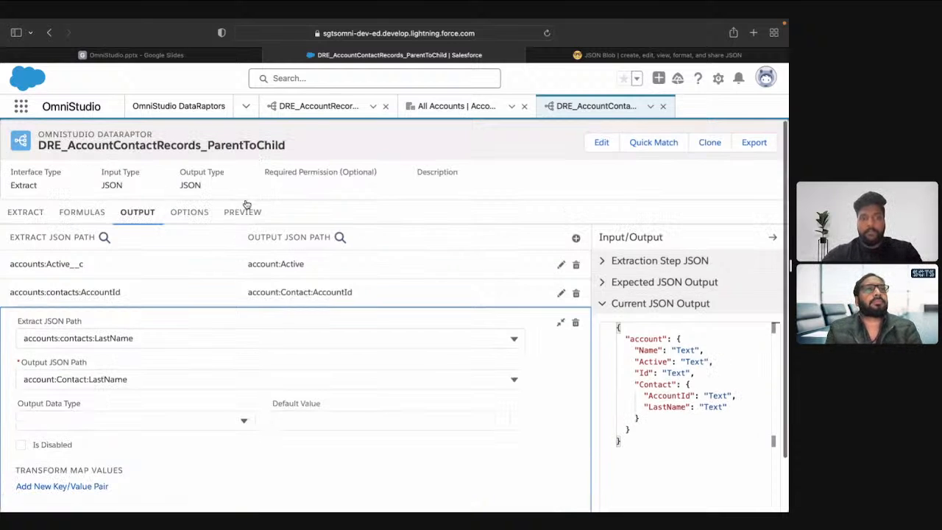
Execute the DataRaptor in preview and replace the JSON in JSON Blob with the full response
click(243, 219)
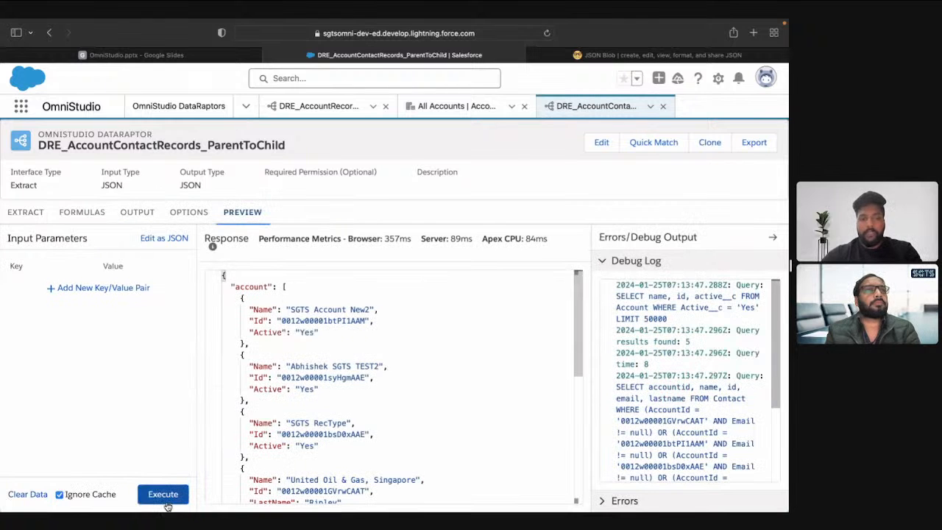
click(402, 358)
key(super+a)
key(ctrl+Tab)
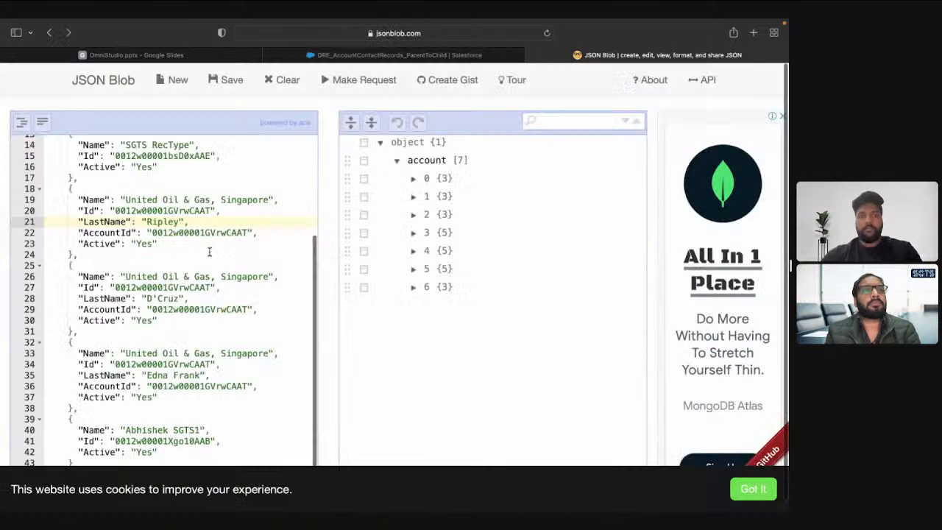
key(super+a)
key(super+v)
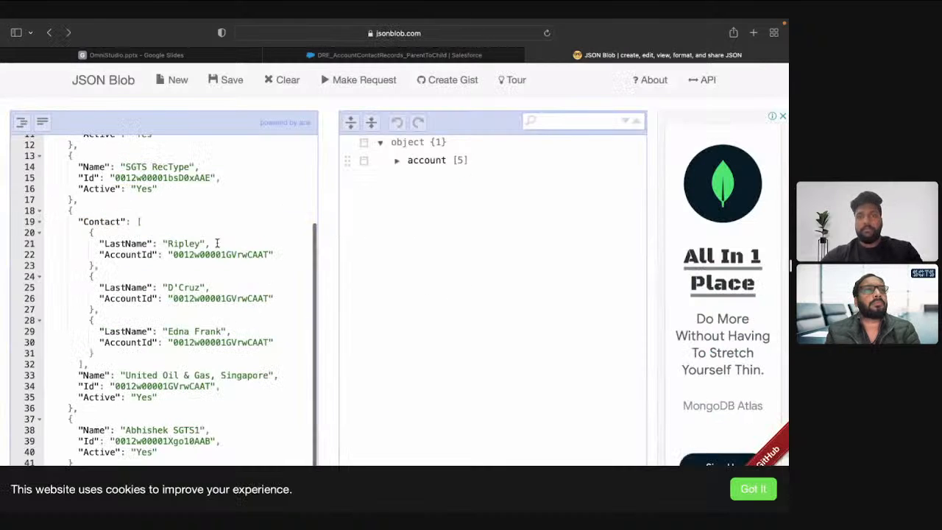
Expand the account array's entry 3 in the tree view and inspect the LastName and AccountId of each record under Contact
click(398, 161)
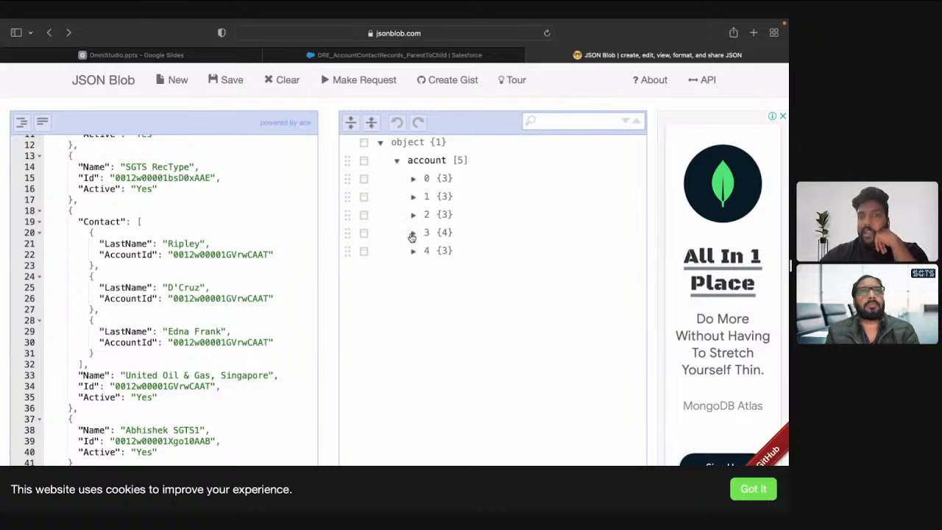
click(413, 234)
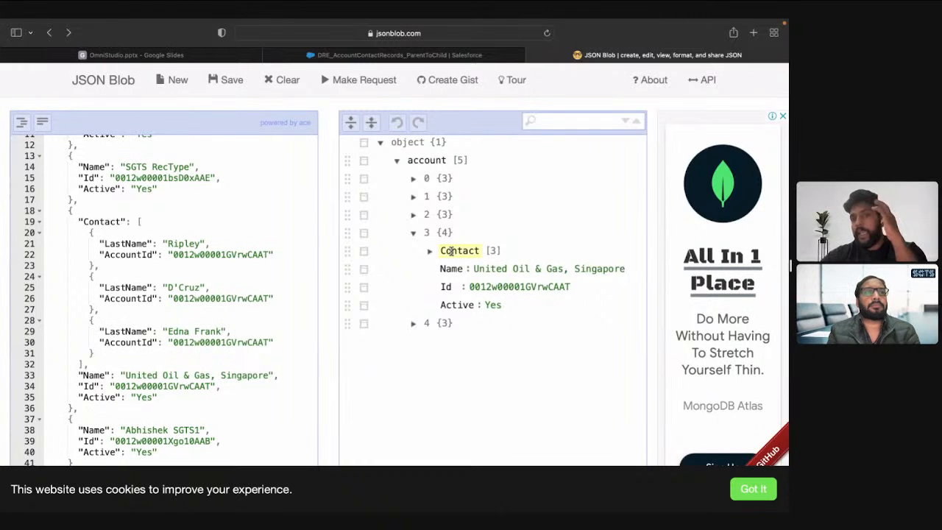
click(429, 251)
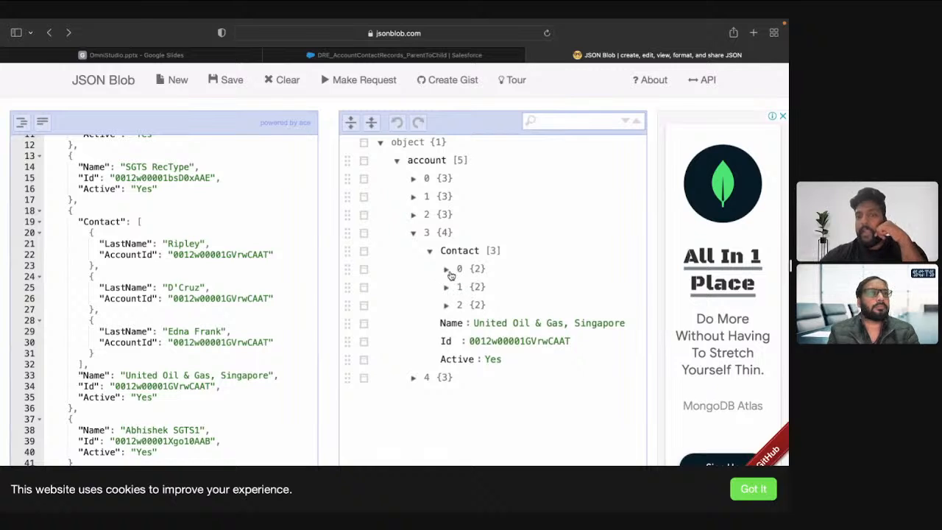
click(447, 269)
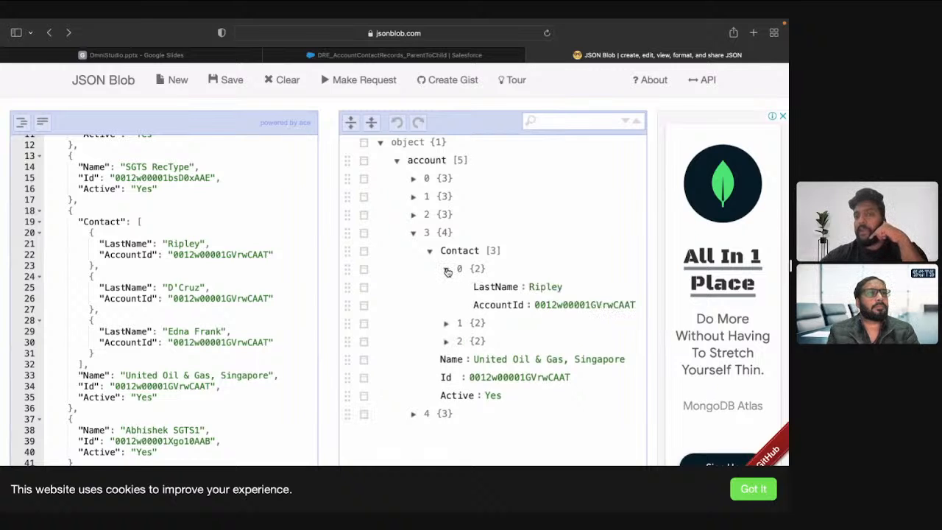
click(446, 325)
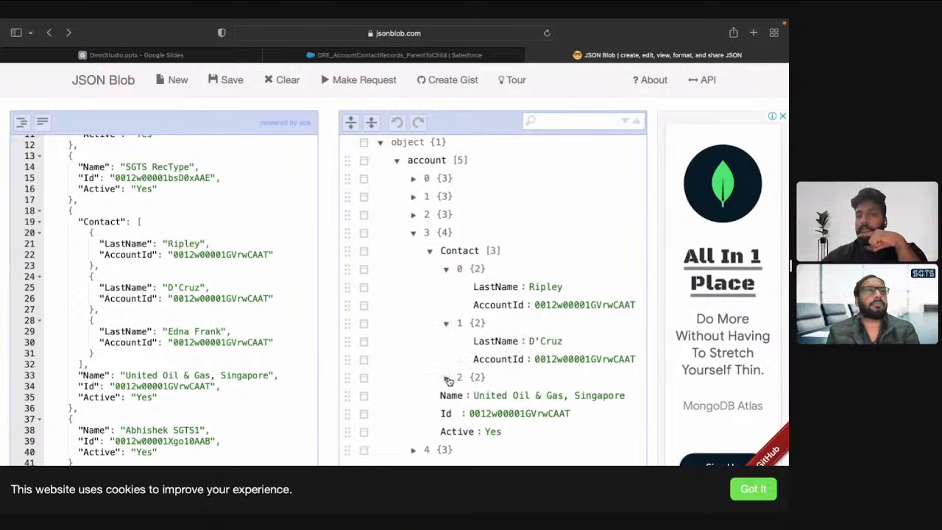
click(446, 378)
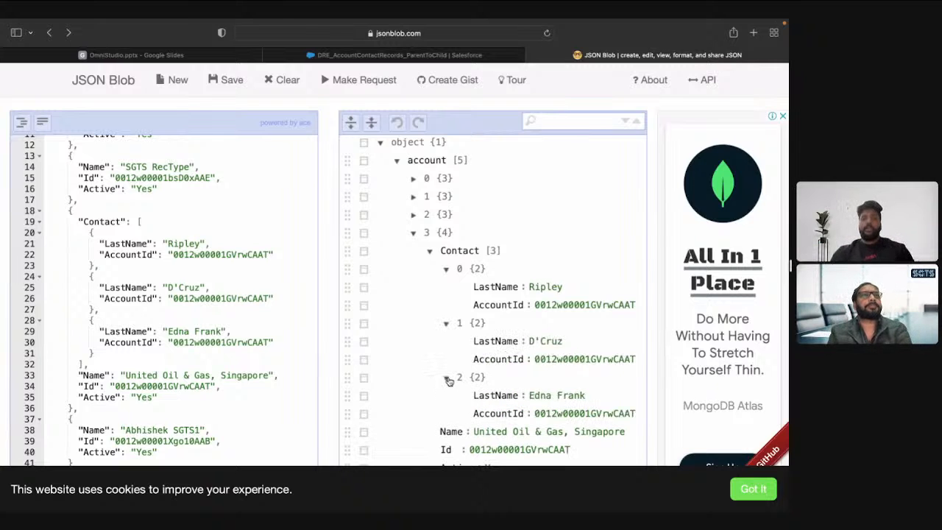
click(111, 247)
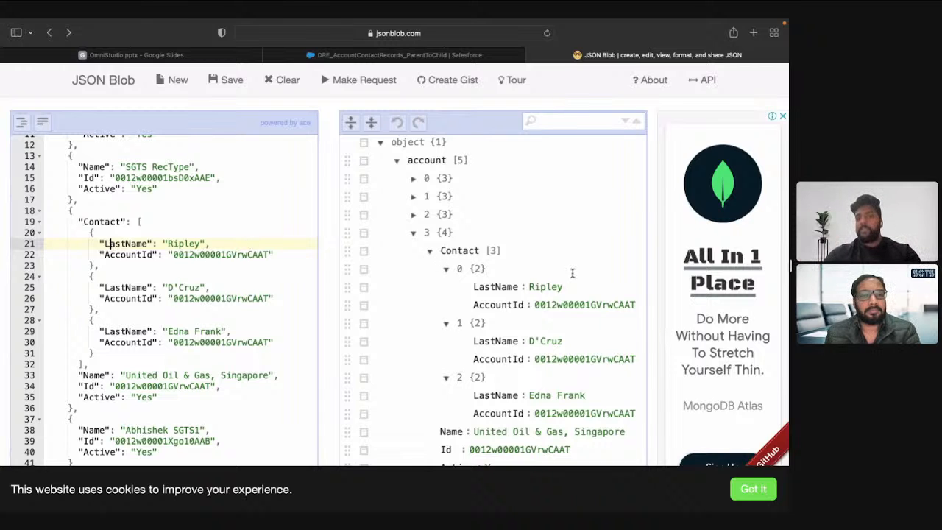
click(430, 250)
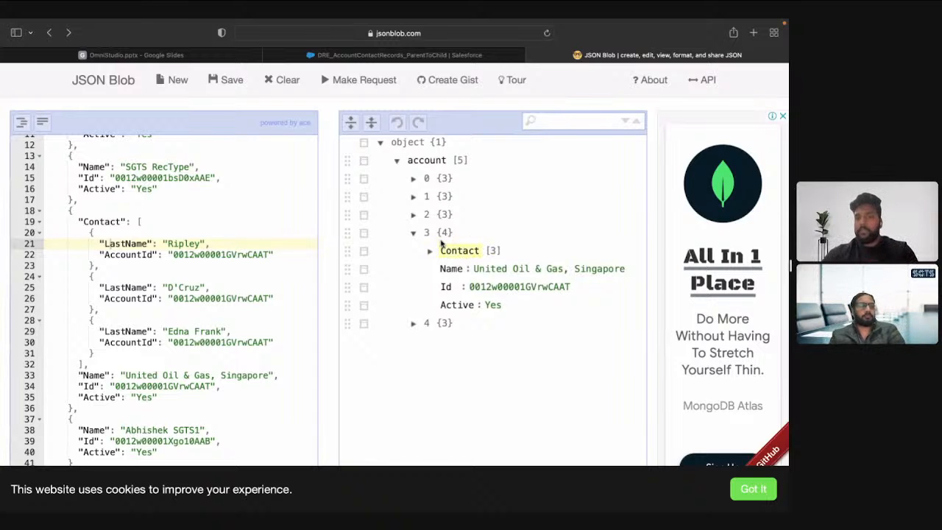
click(348, 234)
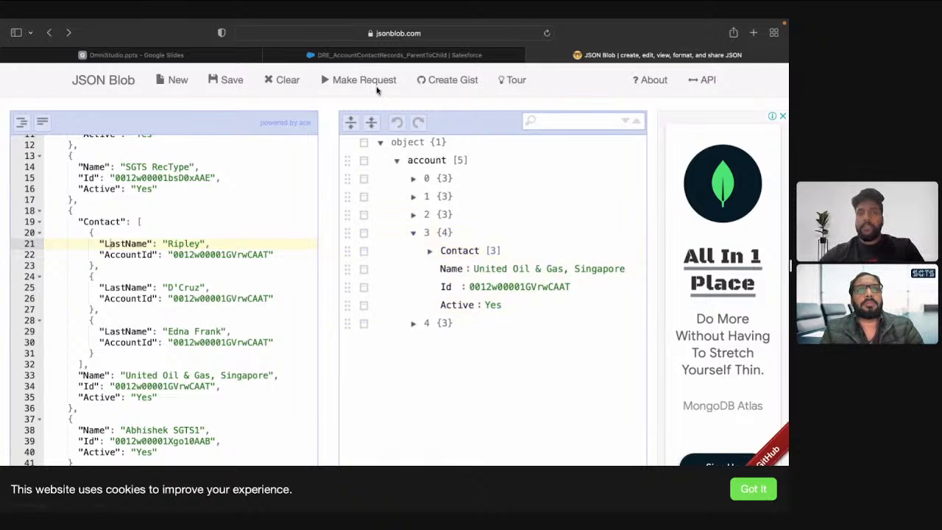
Review the DataRaptor's Account and Contact extract steps and inspect account entry 0 in JSON Blob's tree view
key(ctrl+shift+Tab)
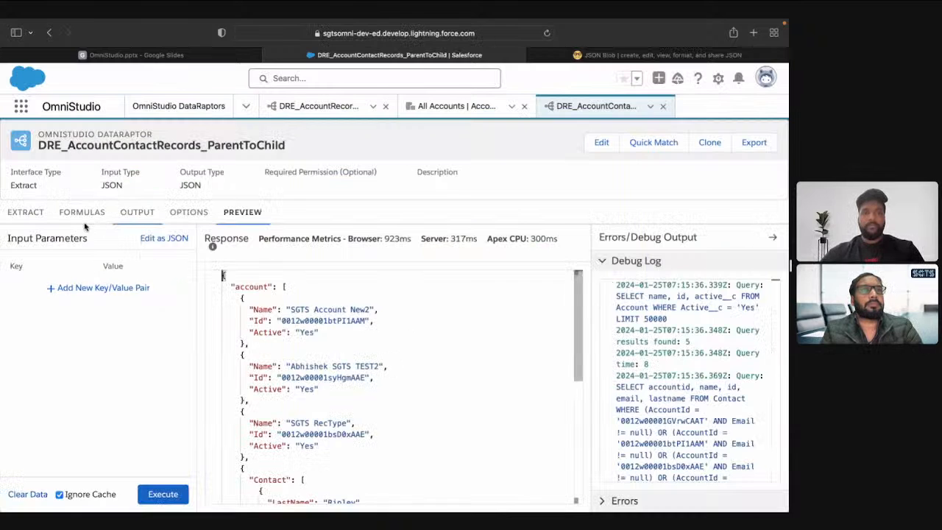
click(23, 215)
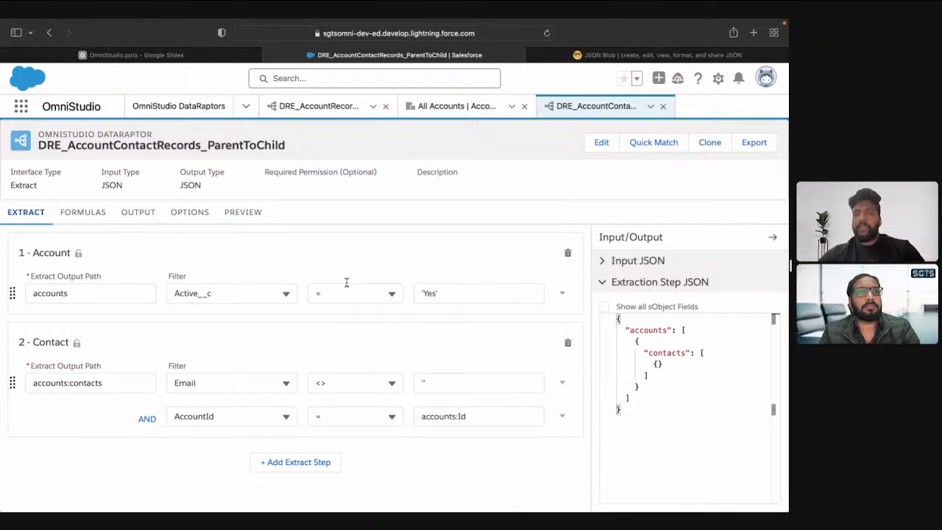
key(ctrl+Tab)
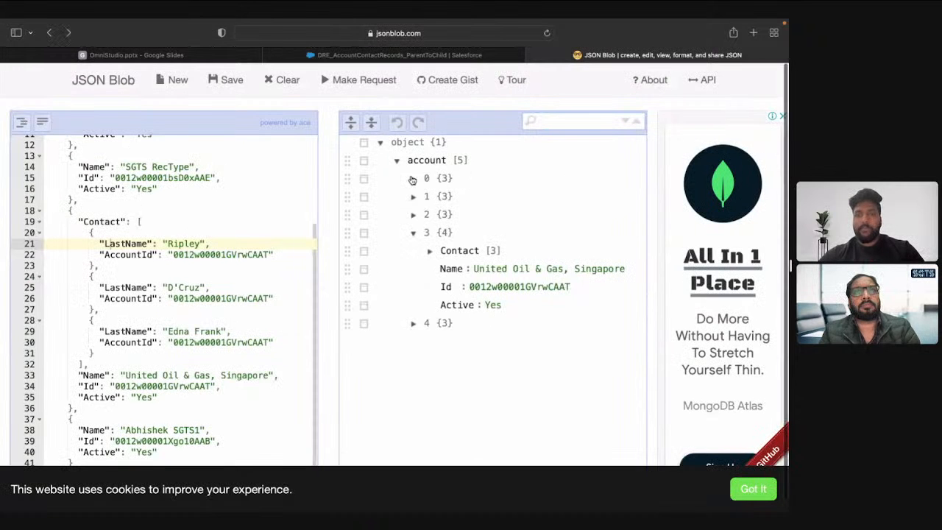
click(413, 178)
key(ctrl+shift+Tab)
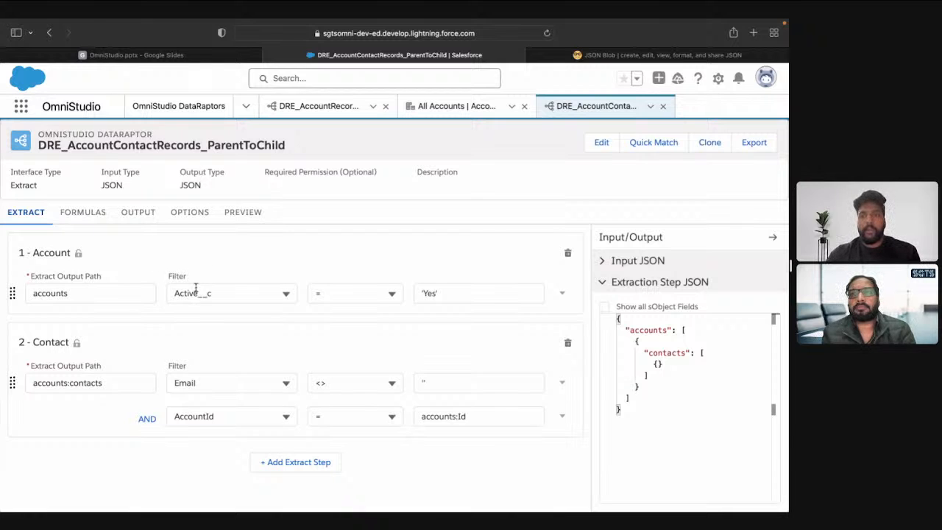
Compare the DataRaptor's output mappings and extract paths with the Contact node of account entry 3 in JSON Blob
click(136, 223)
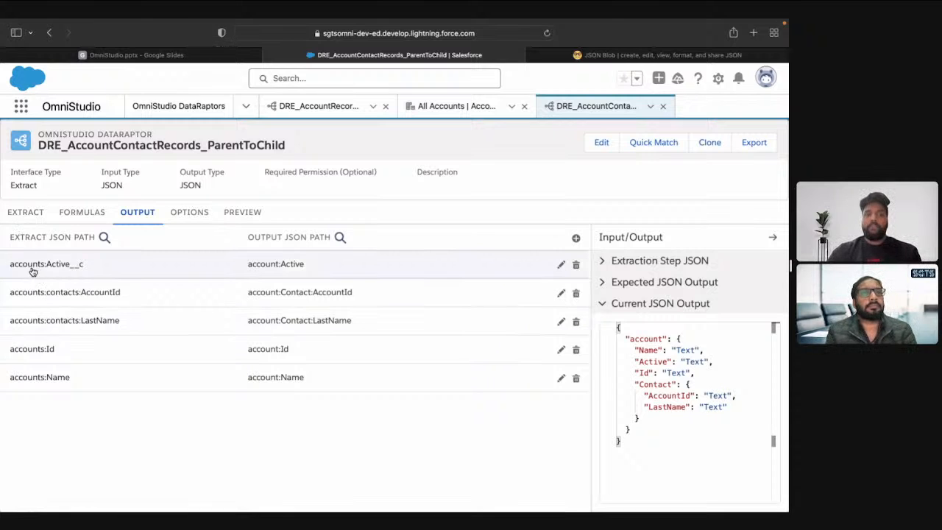
click(22, 213)
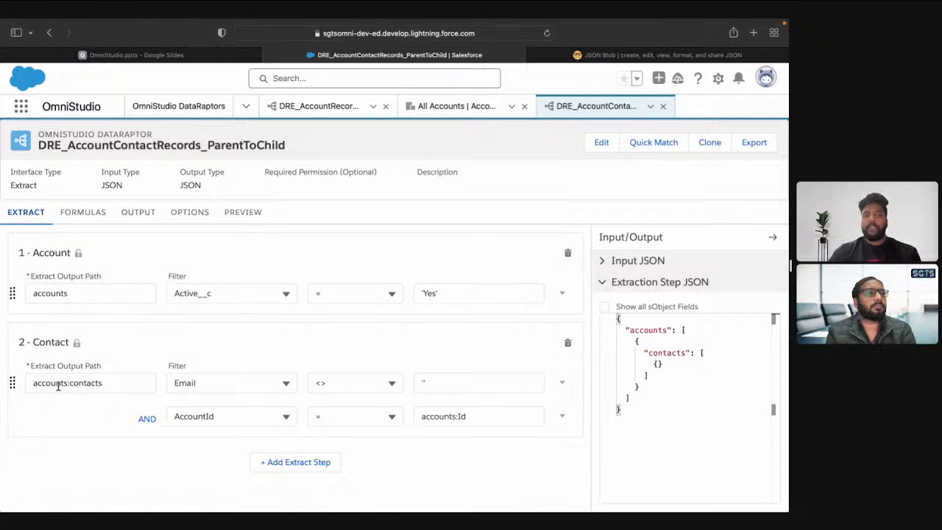
click(133, 215)
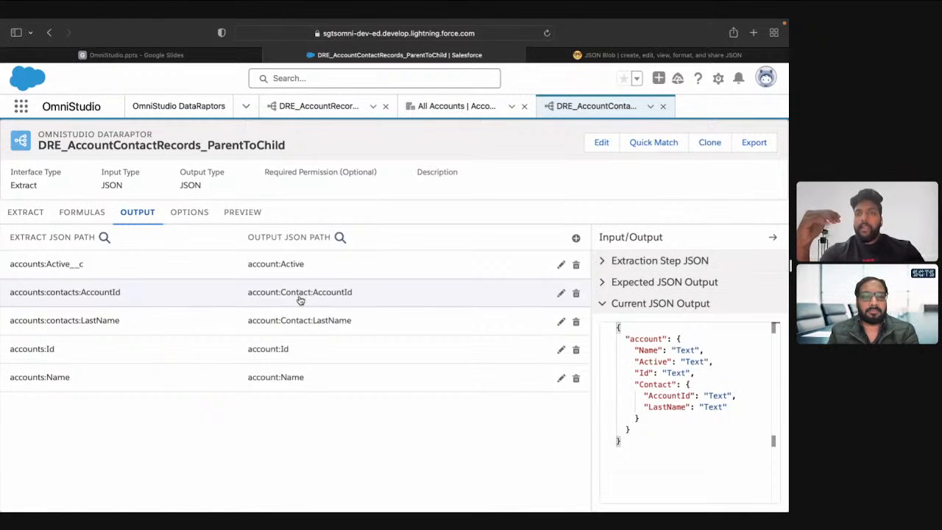
key(ctrl+Tab)
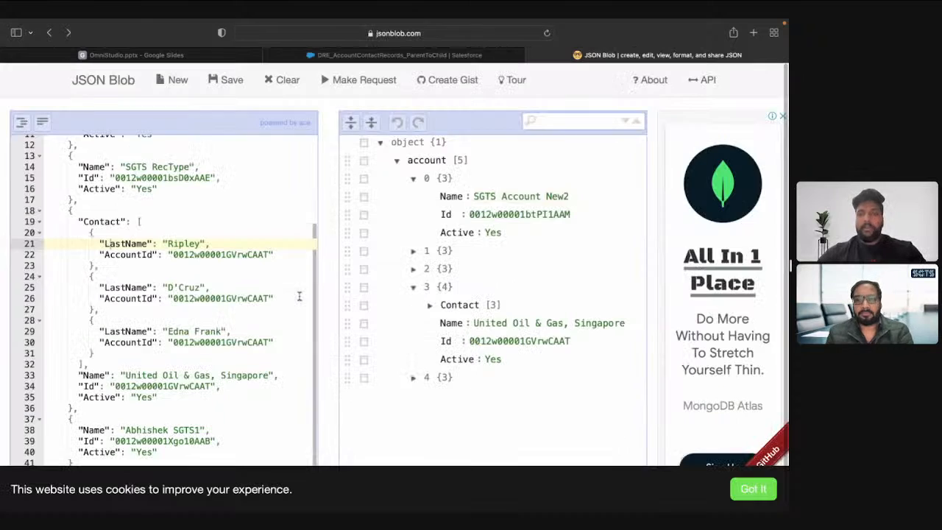
click(428, 307)
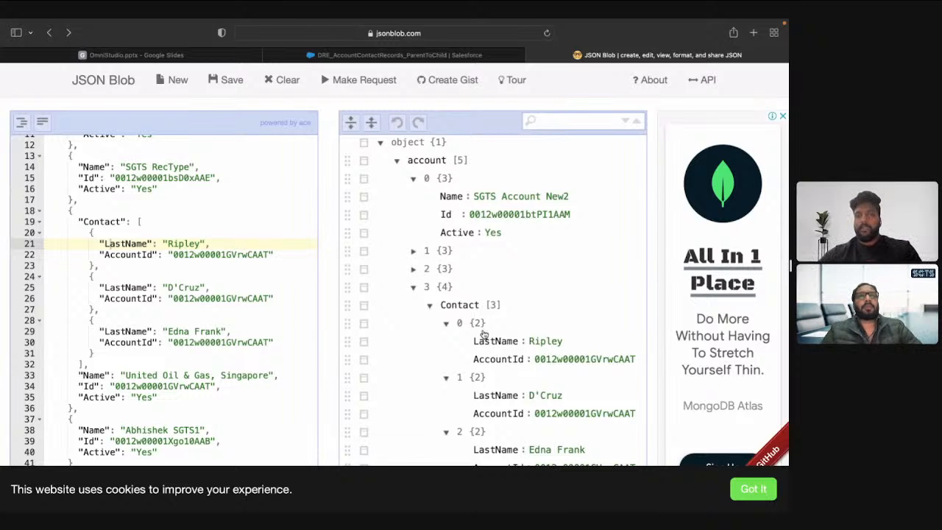
Check the third scenario on the Google Slides Scenarios slide, glance at the JSON Blob tree, and return to the DataRaptor
key(ctrl+shift+Tab)
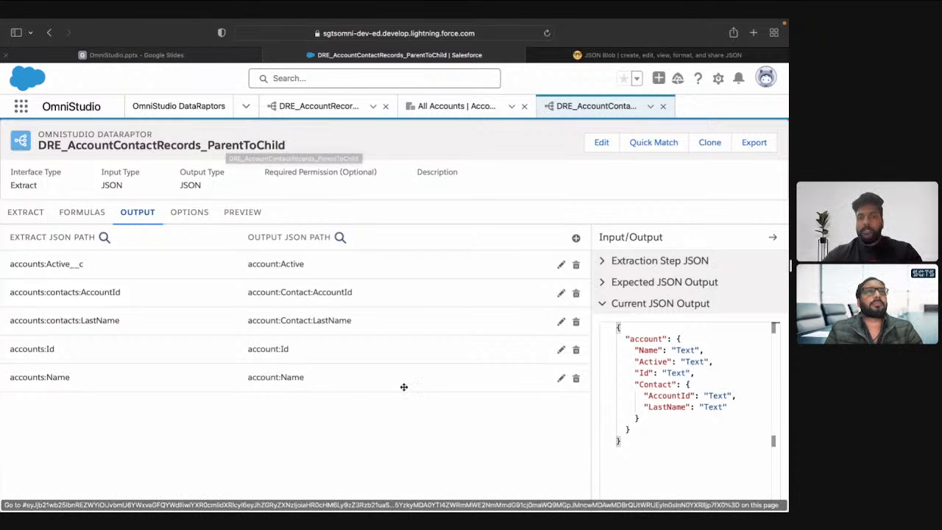
key(ctrl+shift+Tab)
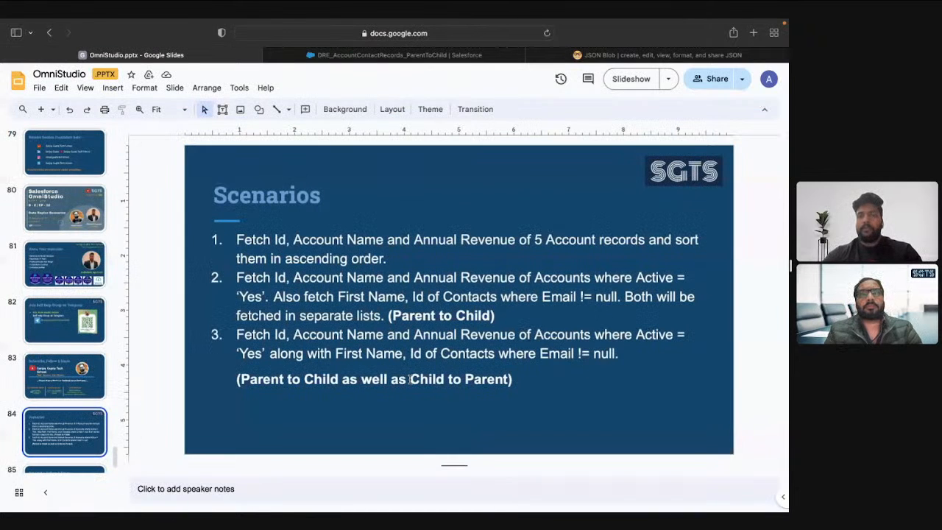
key(ctrl+Tab)
key(ctrl+Tab)
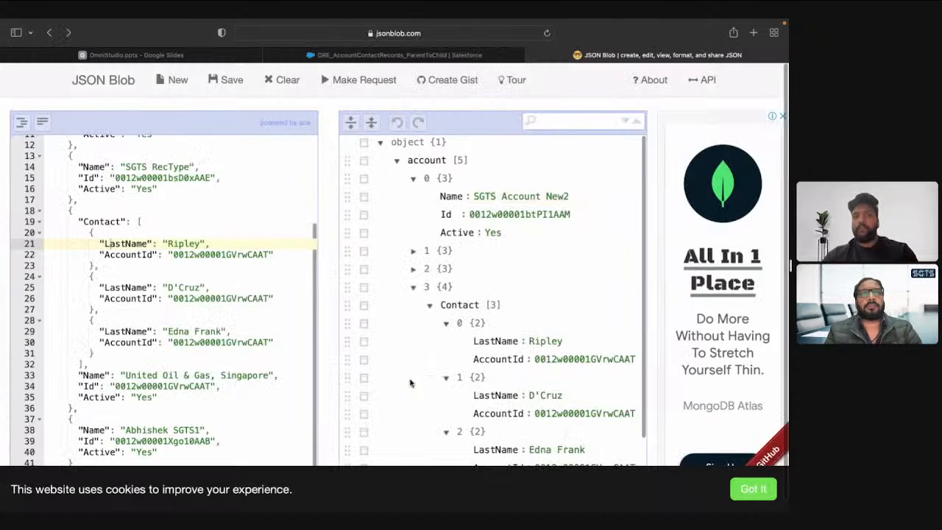
key(ctrl+shift+Tab)
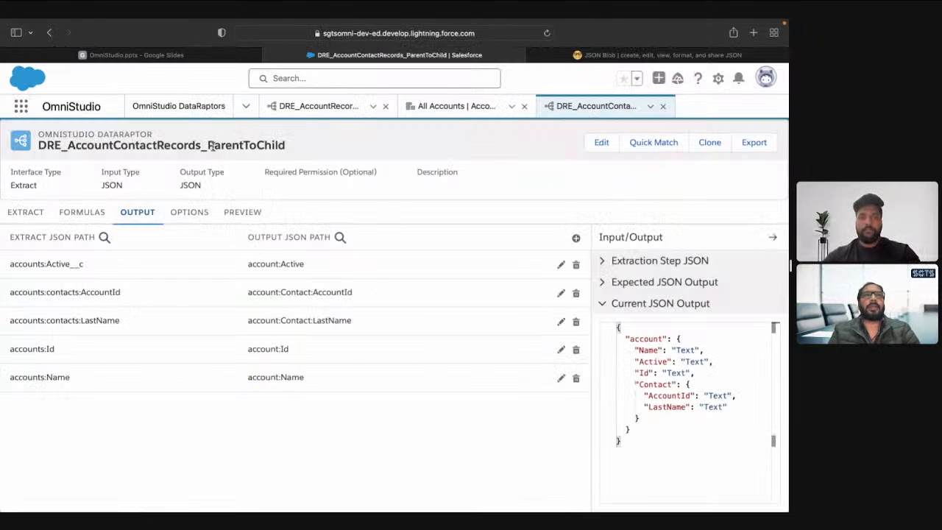
Clone the DataRaptor under the name DRE_AccountContactRecords_ChildToParent
double_click(212, 146)
key(super+c)
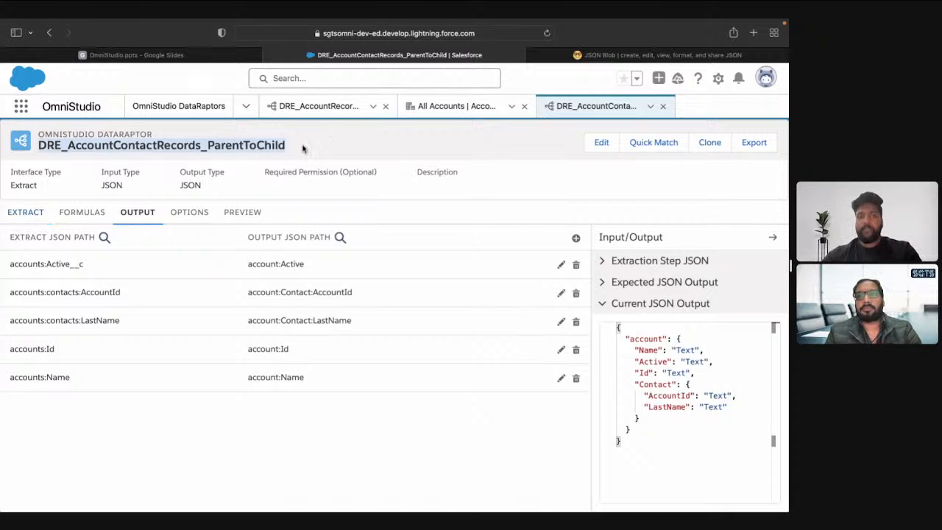
click(710, 143)
key(super+v)
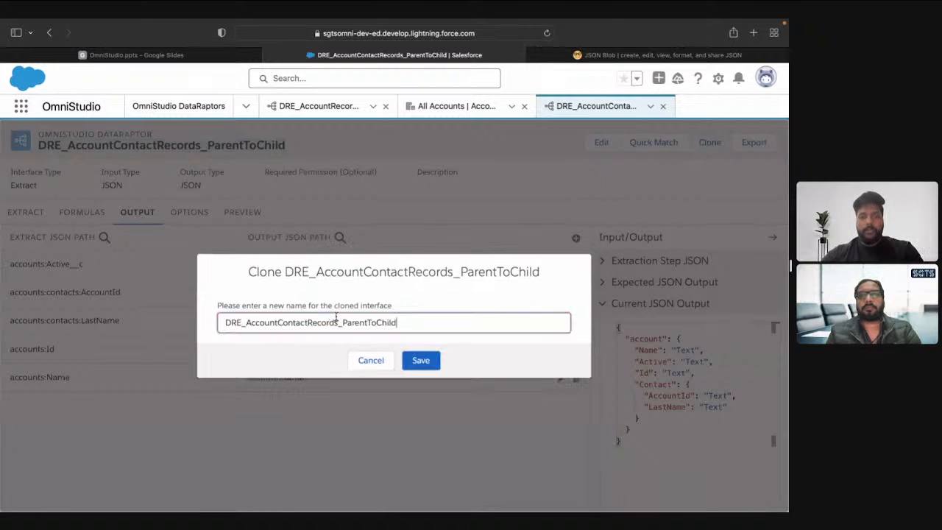
click(370, 322)
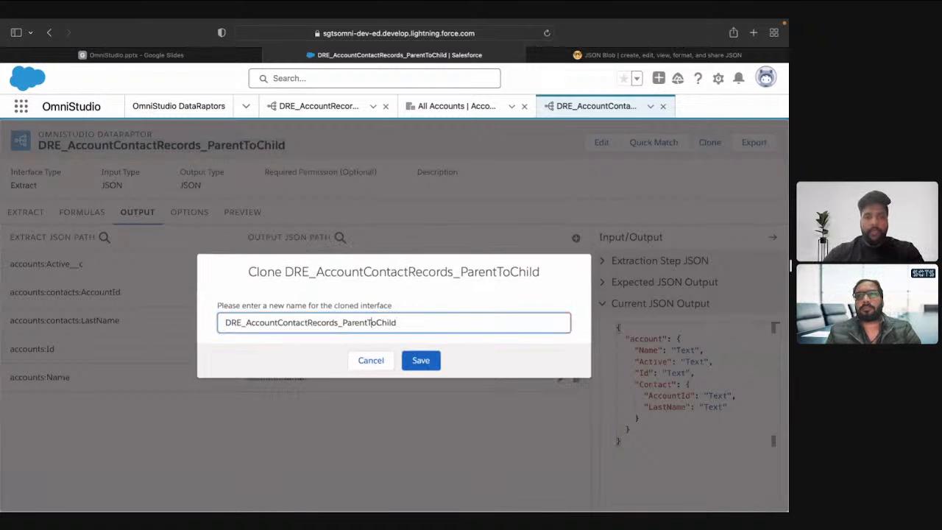
key(BackSpace)
key(BackSpace)
key(BackSpace)
key(BackSpace)
key(BackSpace)
key(BackSpace)
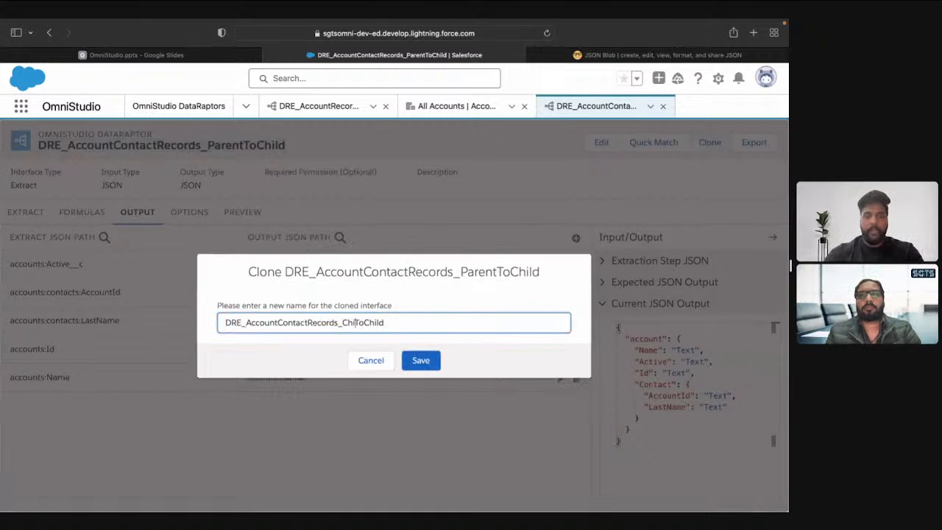
text(Child)
key(BackSpace)
key(BackSpace)
key(BackSpace)
key(BackSpace)
key(BackSpace)
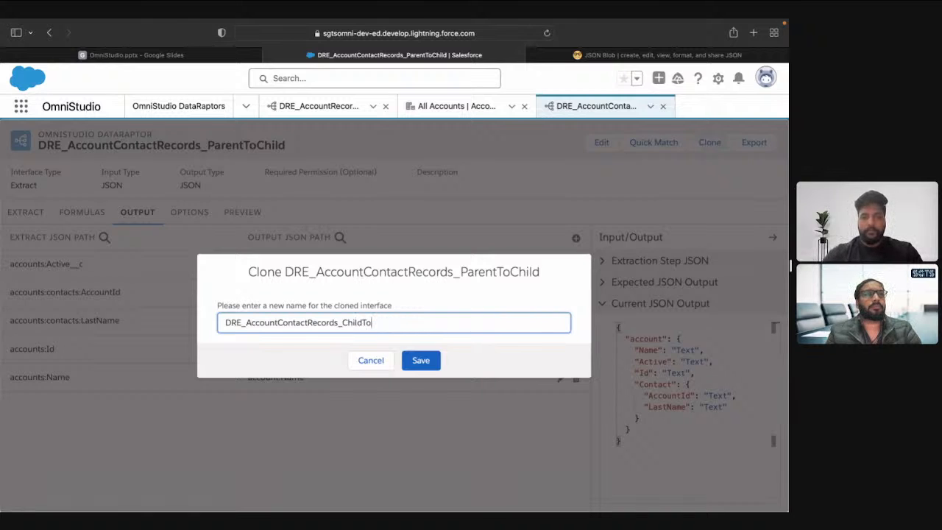
text(Parent)
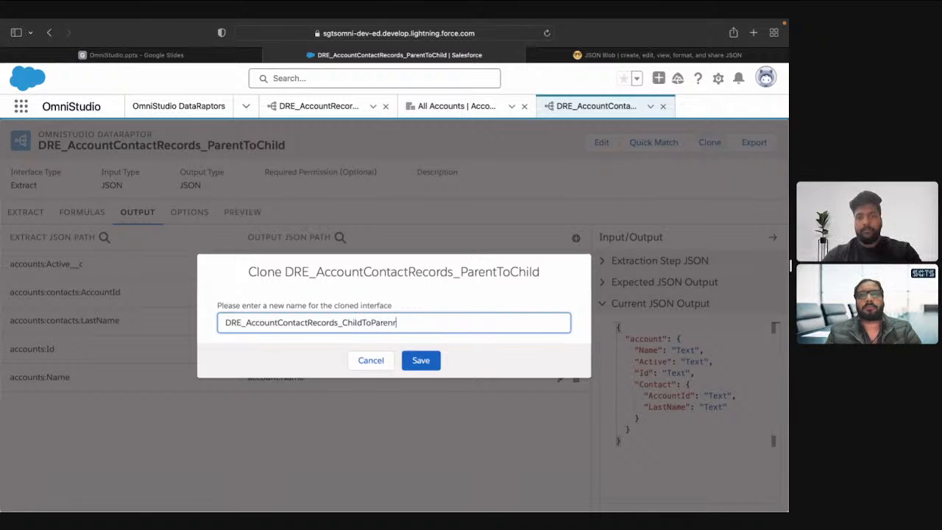
click(422, 362)
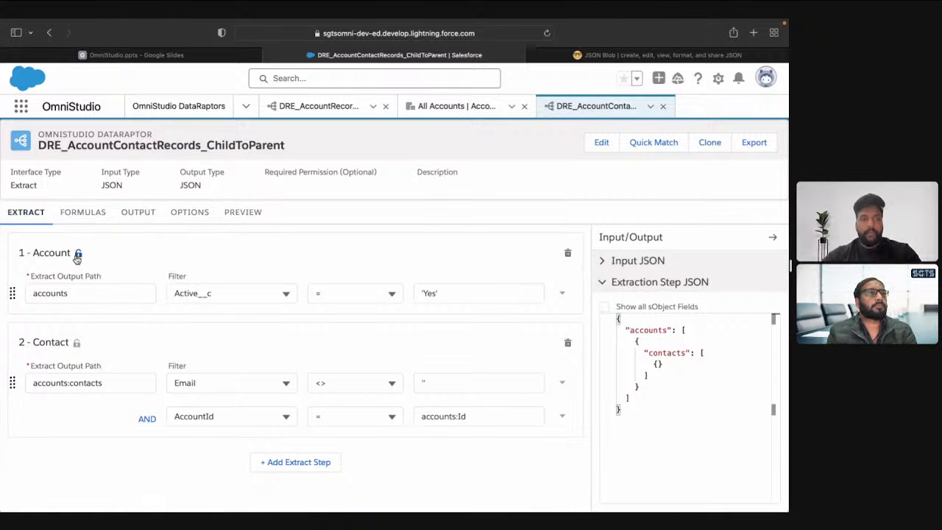
Move the Contact extract step ahead of Account and delete the Account extract step
click(77, 255)
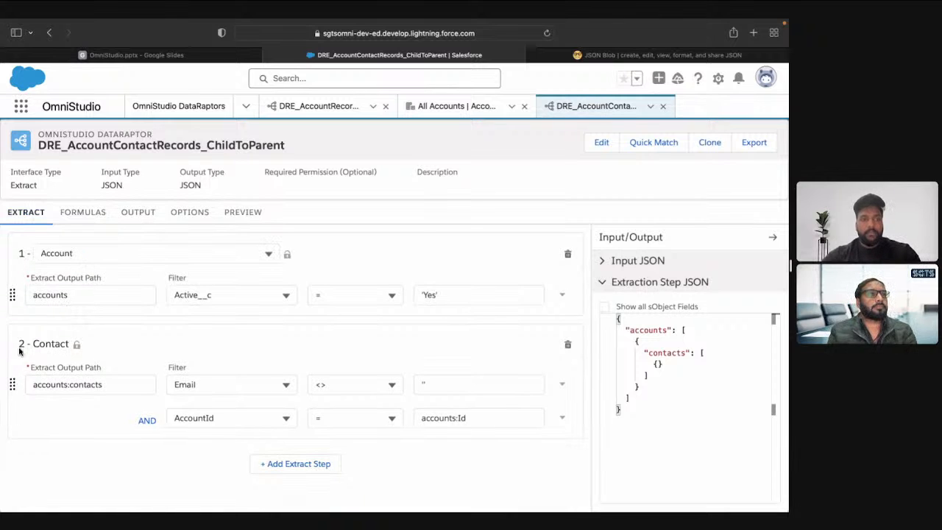
drag(19, 351, 22, 274)
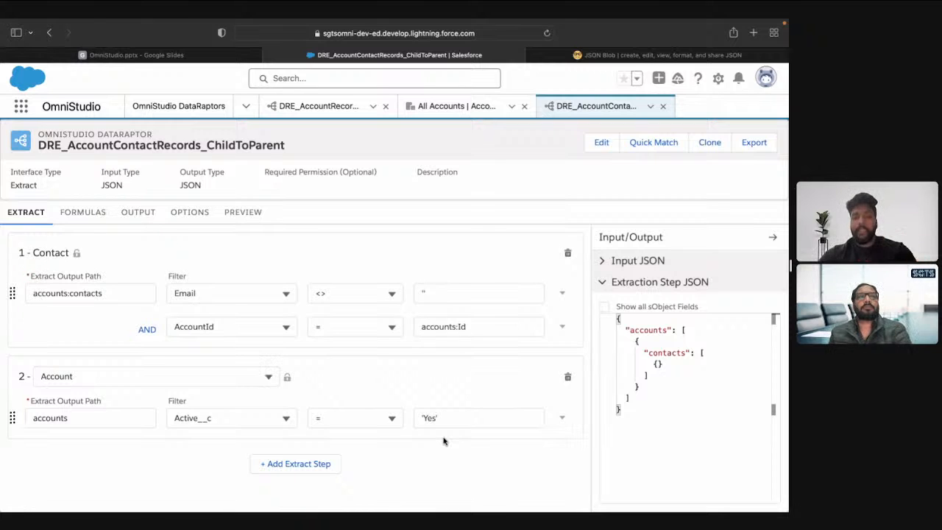
click(568, 378)
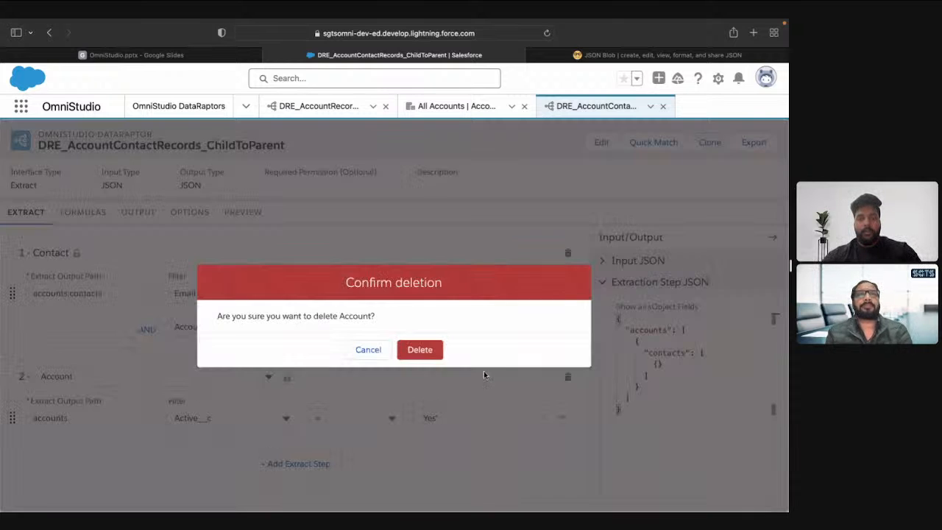
click(419, 349)
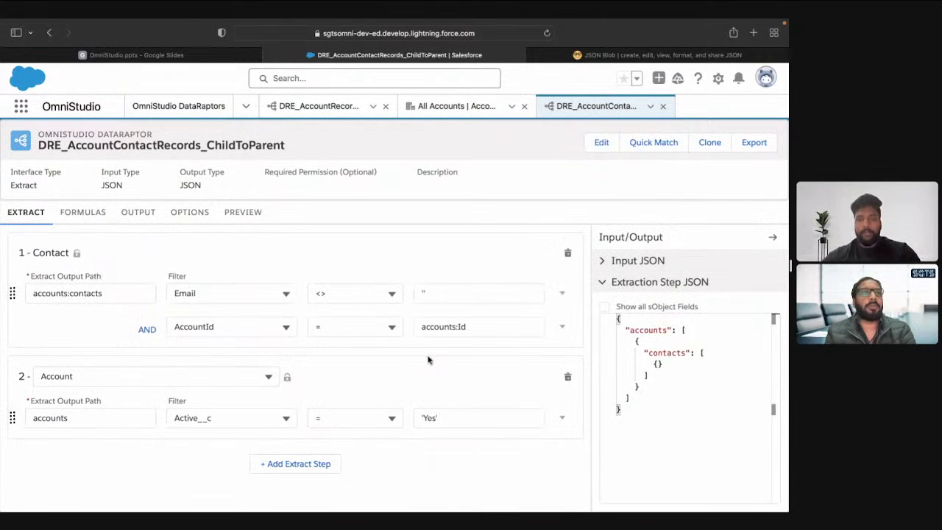
Delete the Contact step's AccountId = accounts:Id filter and the accounts:Active__c output mapping
click(561, 328)
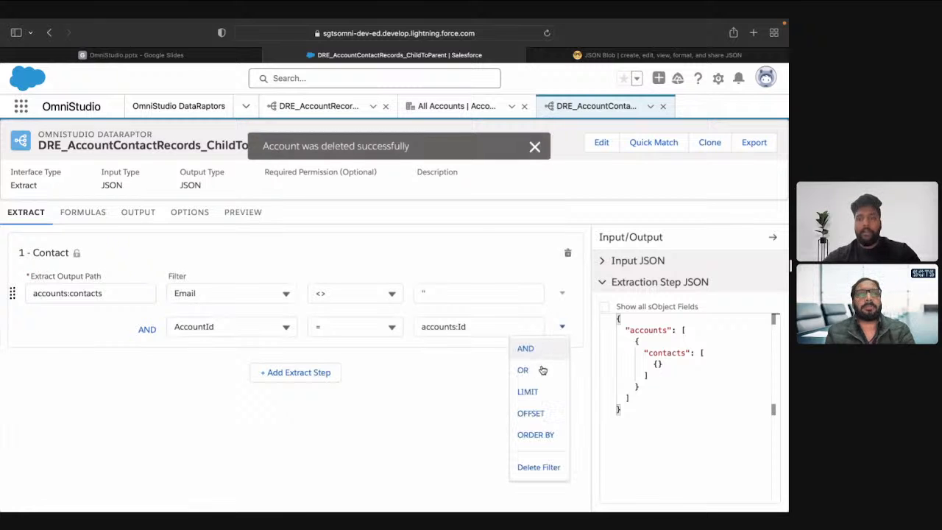
click(545, 467)
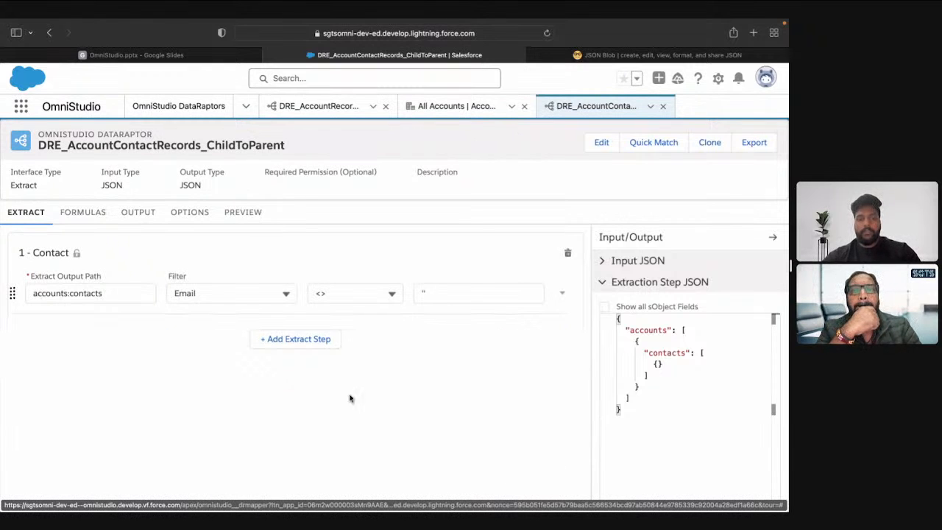
click(139, 214)
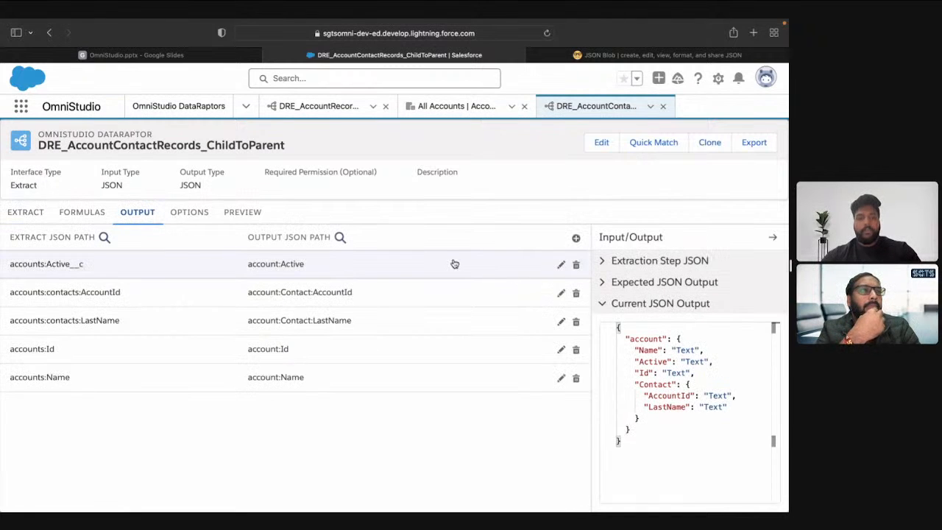
click(575, 267)
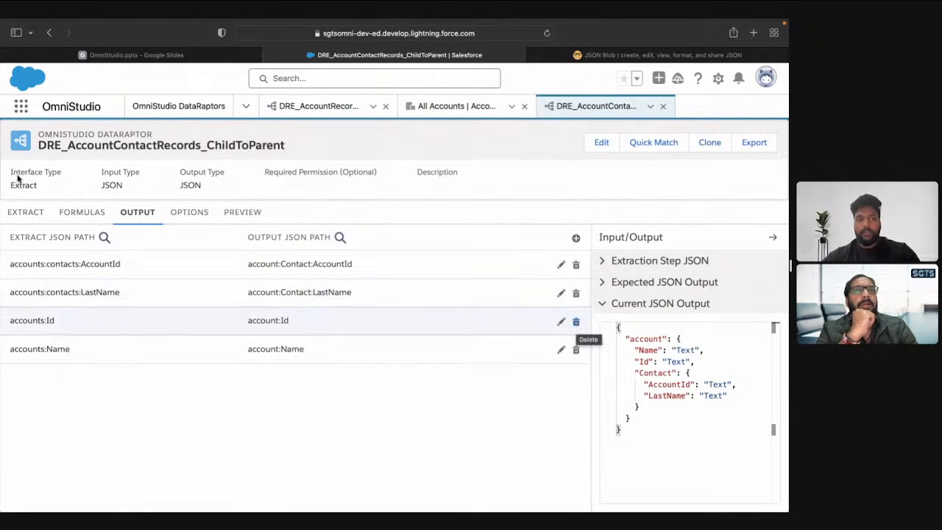
Shorten the Contact extract step's output path to contacts
click(13, 215)
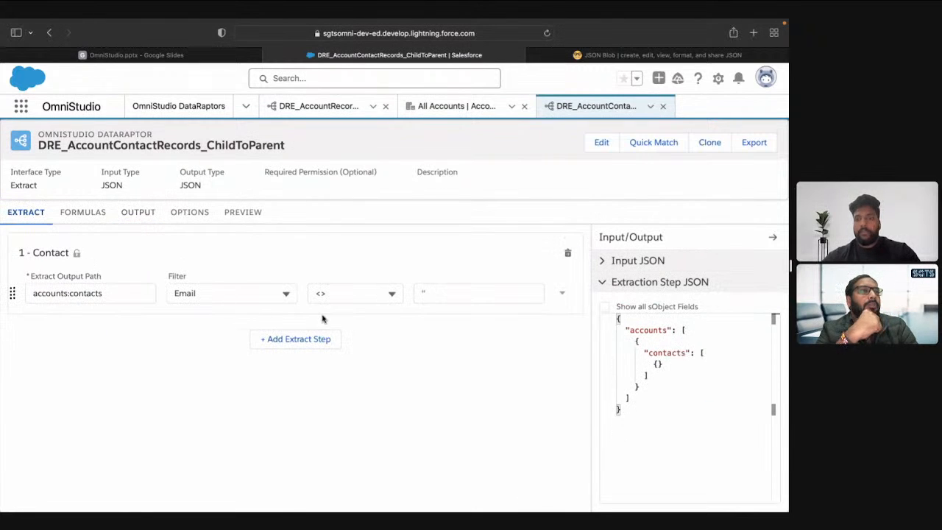
double_click(33, 293)
key(BackSpace)
key(Delete)
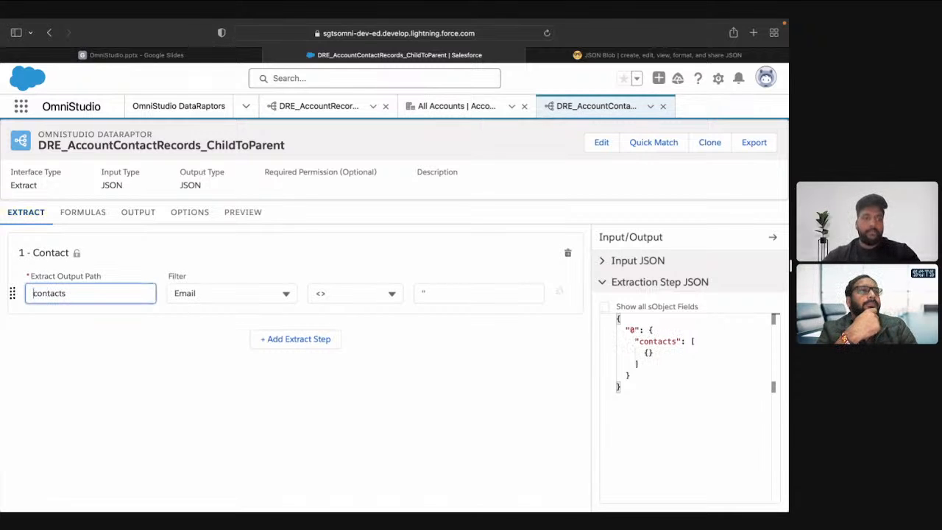
click(121, 368)
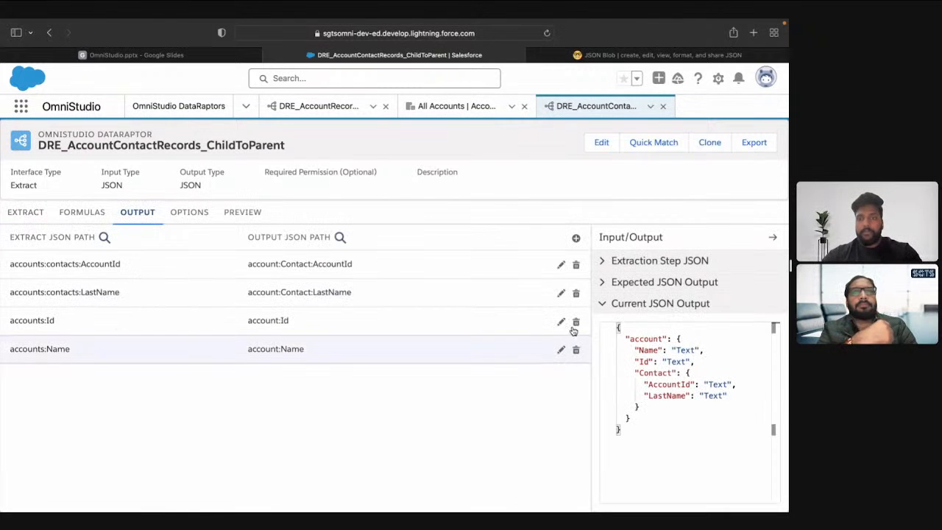
Delete the account:Id and account:Name output mappings
click(575, 321)
click(420, 349)
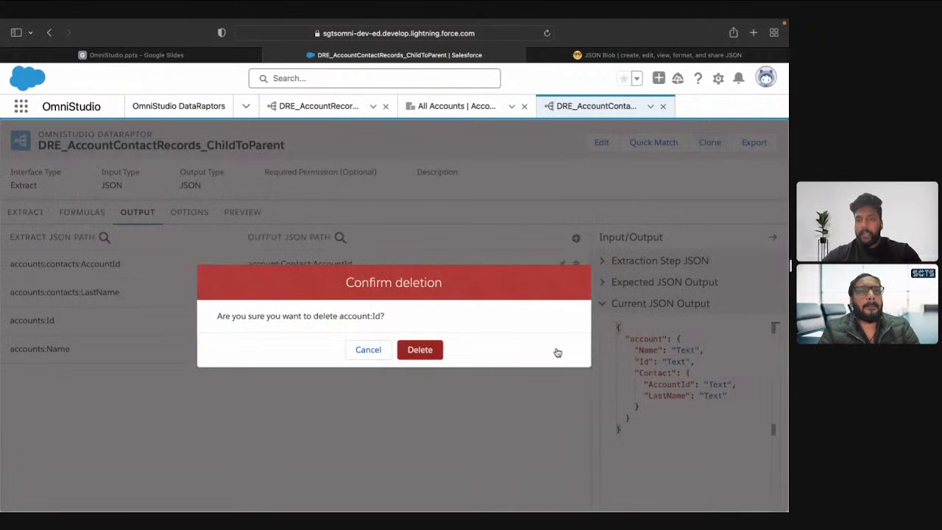
click(576, 323)
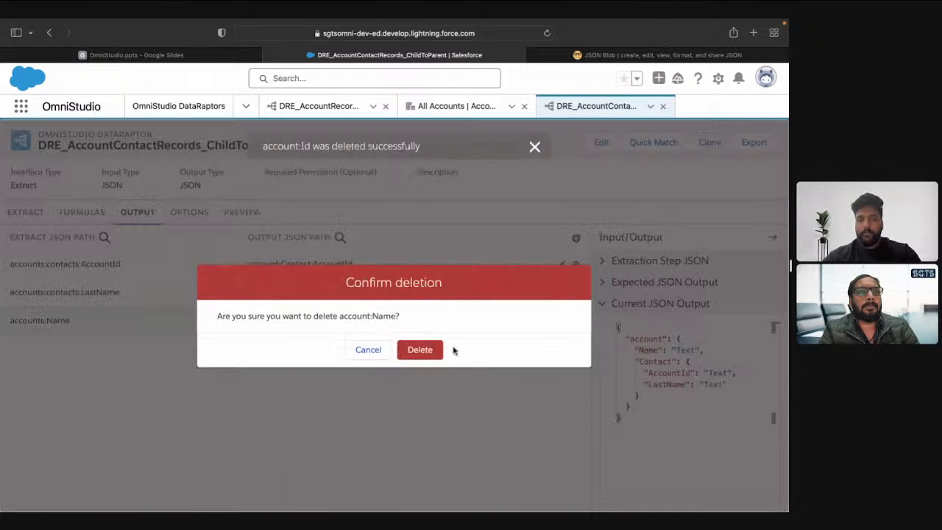
click(414, 358)
Set the AccountId mapping's extract path to contacts:AccountId and remove the account prefix from its output path
click(31, 273)
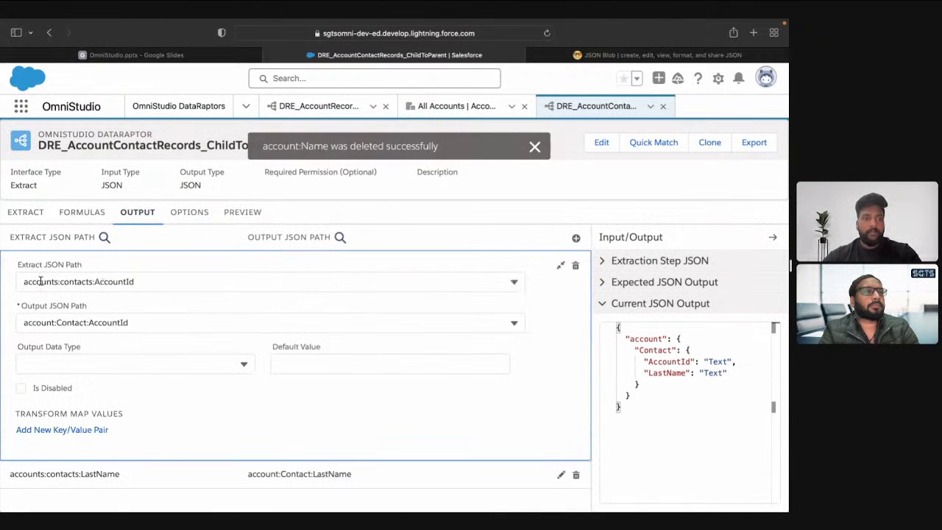
click(38, 281)
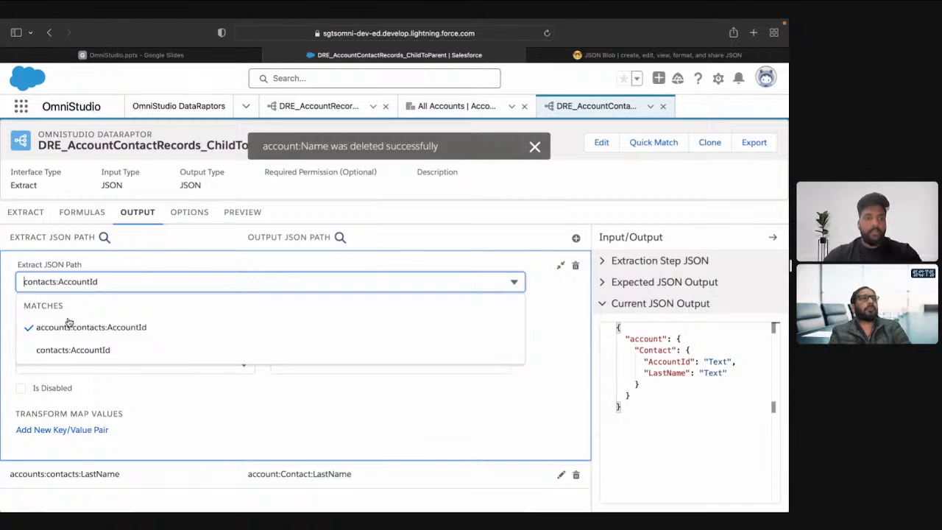
click(85, 346)
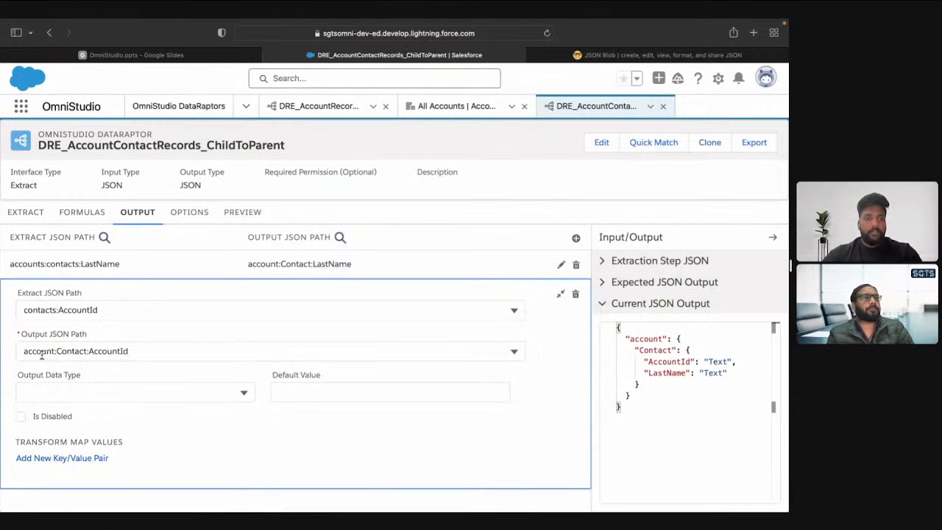
click(42, 351)
key(BackSpace)
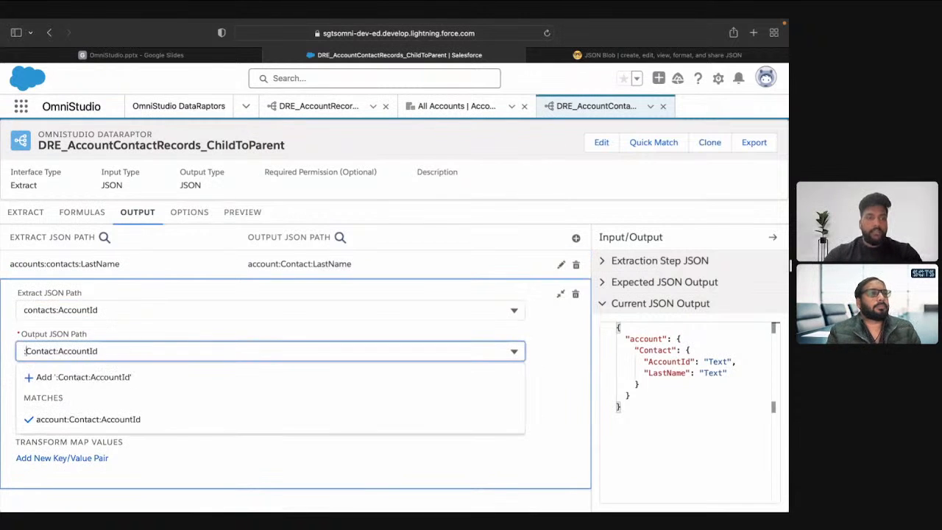
key(Delete)
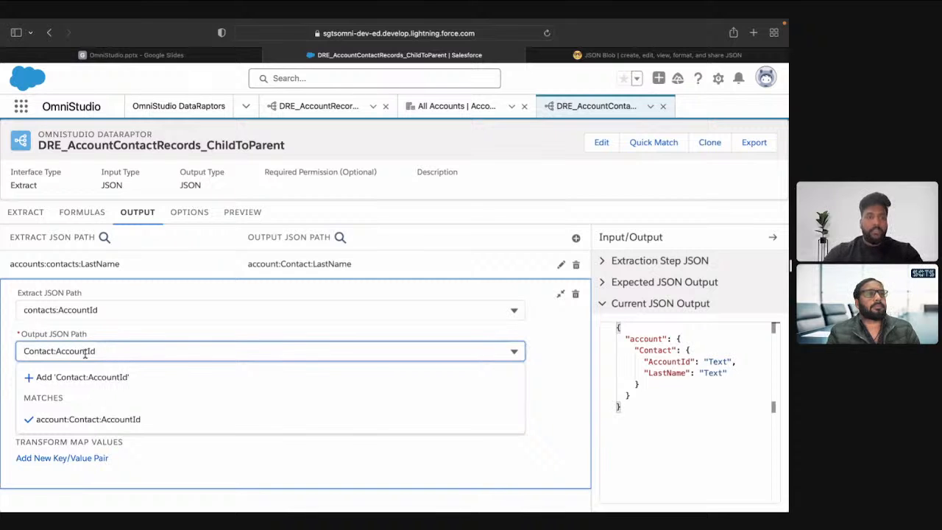
Change the output path of the contacts:AccountId mapping to Contact:LastName
key(alt+BackSpace)
text(Last)
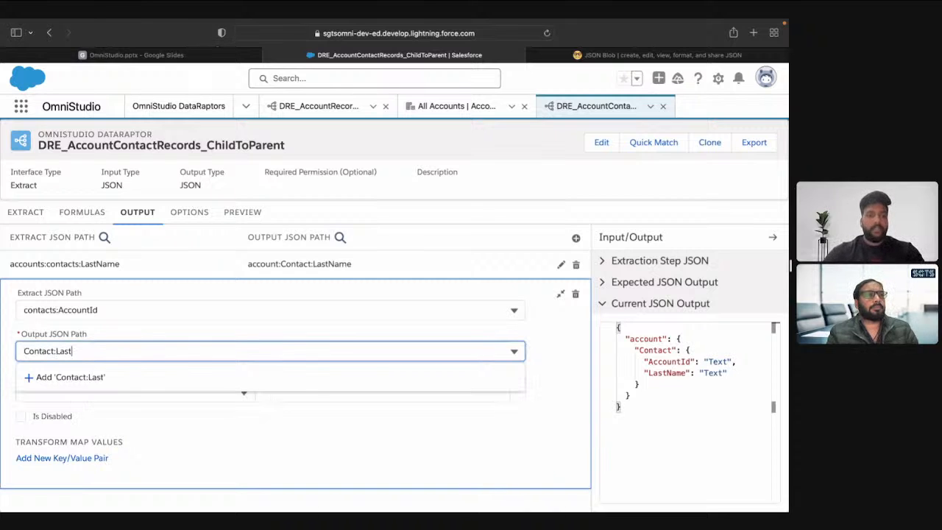
text(Name)
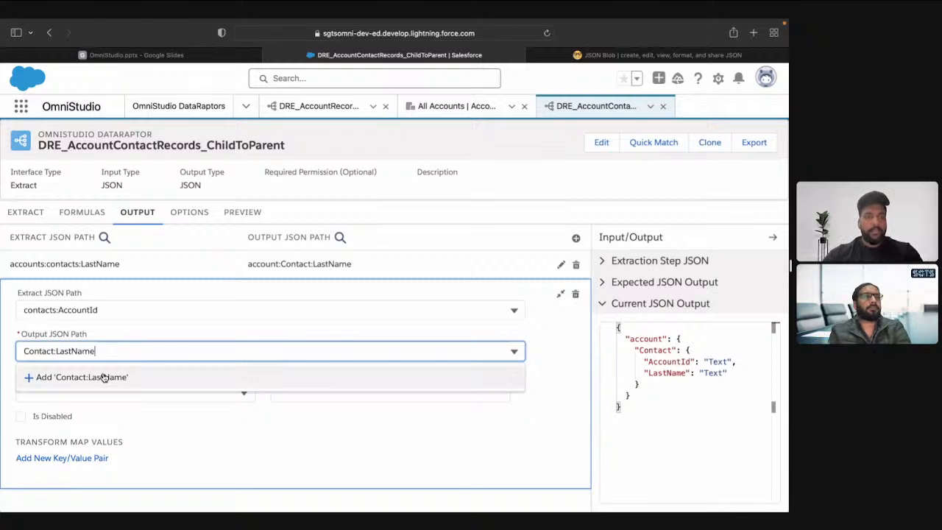
click(82, 312)
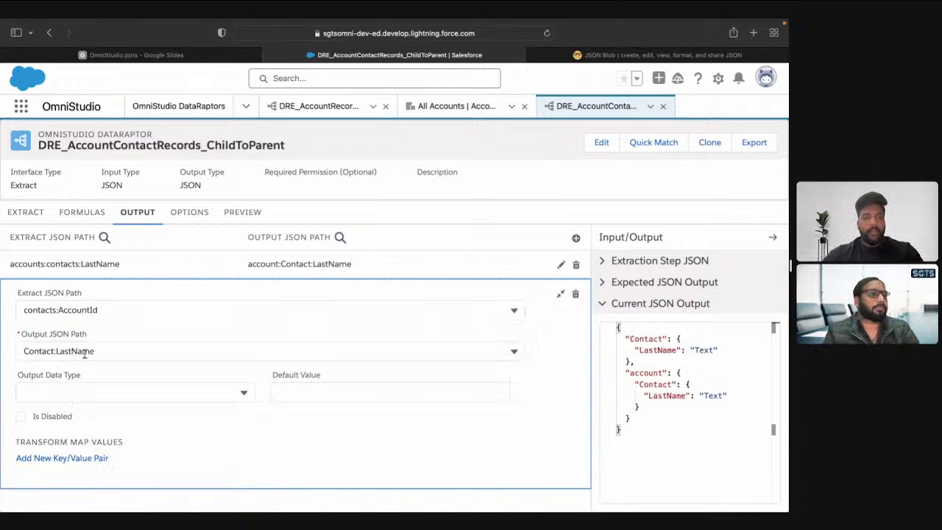
Set the output path of the contacts:AccountId mapping to Contact:AccountId
double_click(85, 354)
text(Account)
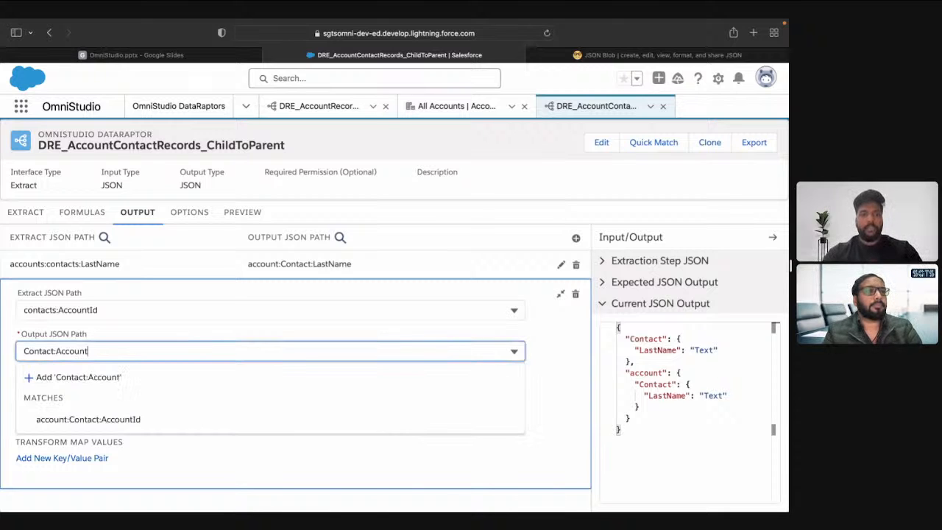
text(Id)
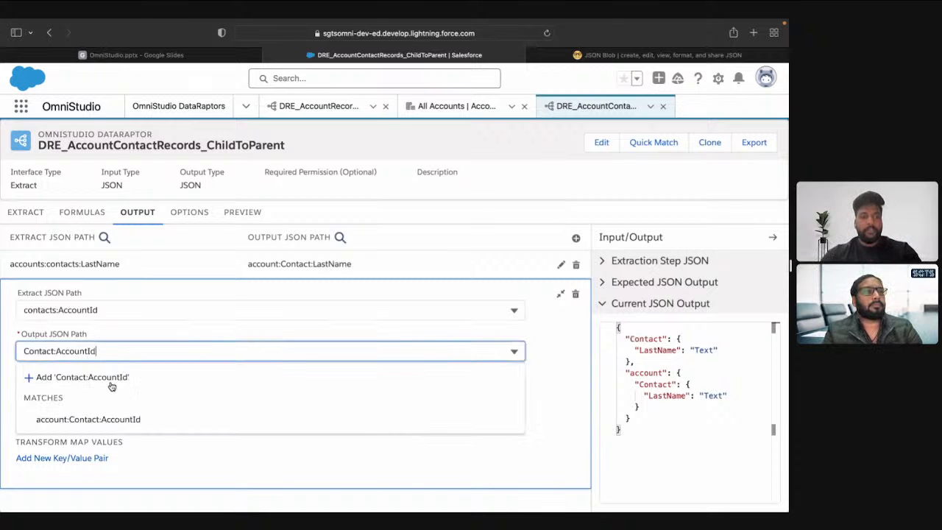
click(111, 383)
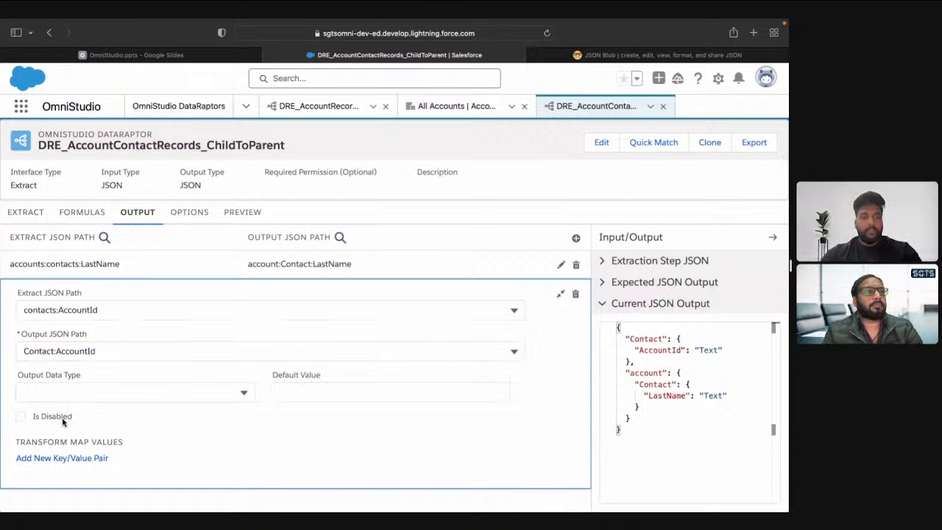
Remap the LastName entry from extract path contacts:LastName to output path Contact:LastName
click(230, 264)
double_click(31, 282)
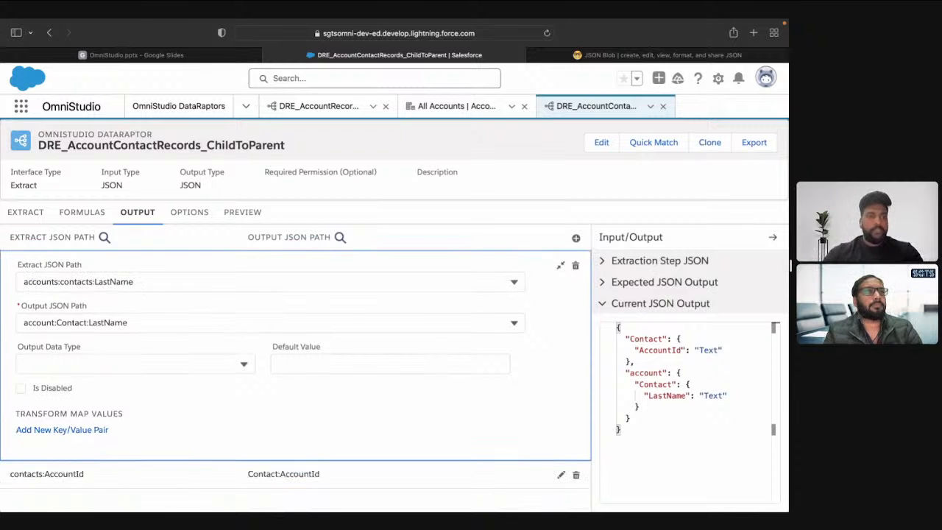
key(BackSpace)
key(Delete)
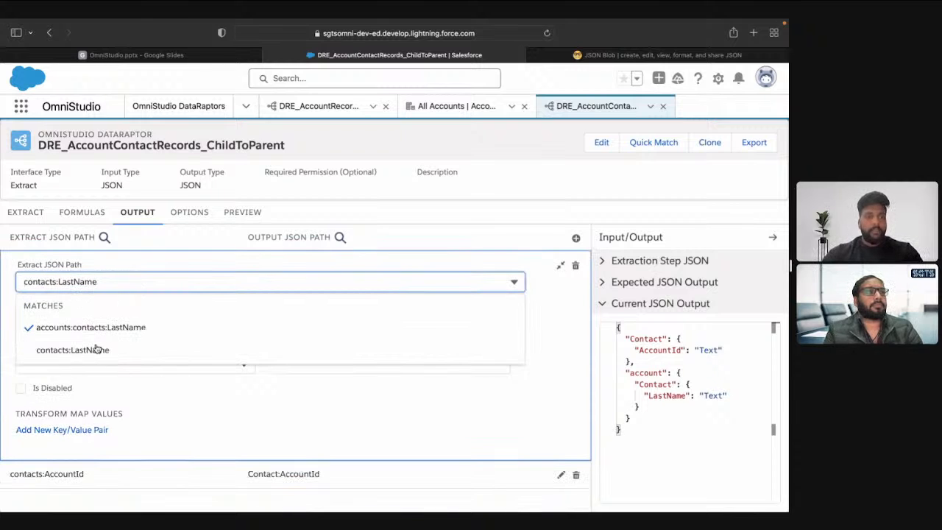
click(96, 349)
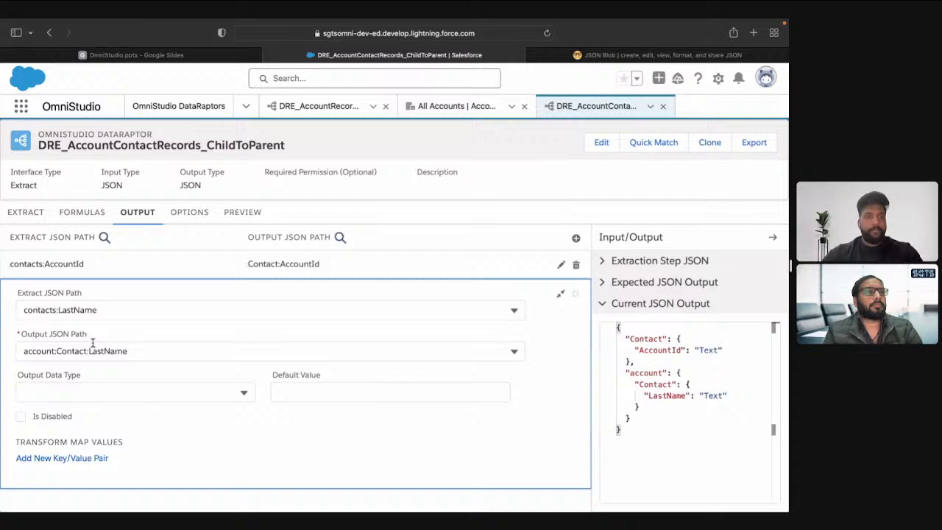
click(49, 352)
key(BackSpace)
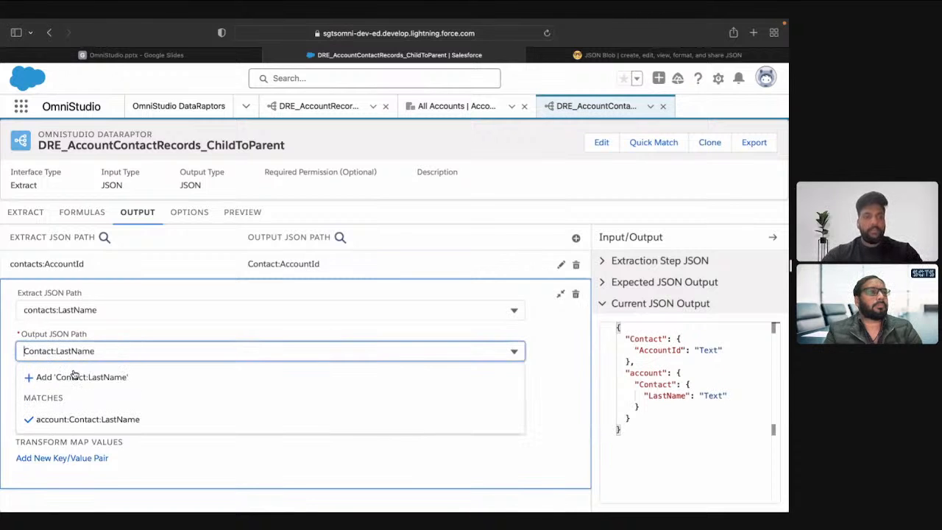
click(67, 374)
click(560, 293)
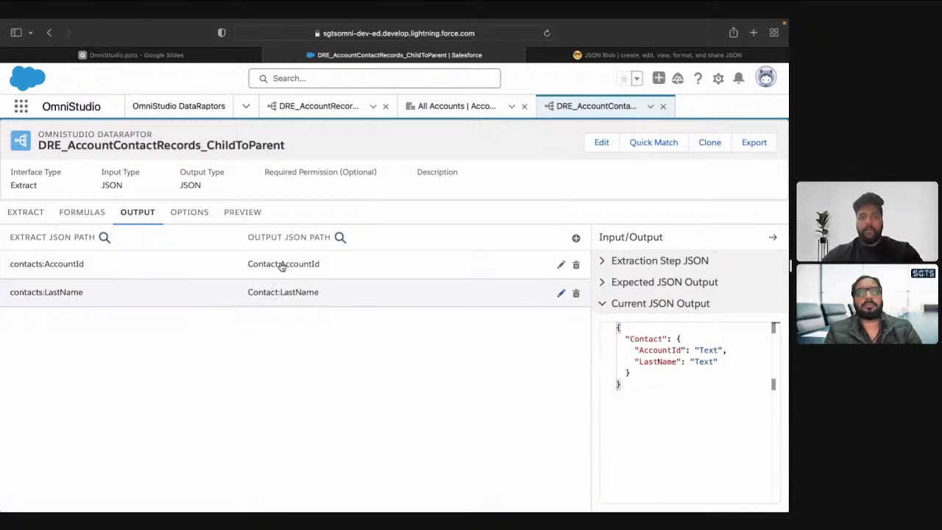
Execute the DataRaptor in preview, inspect the contacts' LastName and AccountId values in the response, and return to the output mappings
click(242, 214)
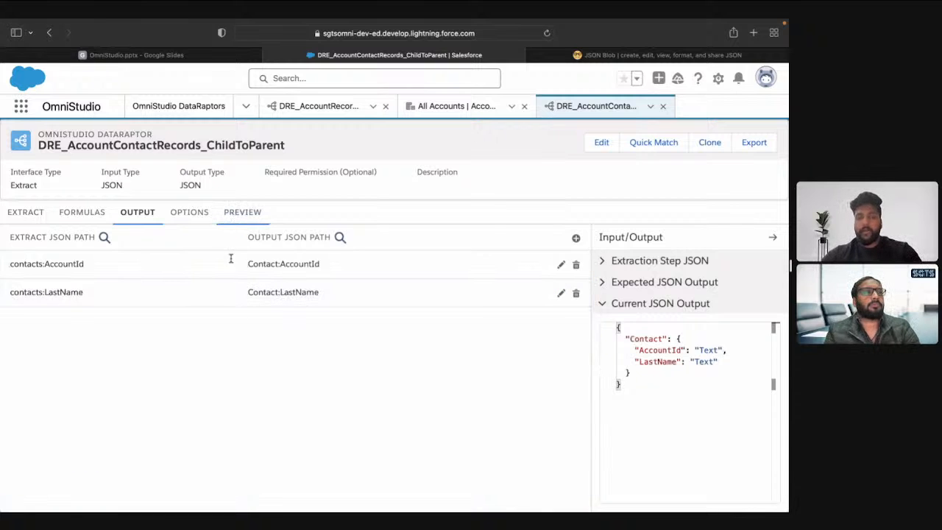
click(163, 494)
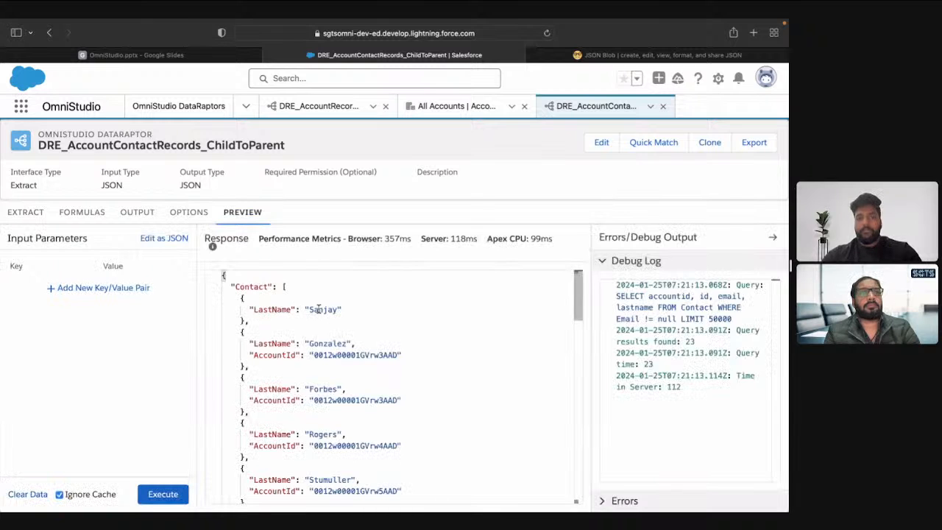
double_click(320, 309)
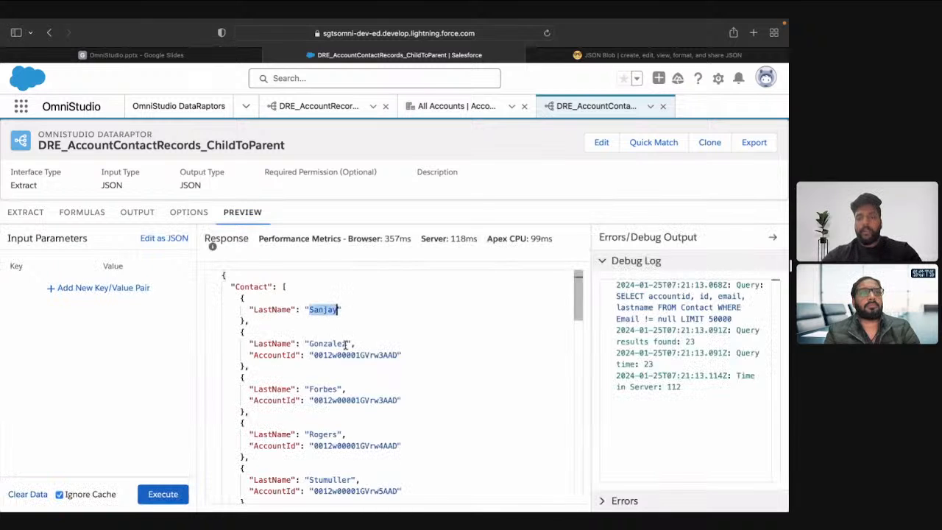
scroll(345, 345, down, 2)
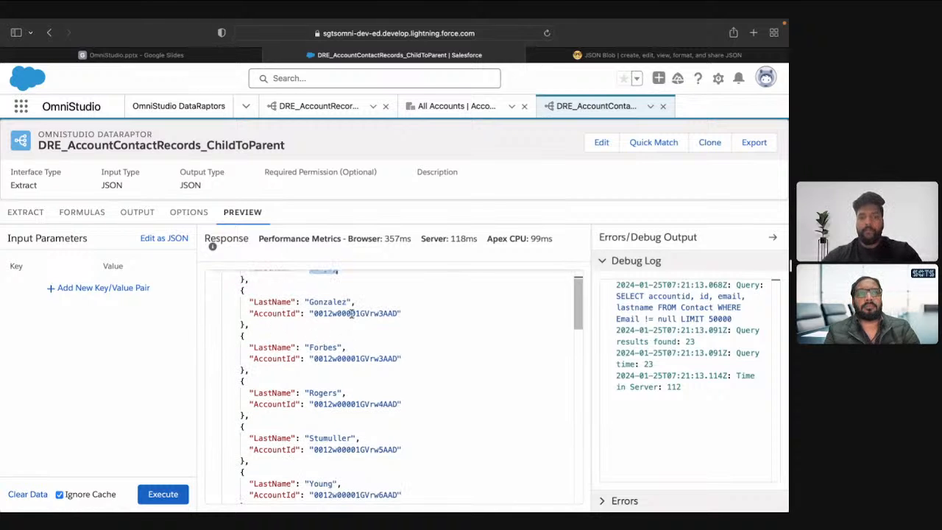
double_click(352, 313)
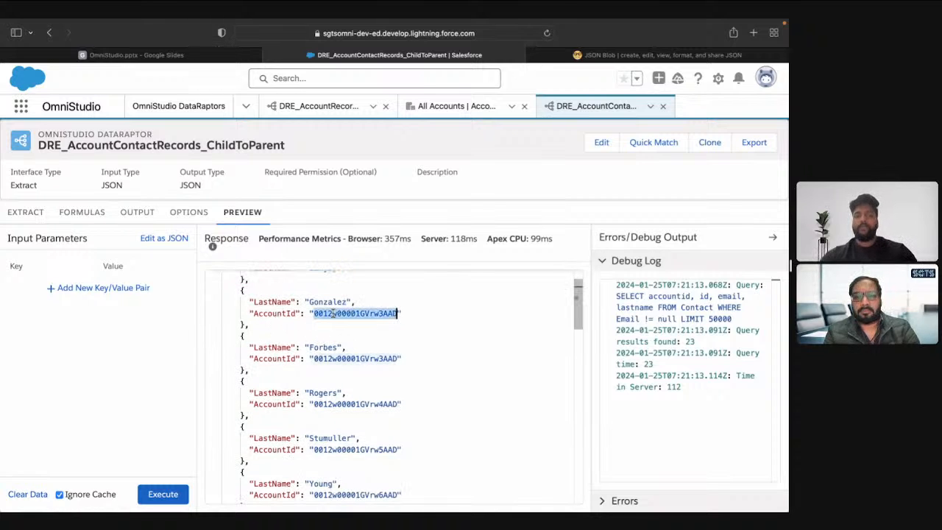
click(128, 214)
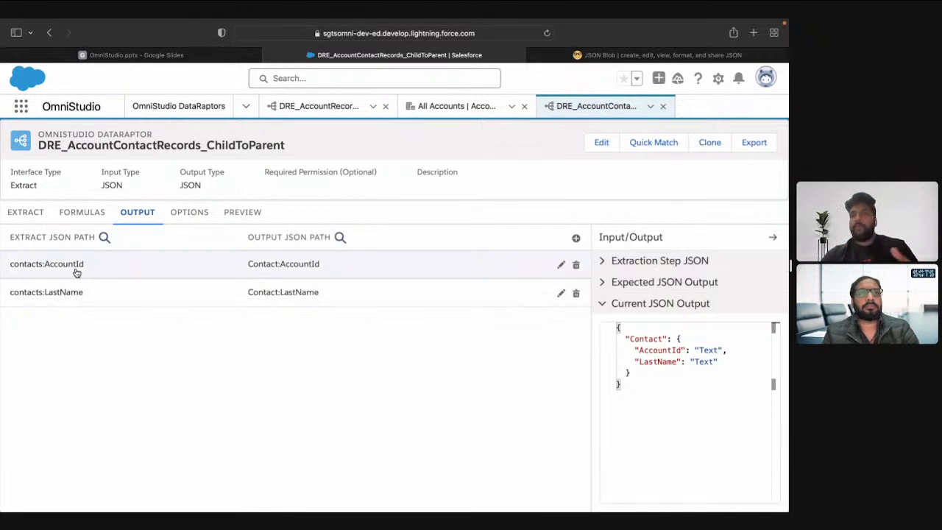
Add a new output mapping with the extract path contact:Account.Active__c
click(575, 240)
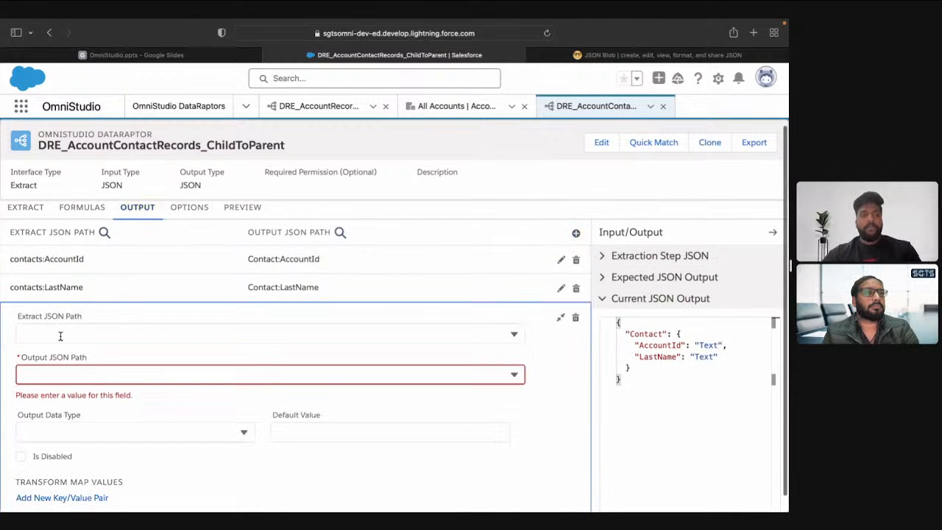
click(61, 332)
text(contact)
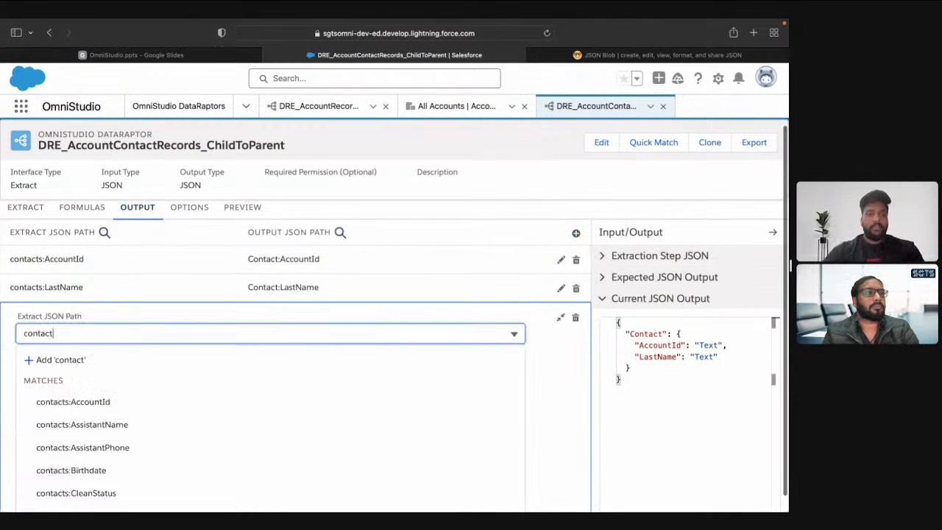
text(:Accou)
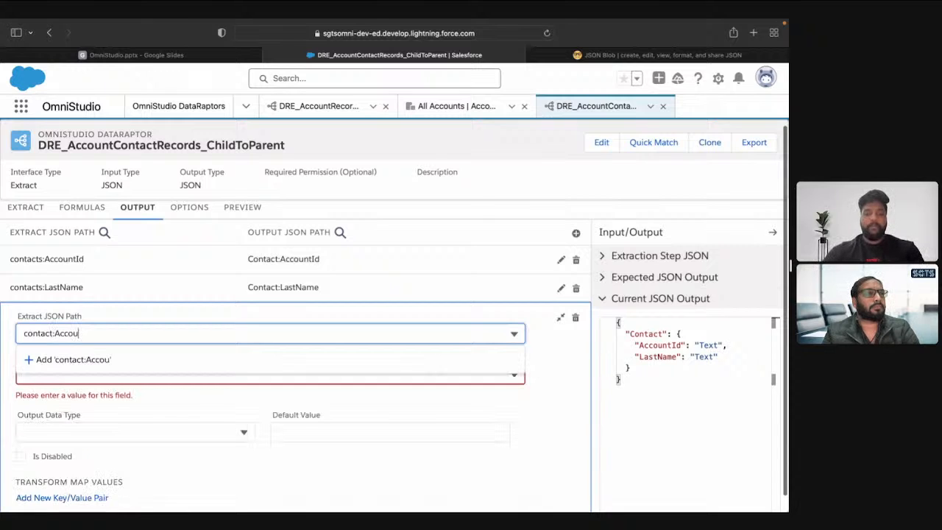
text(nt)
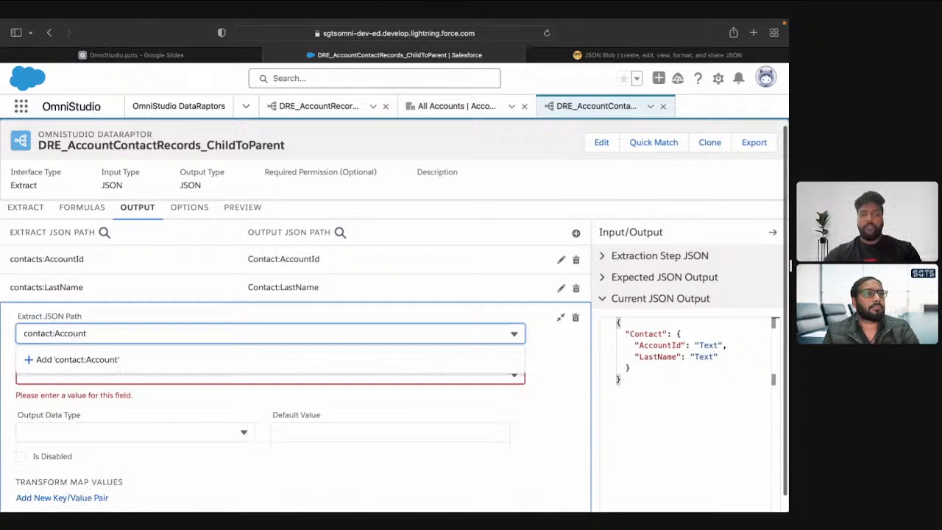
text(Id)
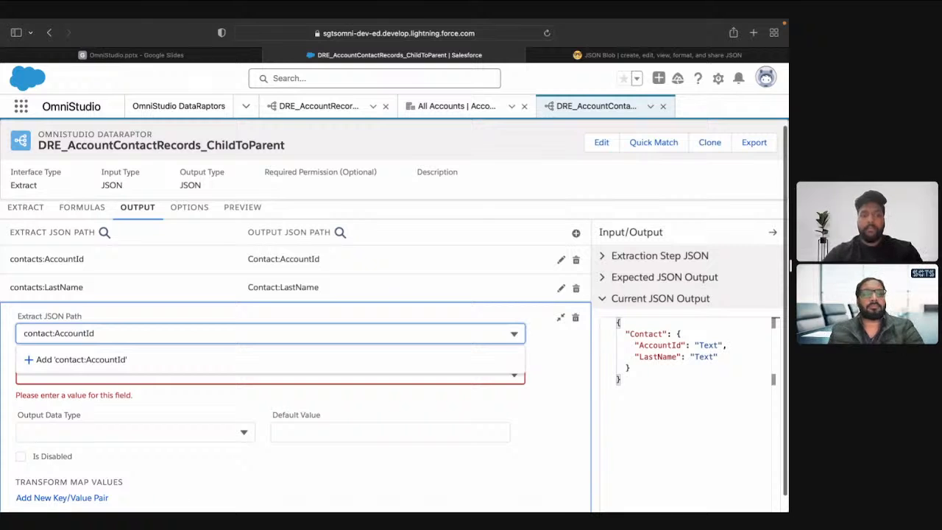
key(BackSpace)
key(BackSpace)
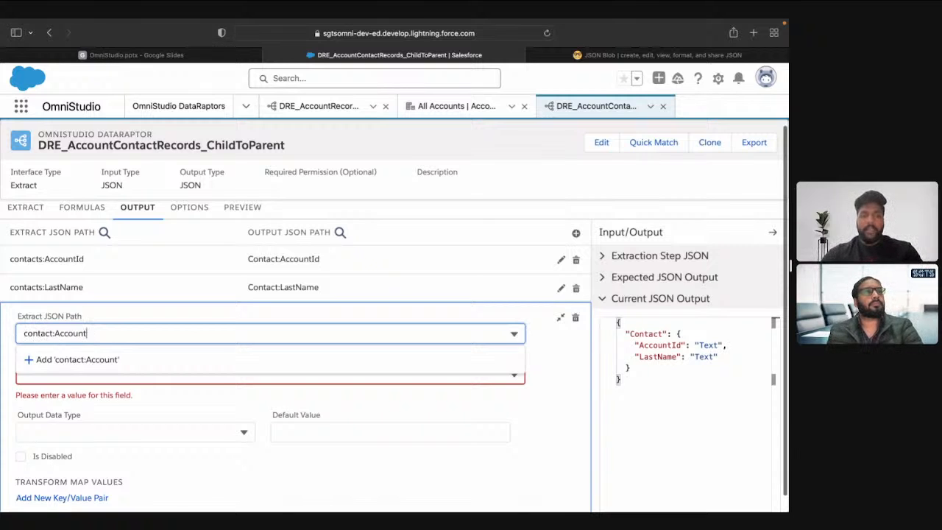
text(Id)
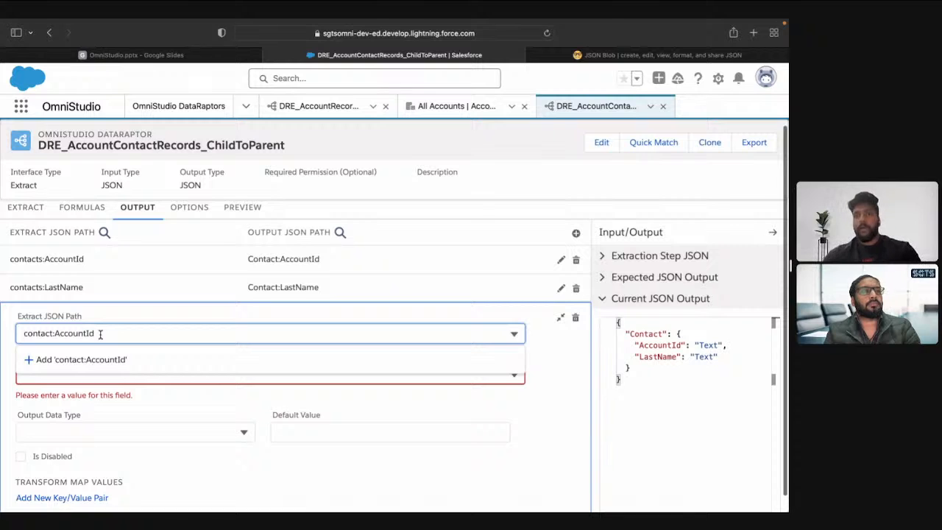
key(BackSpace)
key(BackSpace)
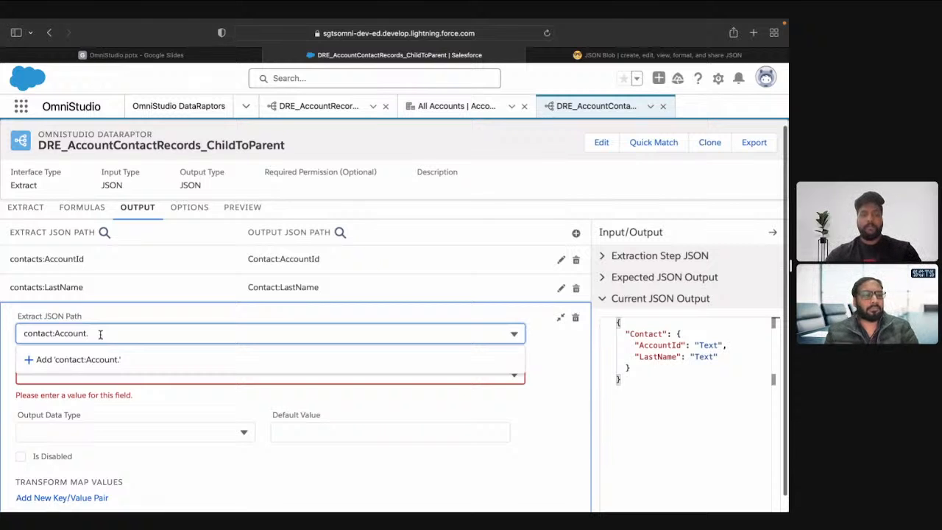
text(A)
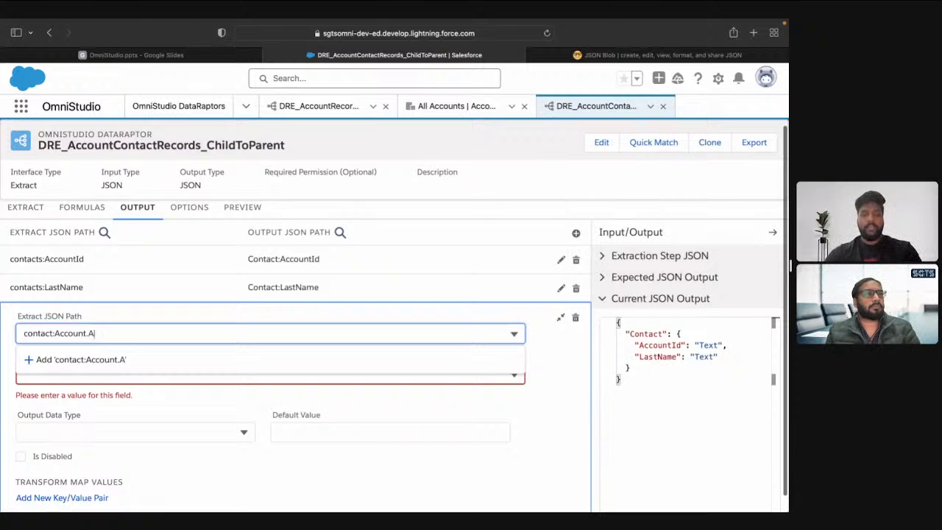
text(ctive_-c)
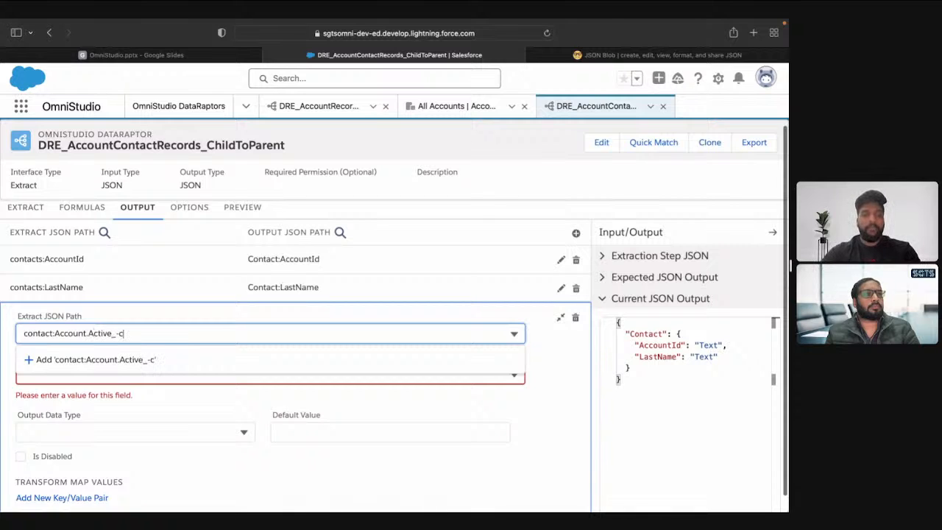
key(BackSpace)
key(BackSpace)
text(_c)
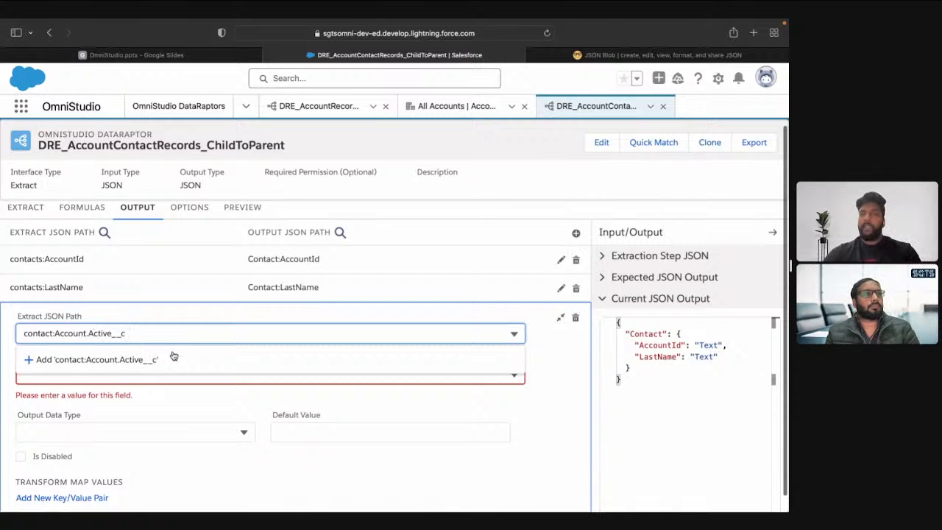
click(182, 359)
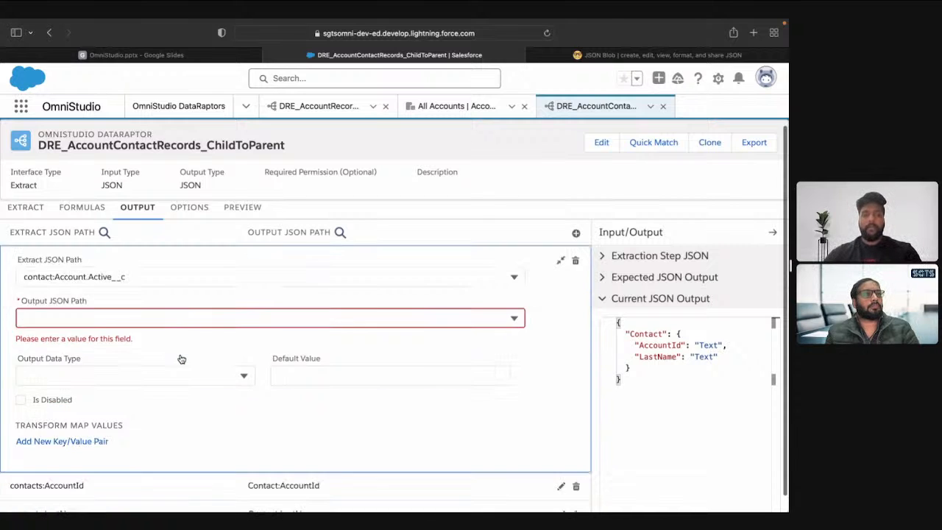
Set the output path of the contact:Account.Active__c mapping to Contact:AccountActive
click(83, 318)
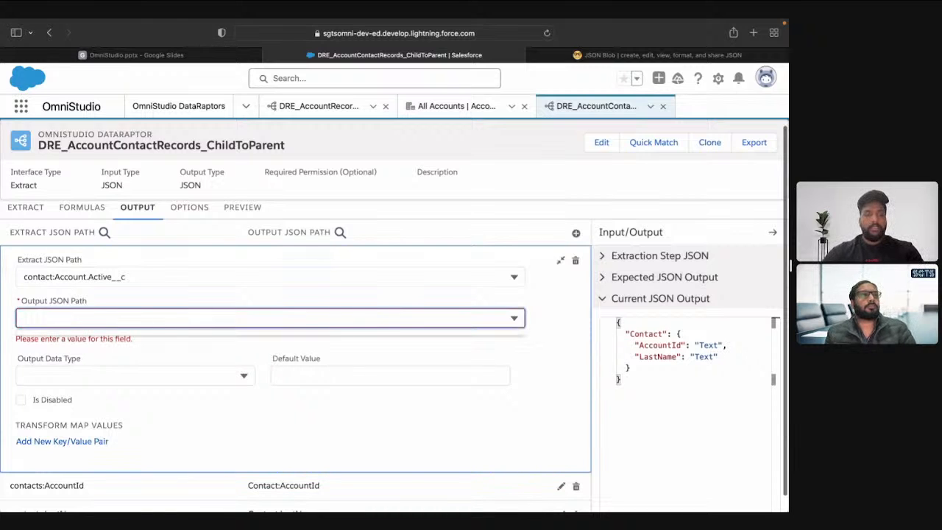
text(con)
key(BackSpace)
key(BackSpace)
key(BackSpace)
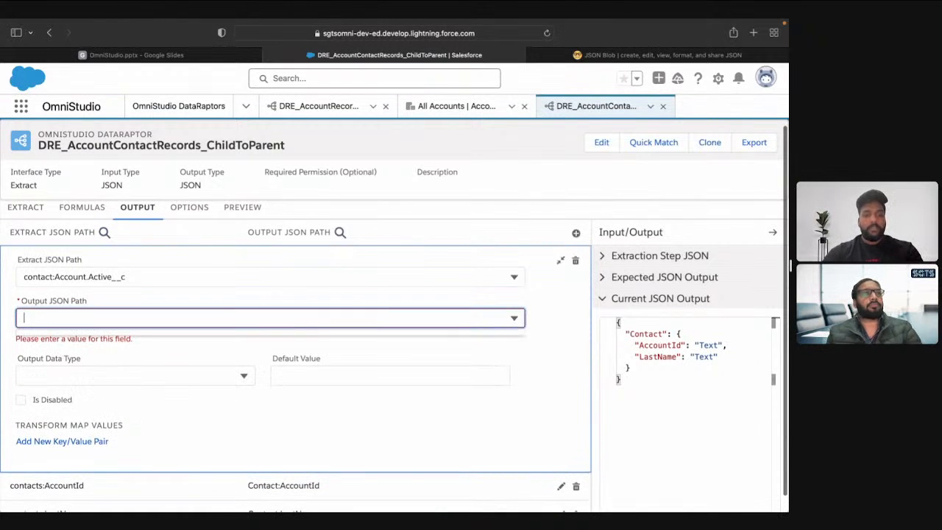
text(Contacts)
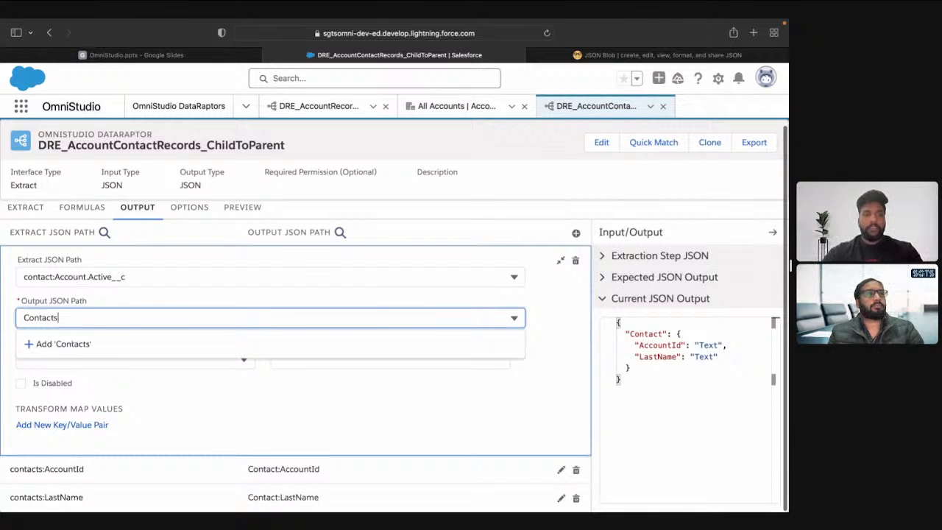
key(BackSpace)
text(:Ac)
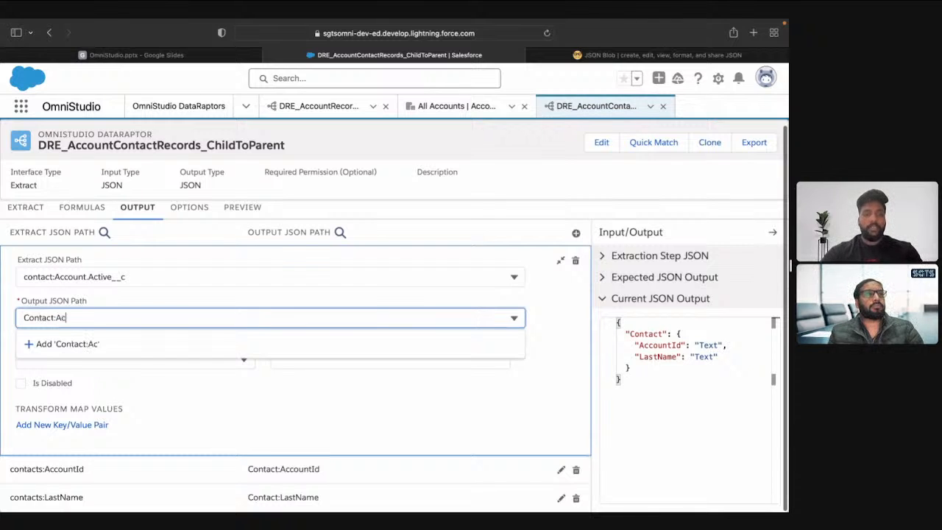
text(coyn)
key(BackSpace)
key(BackSpace)
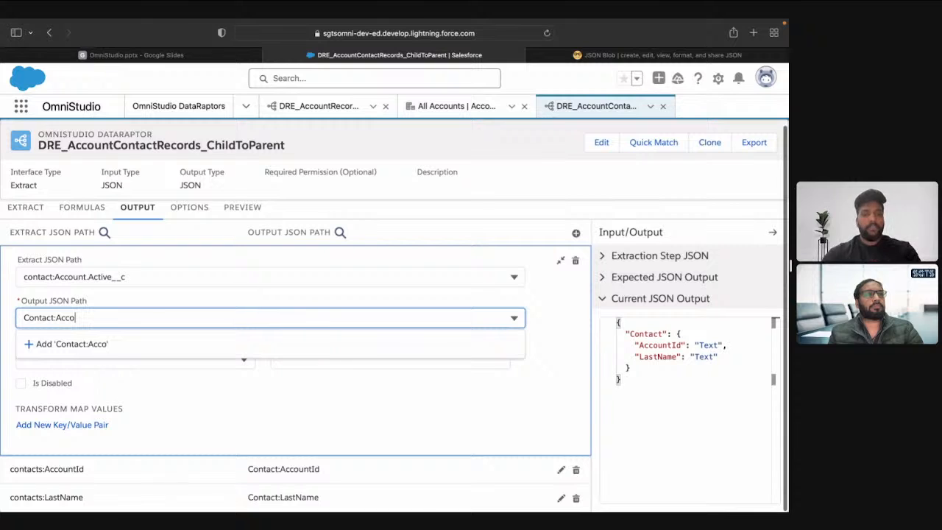
text(untActive)
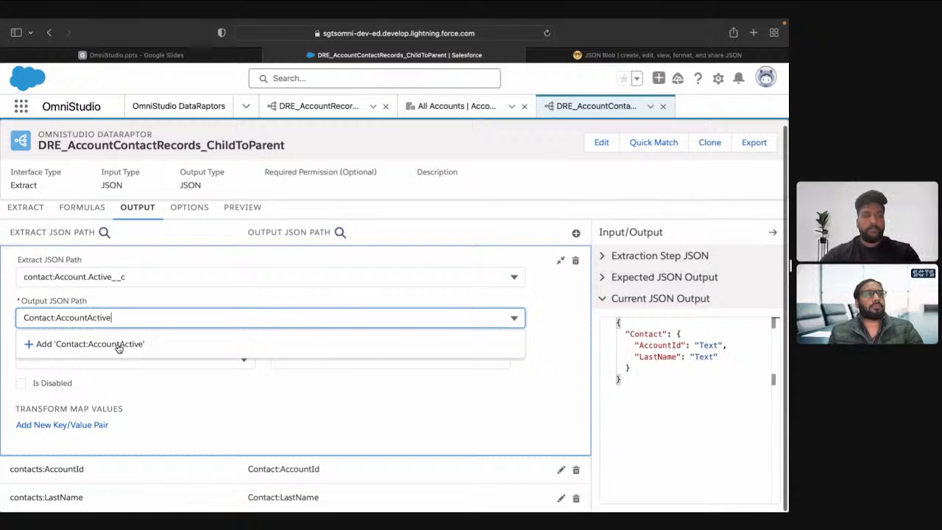
click(120, 343)
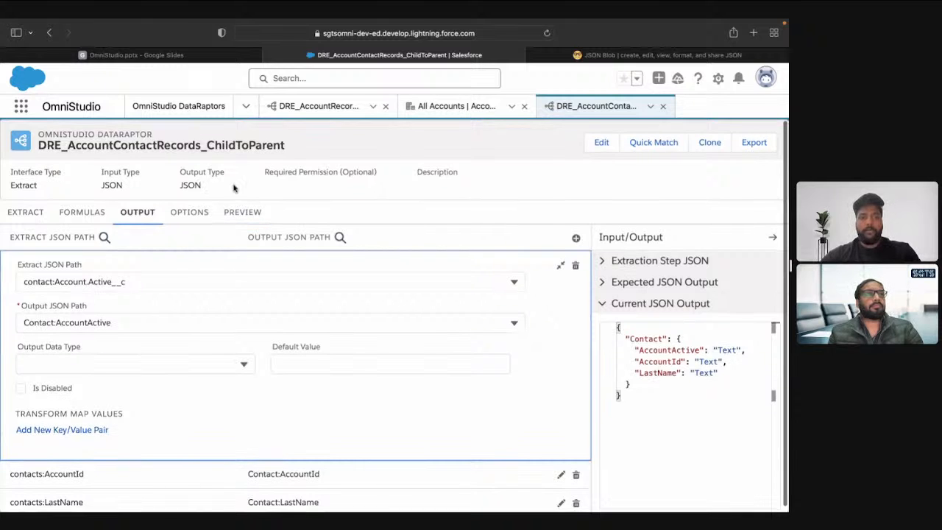
Execute the DataRaptor in preview and check the response and debug query against the output mappings for the account's active value
click(242, 212)
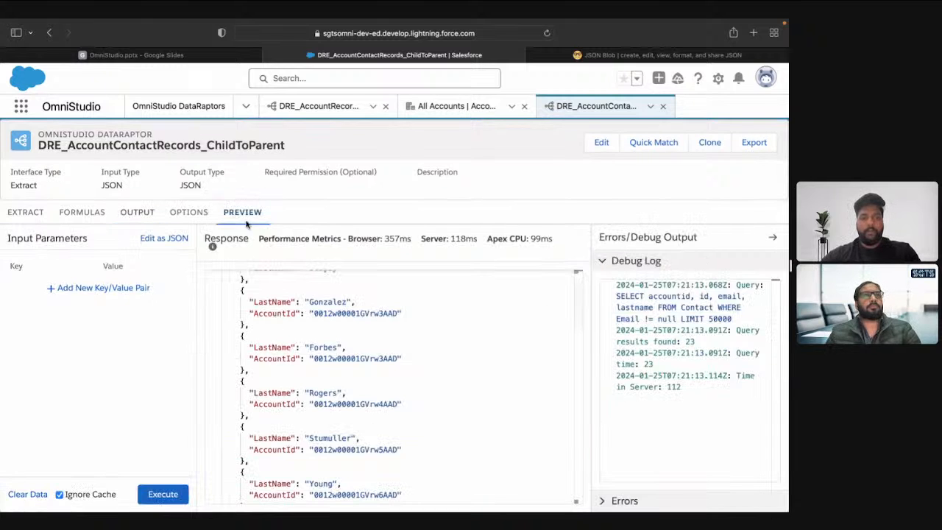
click(181, 494)
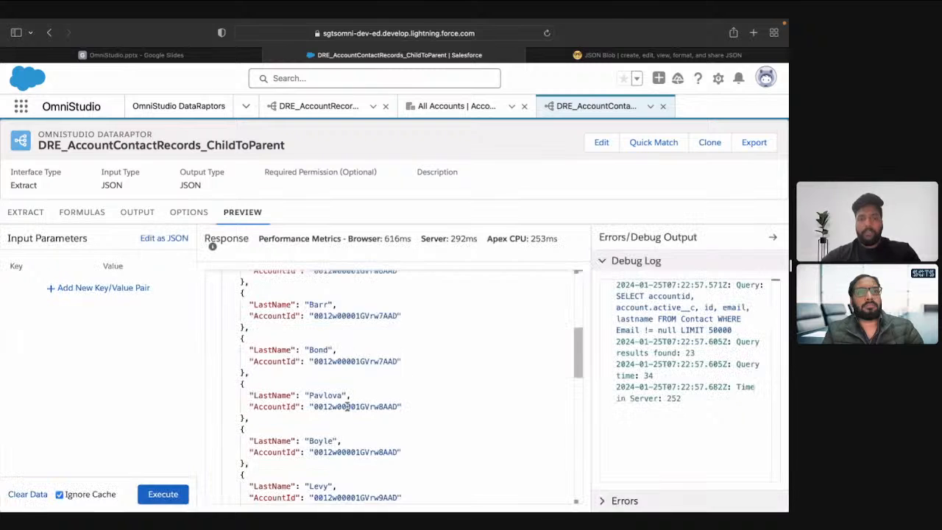
scroll(346, 406, down, 5)
scroll(347, 406, down, 3)
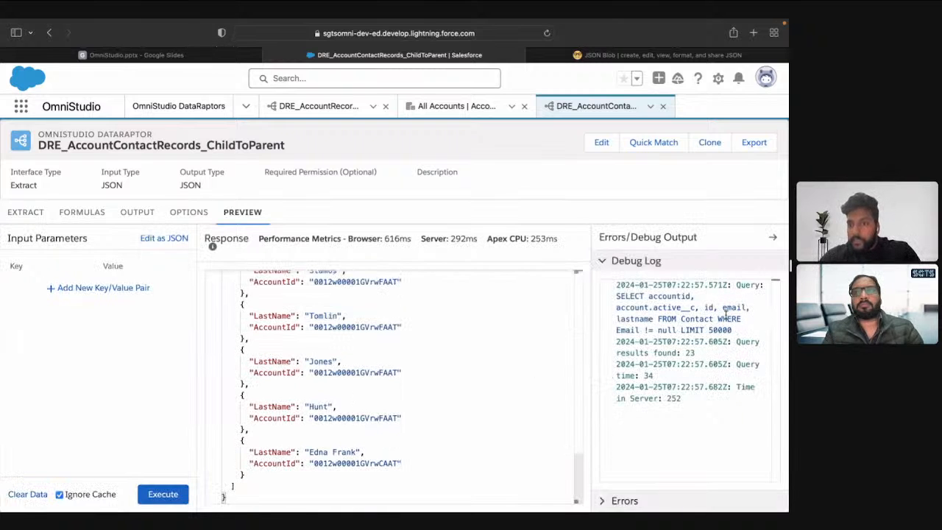
click(139, 213)
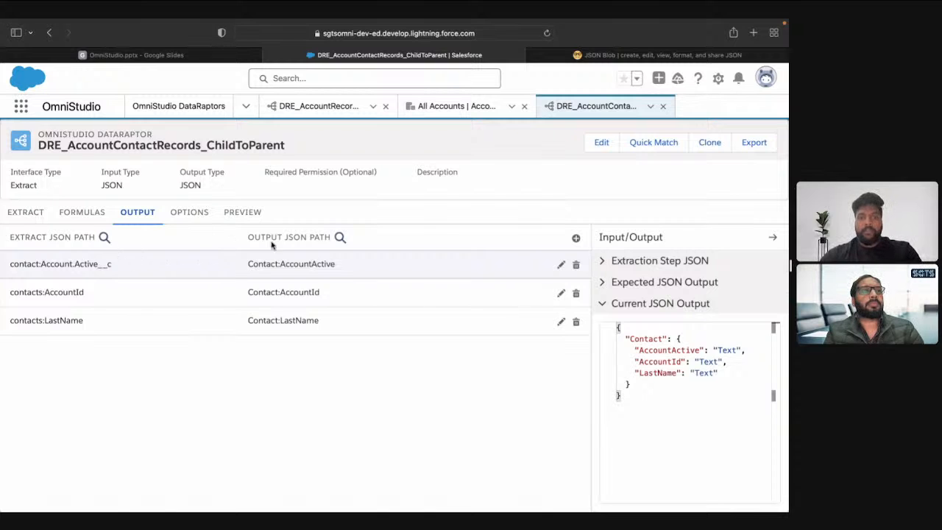
click(242, 213)
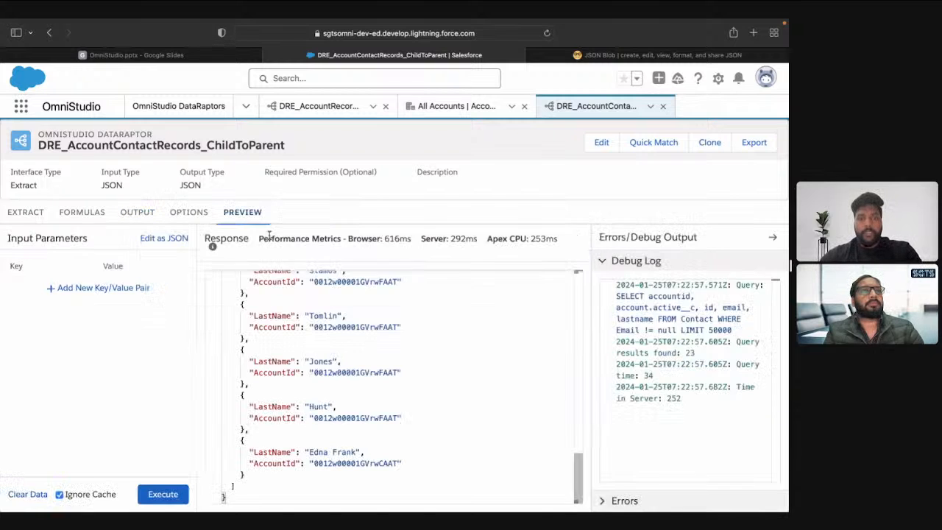
double_click(349, 327)
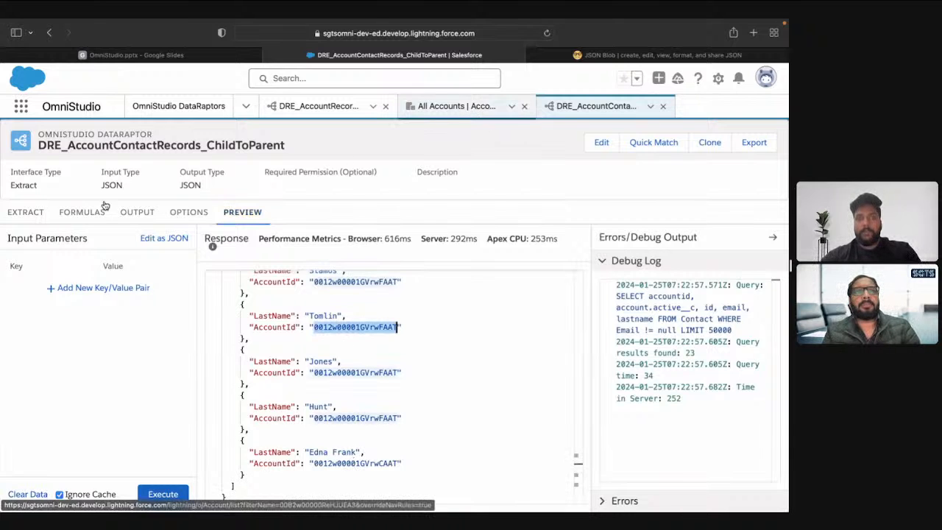
Change the extract path of the contact:Account.Active__c mapping to contact:Account.Name
click(125, 215)
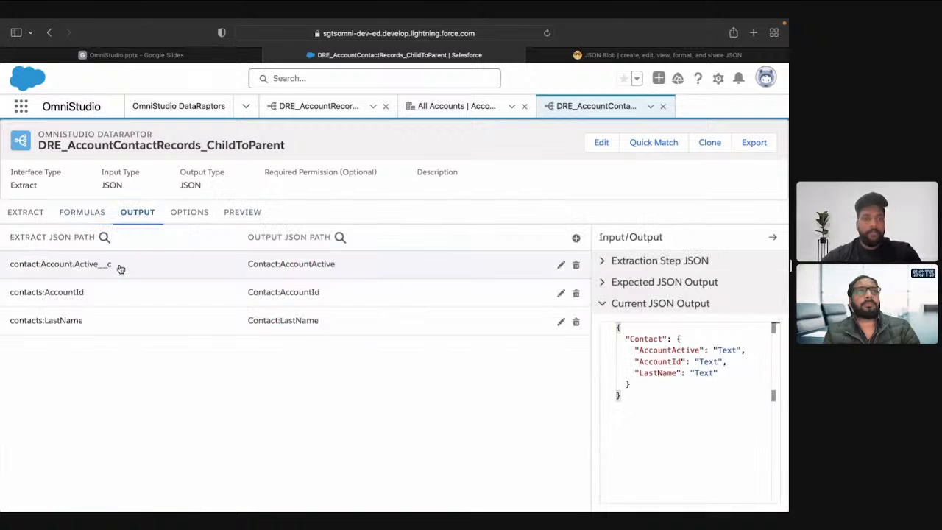
click(105, 276)
click(105, 280)
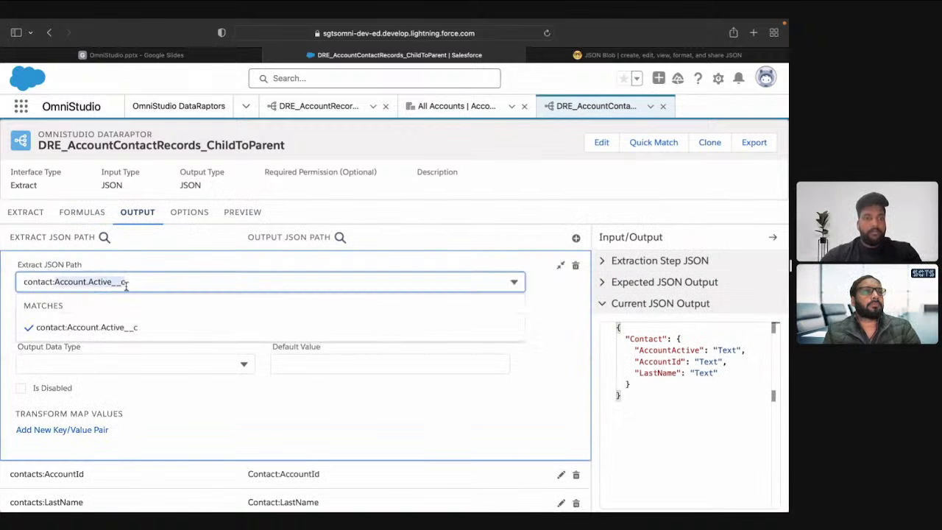
key(BackSpace)
key(BackSpace)
key(BackSpace)
key(BackSpace)
key(BackSpace)
key(BackSpace)
key(BackSpace)
key(BackSpace)
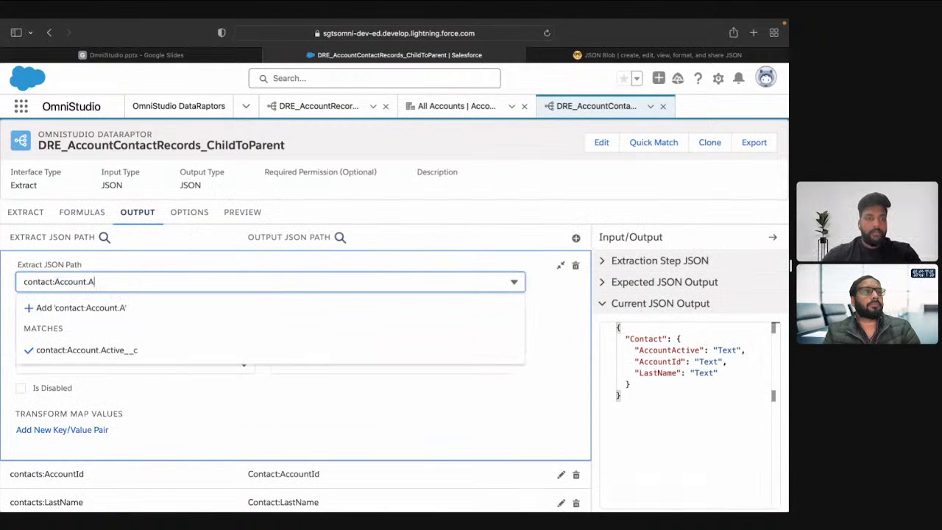
key(BackSpace)
key(BackSpace)
text(.Name)
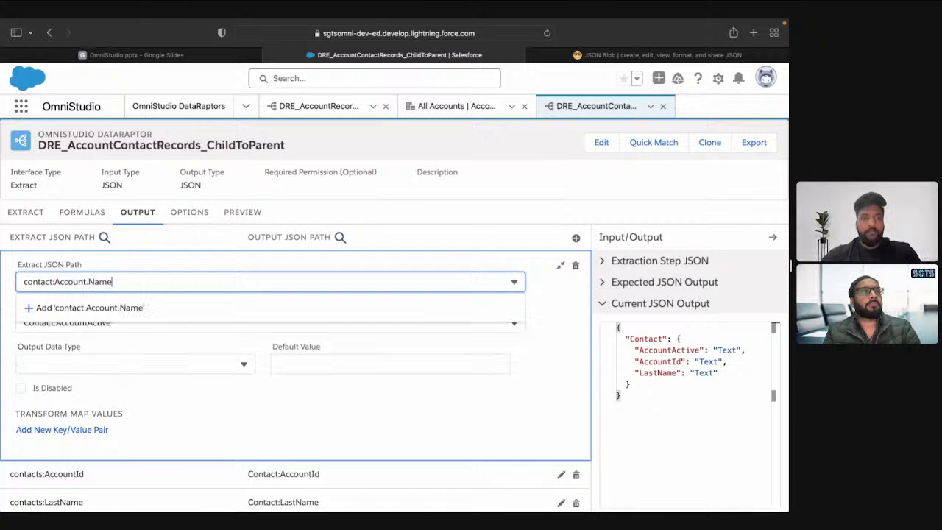
click(134, 308)
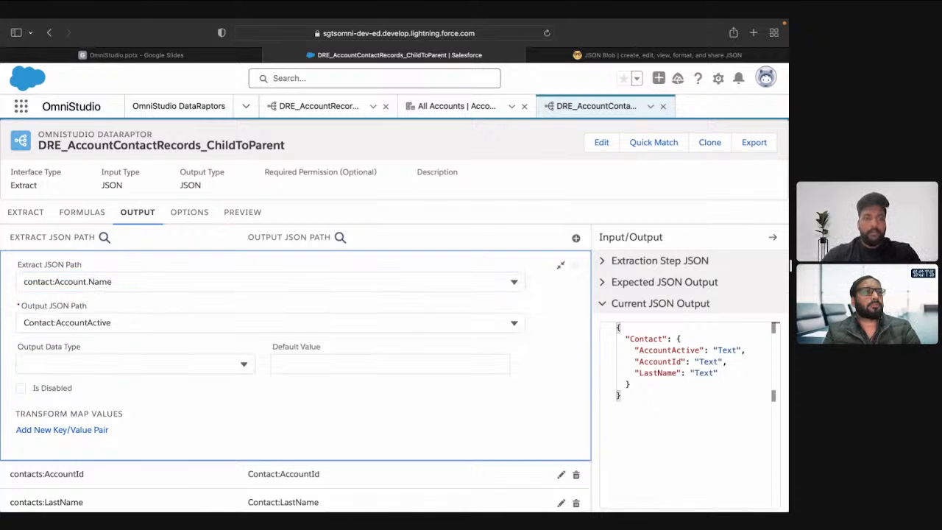
Set the output path of the contact:Account.Name mapping to Contact:AccountName
click(123, 325)
key(BackSpace)
key(BackSpace)
key(BackSpace)
key(BackSpace)
key(BackSpace)
key(BackSpace)
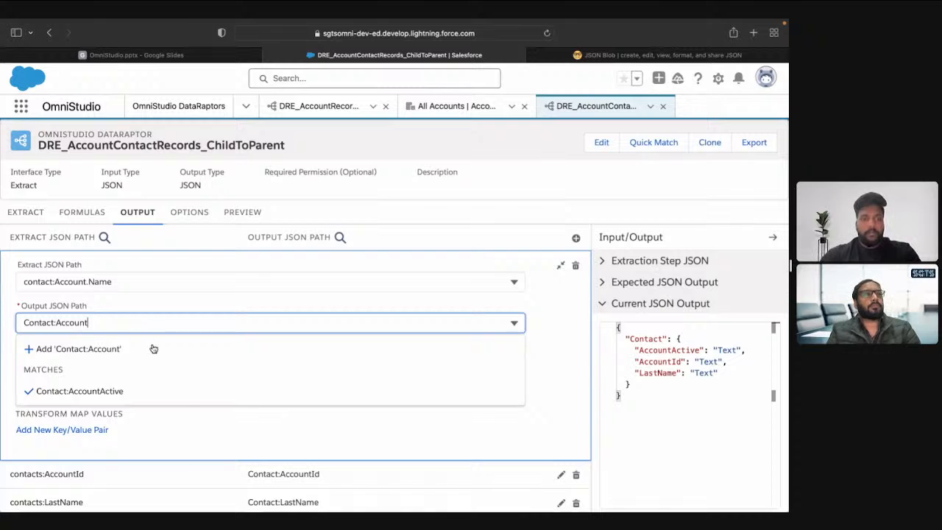
text(Name)
Execute the DataRaptor in preview again and look through the response for each contact's account name
click(251, 213)
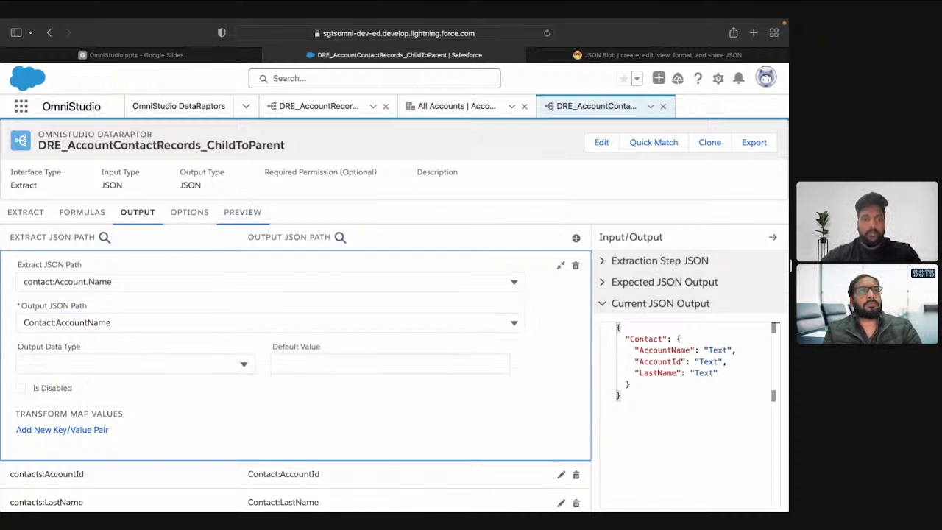
click(167, 497)
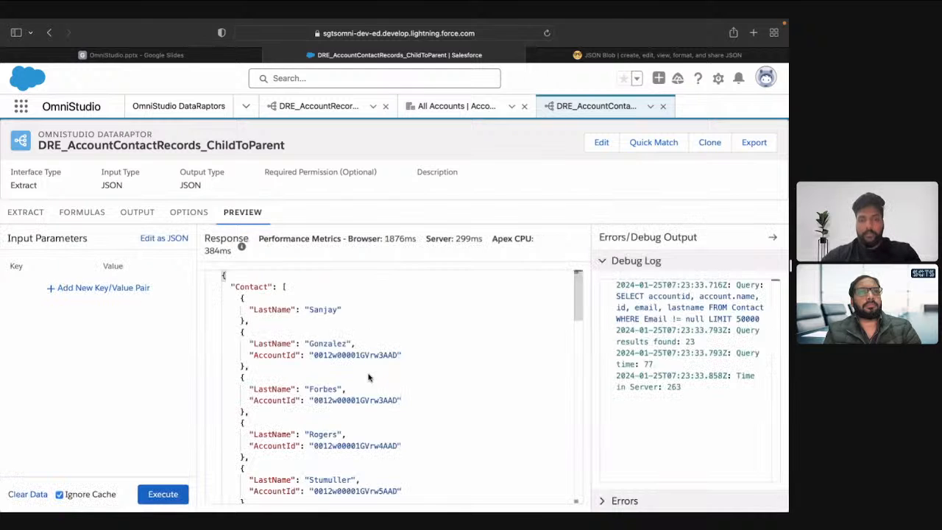
scroll(368, 377, down, 10)
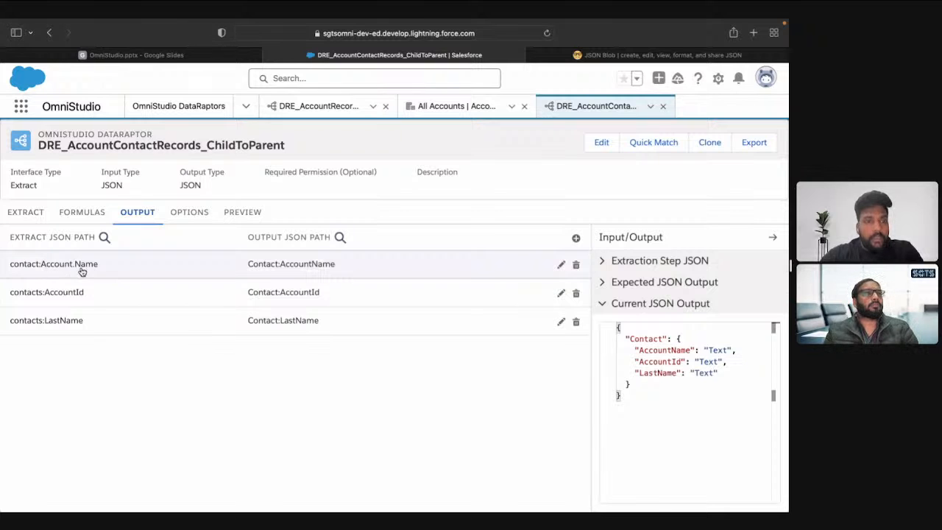
Correct the extract path of the Contact:AccountName mapping to contacts:Account.Name
click(52, 273)
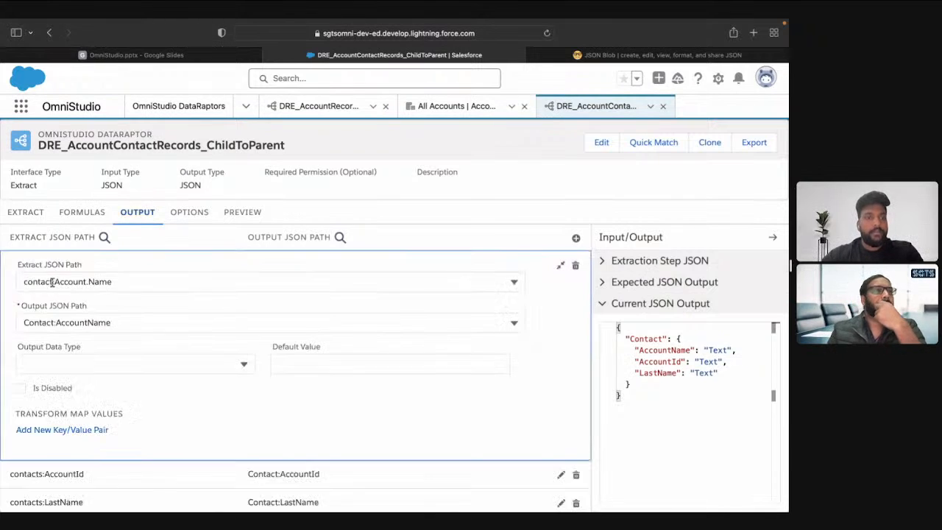
click(53, 282)
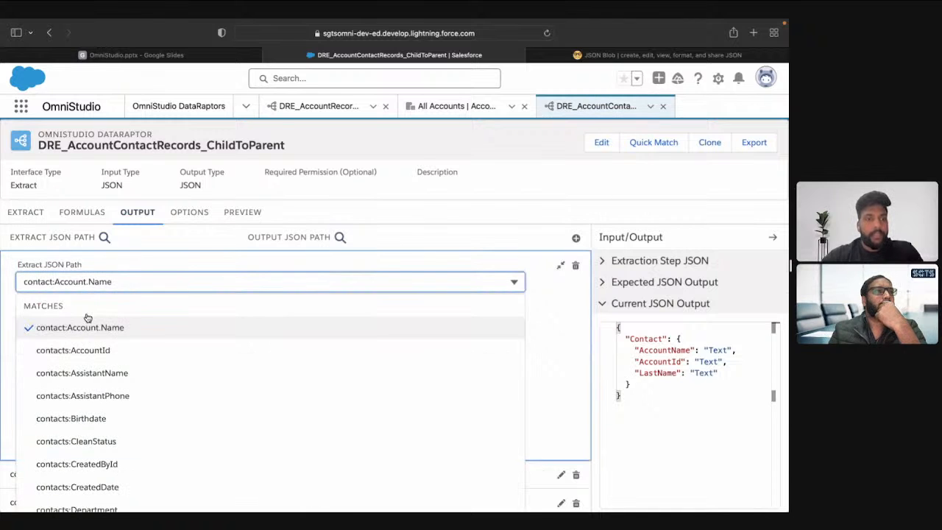
text(s)
click(135, 261)
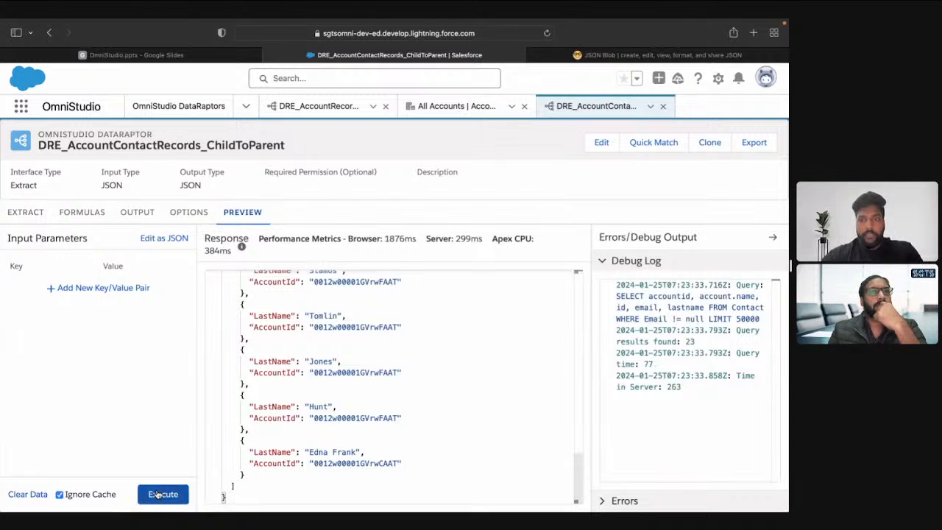
Execute the DataRaptor in preview and check the account names in the response and the debug query against the output mappings
click(157, 494)
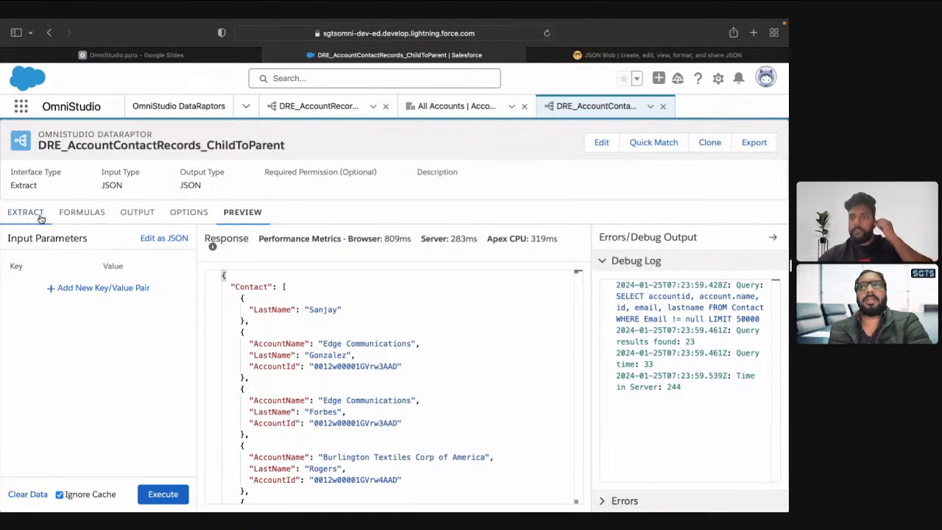
drag(761, 318, 608, 293)
click(134, 215)
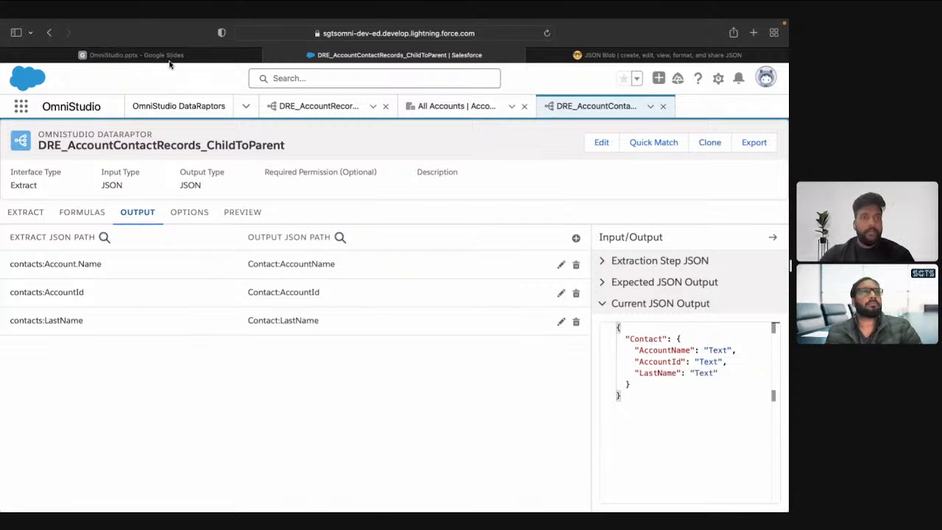
Switch to the OmniStudio.pptx presentation in Google Slides, start the slideshow from the Scenarios slide, and advance to the closing Subscribe, Follow & Share slide
mouse_move(171, 60)
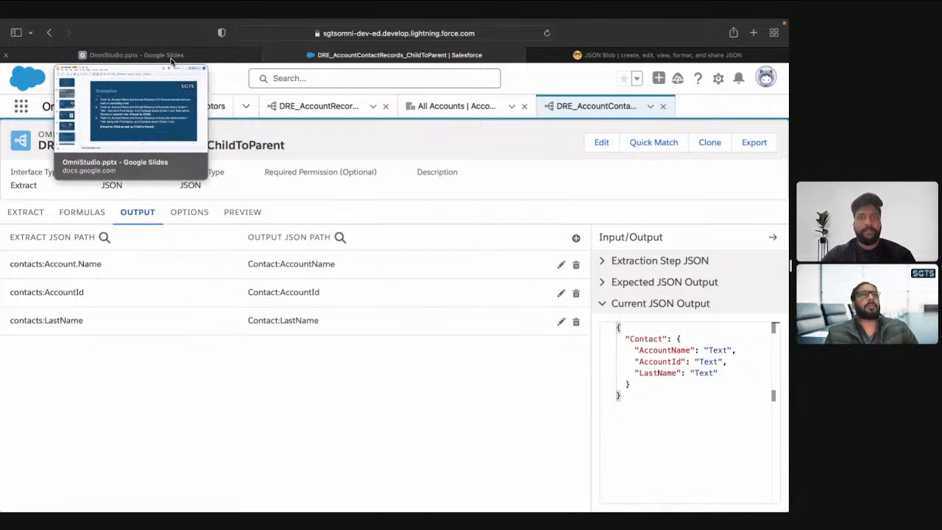
click(171, 55)
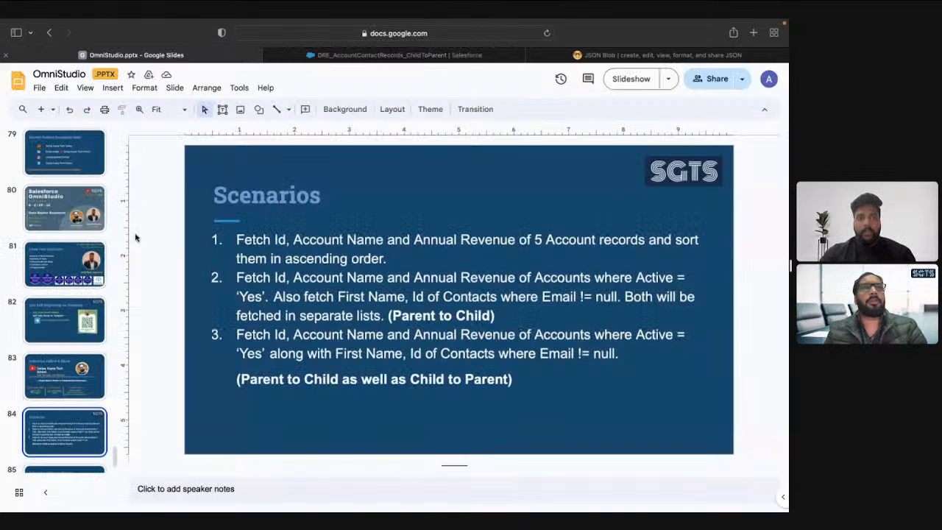
scroll(57, 404, down, 1)
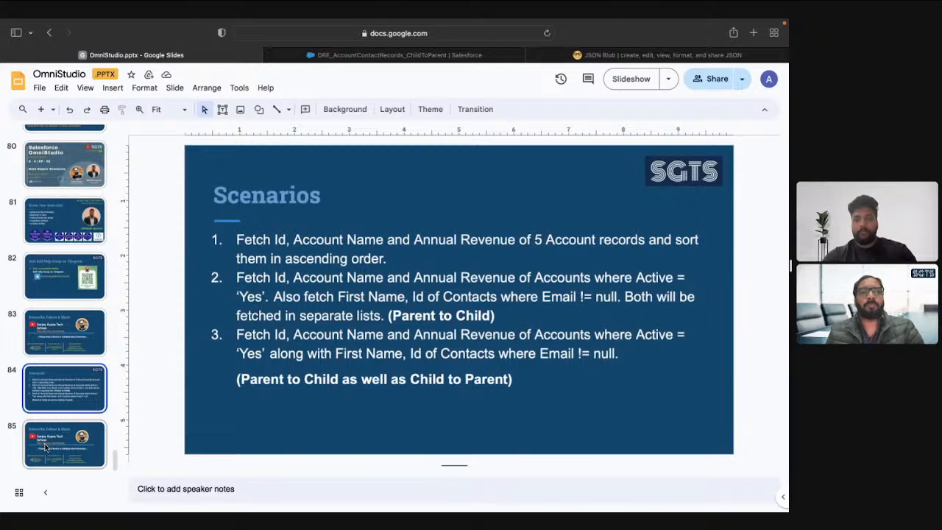
click(623, 78)
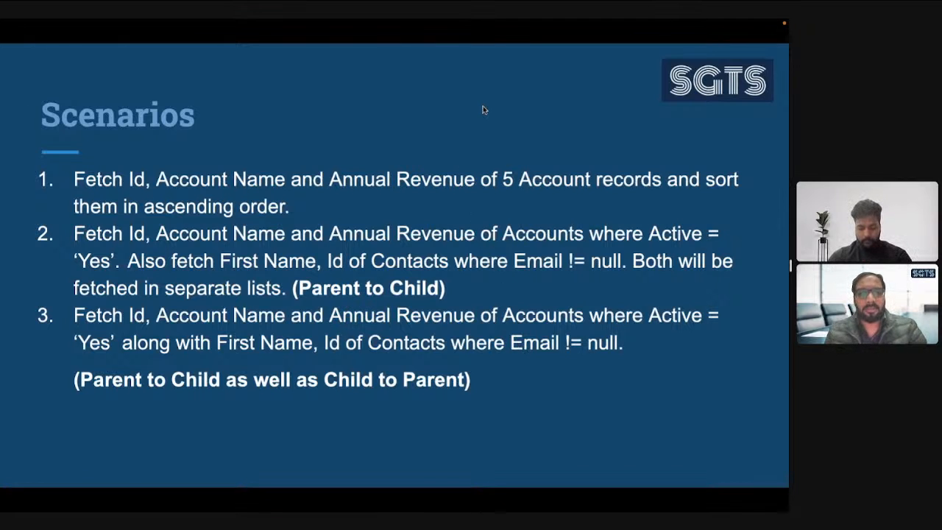
key(Right)
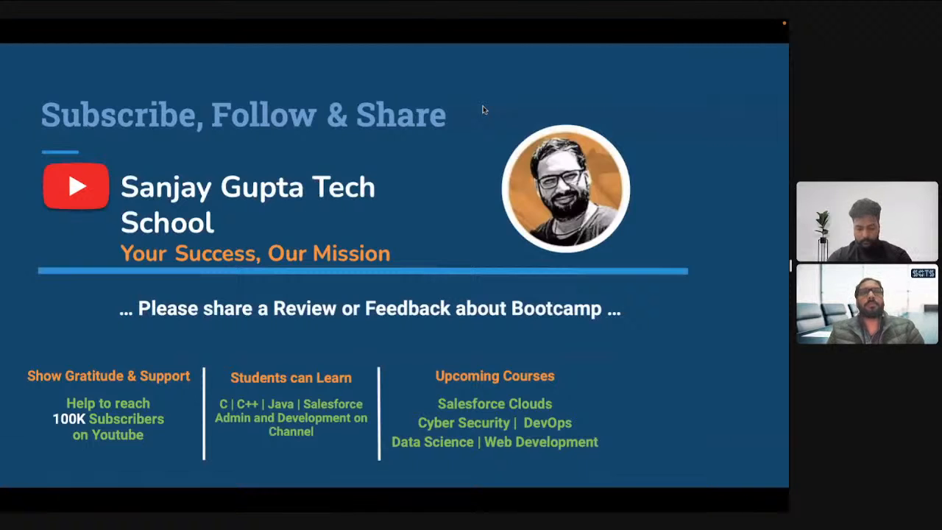